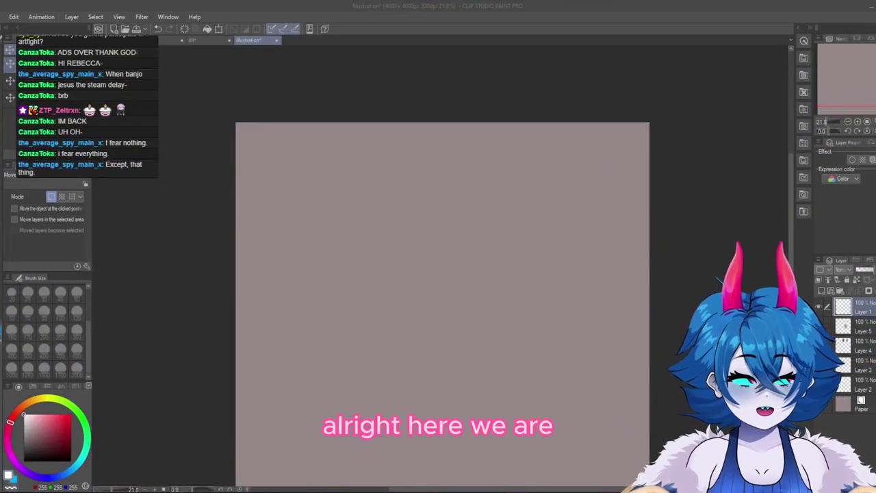
# - Letter the heading HANDS AND FEET in black with the G-pen at size 30 along the canvas's upper edge on Layer 1
pyautogui.click(819, 310)
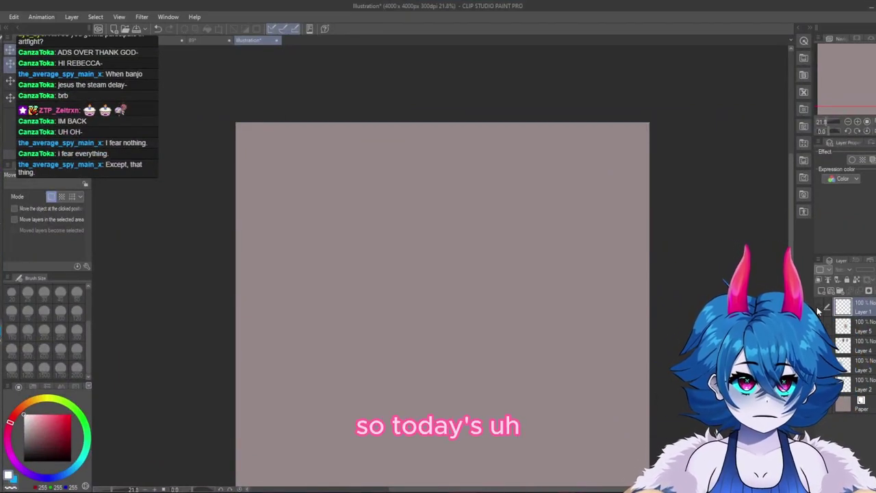
pyautogui.press('p')
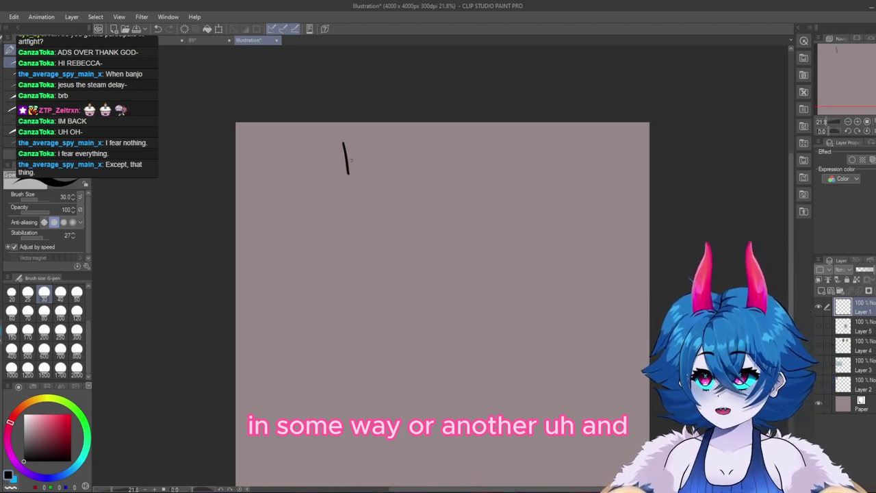
pyautogui.moveTo(385, 143); pyautogui.dragTo(385, 166)
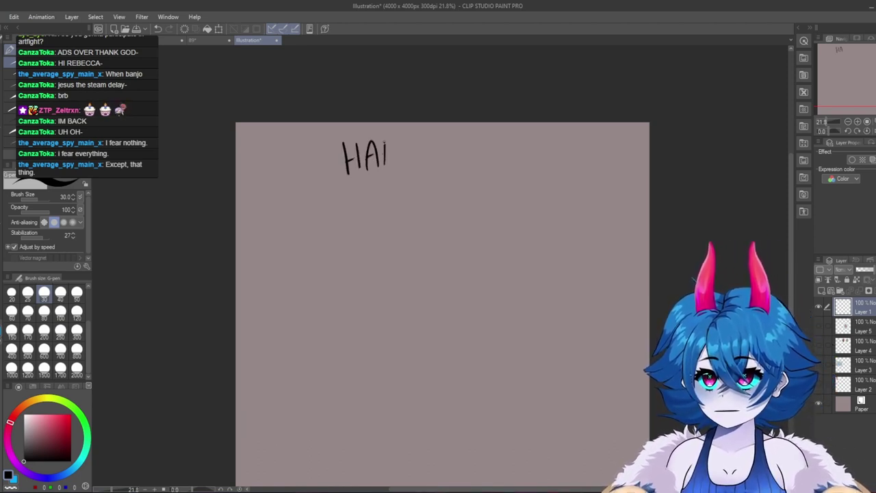
pyautogui.moveTo(432, 139); pyautogui.dragTo(433, 148)
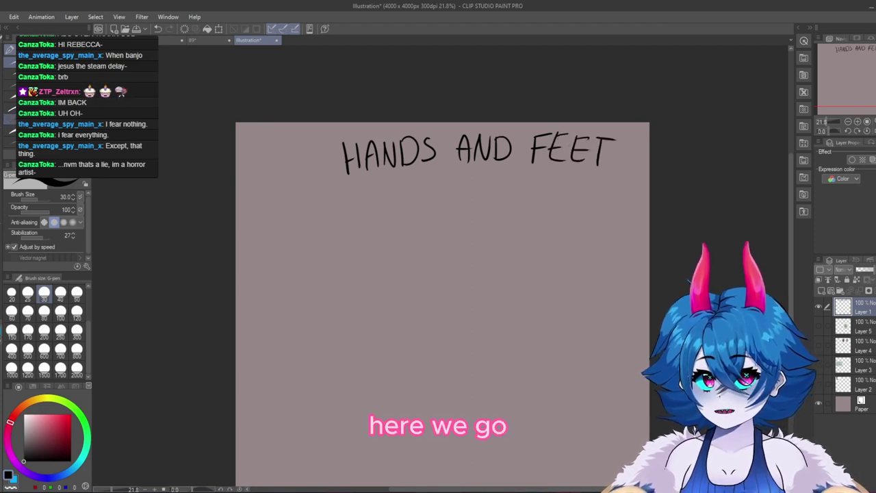
# - Centre and slightly rotate the HANDS AND FEET heading near the canvas's upper edge, and add an empty layer above it
pyautogui.click(219, 29)
pyautogui.moveTo(550, 164); pyautogui.dragTo(507, 170)
pyautogui.moveTo(618, 184); pyautogui.dragTo(615, 194)
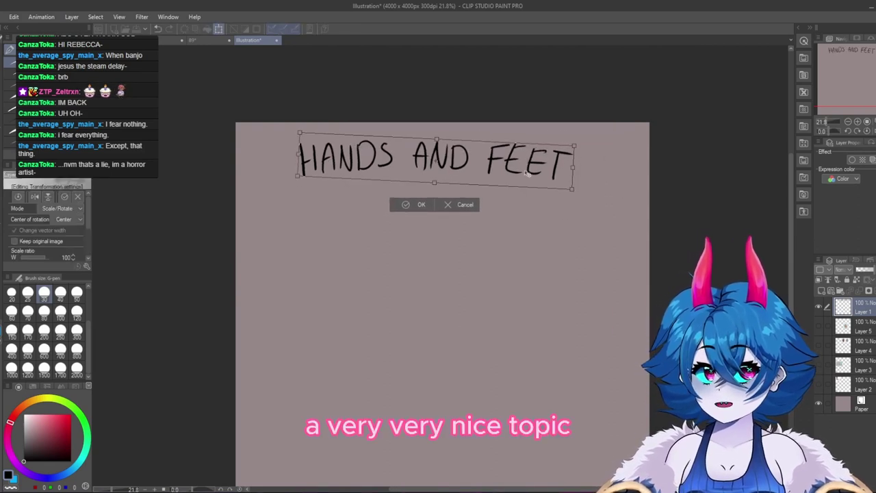
pyautogui.moveTo(527, 174); pyautogui.dragTo(539, 171)
pyautogui.click(416, 204)
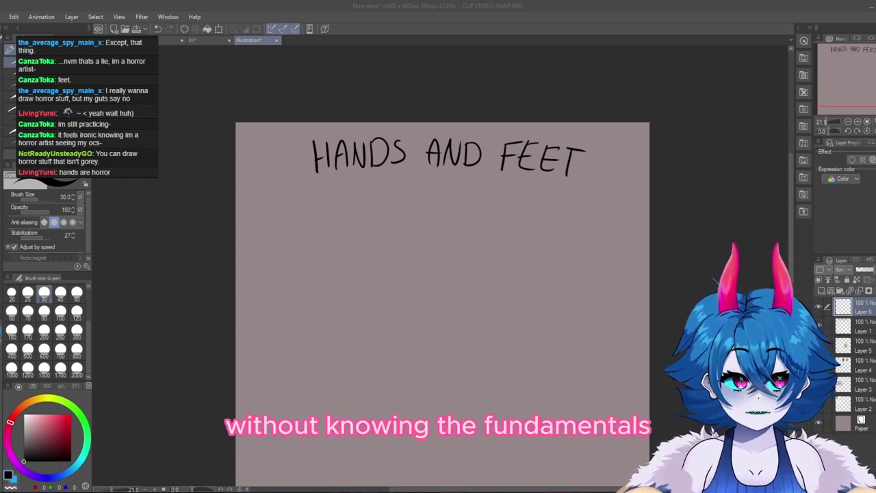
pyautogui.click(821, 311)
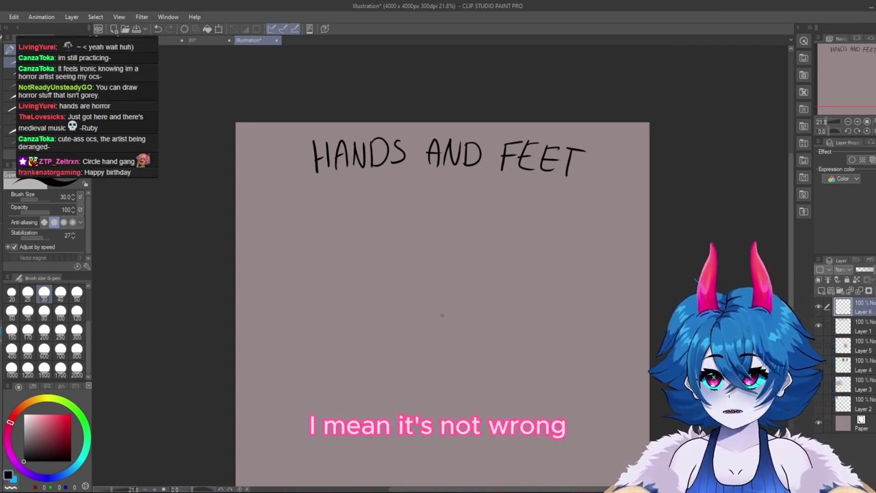
# - Look at the foot sketches in the birthday stream illustration and return to the hands and feet canvas
pyautogui.scroll(2, 445, 318)
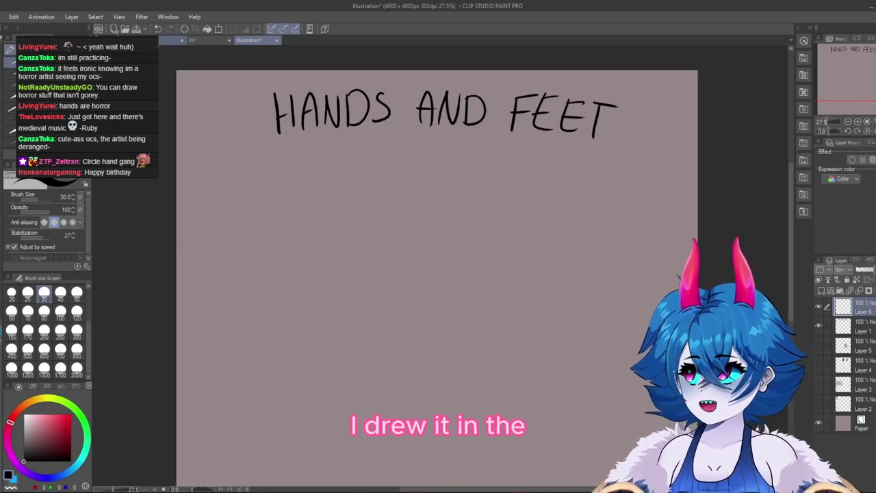
pyautogui.click(166, 44)
pyautogui.click(199, 40)
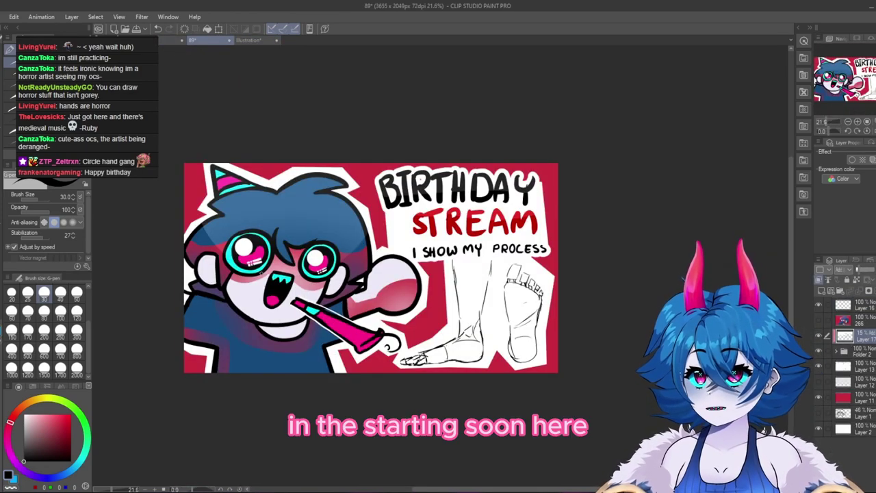
pyautogui.scroll(3, 213, 298)
pyautogui.scroll(-2, 467, 289)
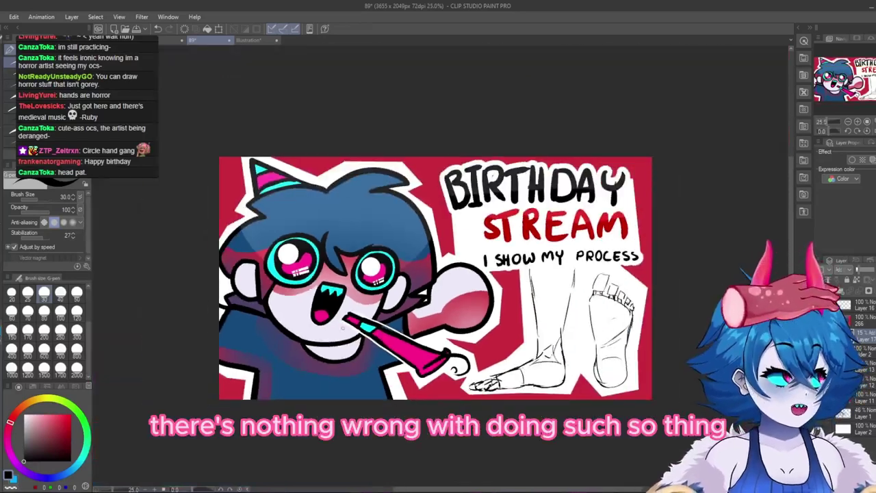
pyautogui.scroll(1, 388, 328)
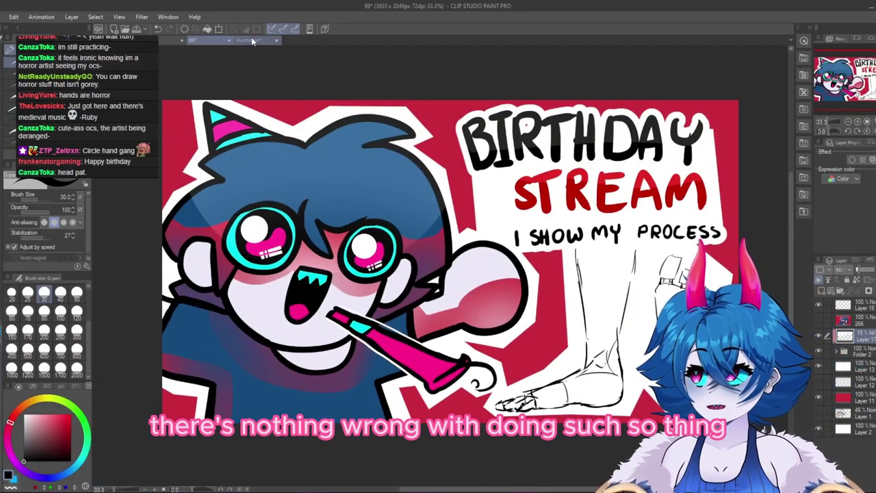
pyautogui.click(251, 39)
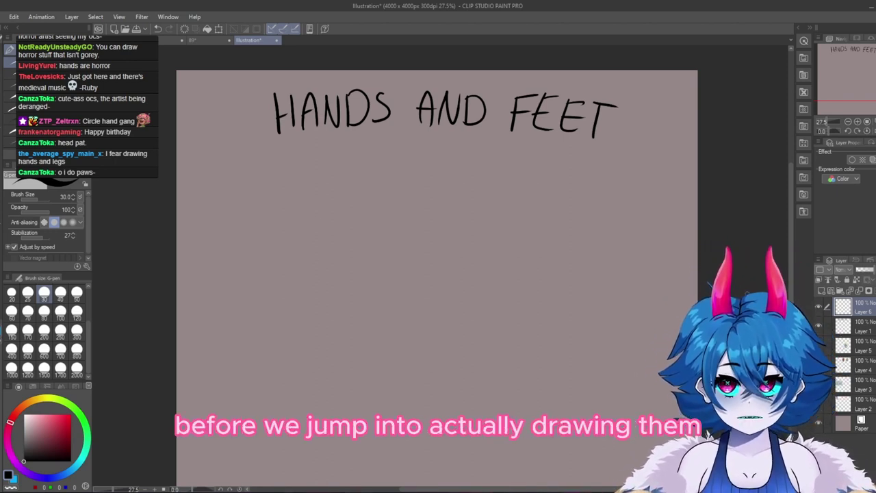
# - Show the hand anatomy reference on Layer 4 and move it below the heading, toward the left of the canvas
pyautogui.scroll(-1, 487, 198)
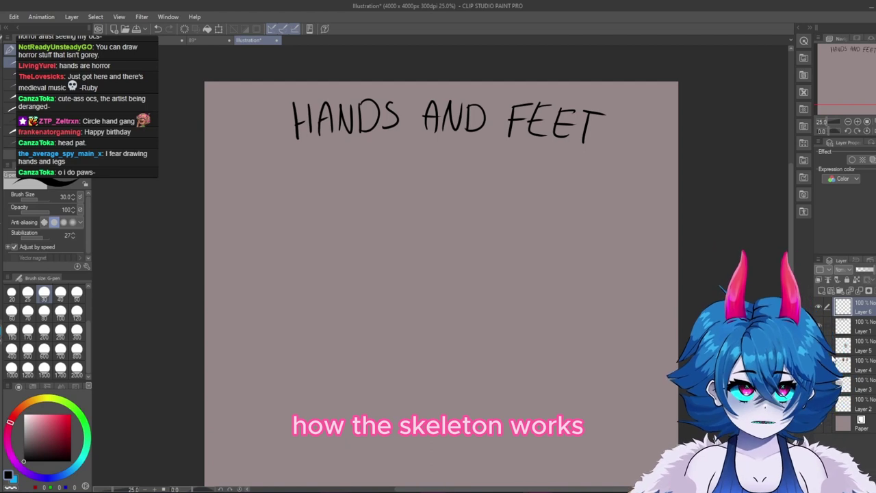
pyautogui.click(819, 346)
pyautogui.click(821, 348)
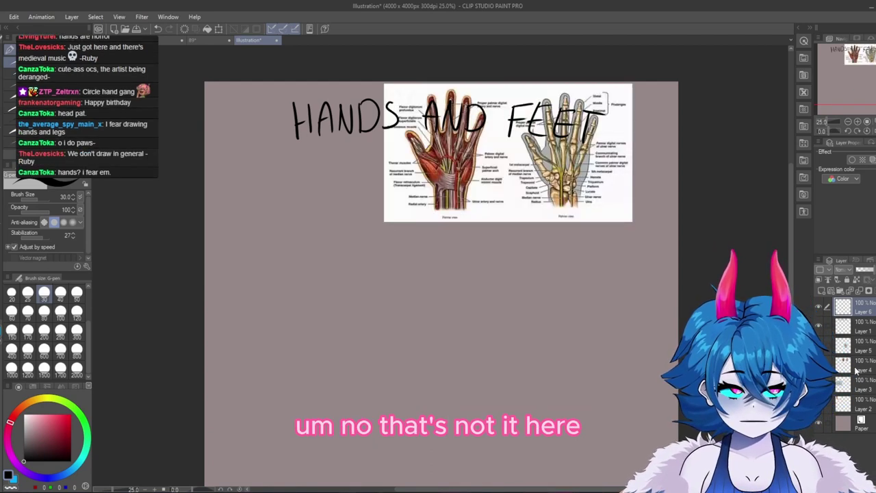
pyautogui.click(821, 367)
pyautogui.press('k')
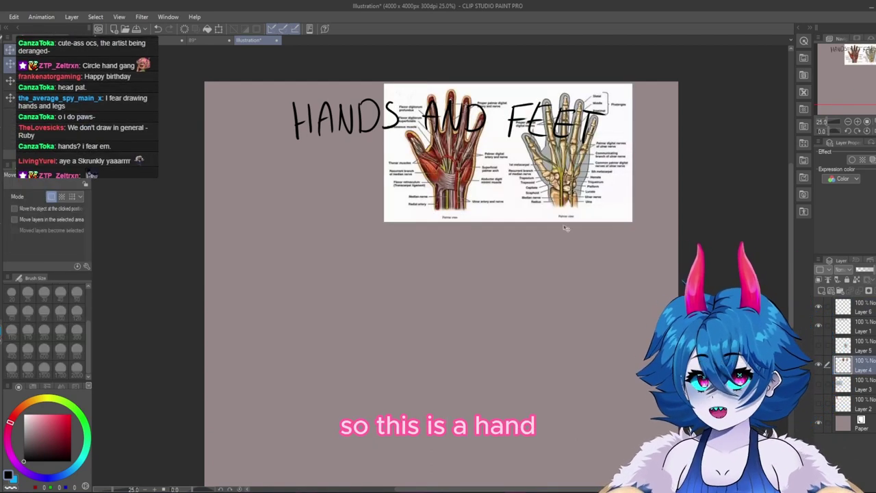
pyautogui.moveTo(562, 188)
pyautogui.mouseDown()
pyautogui.moveTo(408, 286)
pyautogui.moveTo(382, 277)
pyautogui.mouseUp()
pyautogui.scroll(2, 388, 277)
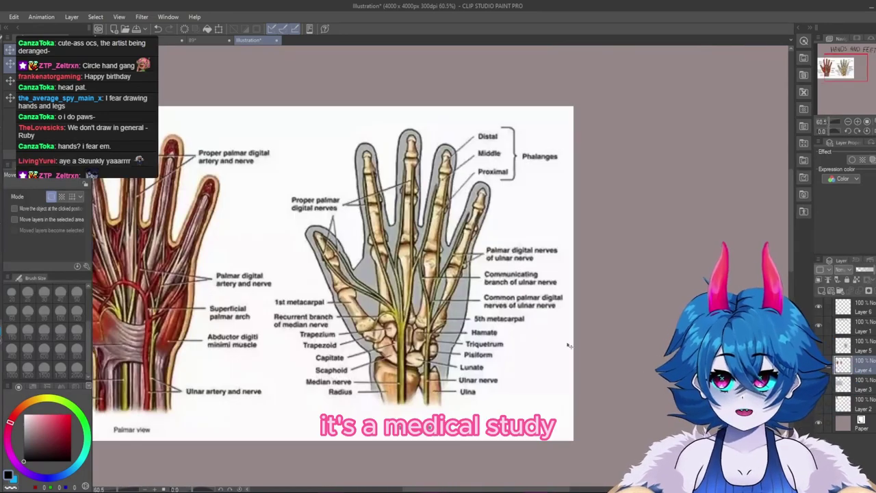
pyautogui.scroll(-1, 572, 340)
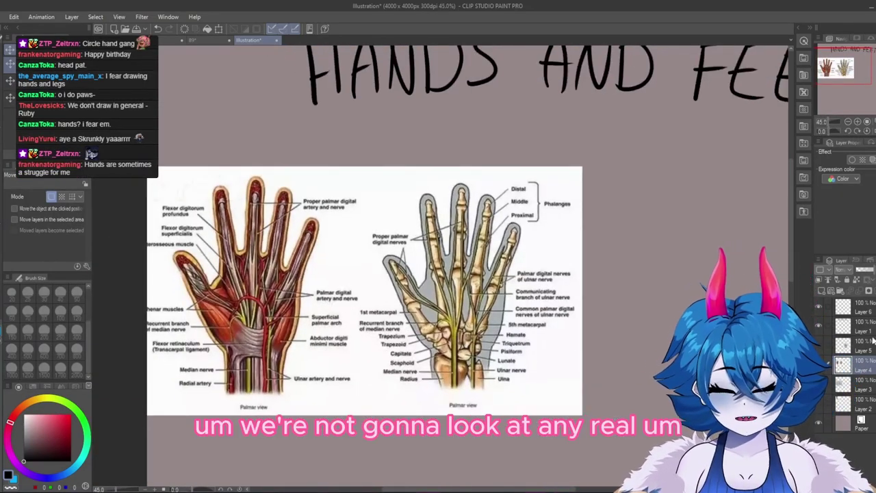
# - Add a layer above the anatomy reference and outline the skeletal hand's index finger bones, down through the metacarpal, in red
pyautogui.click(820, 290)
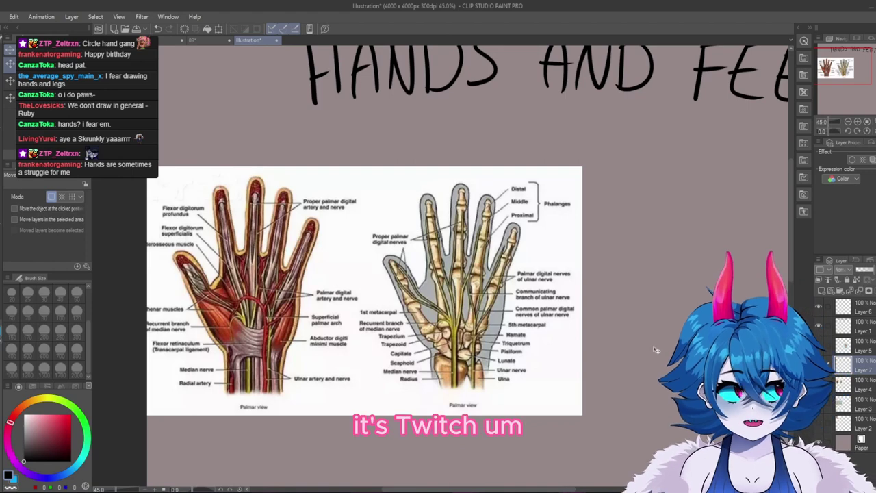
pyautogui.press('p')
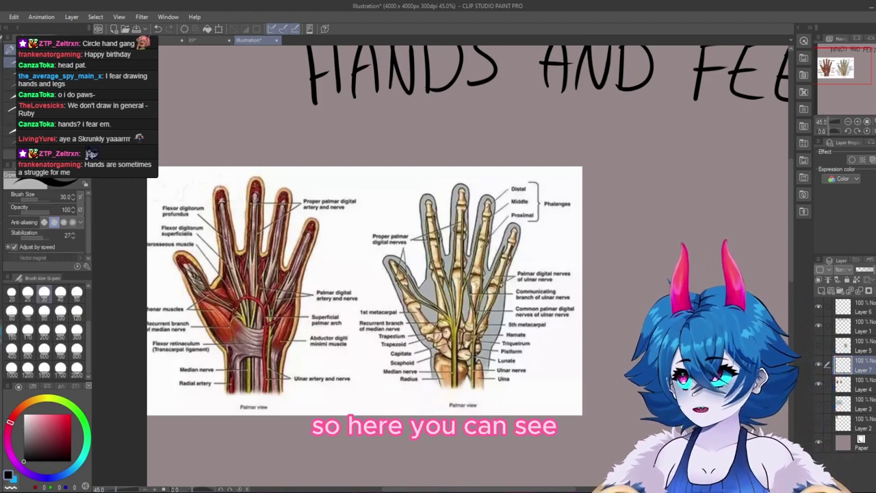
pyautogui.scroll(2, 465, 281)
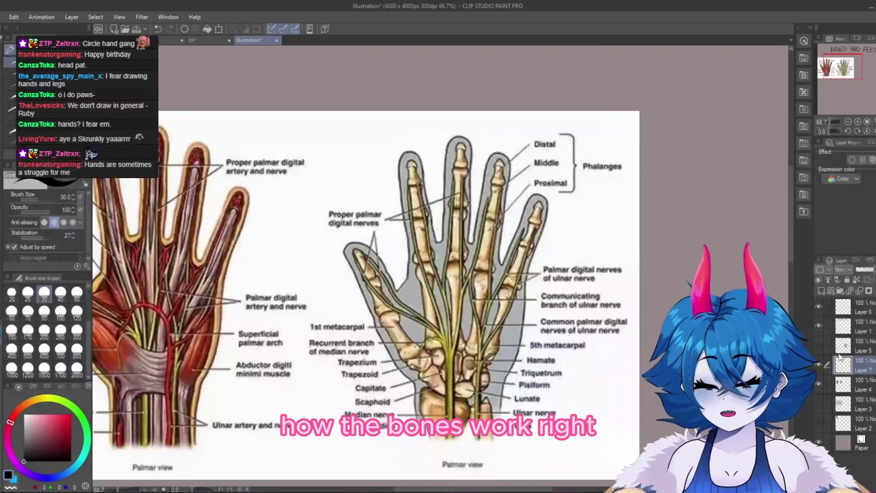
pyautogui.click(71, 414)
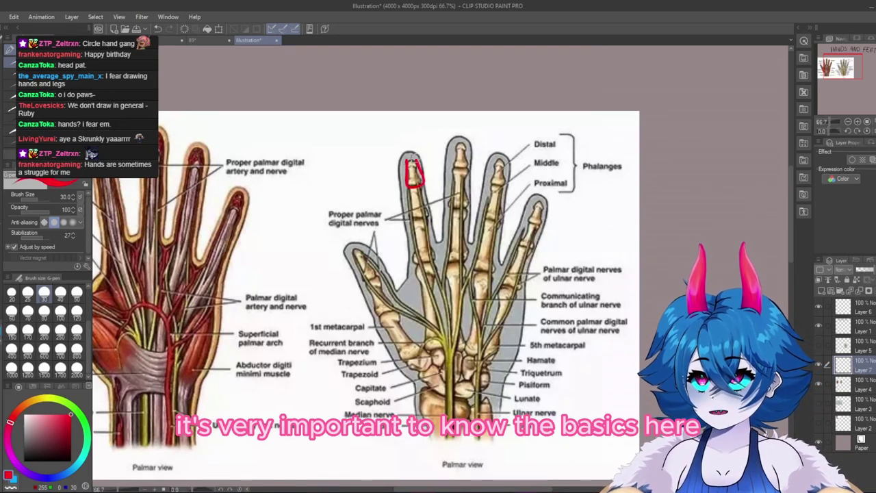
pyautogui.moveTo(415, 185)
pyautogui.mouseDown()
pyautogui.moveTo(424, 208)
pyautogui.moveTo(411, 230)
pyautogui.mouseUp()
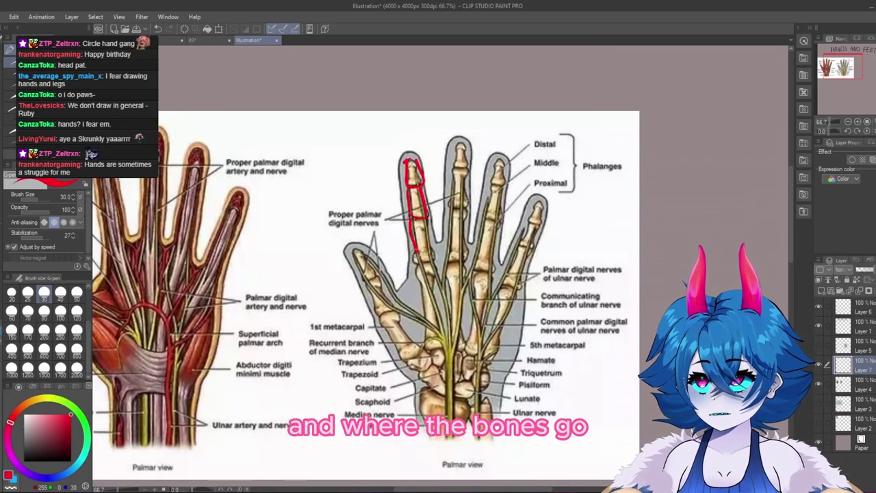
pyautogui.moveTo(428, 258); pyautogui.dragTo(437, 252)
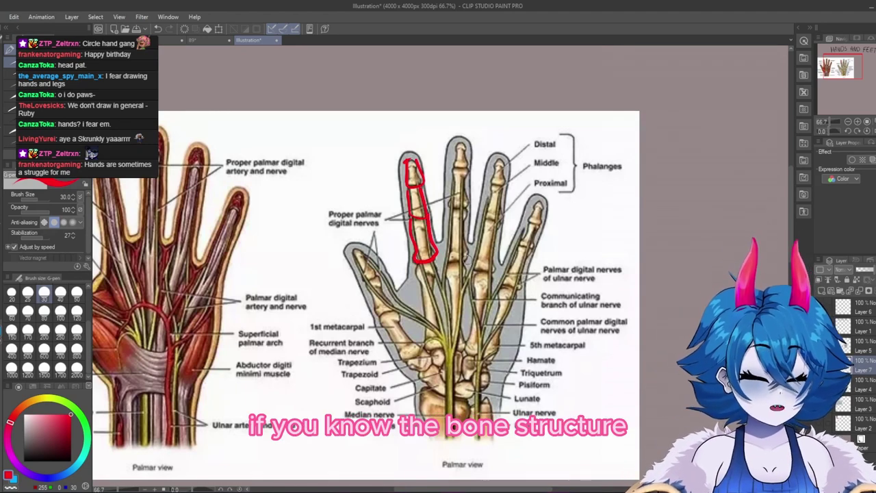
pyautogui.moveTo(418, 263); pyautogui.dragTo(425, 334)
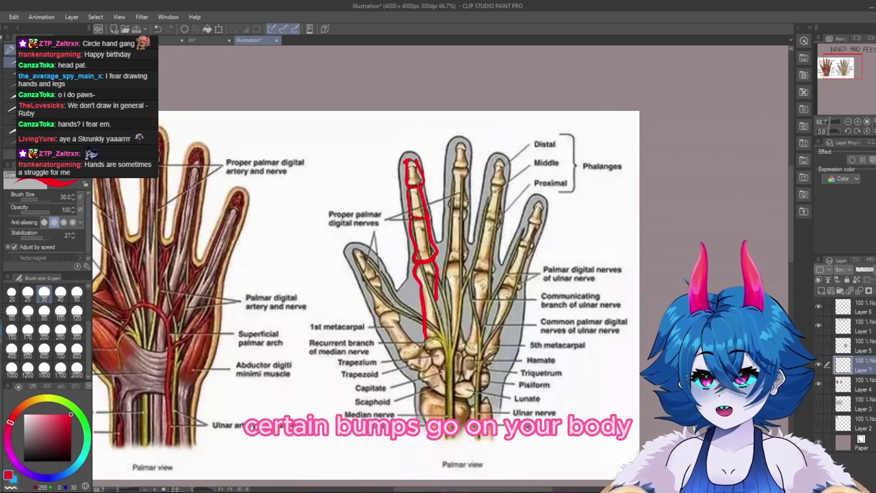
# - Try exaggerated red contours with bumps at the joints along both sides of the index finger, and undo those strokes
pyautogui.scroll(4, 399, 177)
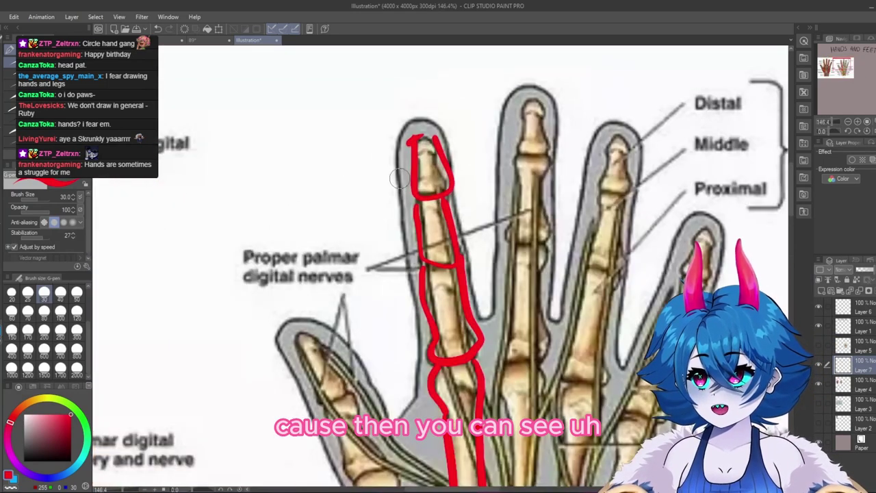
pyautogui.moveTo(398, 208); pyautogui.dragTo(403, 231)
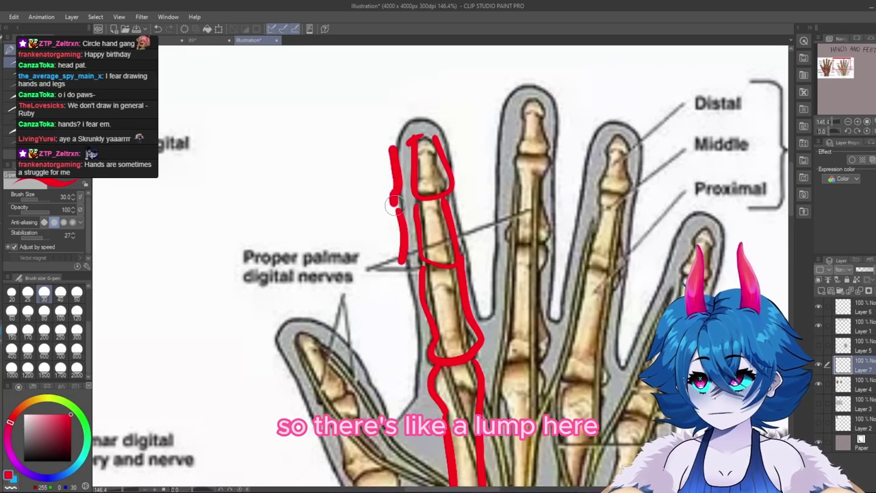
pyautogui.moveTo(456, 181); pyautogui.dragTo(461, 194)
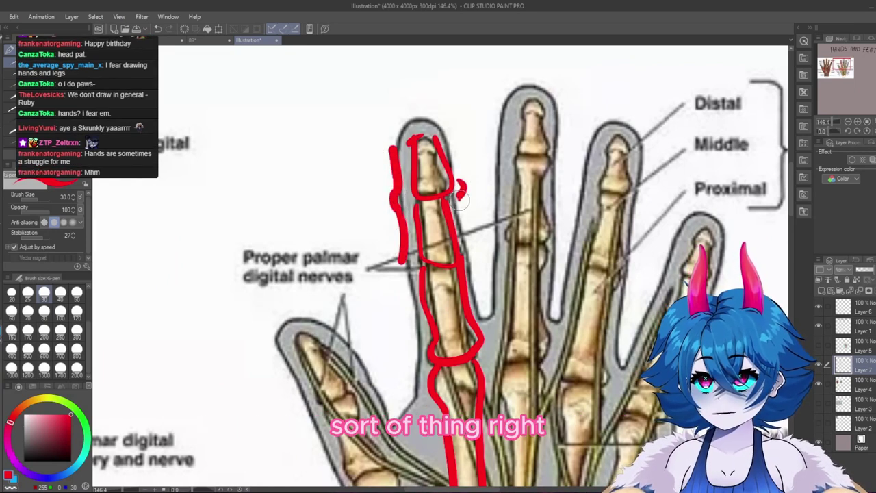
pyautogui.moveTo(469, 240); pyautogui.dragTo(471, 245)
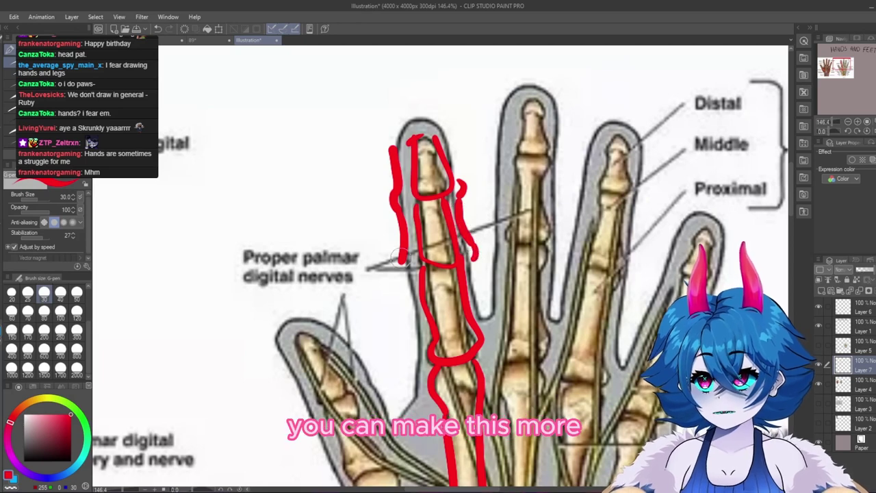
pyautogui.moveTo(400, 257); pyautogui.dragTo(401, 271)
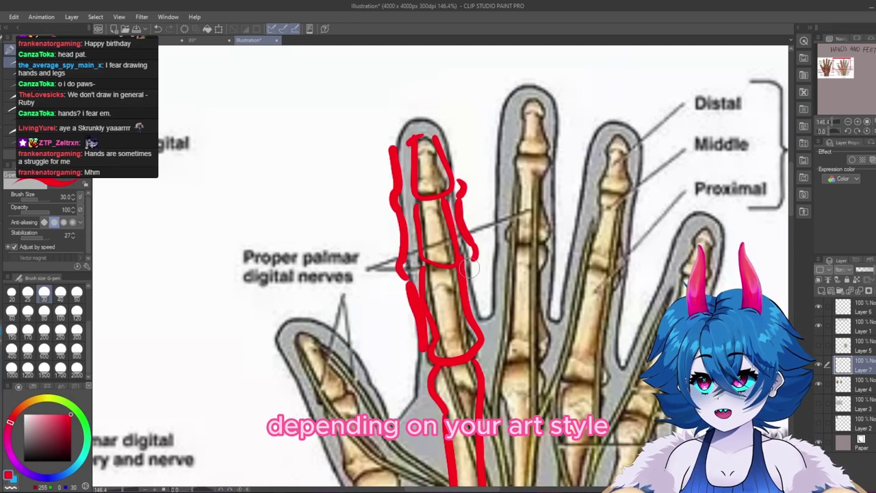
pyautogui.moveTo(453, 164); pyautogui.dragTo(392, 148)
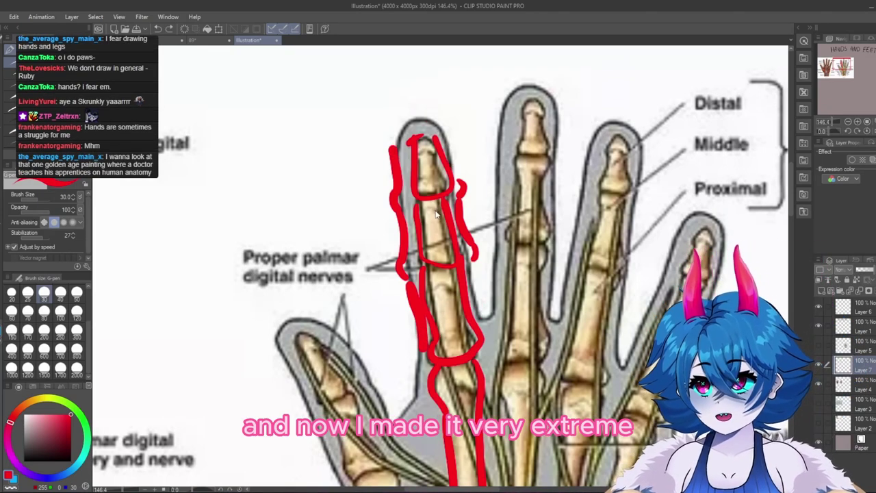
pyautogui.hotkey('ctrl', 'z')
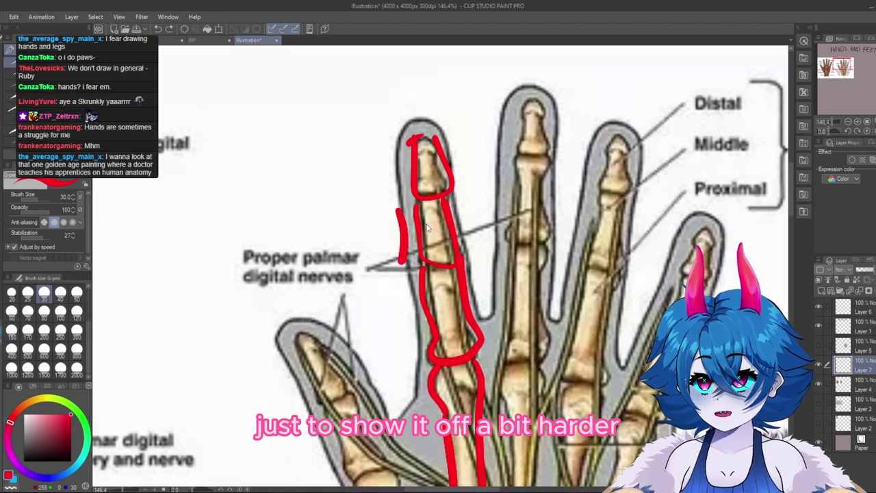
pyautogui.hotkey('ctrl', 'z')
# - Sketch a rounded fist in red beside the index finger, thicken its knuckles, and add arrows at its knuckle and the outermost finger joint
pyautogui.moveTo(255, 180)
pyautogui.mouseDown()
pyautogui.moveTo(344, 248)
pyautogui.moveTo(251, 185)
pyautogui.moveTo(276, 219)
pyautogui.moveTo(332, 236)
pyautogui.mouseUp()
pyautogui.moveTo(268, 116)
pyautogui.mouseDown()
pyautogui.moveTo(352, 106)
pyautogui.moveTo(375, 229)
pyautogui.mouseUp()
pyautogui.moveTo(387, 68)
pyautogui.mouseDown()
pyautogui.moveTo(370, 91)
pyautogui.moveTo(387, 101)
pyautogui.mouseUp()
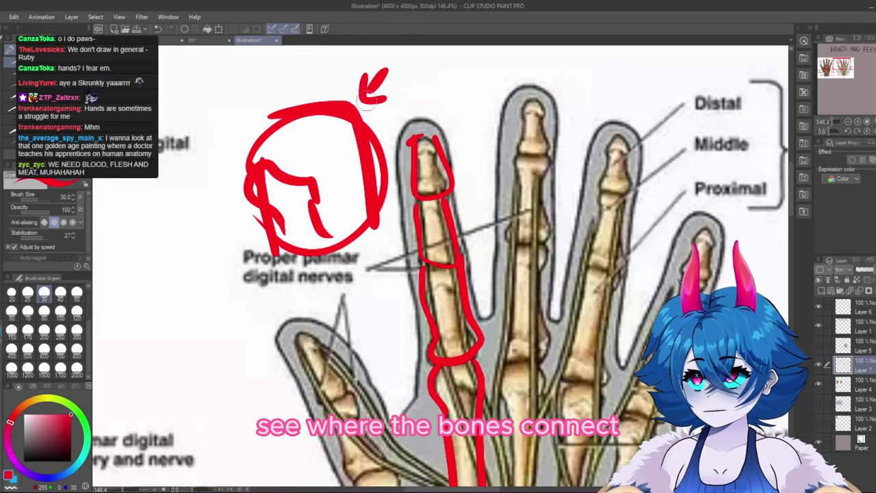
pyautogui.moveTo(487, 157)
pyautogui.mouseDown()
pyautogui.moveTo(465, 186)
pyautogui.moveTo(484, 197)
pyautogui.mouseUp()
pyautogui.moveTo(333, 102); pyautogui.dragTo(351, 115)
pyautogui.moveTo(268, 119); pyautogui.dragTo(287, 115)
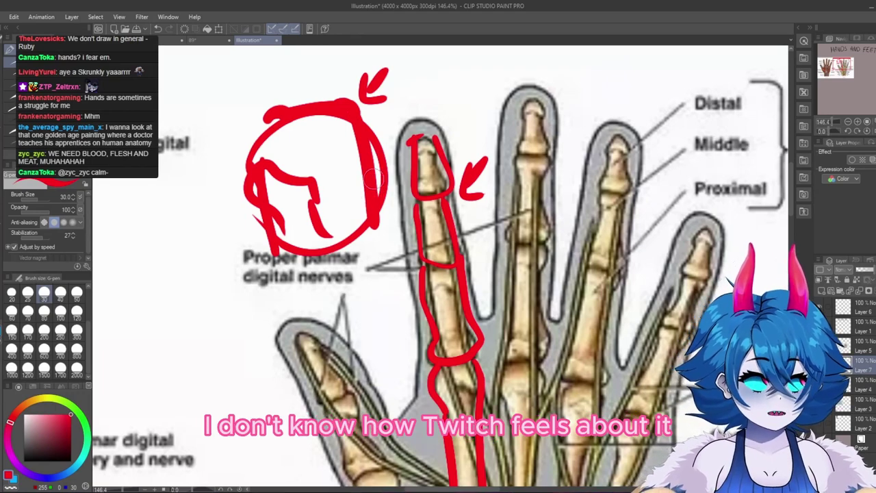
pyautogui.scroll(-3, 358, 199)
pyautogui.scroll(4, 359, 200)
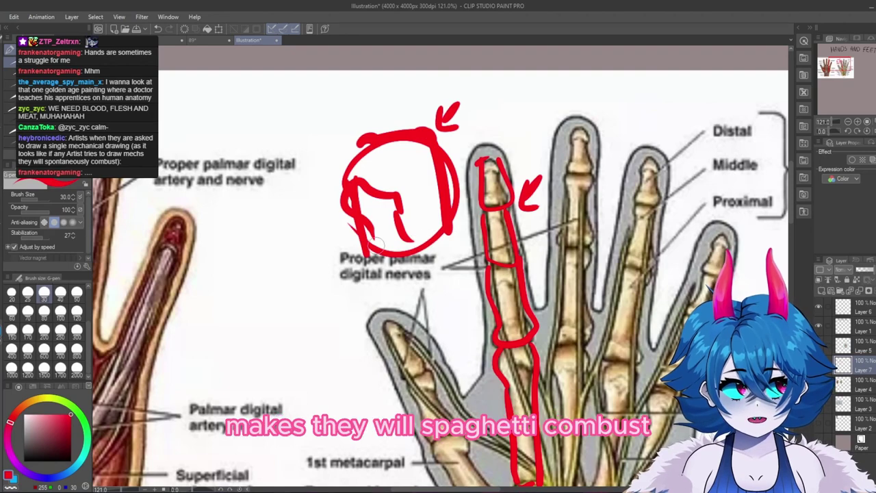
pyautogui.scroll(-5, 375, 245)
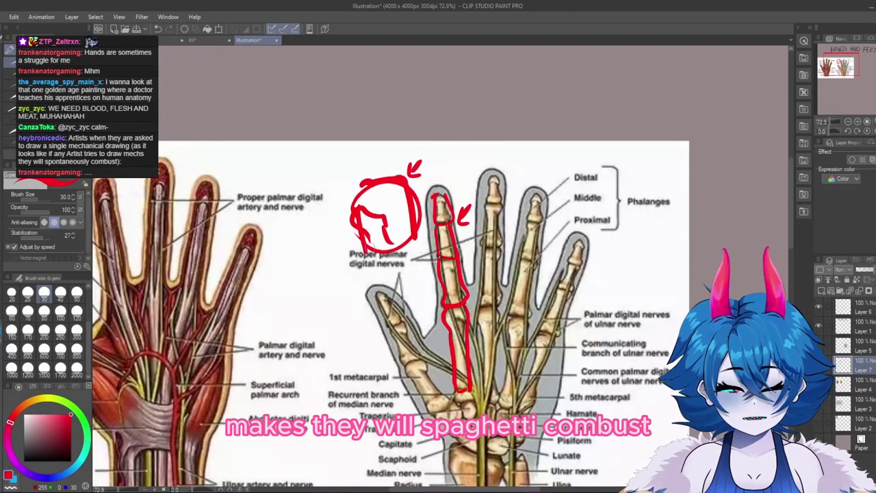
pyautogui.scroll(-4, 446, 159)
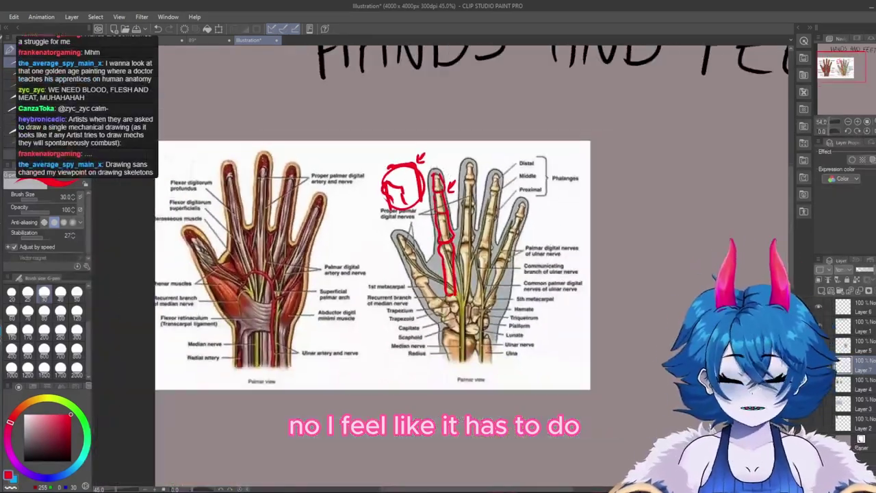
pyautogui.scroll(2, 445, 159)
pyautogui.scroll(1, 446, 159)
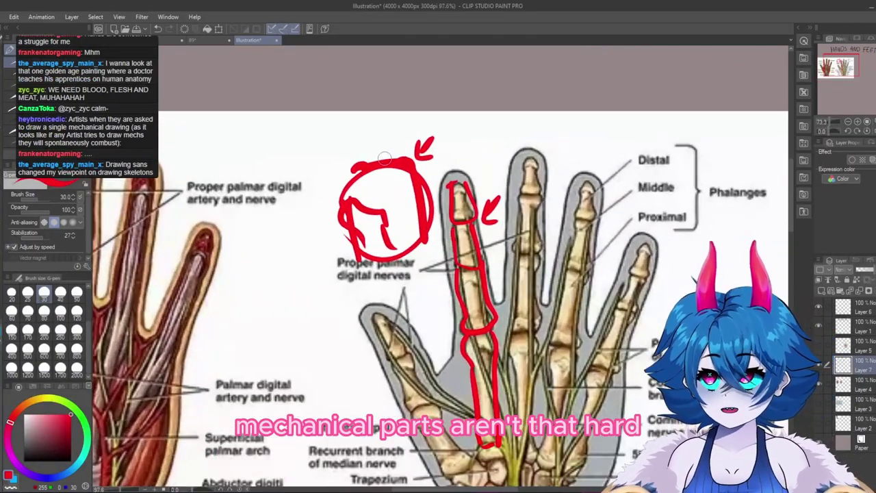
pyautogui.scroll(1, 385, 158)
pyautogui.scroll(-1, 404, 177)
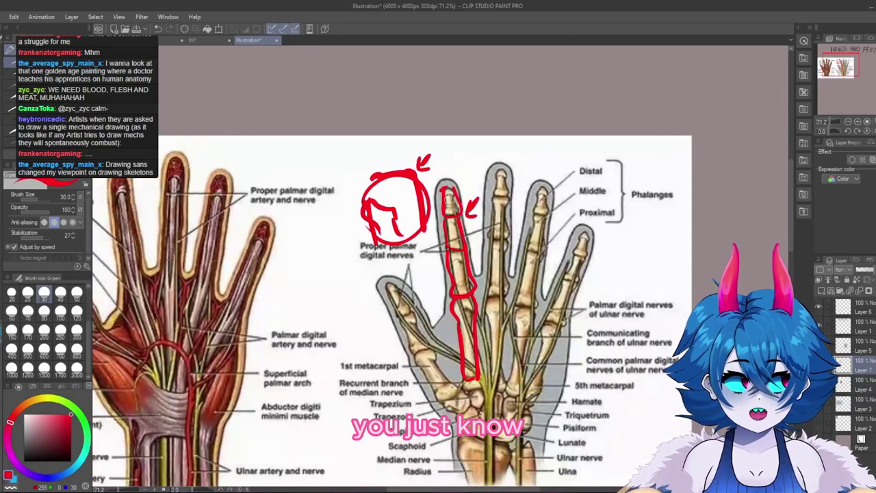
pyautogui.scroll(1, 417, 195)
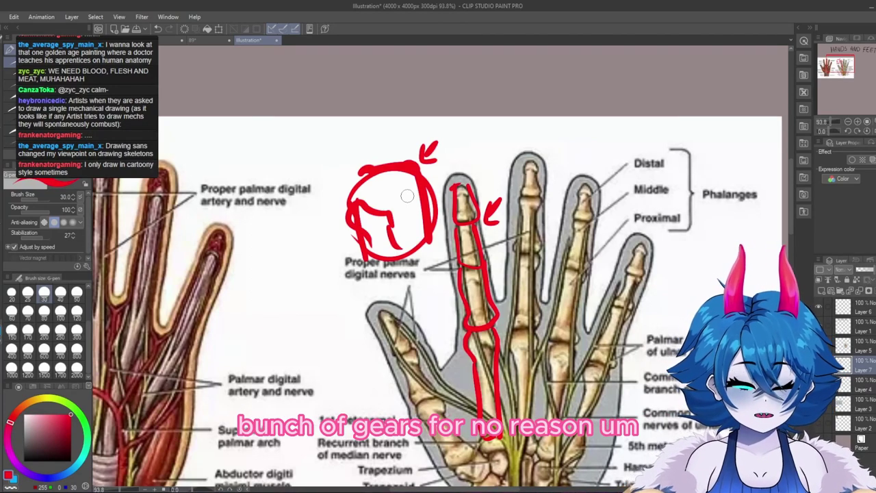
pyautogui.scroll(-3, 520, 260)
pyautogui.scroll(2, 384, 225)
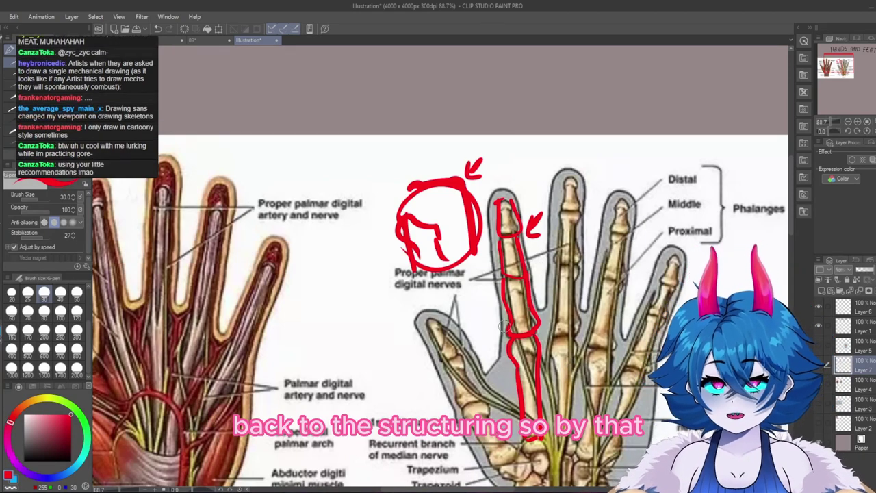
# - Mark the bumps of the fist sketch with a red curved stroke at its thumb side and short ticks above its upper knuckle
pyautogui.moveTo(487, 288); pyautogui.dragTo(409, 225)
pyautogui.scroll(-3, 409, 225)
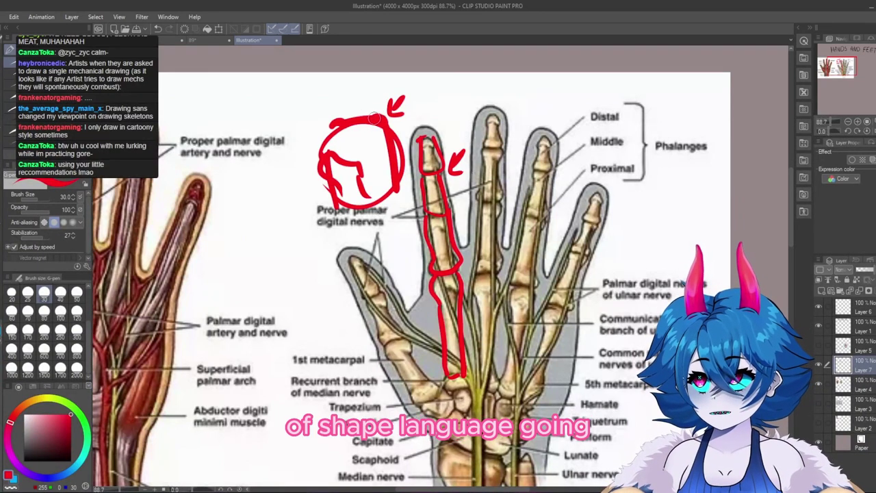
pyautogui.moveTo(319, 129); pyautogui.dragTo(319, 163)
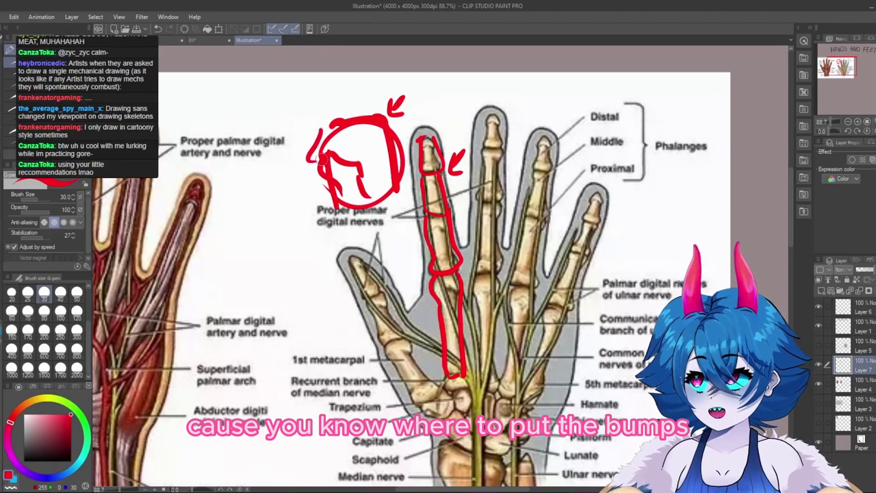
pyautogui.moveTo(332, 95); pyautogui.dragTo(340, 109)
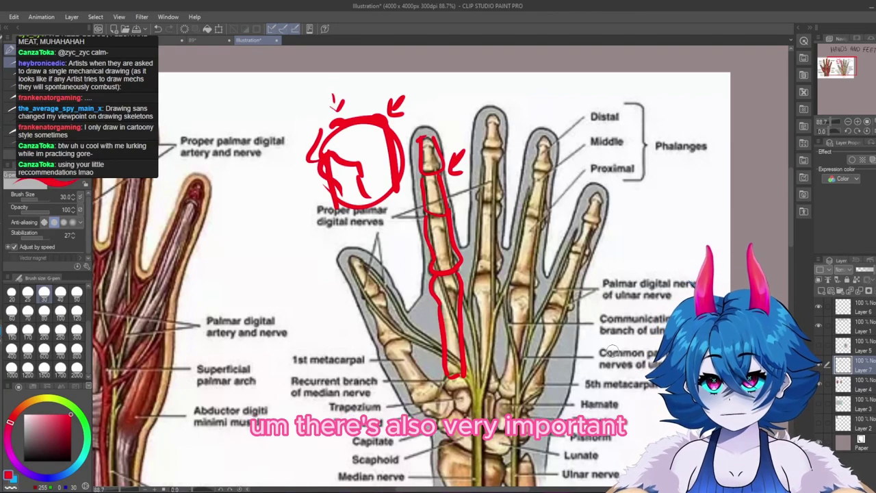
# - Try a red stroke along the outer edge of the radius with a circle around its bump at the wrist, and undo both
pyautogui.scroll(-4, 611, 350)
pyautogui.scroll(3, 611, 350)
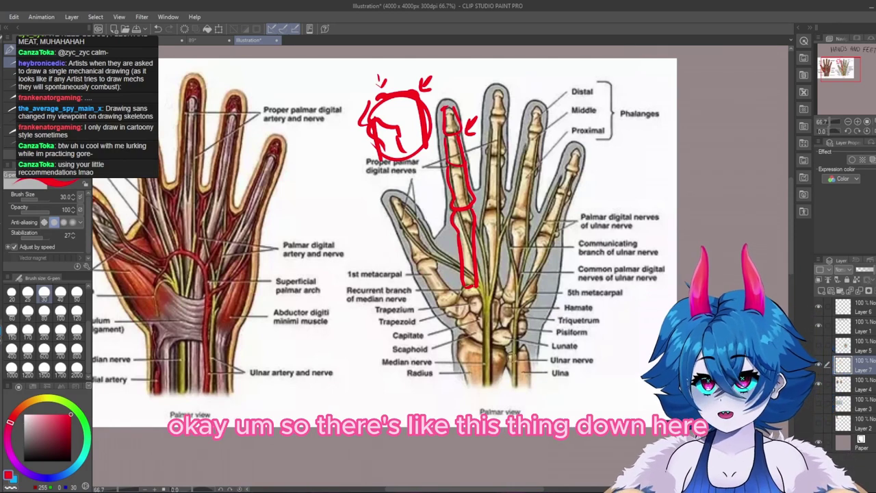
pyautogui.moveTo(462, 340)
pyautogui.mouseDown()
pyautogui.moveTo(455, 366)
pyautogui.moveTo(467, 403)
pyautogui.mouseUp()
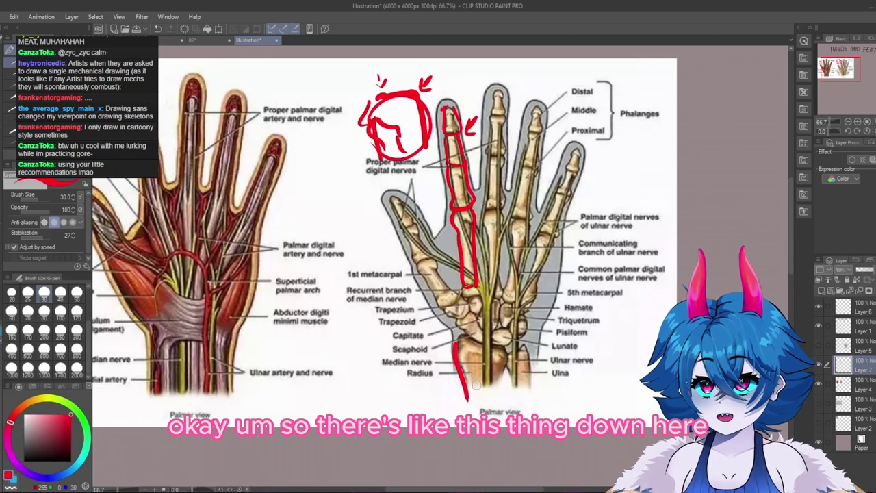
pyautogui.moveTo(470, 346); pyautogui.dragTo(469, 338)
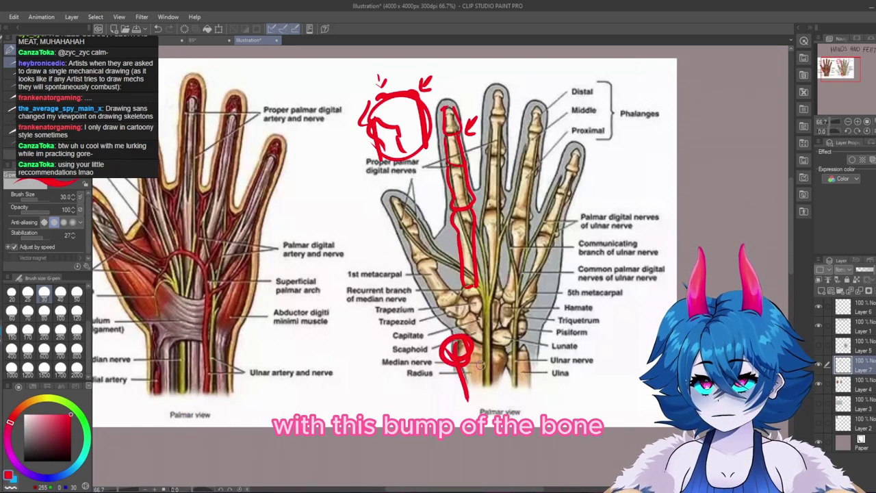
pyautogui.hotkey('ctrl', 'z')
pyautogui.hotkey('ctrl', 'z')
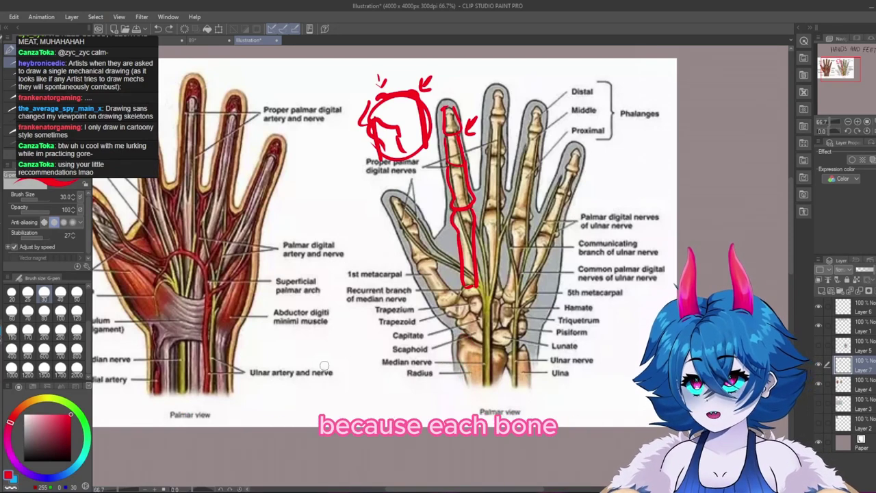
# - Sketch a diagonal cartoon bone in red between the two hands' wrists, with arrows and ticks at its knobby ends and shaft
pyautogui.moveTo(323, 365)
pyautogui.mouseDown()
pyautogui.moveTo(363, 318)
pyautogui.moveTo(358, 305)
pyautogui.moveTo(381, 318)
pyautogui.moveTo(396, 312)
pyautogui.moveTo(340, 379)
pyautogui.moveTo(317, 366)
pyautogui.moveTo(312, 382)
pyautogui.moveTo(328, 393)
pyautogui.moveTo(351, 371)
pyautogui.mouseUp()
pyautogui.moveTo(289, 356); pyautogui.dragTo(301, 363)
pyautogui.moveTo(298, 344); pyautogui.dragTo(306, 361)
pyautogui.moveTo(341, 276); pyautogui.dragTo(357, 290)
pyautogui.moveTo(316, 313); pyautogui.dragTo(341, 338)
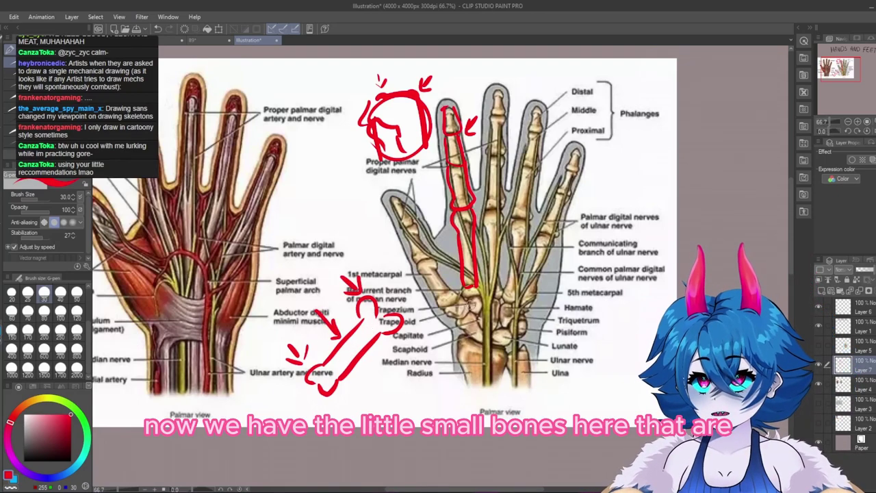
# - Try circling the small carpal bones below the index metacarpal in red, and undo those strokes
pyautogui.moveTo(469, 299)
pyautogui.mouseDown()
pyautogui.moveTo(473, 314)
pyautogui.moveTo(482, 298)
pyautogui.moveTo(459, 317)
pyautogui.moveTo(443, 312)
pyautogui.mouseUp()
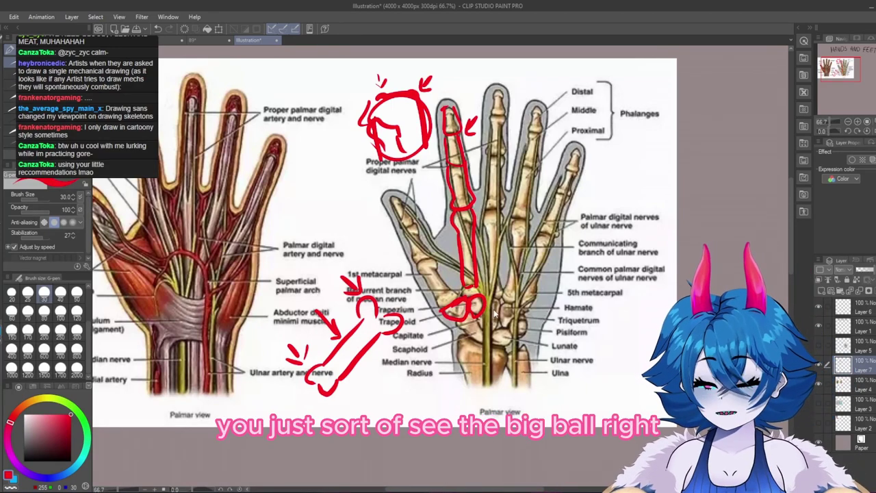
pyautogui.hotkey('ctrl', 'z')
pyautogui.hotkey('ctrl', 'z')
pyautogui.hotkey('ctrl', 'z')
pyautogui.moveTo(441, 307)
pyautogui.mouseDown()
pyautogui.moveTo(468, 336)
pyautogui.moveTo(533, 303)
pyautogui.moveTo(471, 289)
pyautogui.moveTo(444, 309)
pyautogui.mouseUp()
pyautogui.hotkey('ctrl', 'z')
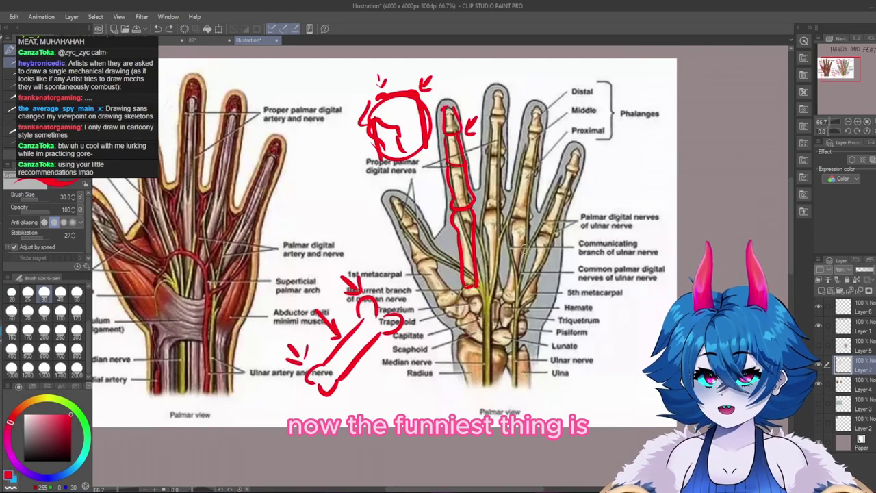
# - Try a red box around the four palm metacarpals with an arrow toward its little-finger side, and undo both
pyautogui.moveTo(451, 215)
pyautogui.mouseDown()
pyautogui.moveTo(494, 211)
pyautogui.moveTo(544, 227)
pyautogui.moveTo(529, 301)
pyautogui.moveTo(456, 283)
pyautogui.moveTo(453, 207)
pyautogui.mouseUp()
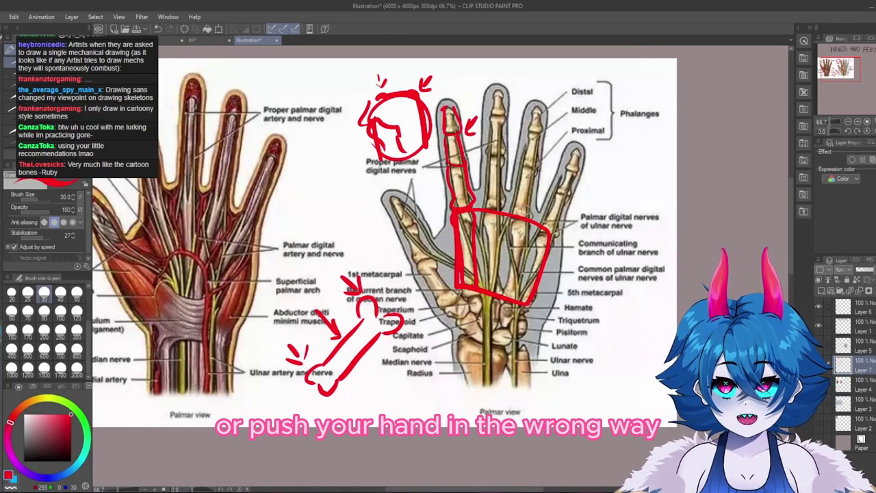
pyautogui.moveTo(605, 260)
pyautogui.mouseDown()
pyautogui.moveTo(561, 265)
pyautogui.moveTo(577, 252)
pyautogui.moveTo(573, 275)
pyautogui.mouseUp()
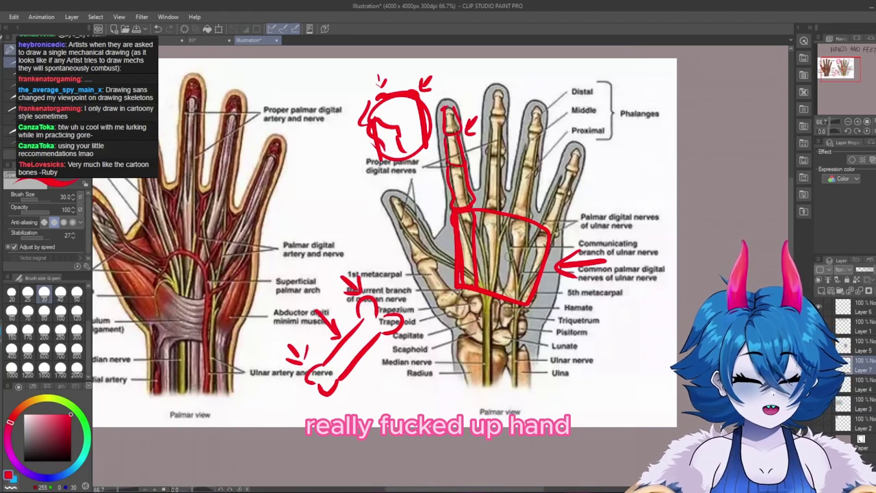
pyautogui.hotkey('ctrl', 'z')
pyautogui.hotkey('ctrl', 'z')
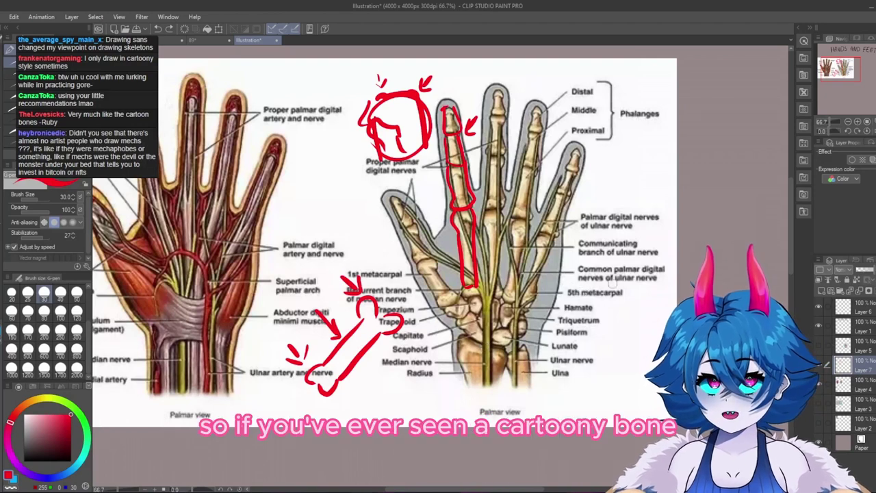
# - Draw a second cartoon bone in red over the carpal labels beside the skeletal hand's wrist
pyautogui.moveTo(571, 300)
pyautogui.mouseDown()
pyautogui.moveTo(635, 289)
pyautogui.moveTo(640, 313)
pyautogui.moveTo(563, 323)
pyautogui.moveTo(572, 293)
pyautogui.mouseUp()
# - Try outlining the radius and ulna in red and marking the bump on the radius's outer side, and undo the strokes
pyautogui.moveTo(457, 359)
pyautogui.mouseDown()
pyautogui.moveTo(453, 342)
pyautogui.moveTo(474, 416)
pyautogui.mouseUp()
pyautogui.moveTo(500, 363); pyautogui.dragTo(493, 414)
pyautogui.moveTo(506, 361)
pyautogui.mouseDown()
pyautogui.moveTo(516, 385)
pyautogui.moveTo(517, 345)
pyautogui.moveTo(529, 375)
pyautogui.moveTo(530, 361)
pyautogui.moveTo(508, 390)
pyautogui.mouseUp()
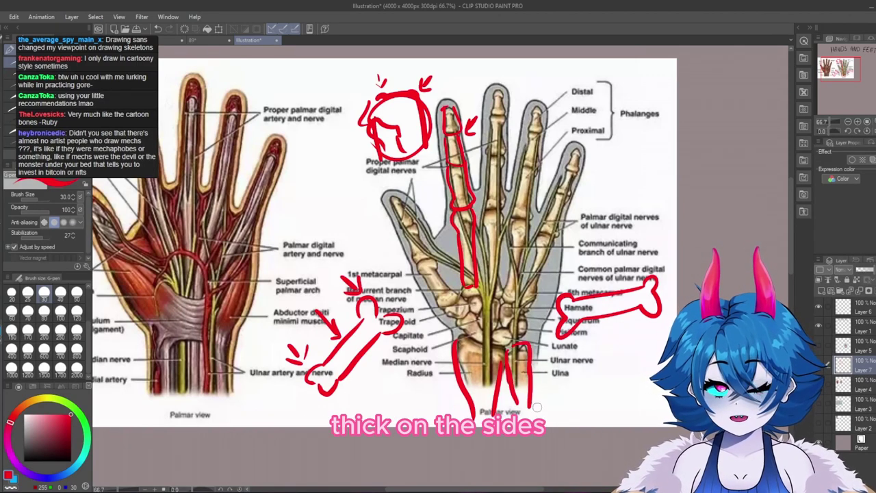
pyautogui.hotkey('ctrl', 'z')
pyautogui.hotkey('ctrl', 'z')
pyautogui.hotkey('ctrl', 'z')
pyautogui.hotkey('ctrl', 'z')
pyautogui.hotkey('ctrl', 'z')
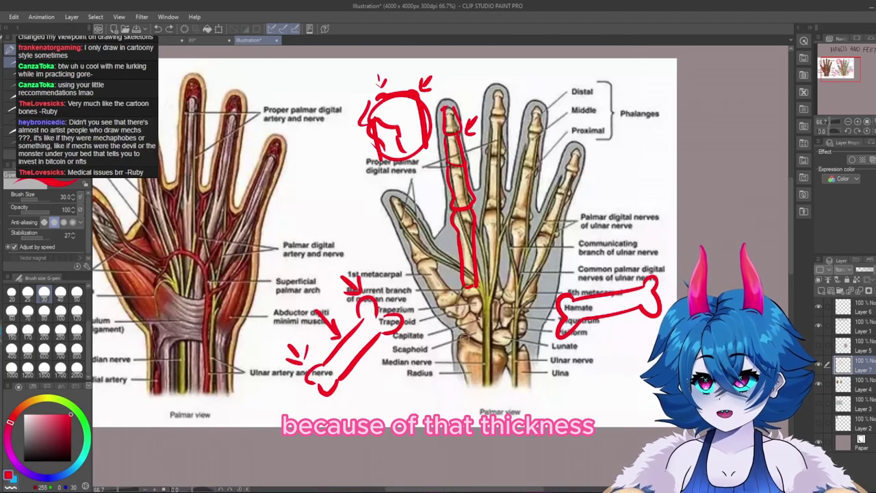
pyautogui.moveTo(454, 334); pyautogui.dragTo(453, 375)
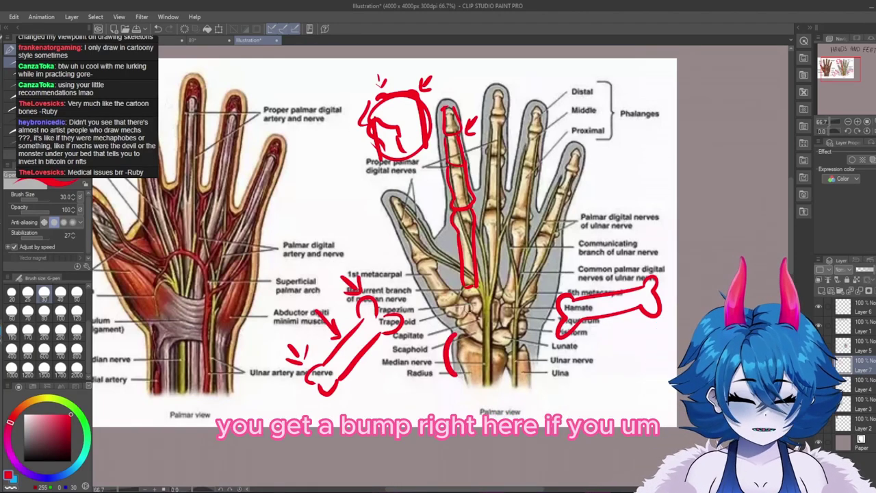
pyautogui.hotkey('ctrl', 'z')
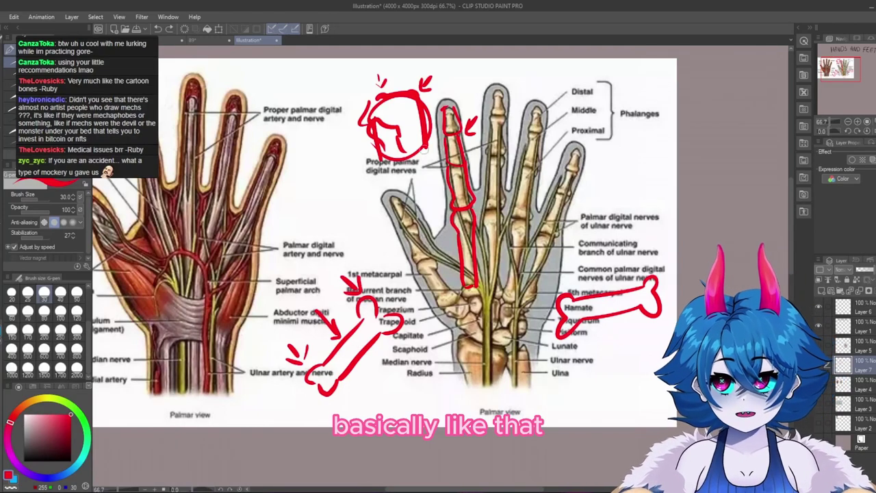
# - Try a large red arrow pointing at the fist sketch from its upper thumb side, and undo it
pyautogui.moveTo(336, 68); pyautogui.dragTo(352, 88)
pyautogui.moveTo(333, 88); pyautogui.dragTo(356, 102)
pyautogui.moveTo(353, 72); pyautogui.dragTo(357, 104)
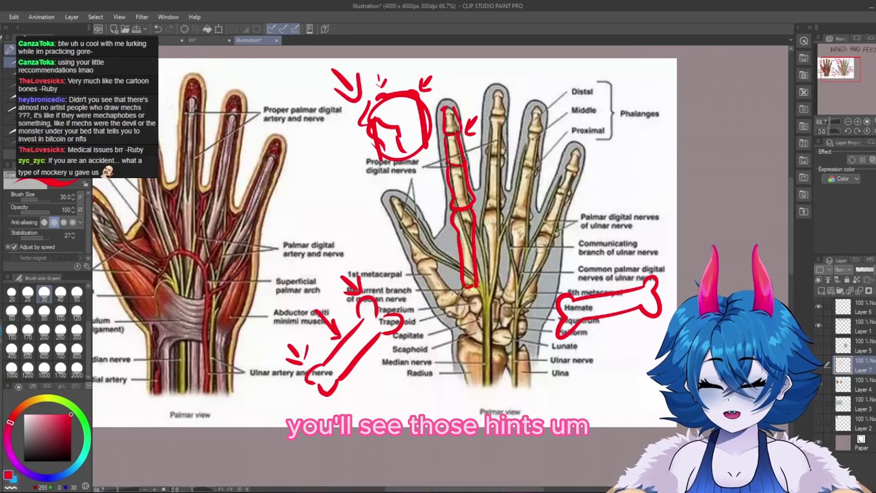
pyautogui.hotkey('ctrl', 'z')
pyautogui.hotkey('ctrl', 'z')
# - Show the foot anatomy reference on Layer 3 and move it beside the hand reference, below the heading
pyautogui.scroll(-3, 501, 266)
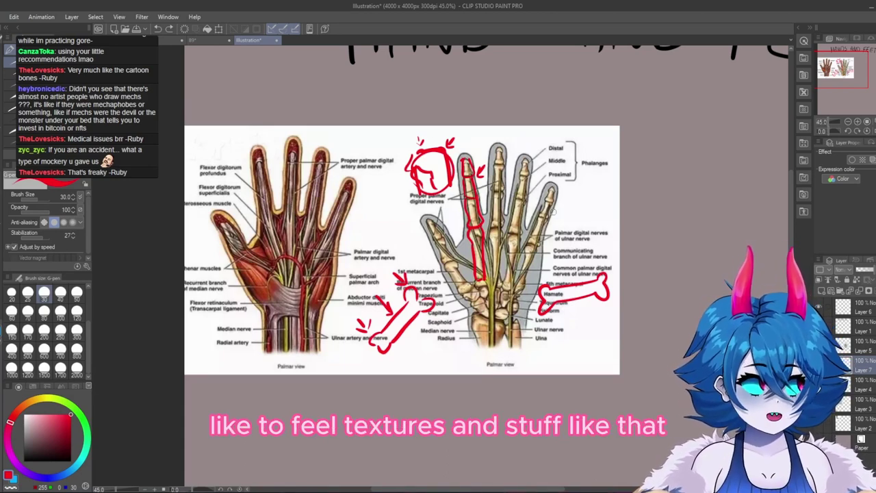
pyautogui.scroll(-2, 349, 340)
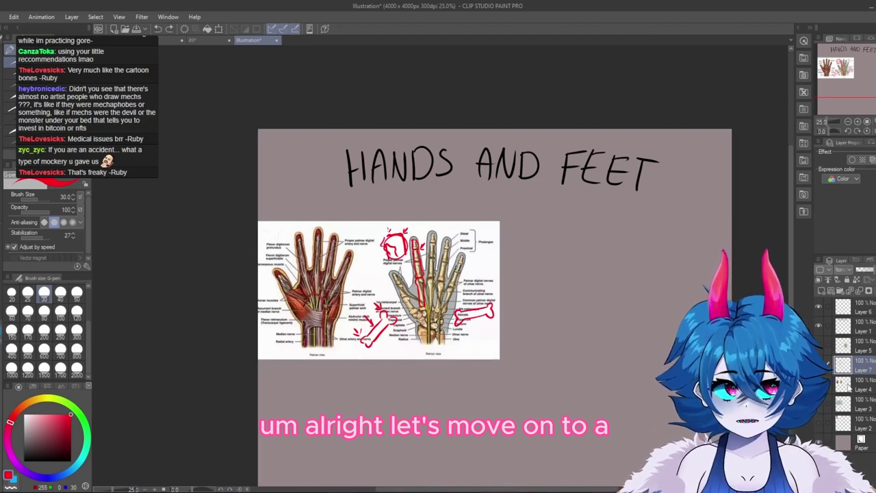
pyautogui.click(818, 403)
pyautogui.click(855, 404)
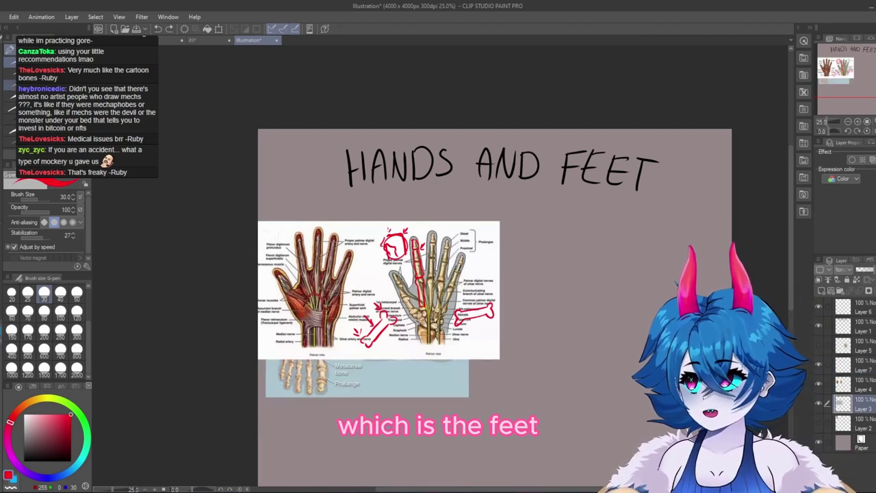
pyautogui.click(2, 85)
pyautogui.moveTo(349, 407); pyautogui.dragTo(597, 357)
pyautogui.scroll(3, 557, 293)
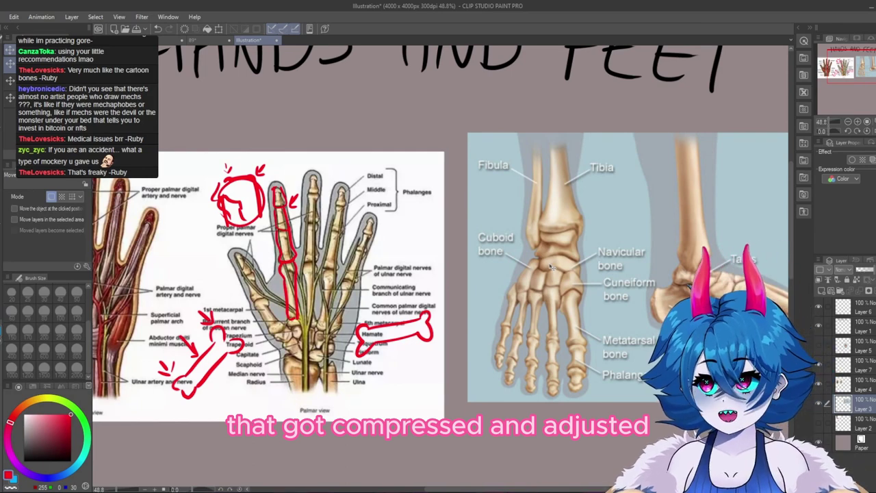
# - Add a layer above the foot reference and box the metatarsals and the first row of toe phalanges in red
pyautogui.press('p')
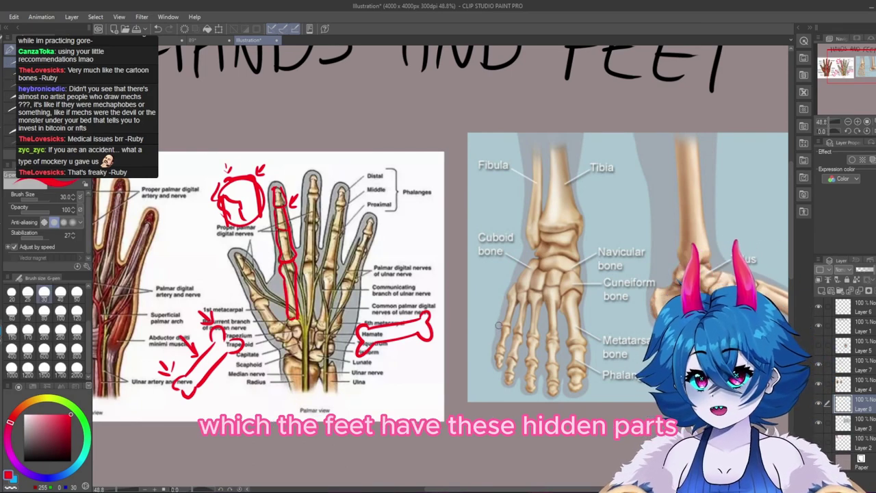
pyautogui.moveTo(497, 326)
pyautogui.mouseDown()
pyautogui.moveTo(586, 336)
pyautogui.moveTo(588, 328)
pyautogui.moveTo(575, 286)
pyautogui.moveTo(507, 288)
pyautogui.moveTo(492, 338)
pyautogui.mouseUp()
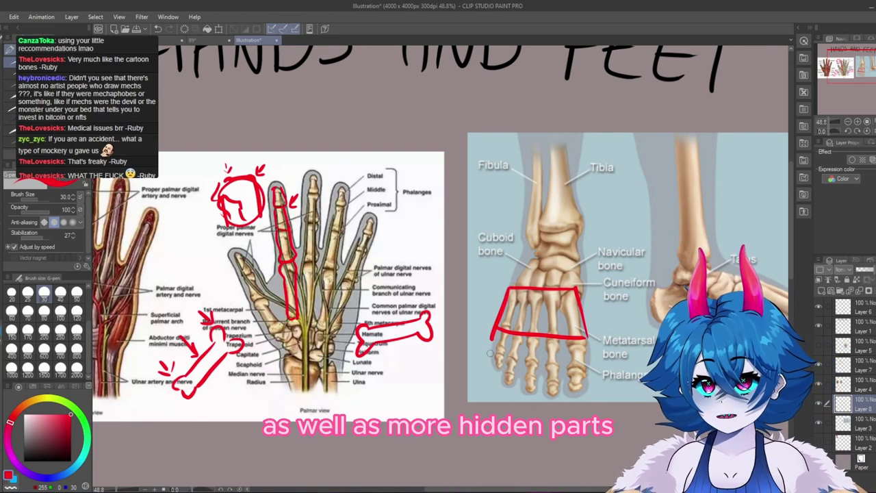
pyautogui.moveTo(493, 330)
pyautogui.mouseDown()
pyautogui.moveTo(496, 357)
pyautogui.moveTo(587, 364)
pyautogui.moveTo(590, 333)
pyautogui.mouseUp()
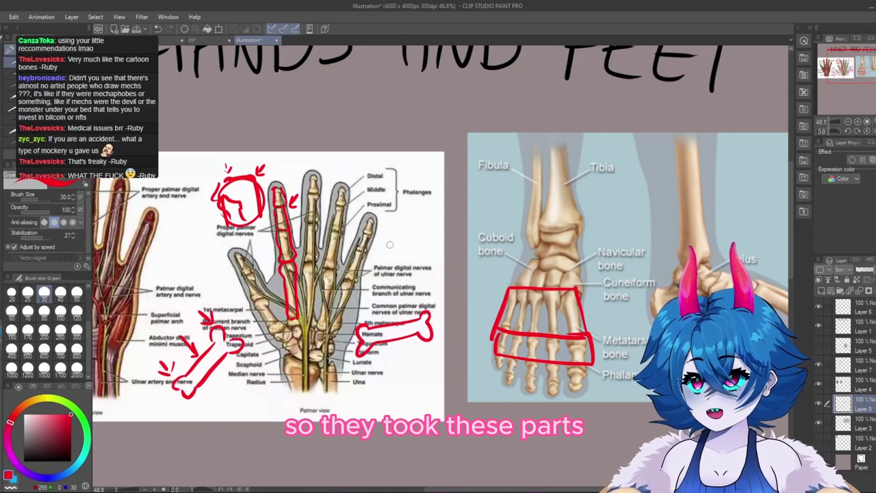
# - Move the foot annotation layer to the top of the stack and add red arrows beside the skeletal hand's little finger and below its ulna label
pyautogui.moveTo(851, 333); pyautogui.dragTo(852, 305)
pyautogui.moveTo(409, 239)
pyautogui.mouseDown()
pyautogui.moveTo(367, 265)
pyautogui.moveTo(387, 266)
pyautogui.moveTo(405, 294)
pyautogui.mouseUp()
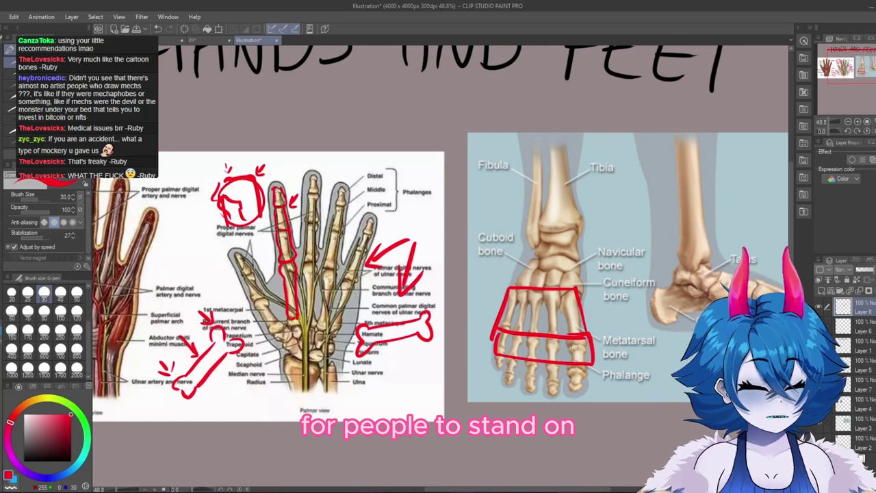
pyautogui.scroll(-3, 511, 310)
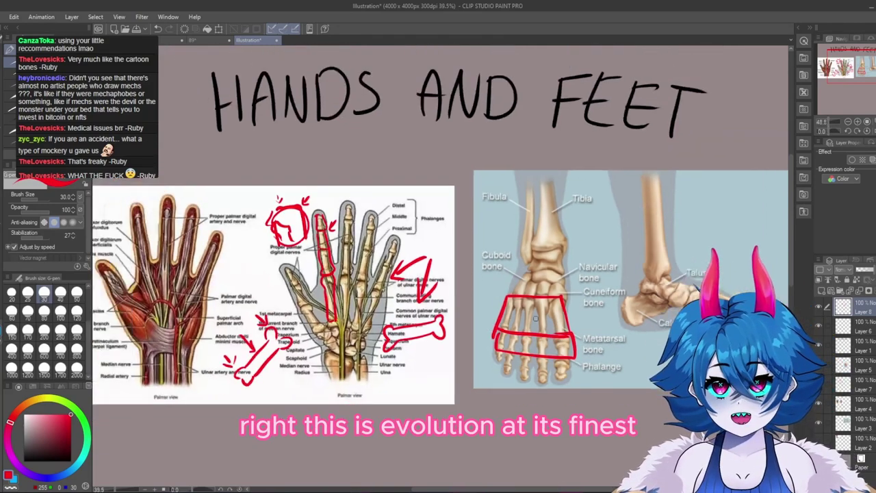
pyautogui.scroll(2, 523, 318)
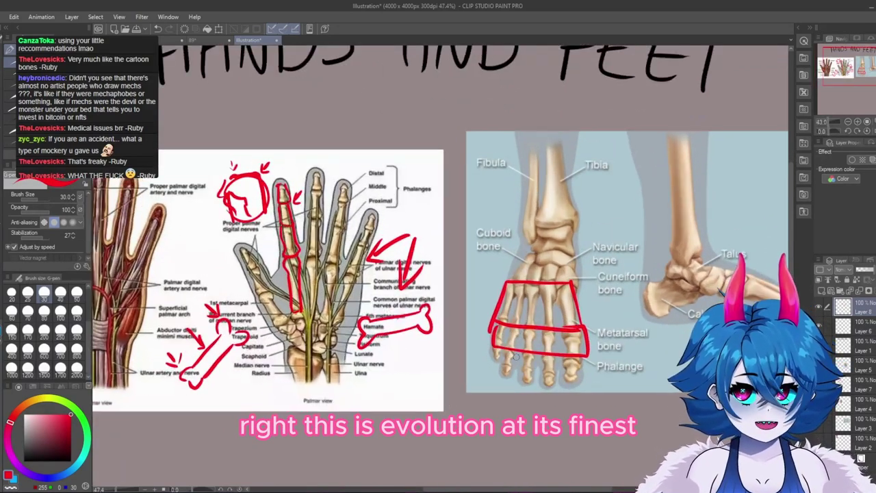
pyautogui.scroll(-1, 522, 318)
pyautogui.scroll(1, 522, 318)
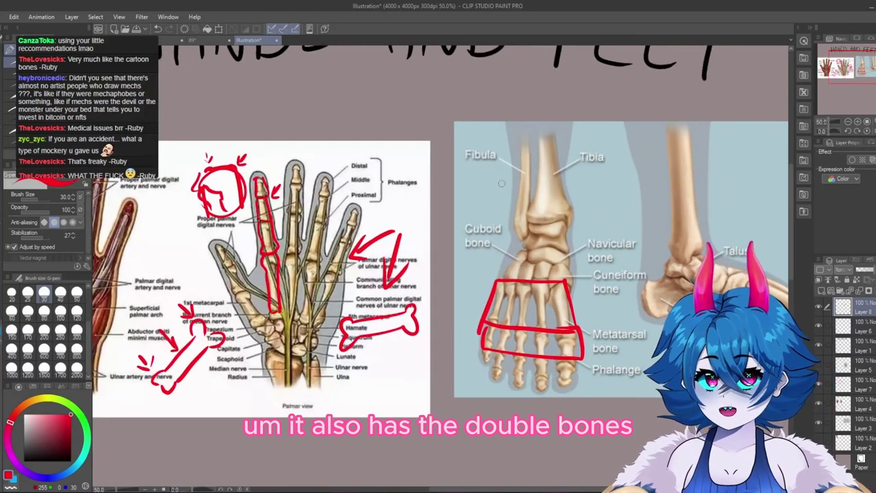
pyautogui.moveTo(388, 394)
pyautogui.mouseDown()
pyautogui.moveTo(358, 389)
pyautogui.moveTo(368, 383)
pyautogui.moveTo(345, 384)
pyautogui.moveTo(362, 403)
pyautogui.mouseUp()
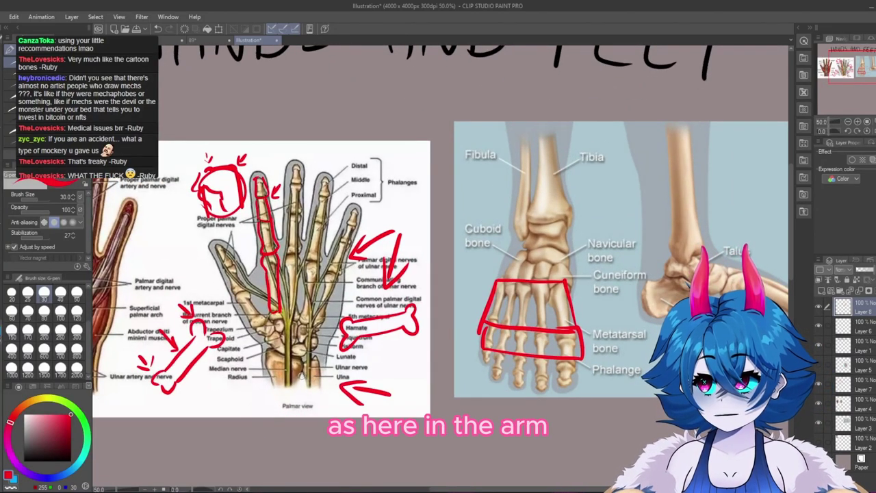
# - Outline the radius and ulna below the skeletal hand in red and draw a long red arrow up to the fibula on the foot reference
pyautogui.moveTo(308, 367); pyautogui.dragTo(318, 370)
pyautogui.moveTo(268, 357)
pyautogui.mouseDown()
pyautogui.moveTo(298, 380)
pyautogui.moveTo(297, 360)
pyautogui.mouseUp()
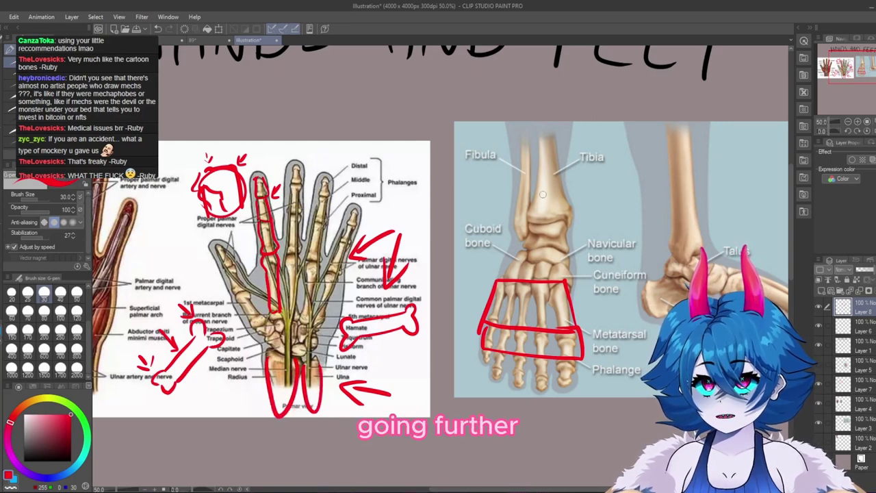
pyautogui.moveTo(446, 314)
pyautogui.mouseDown()
pyautogui.moveTo(513, 183)
pyautogui.moveTo(497, 221)
pyautogui.mouseUp()
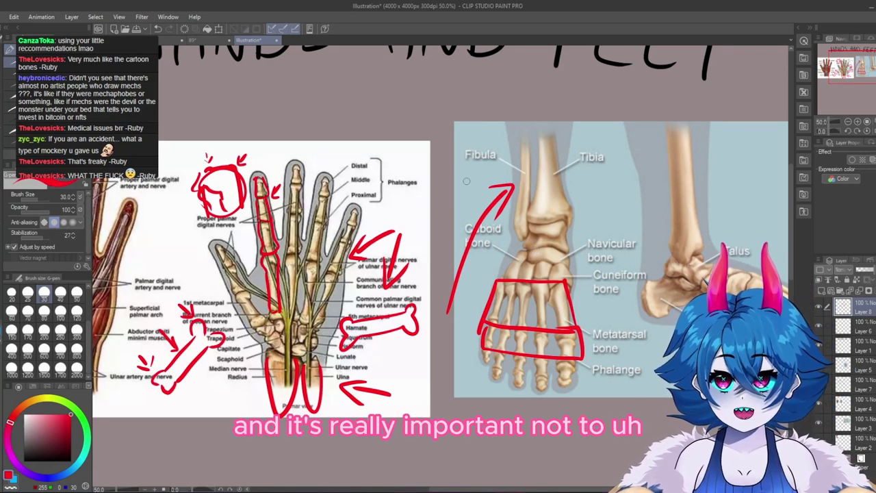
pyautogui.moveTo(477, 184); pyautogui.dragTo(501, 179)
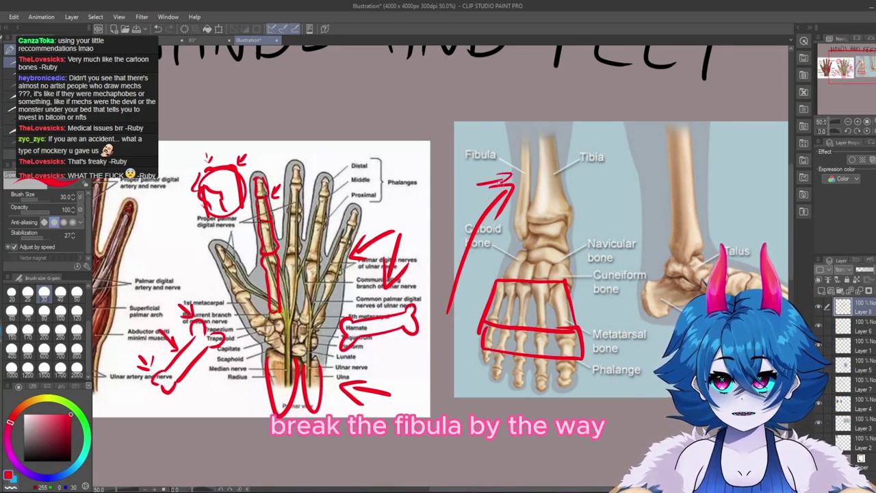
pyautogui.hotkey('ctrl', 'z')
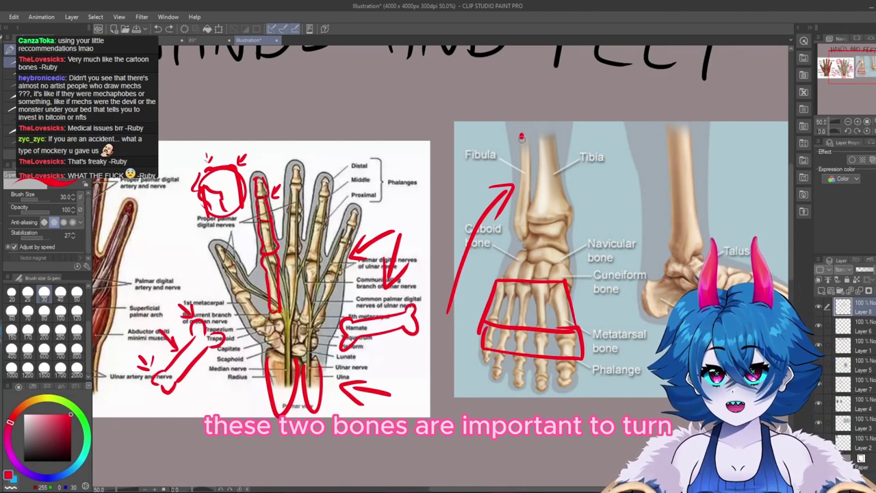
# - Mark the fibula and tibia with vertical red strokes and add red arrows pointing at the ankle joint and the outlined forearm bones
pyautogui.moveTo(521, 135)
pyautogui.mouseDown()
pyautogui.moveTo(525, 186)
pyautogui.moveTo(546, 199)
pyautogui.mouseUp()
pyautogui.moveTo(607, 187)
pyautogui.mouseDown()
pyautogui.moveTo(591, 218)
pyautogui.moveTo(606, 228)
pyautogui.mouseUp()
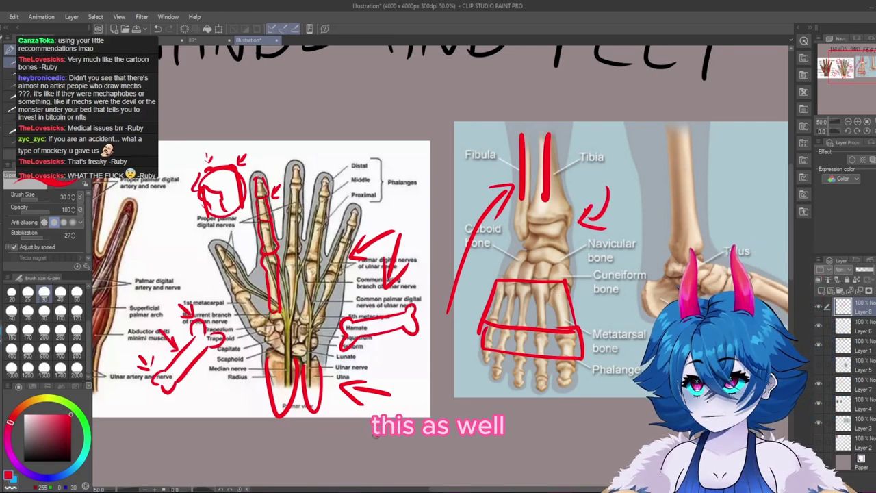
pyautogui.moveTo(375, 435)
pyautogui.mouseDown()
pyautogui.moveTo(341, 414)
pyautogui.moveTo(357, 415)
pyautogui.mouseUp()
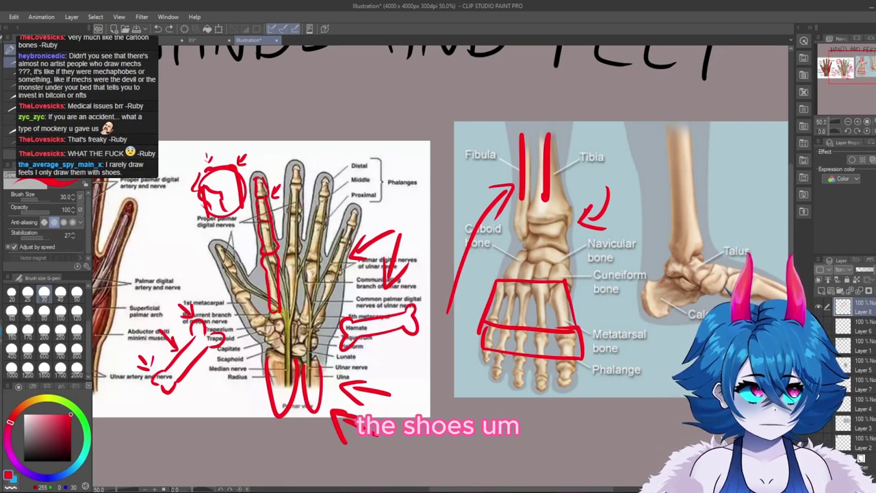
pyautogui.scroll(-4, 672, 271)
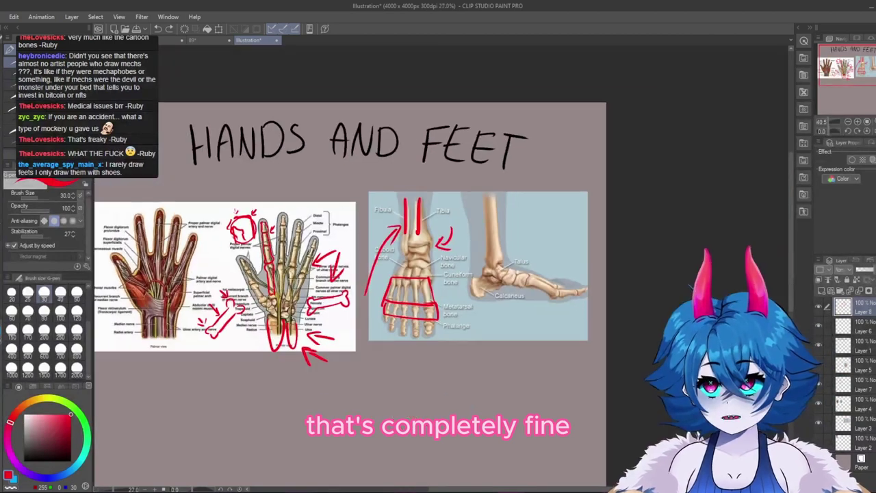
pyautogui.scroll(2, 364, 360)
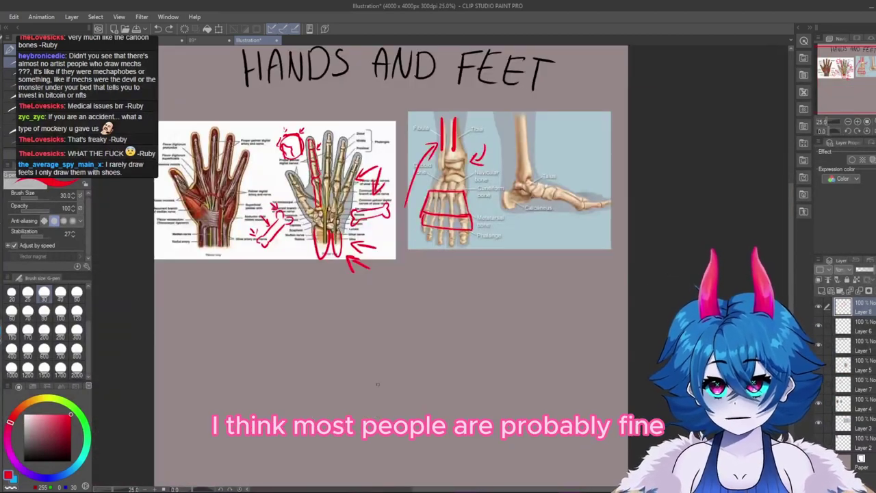
pyautogui.moveTo(432, 443); pyautogui.dragTo(435, 492)
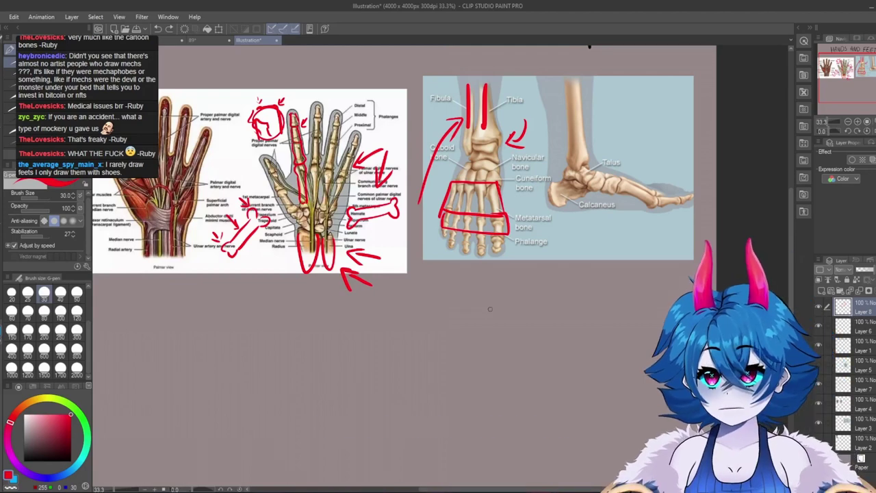
pyautogui.moveTo(489, 299); pyautogui.dragTo(487, 377)
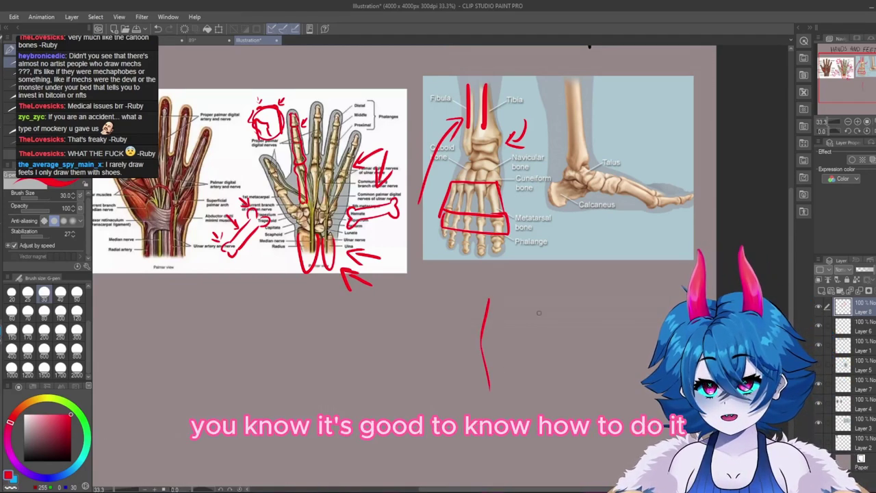
pyautogui.moveTo(540, 306); pyautogui.dragTo(537, 386)
pyautogui.hotkey('ctrl', 'z')
pyautogui.hotkey('ctrl', 'z')
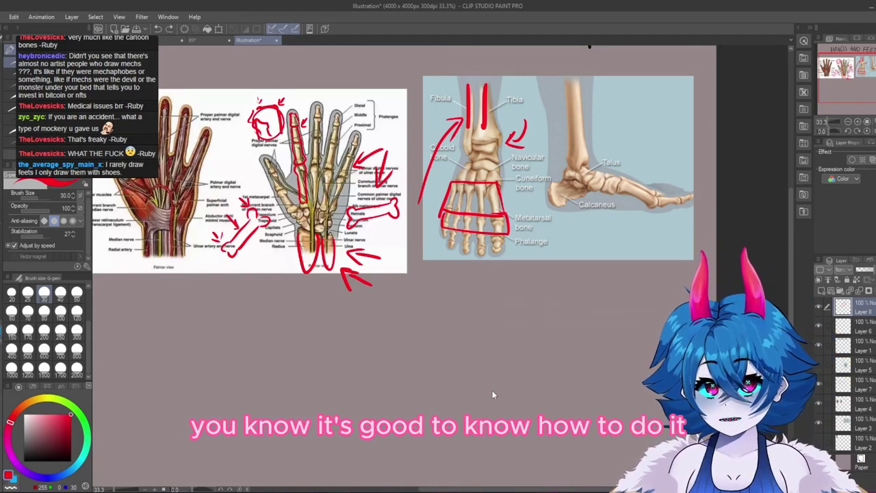
# - Add a layer and draw a round red smiling face in the empty area below the references, with the number 9 beside it
pyautogui.scroll(-1, 492, 390)
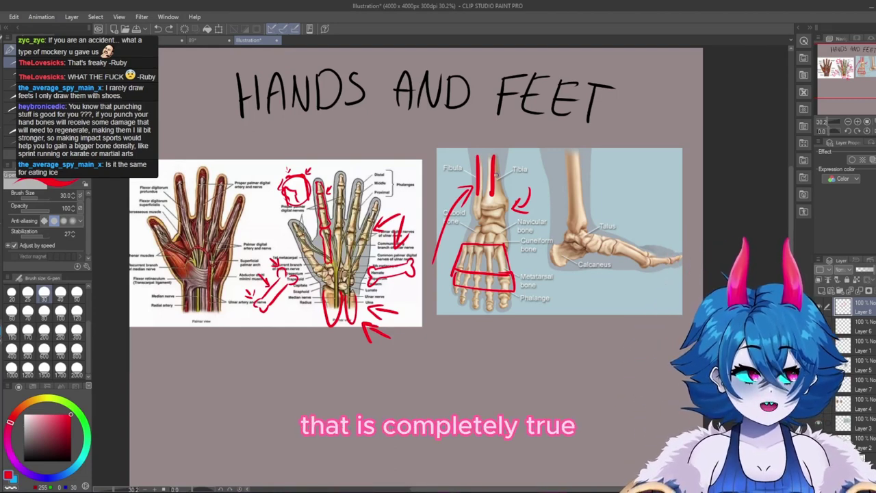
pyautogui.scroll(2, 403, 298)
pyautogui.scroll(-2, 399, 189)
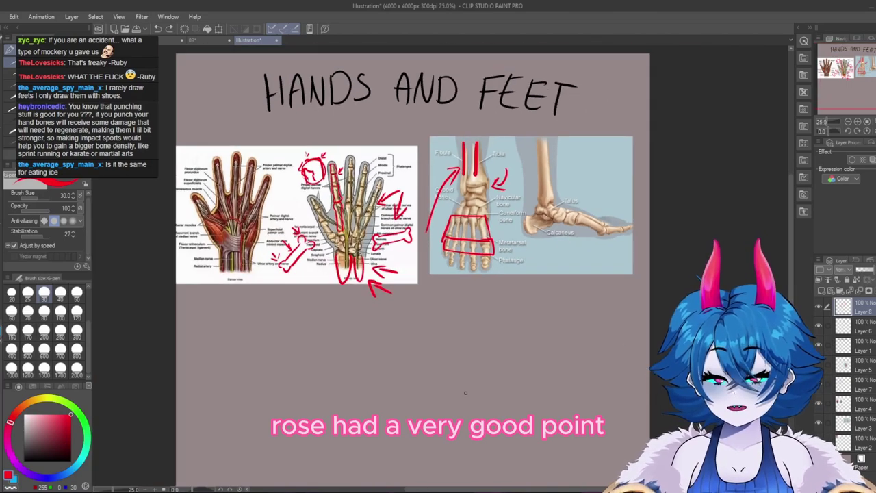
pyautogui.scroll(-5, 465, 393)
pyautogui.scroll(3, 559, 387)
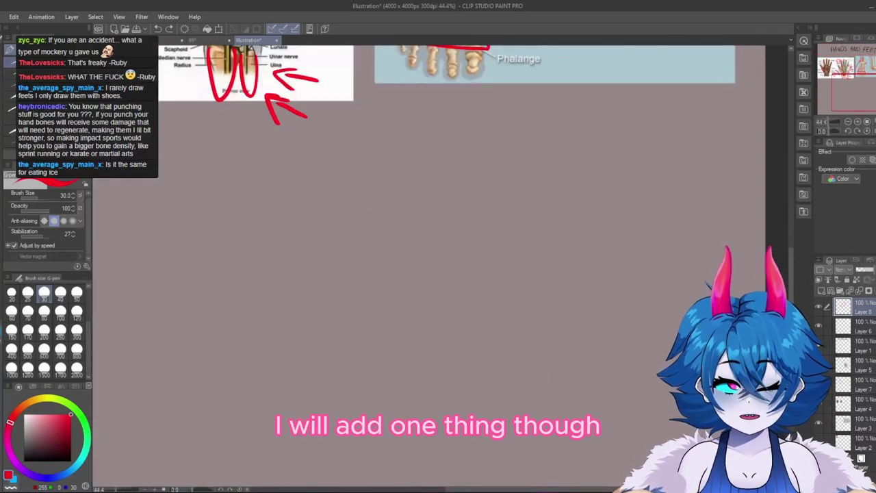
pyautogui.moveTo(395, 225)
pyautogui.mouseDown()
pyautogui.moveTo(464, 259)
pyautogui.moveTo(404, 229)
pyautogui.moveTo(473, 225)
pyautogui.mouseUp()
pyautogui.moveTo(423, 211); pyautogui.dragTo(431, 210)
pyautogui.click(463, 210)
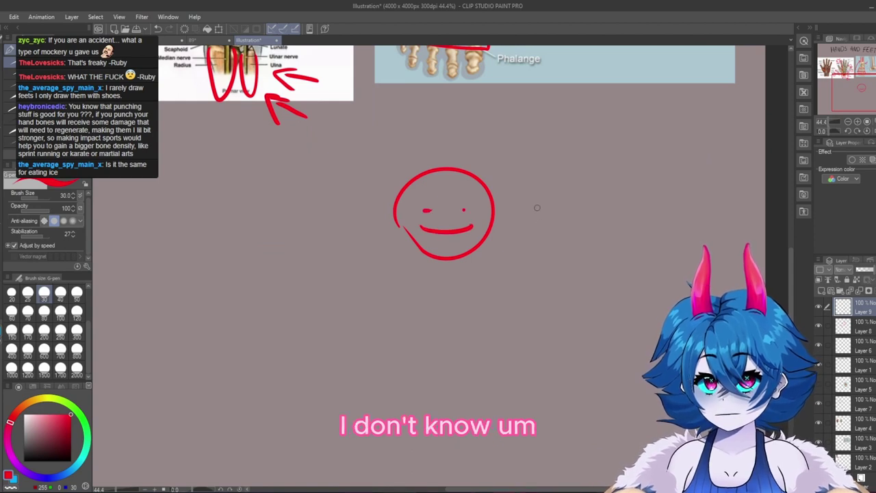
pyautogui.moveTo(543, 196)
pyautogui.mouseDown()
pyautogui.moveTo(550, 236)
pyautogui.moveTo(520, 237)
pyautogui.mouseUp()
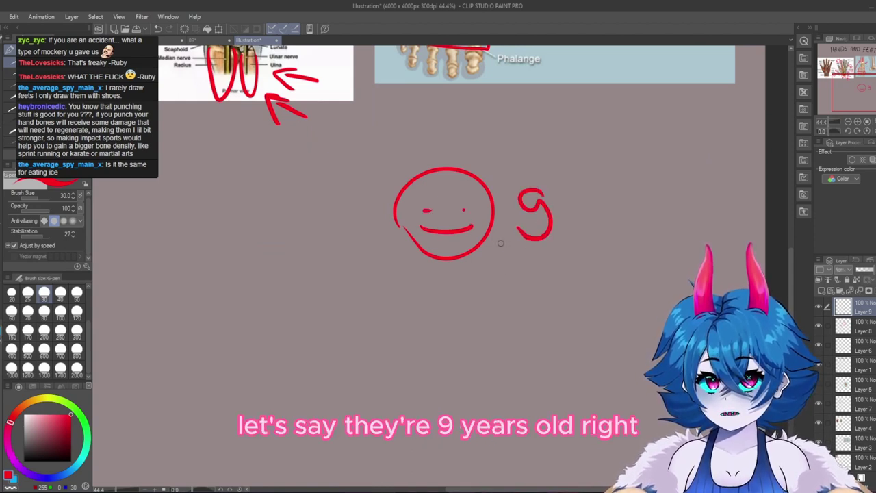
# - Give the smiling face a long oval body, two straight legs and two short outstretched arms
pyautogui.moveTo(419, 258)
pyautogui.mouseDown()
pyautogui.moveTo(412, 282)
pyautogui.moveTo(454, 345)
pyautogui.moveTo(469, 254)
pyautogui.mouseUp()
pyautogui.moveTo(399, 337); pyautogui.dragTo(338, 375)
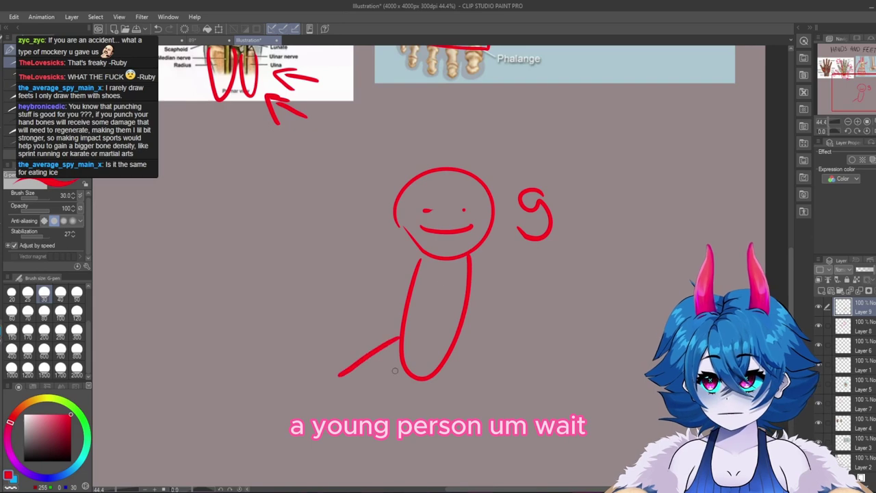
pyautogui.hotkey('ctrl', 'z')
pyautogui.moveTo(402, 373); pyautogui.dragTo(407, 457)
pyautogui.moveTo(433, 373); pyautogui.dragTo(429, 462)
pyautogui.moveTo(420, 264); pyautogui.dragTo(356, 274)
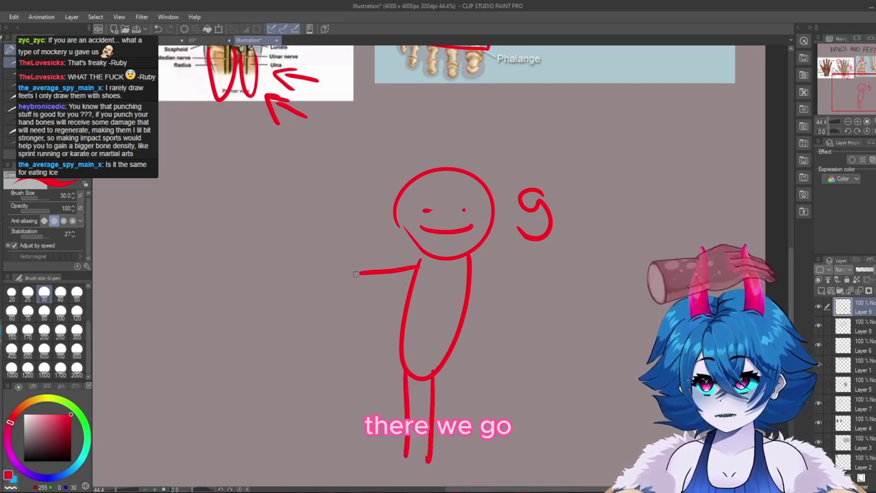
pyautogui.moveTo(472, 278); pyautogui.dragTo(511, 277)
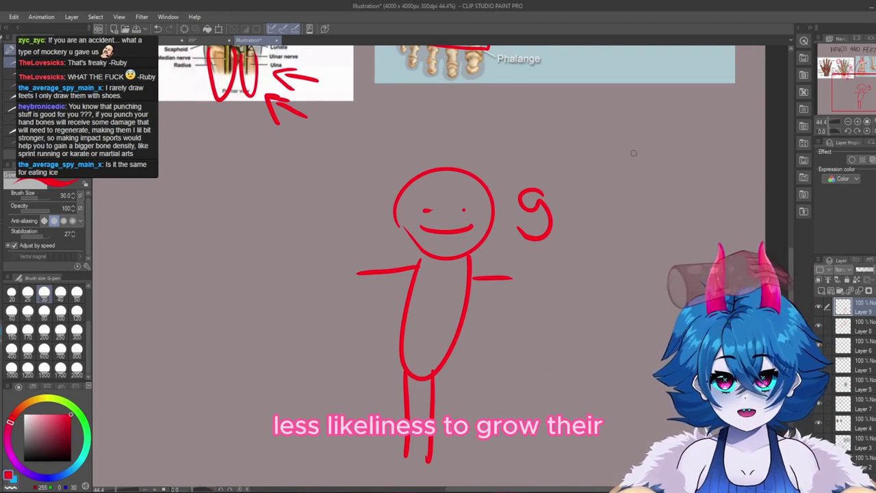
# - Draw a red upward arrow beside the number 9 and a second, higher smiling face with two dot eyes
pyautogui.moveTo(599, 182)
pyautogui.mouseDown()
pyautogui.moveTo(603, 140)
pyautogui.moveTo(614, 152)
pyautogui.mouseUp()
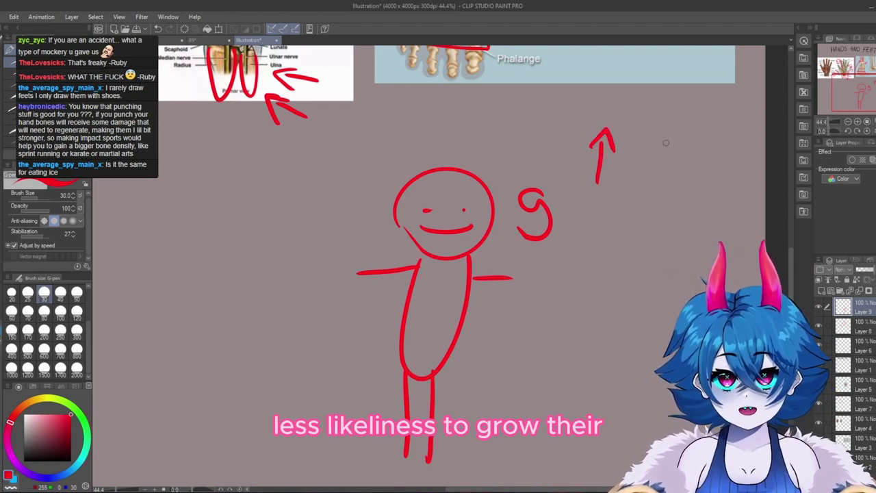
pyautogui.moveTo(641, 122)
pyautogui.mouseDown()
pyautogui.moveTo(718, 134)
pyautogui.moveTo(643, 142)
pyautogui.moveTo(698, 136)
pyautogui.mouseUp()
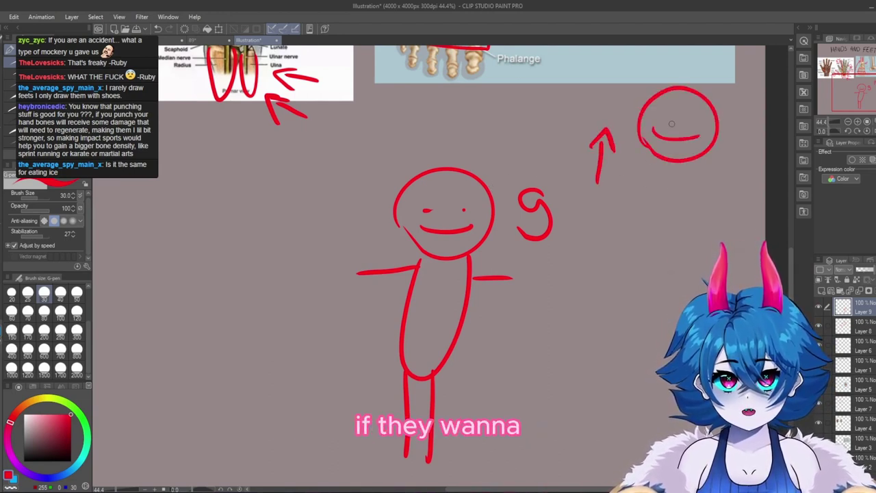
pyautogui.click(658, 121)
pyautogui.click(688, 120)
# - Draw a tall body with legs and two hanging arms under the higher face, and label the figure 18
pyautogui.moveTo(655, 166); pyautogui.dragTo(647, 345)
pyautogui.moveTo(694, 164); pyautogui.dragTo(704, 264)
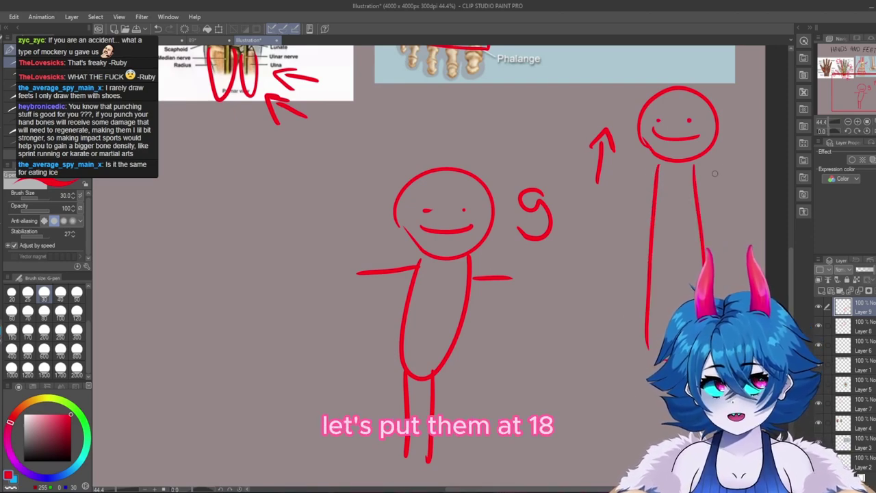
pyautogui.moveTo(714, 172); pyautogui.dragTo(719, 188)
pyautogui.moveTo(741, 165)
pyautogui.mouseDown()
pyautogui.moveTo(735, 168)
pyautogui.moveTo(740, 163)
pyautogui.mouseUp()
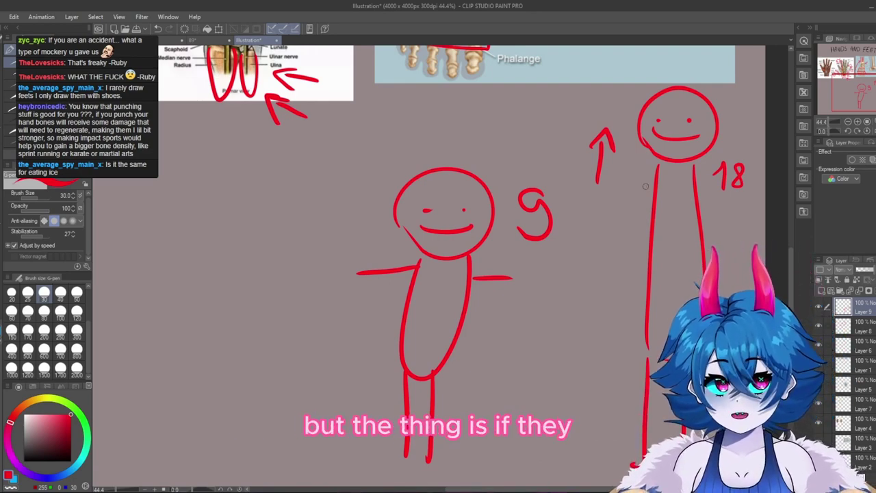
pyautogui.moveTo(652, 177); pyautogui.dragTo(614, 272)
pyautogui.moveTo(694, 171); pyautogui.dragTo(713, 260)
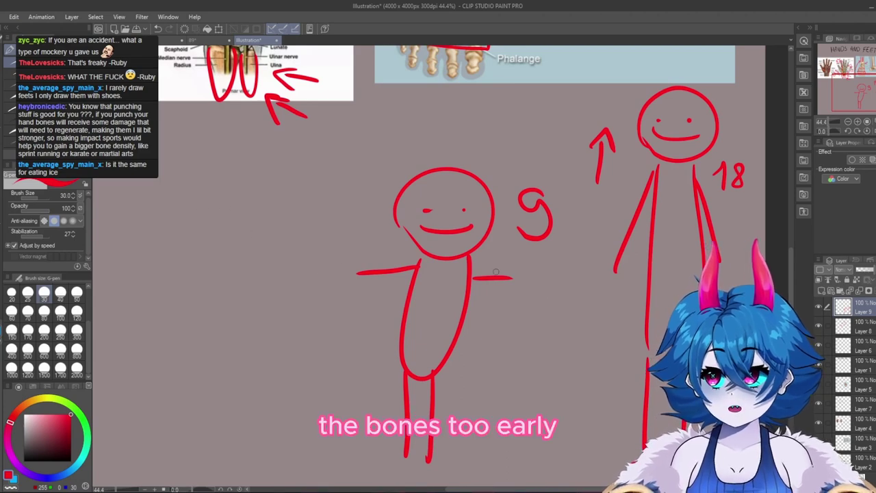
# - Draw a large upright cartoon bone beside the child figure and add small crack lines along both sides of its shaft
pyautogui.moveTo(231, 193)
pyautogui.mouseDown()
pyautogui.moveTo(229, 321)
pyautogui.moveTo(267, 191)
pyautogui.moveTo(294, 209)
pyautogui.moveTo(279, 222)
pyautogui.moveTo(270, 356)
pyautogui.moveTo(212, 395)
pyautogui.moveTo(249, 390)
pyautogui.mouseUp()
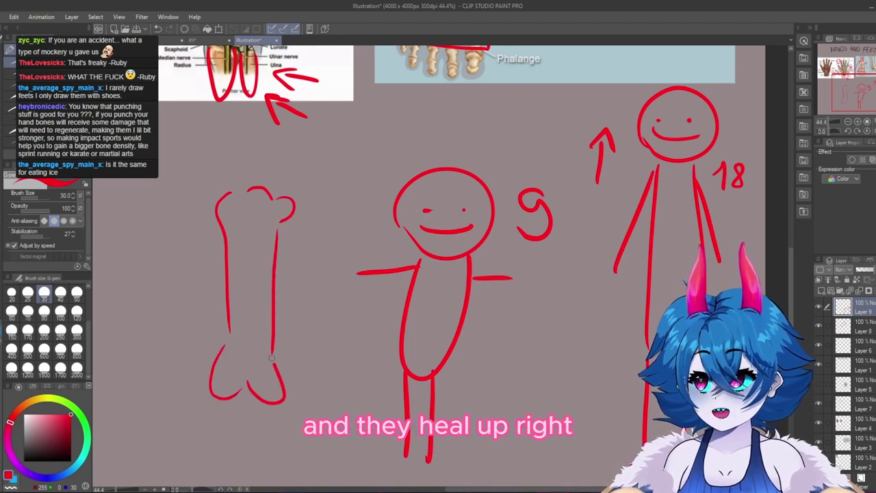
pyautogui.moveTo(229, 328); pyautogui.dragTo(243, 303)
pyautogui.moveTo(228, 268); pyautogui.dragTo(239, 258)
pyautogui.moveTo(270, 252); pyautogui.dragTo(242, 232)
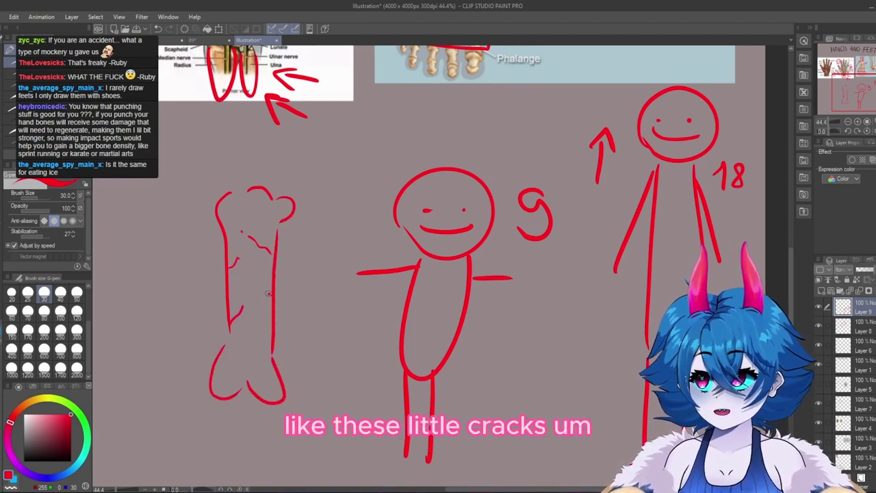
pyautogui.moveTo(271, 295); pyautogui.dragTo(252, 282)
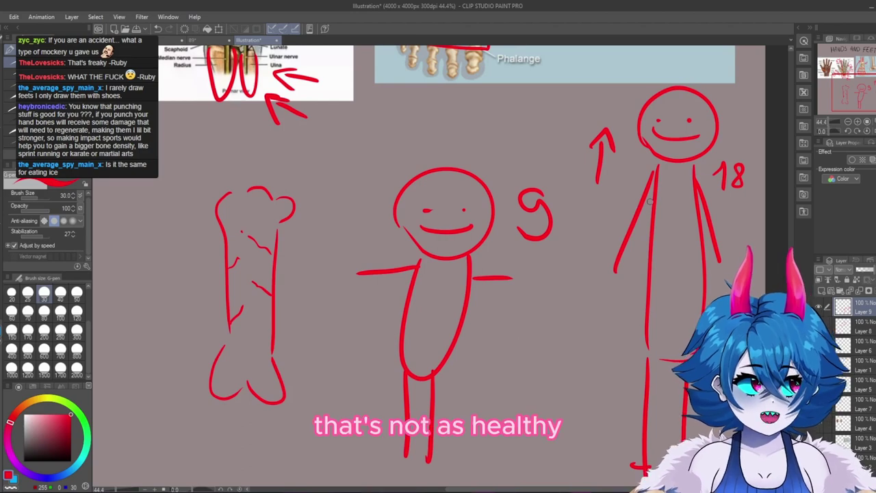
# - Hide Layer 9 with the two figures and the cracked bone, and add a new layer above it
pyautogui.scroll(-3, 674, 211)
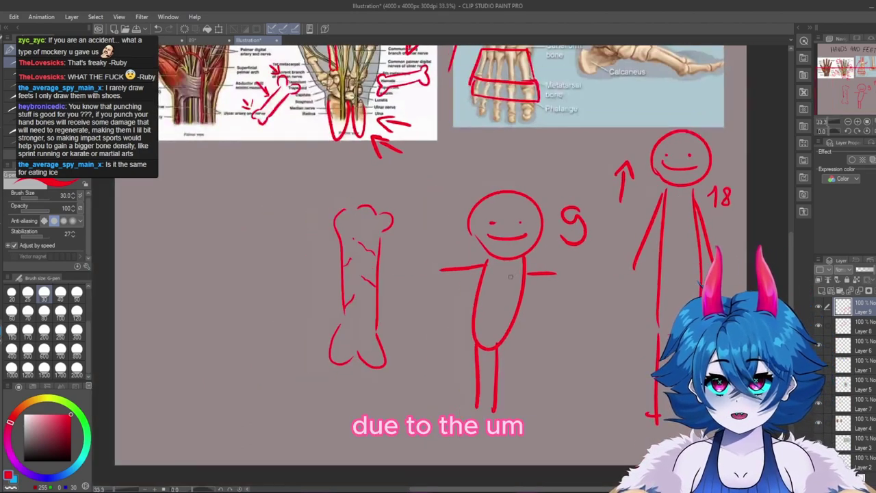
pyautogui.scroll(1, 407, 255)
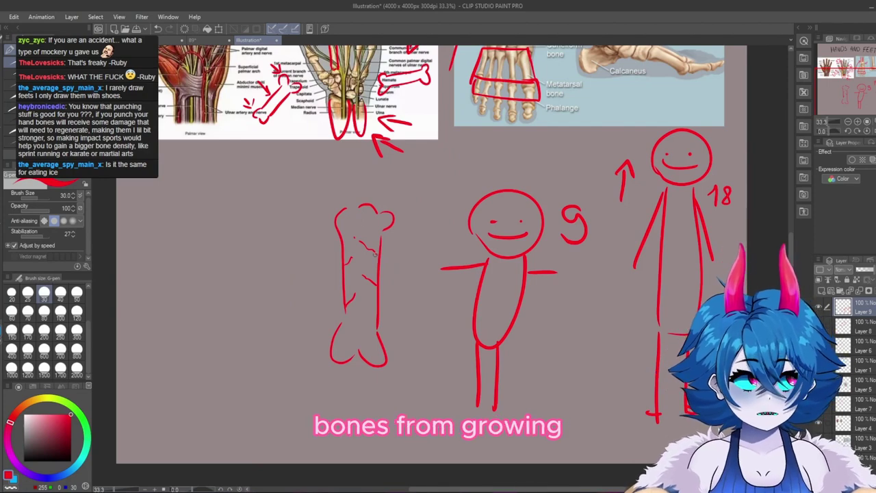
pyautogui.scroll(-3, 375, 254)
pyautogui.scroll(2, 446, 365)
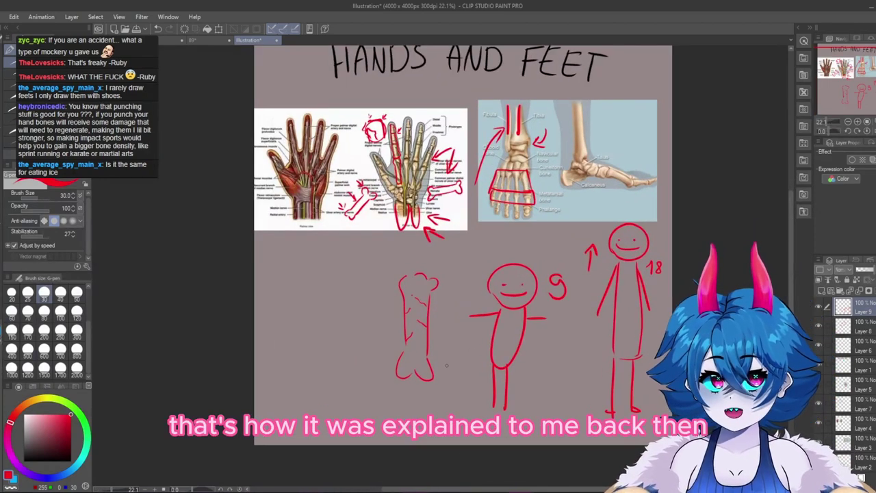
pyautogui.click(818, 307)
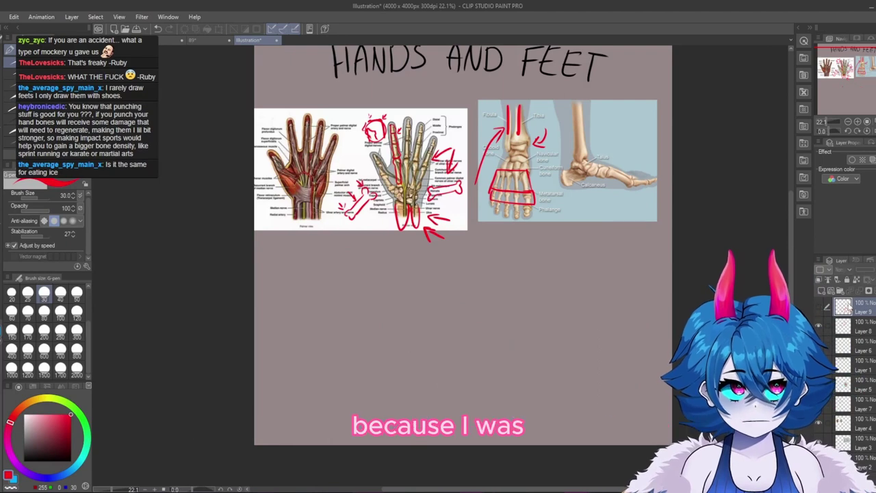
pyautogui.click(821, 290)
# - Draw a short smiling figure, an equals sign and a short straight-mouthed figure in red near the canvas's lower edge
pyautogui.moveTo(450, 371)
pyautogui.mouseDown()
pyautogui.moveTo(469, 353)
pyautogui.moveTo(444, 374)
pyautogui.moveTo(536, 370)
pyautogui.mouseUp()
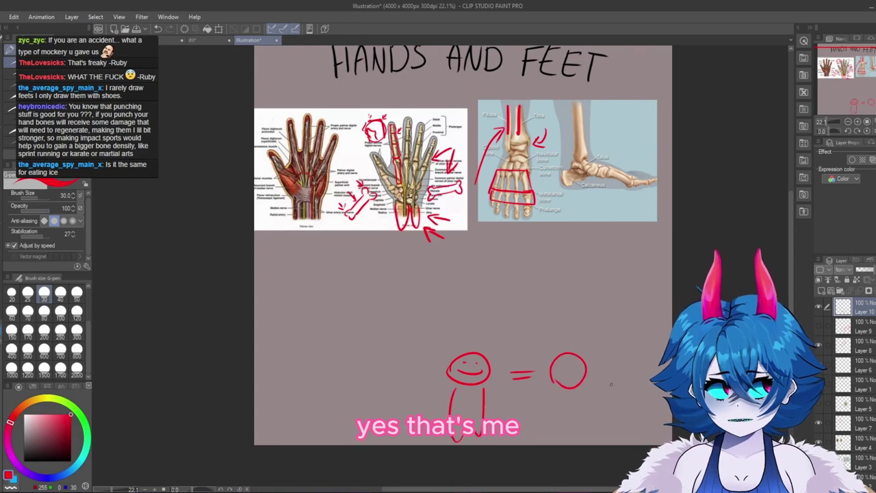
pyautogui.scroll(-3, 609, 385)
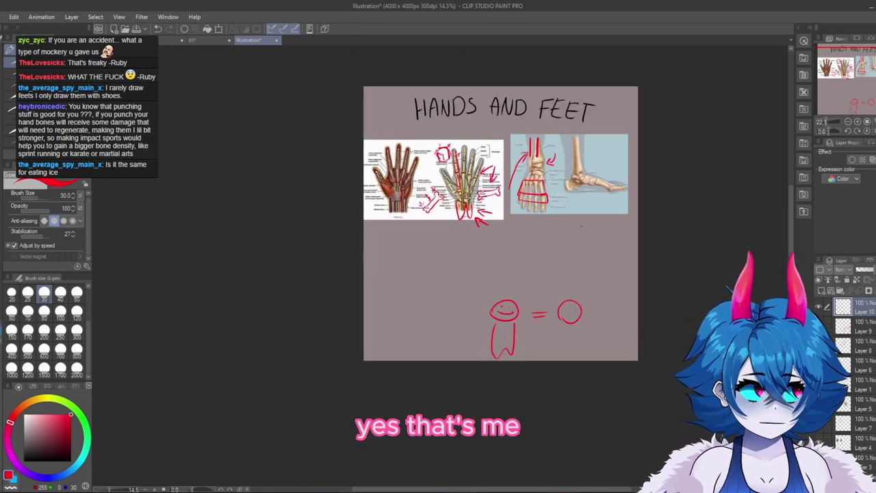
pyautogui.scroll(6, 610, 303)
pyautogui.moveTo(582, 276)
pyautogui.mouseDown()
pyautogui.moveTo(609, 354)
pyautogui.moveTo(635, 294)
pyautogui.moveTo(633, 275)
pyautogui.mouseUp()
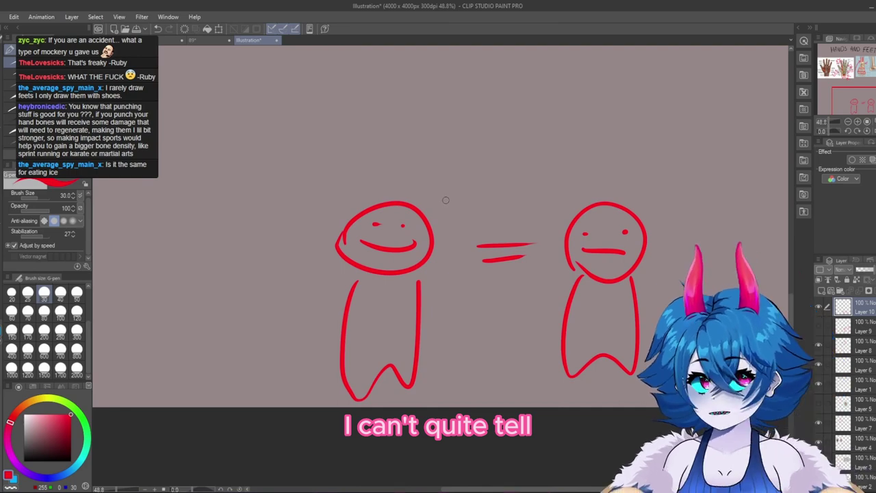
pyautogui.scroll(-5, 662, 336)
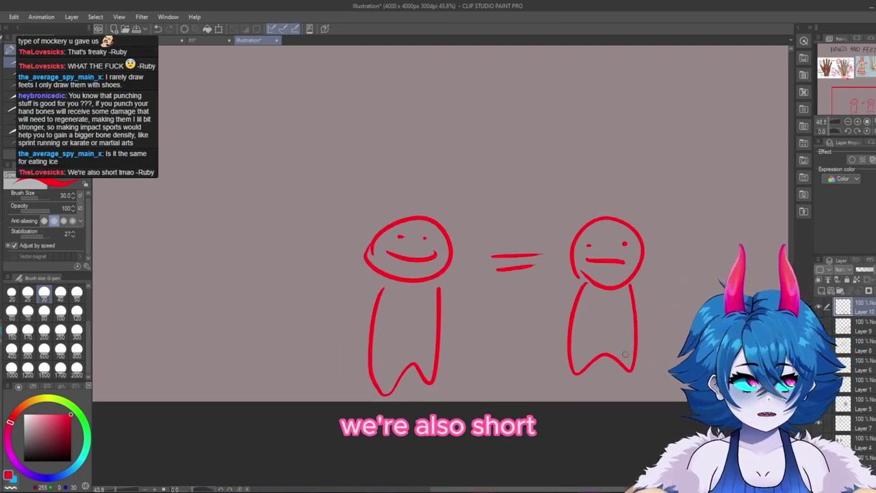
# - Hide Layer 10 with the two short figures and make Layer 8 the active layer
pyautogui.scroll(2, 619, 330)
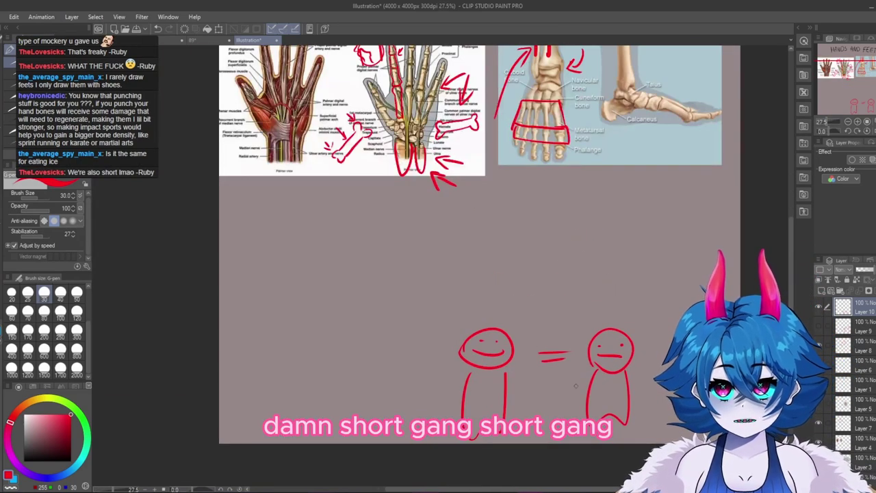
pyautogui.scroll(-1, 612, 383)
pyautogui.scroll(1, 619, 260)
pyautogui.click(818, 307)
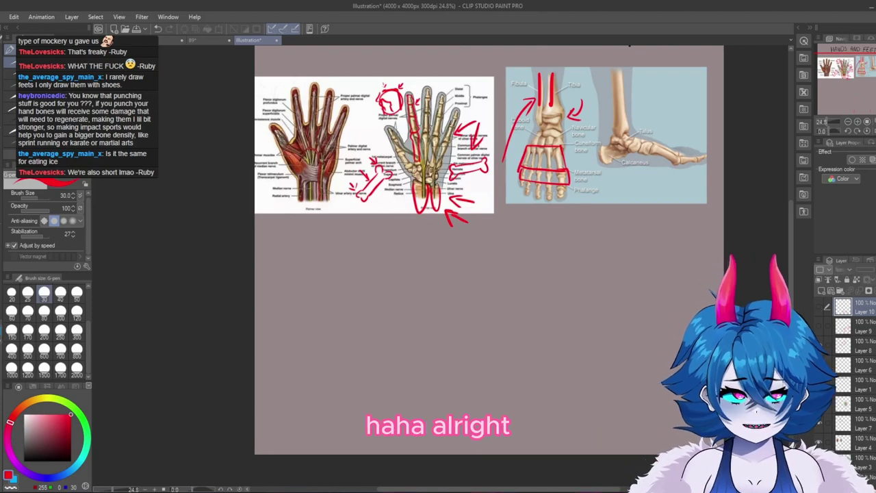
pyautogui.scroll(2, 547, 137)
pyautogui.scroll(-1, 647, 329)
pyautogui.scroll(1, 650, 383)
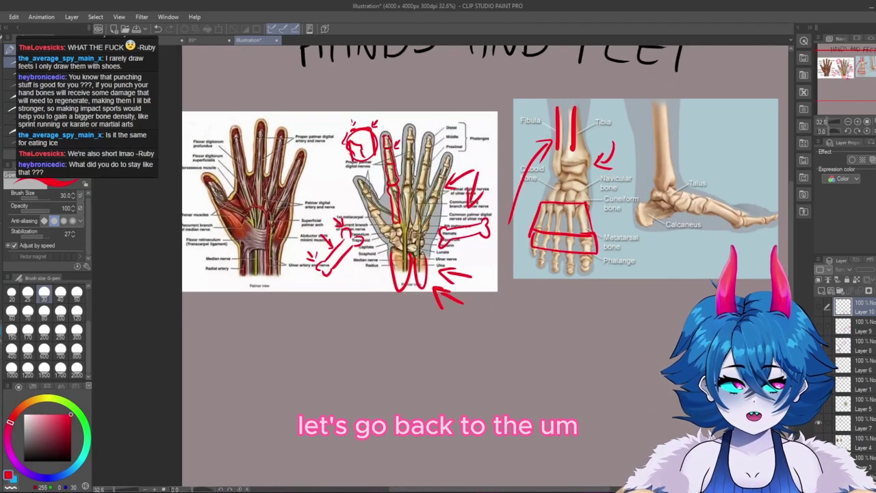
pyautogui.click(849, 345)
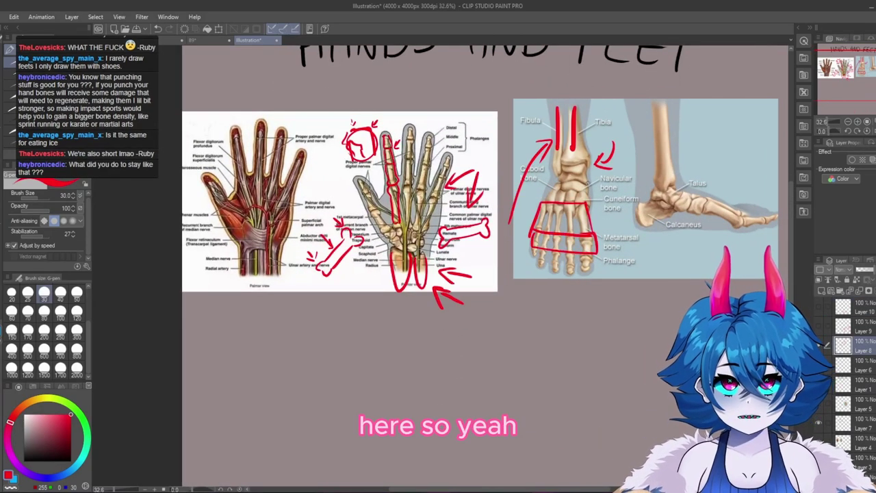
# - Erase the small curved red arrow beside the ankle on the front-view foot reference using a polygonal selection
pyautogui.scroll(2, 602, 187)
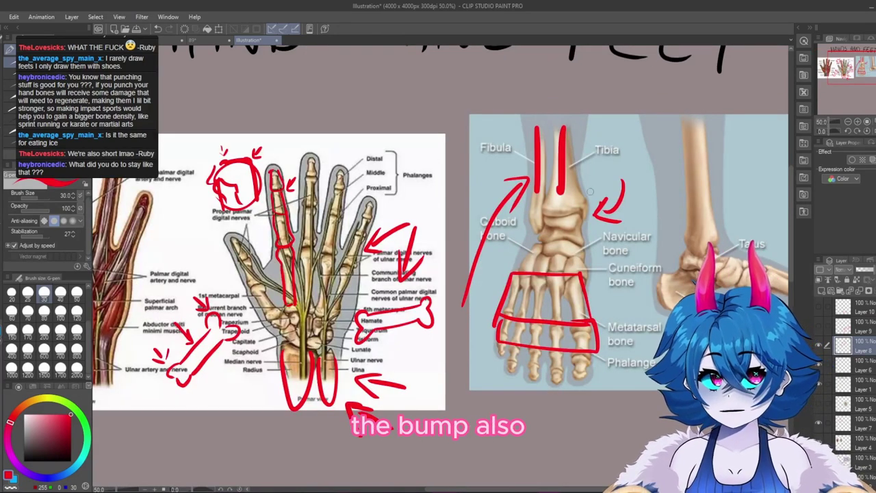
pyautogui.press('m')
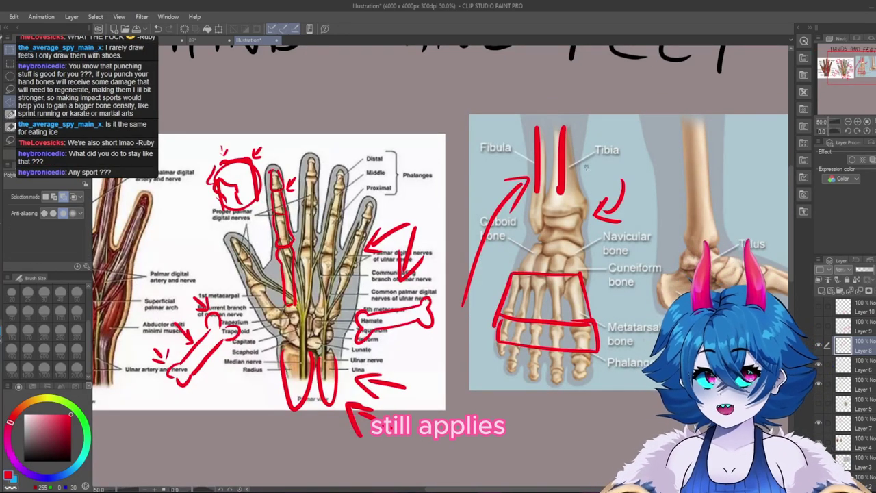
pyautogui.click(585, 166)
pyautogui.click(631, 233)
pyautogui.doubleClick(628, 171)
pyautogui.press('Delete')
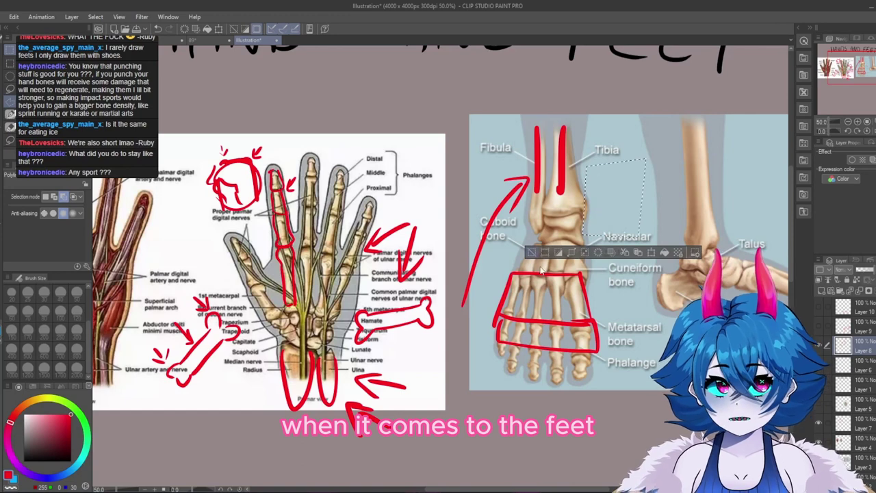
pyautogui.hotkey('ctrl', 'd')
# - Outline the tibia's shaft, lower end and ankle bump in red, and mark the matching bump beside the ulna at the wrist
pyautogui.press('p')
pyautogui.moveTo(577, 187); pyautogui.dragTo(577, 229)
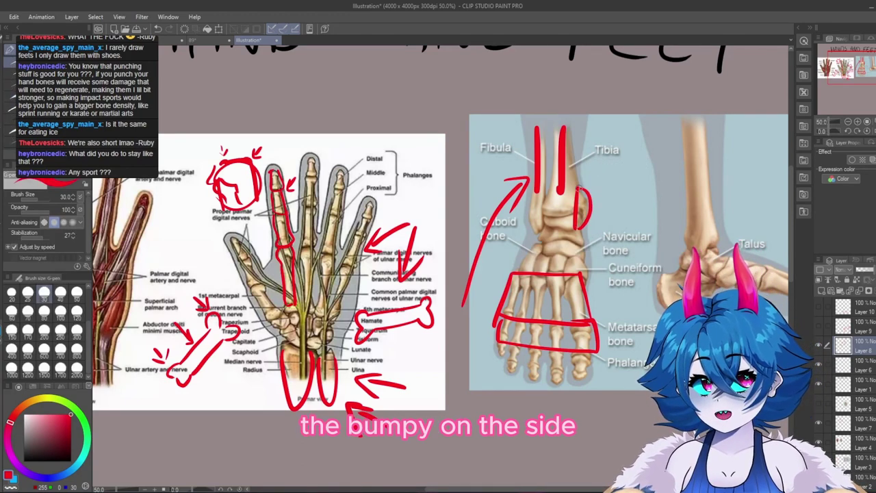
pyautogui.moveTo(578, 188); pyautogui.dragTo(576, 228)
pyautogui.moveTo(546, 202); pyautogui.dragTo(565, 228)
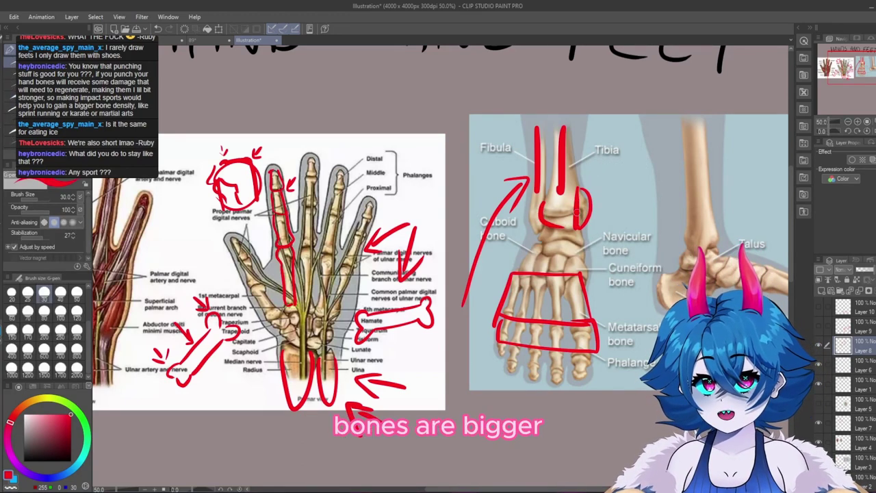
pyautogui.moveTo(582, 184); pyautogui.dragTo(570, 129)
pyautogui.moveTo(547, 130); pyautogui.dragTo(552, 212)
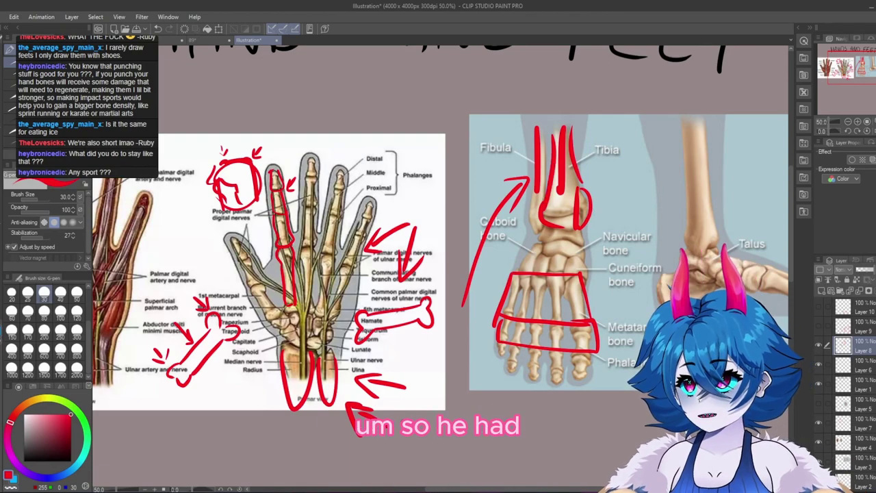
pyautogui.hscroll(-3, 440, 267)
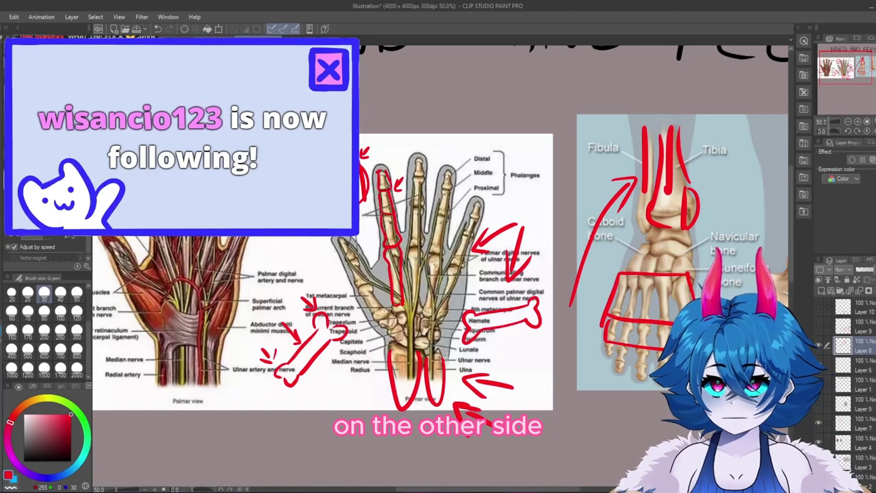
pyautogui.moveTo(438, 349); pyautogui.dragTo(443, 386)
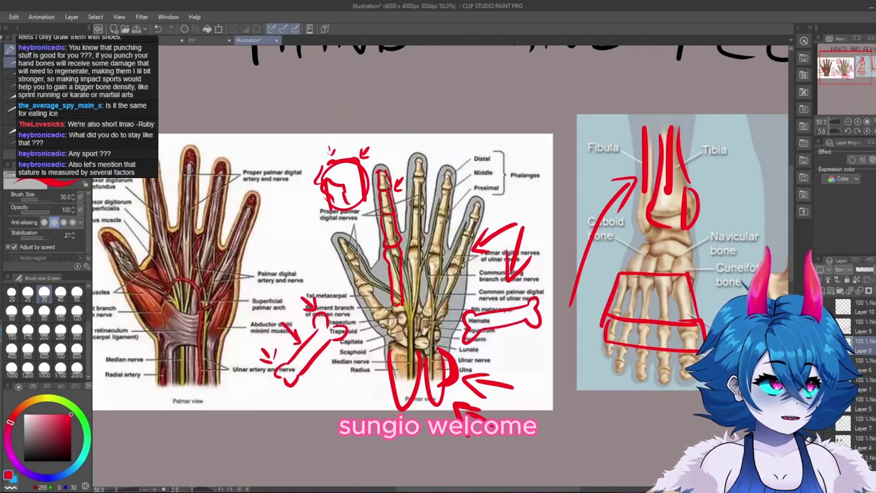
pyautogui.scroll(-3, 548, 379)
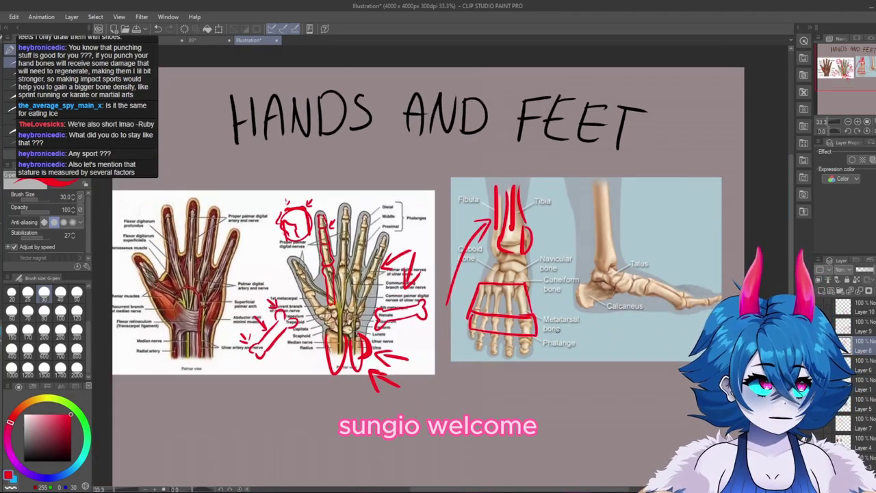
pyautogui.scroll(2, 585, 334)
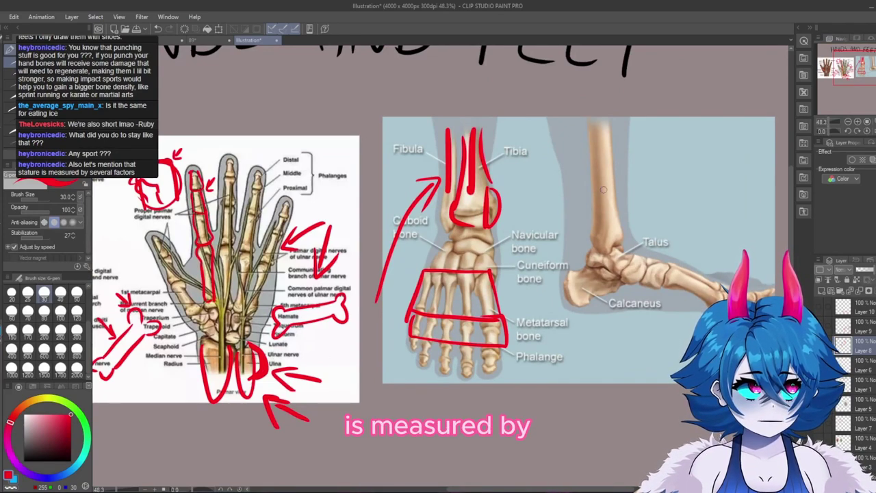
pyautogui.scroll(-1, 708, 233)
pyautogui.moveTo(631, 306); pyautogui.dragTo(637, 302)
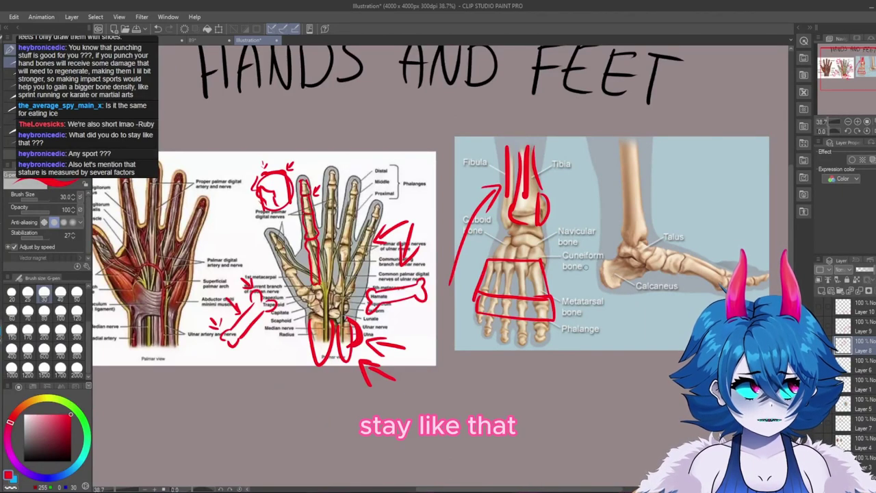
pyautogui.hotkey('ctrl', '-')
pyautogui.hotkey('ctrl', '-')
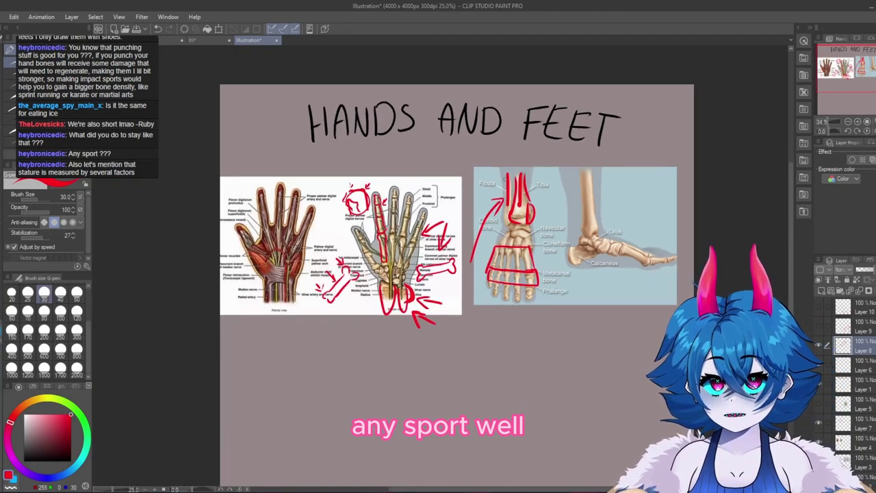
pyautogui.scroll(1, 553, 405)
pyautogui.scroll(-1, 499, 202)
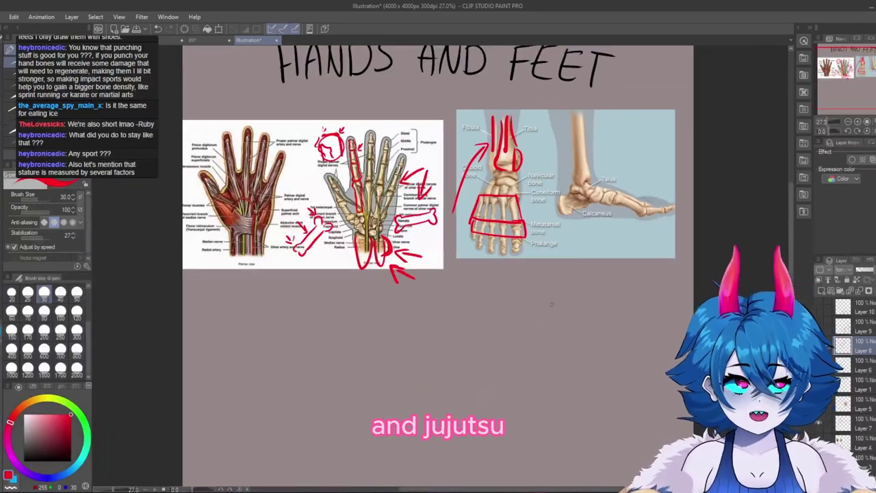
pyautogui.scroll(-2, 587, 347)
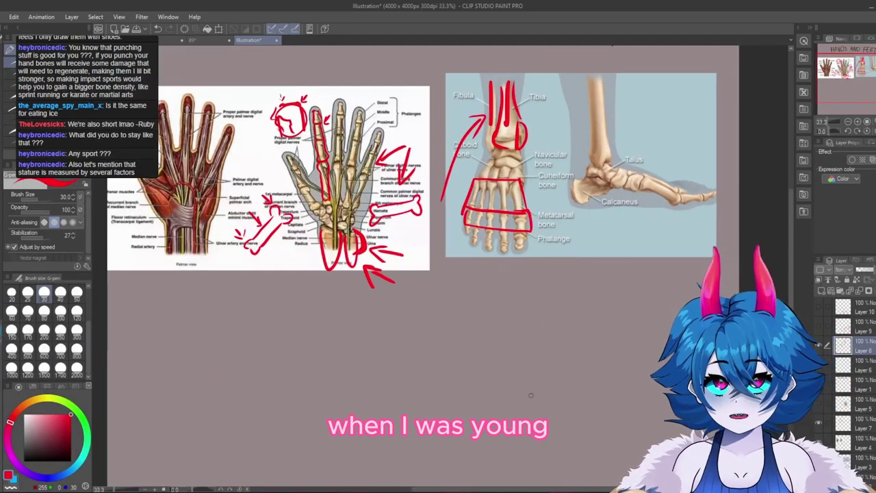
pyautogui.scroll(1, 514, 361)
pyautogui.scroll(1, 473, 321)
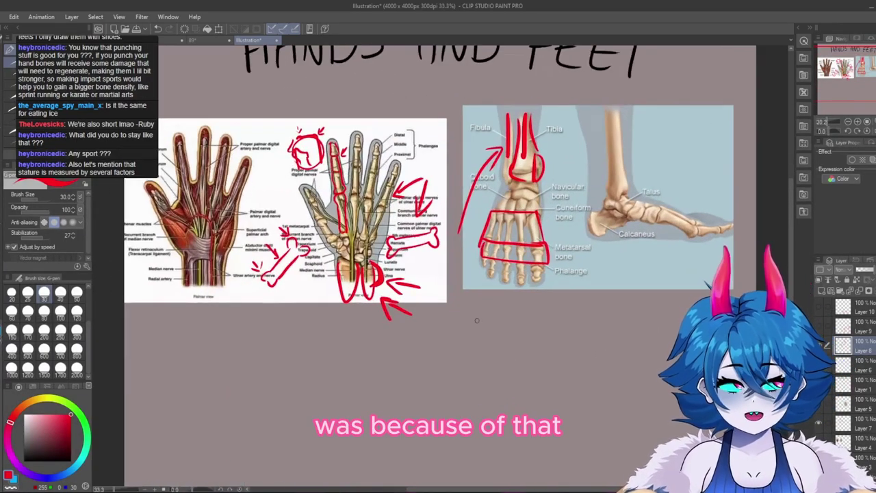
pyautogui.scroll(-1, 475, 318)
pyautogui.scroll(-1, 479, 322)
pyautogui.scroll(1, 512, 354)
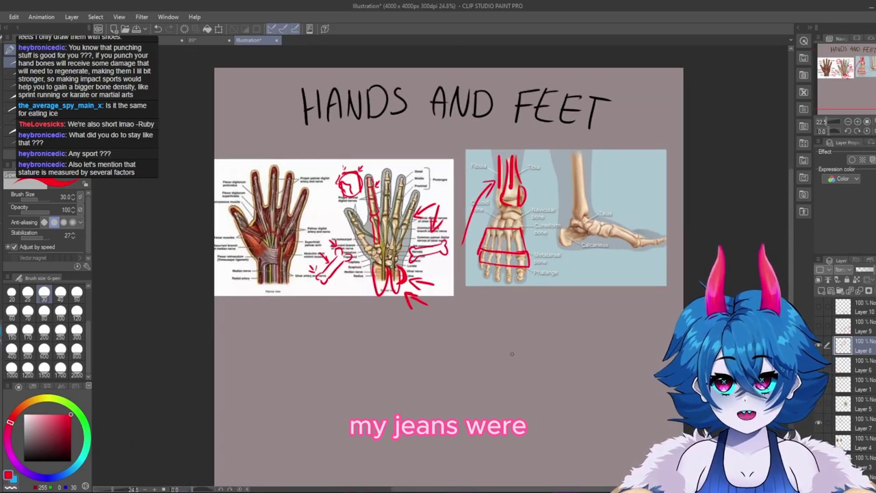
pyautogui.scroll(-1, 511, 354)
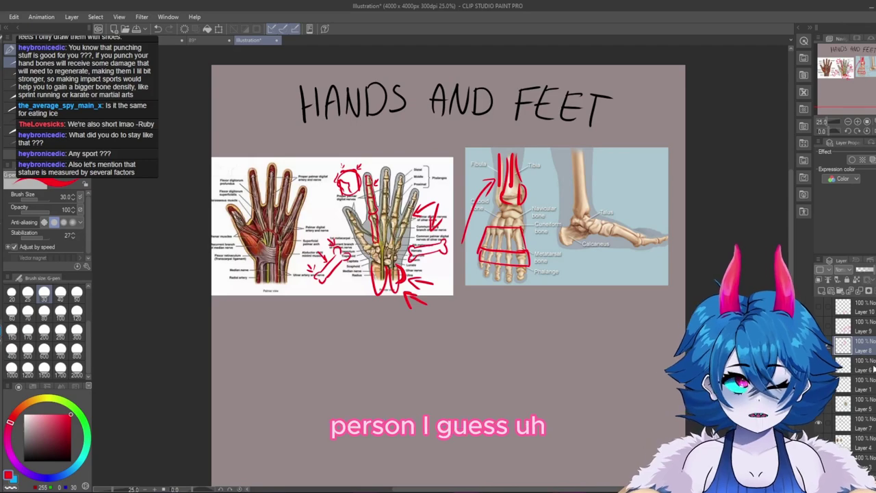
pyautogui.scroll(2, 504, 205)
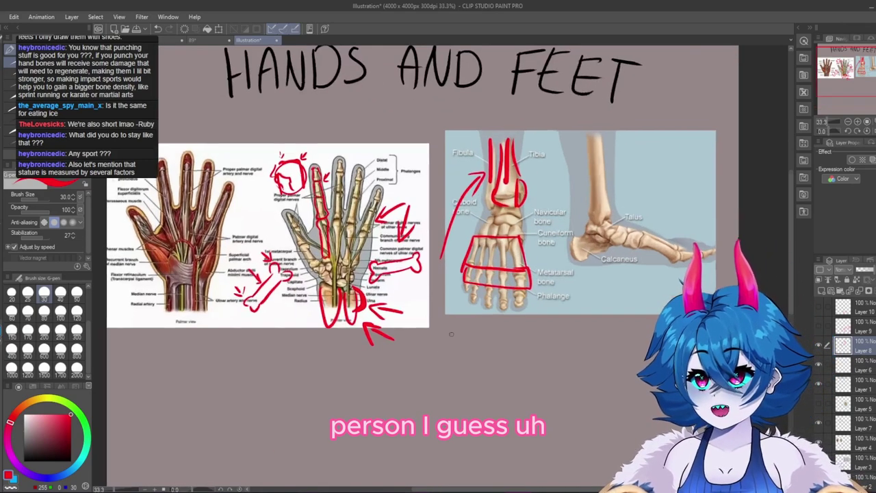
pyautogui.scroll(-1, 552, 274)
pyautogui.scroll(-1, 552, 277)
pyautogui.scroll(3, 472, 199)
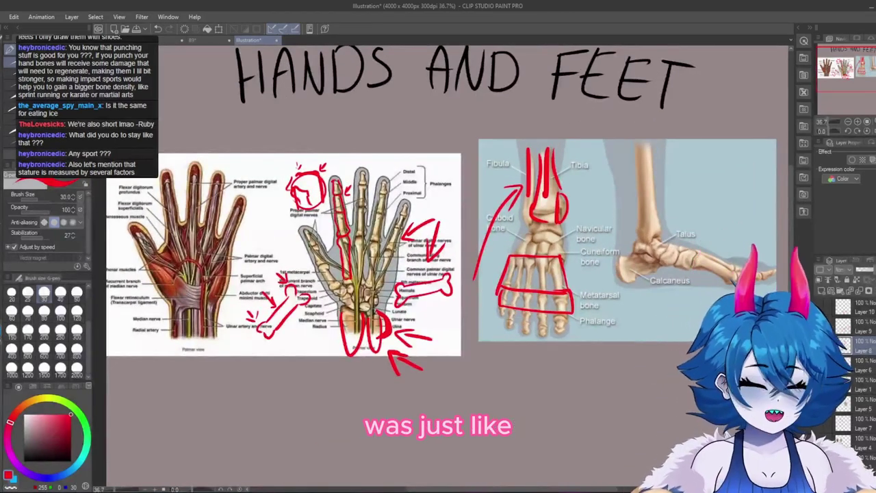
# - Hide the red annotation layers and the hand anatomy references, leaving only the foot bone reference displayed
pyautogui.moveTo(818, 345); pyautogui.dragTo(819, 384)
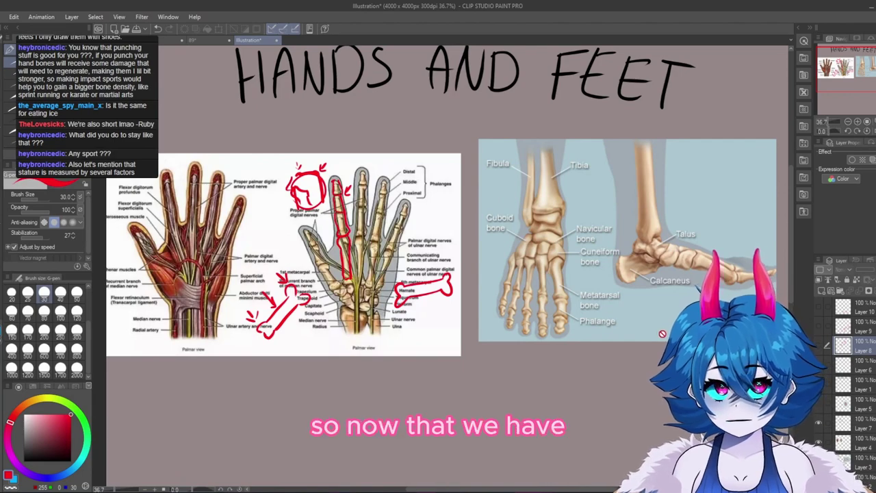
pyautogui.scroll(-2, 577, 327)
pyautogui.scroll(1, 577, 328)
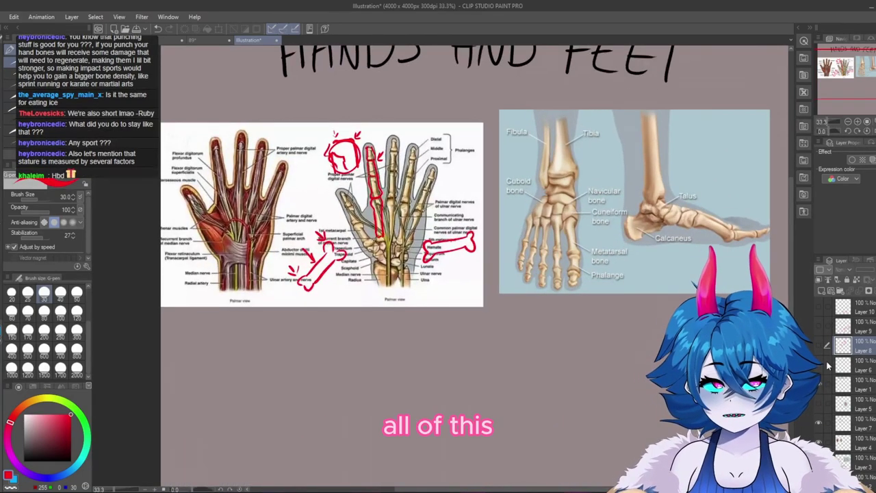
pyautogui.click(819, 422)
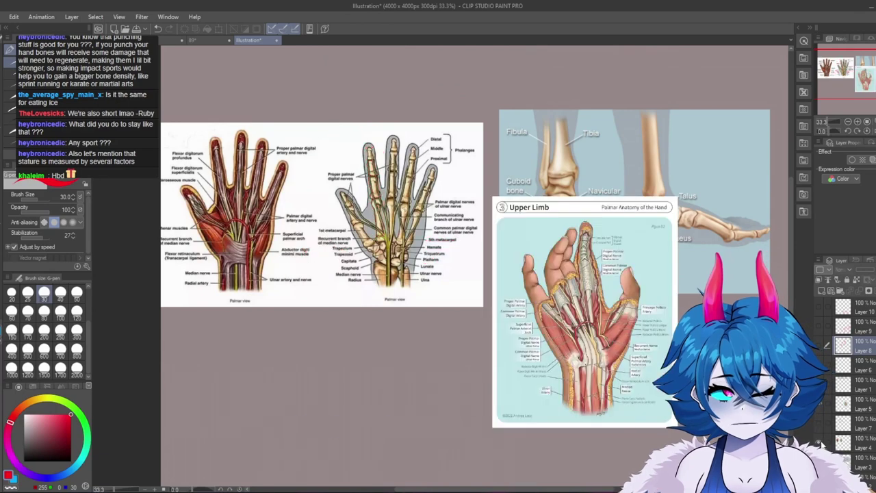
pyautogui.click(818, 401)
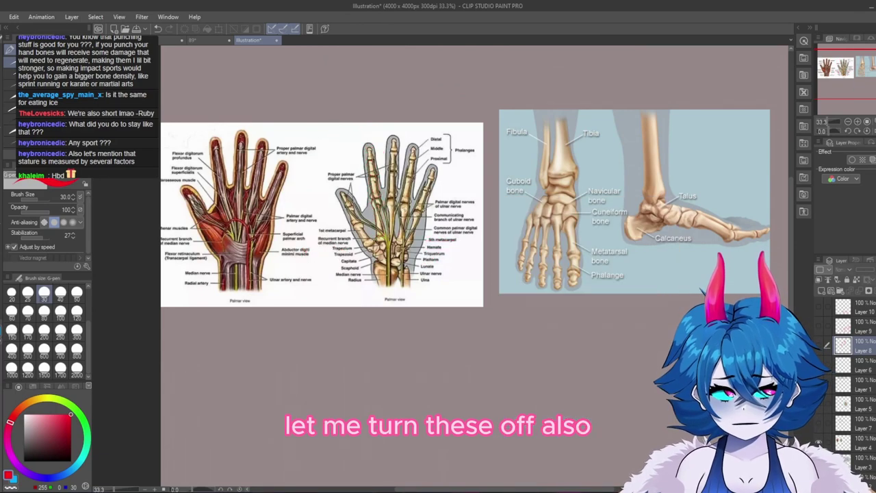
pyautogui.click(818, 383)
pyautogui.click(819, 404)
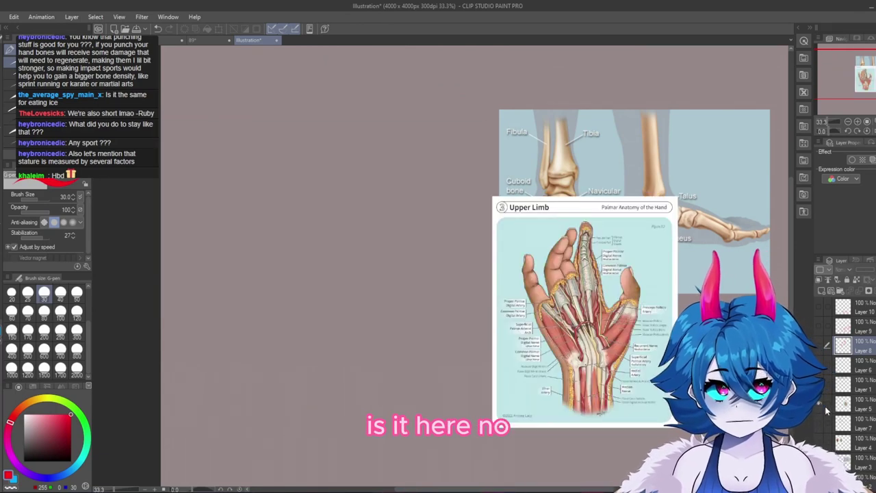
pyautogui.click(819, 404)
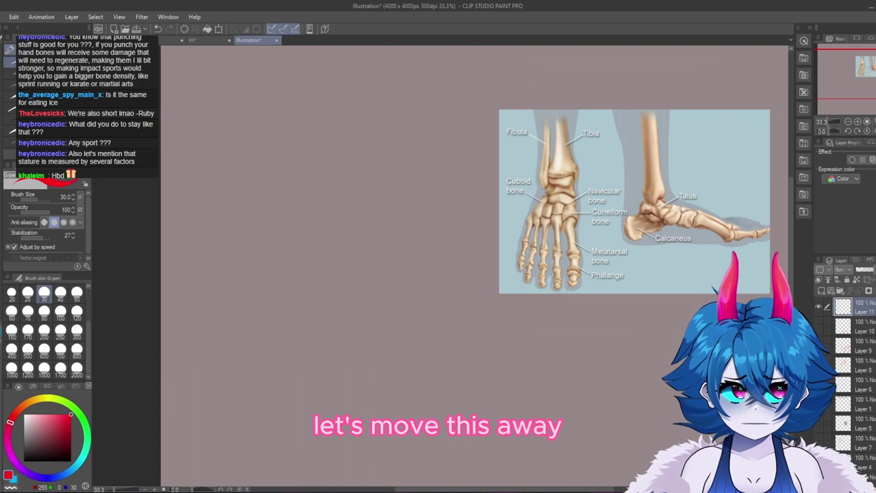
# - Hide the foot bone reference, show the HANDS AND FEET title layer, and use a new layer above Layer 10 for sketching
pyautogui.scroll(-1, 852, 435)
pyautogui.click(852, 436)
pyautogui.click(818, 442)
pyautogui.moveTo(790, 311)
pyautogui.mouseDown()
pyautogui.moveTo(789, 254)
pyautogui.moveTo(791, 279)
pyautogui.mouseUp()
pyautogui.click(821, 290)
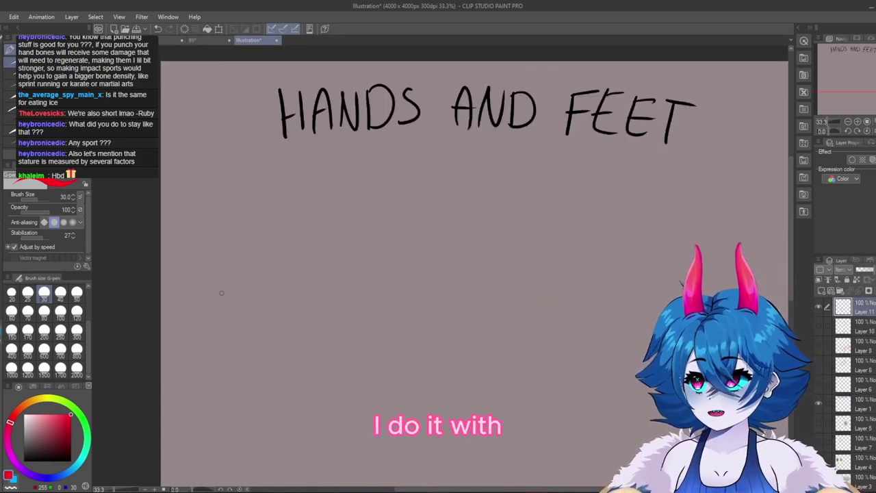
# - Draw a simplified red hand below the title with a blocky palm, one grouped finger shape, and a separate pinky and thumb
pyautogui.moveTo(290, 308)
pyautogui.mouseDown()
pyautogui.moveTo(352, 266)
pyautogui.moveTo(372, 338)
pyautogui.moveTo(328, 358)
pyautogui.moveTo(367, 359)
pyautogui.mouseUp()
pyautogui.moveTo(380, 341); pyautogui.dragTo(336, 364)
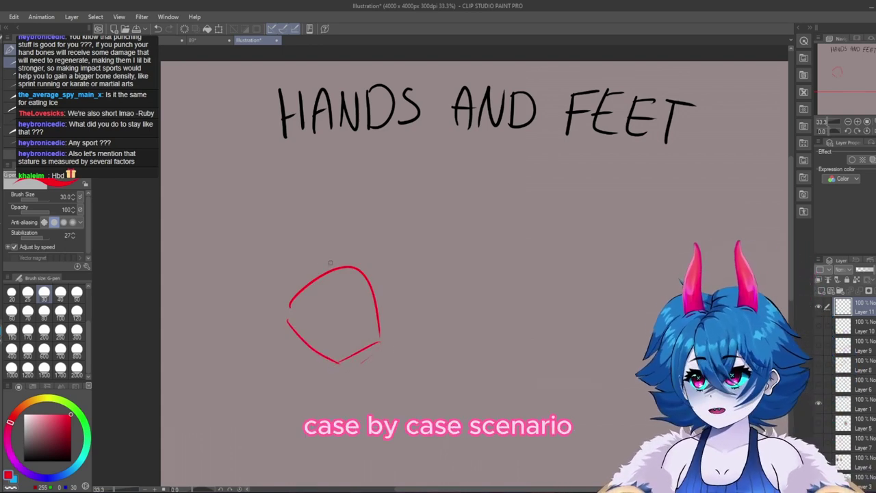
pyautogui.moveTo(347, 268)
pyautogui.mouseDown()
pyautogui.moveTo(264, 199)
pyautogui.moveTo(255, 249)
pyautogui.moveTo(289, 304)
pyautogui.moveTo(255, 286)
pyautogui.moveTo(290, 309)
pyautogui.mouseUp()
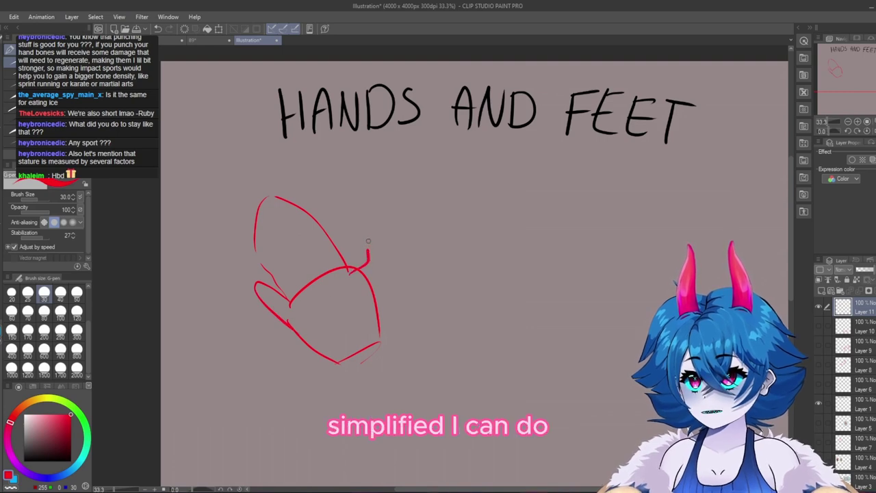
pyautogui.moveTo(366, 264)
pyautogui.mouseDown()
pyautogui.moveTo(397, 223)
pyautogui.moveTo(380, 340)
pyautogui.mouseUp()
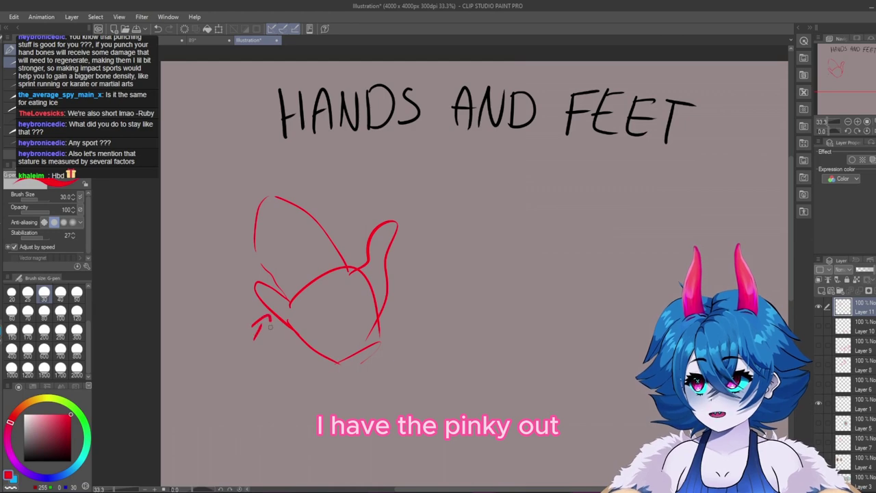
# - Add small red arrows pointing at the pinky, the thumb and the grouped fingers of the simplified hand
pyautogui.moveTo(269, 320); pyautogui.dragTo(272, 336)
pyautogui.moveTo(400, 273); pyautogui.dragTo(413, 277)
pyautogui.moveTo(327, 179)
pyautogui.mouseDown()
pyautogui.moveTo(320, 207)
pyautogui.moveTo(334, 201)
pyautogui.mouseUp()
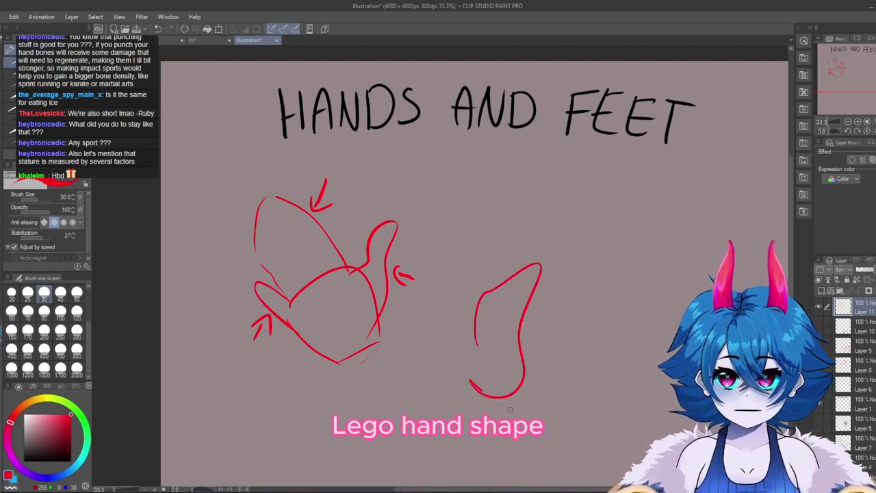
# - Draw a second simplified red hand beside the first, with a raised index finger, folded fingers, a thumb and a rounded palm
pyautogui.moveTo(505, 399); pyautogui.dragTo(522, 327)
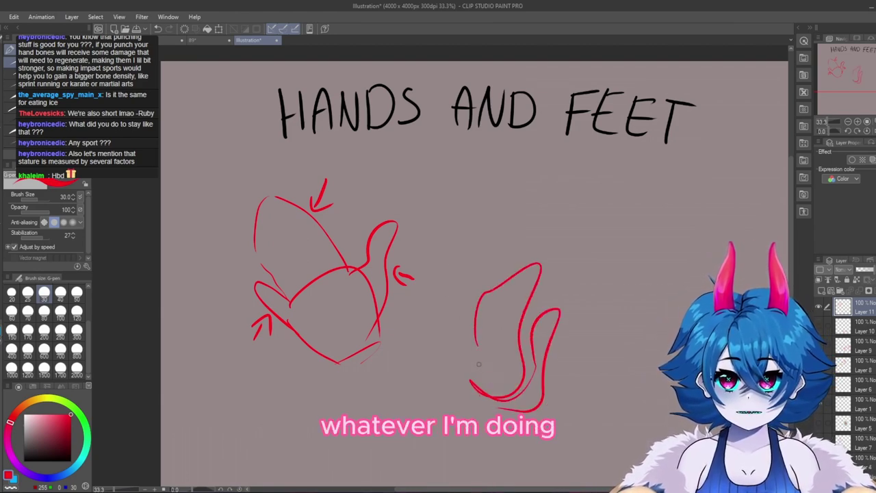
pyautogui.moveTo(478, 364); pyautogui.dragTo(542, 447)
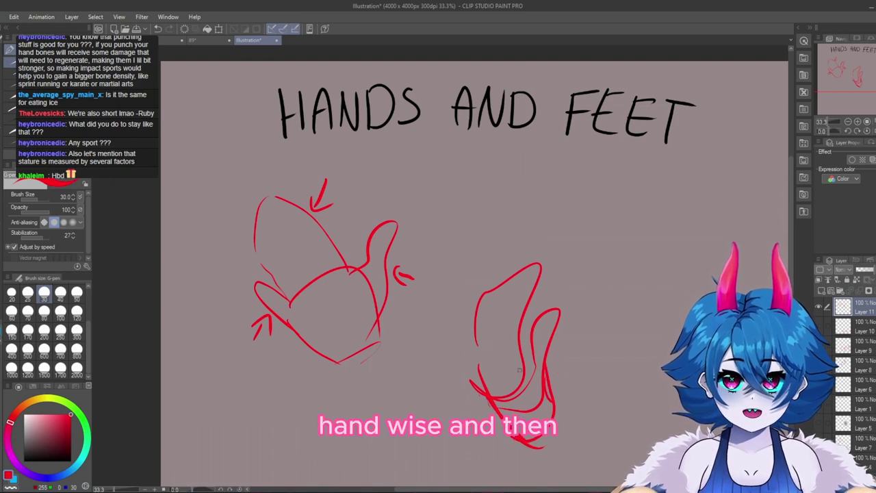
pyautogui.moveTo(546, 377); pyautogui.dragTo(513, 400)
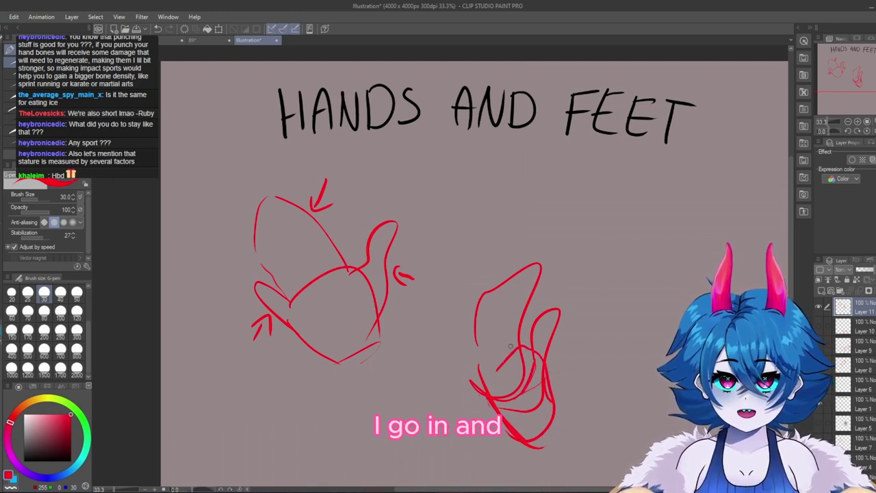
pyautogui.moveTo(488, 341); pyautogui.dragTo(531, 342)
pyautogui.moveTo(495, 308)
pyautogui.mouseDown()
pyautogui.moveTo(518, 308)
pyautogui.moveTo(515, 291)
pyautogui.mouseUp()
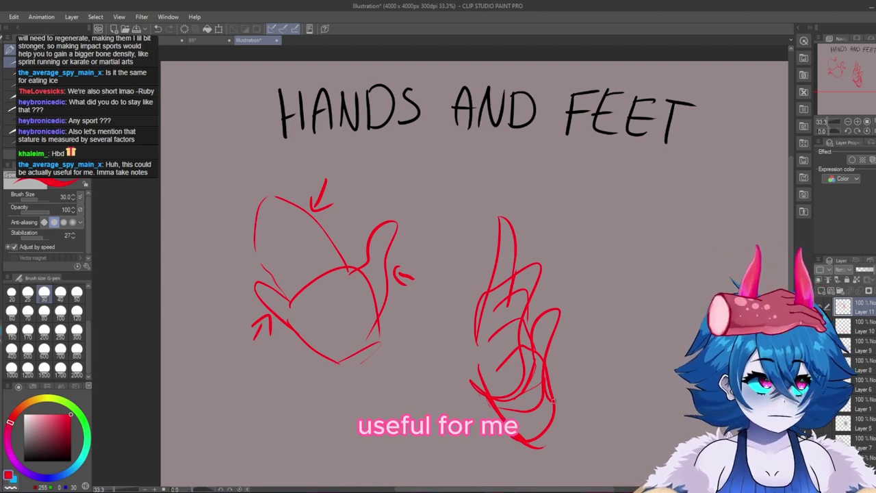
# - Lock transparent pixels on Layer 11 and fill its red sketch lines with black
pyautogui.click(856, 279)
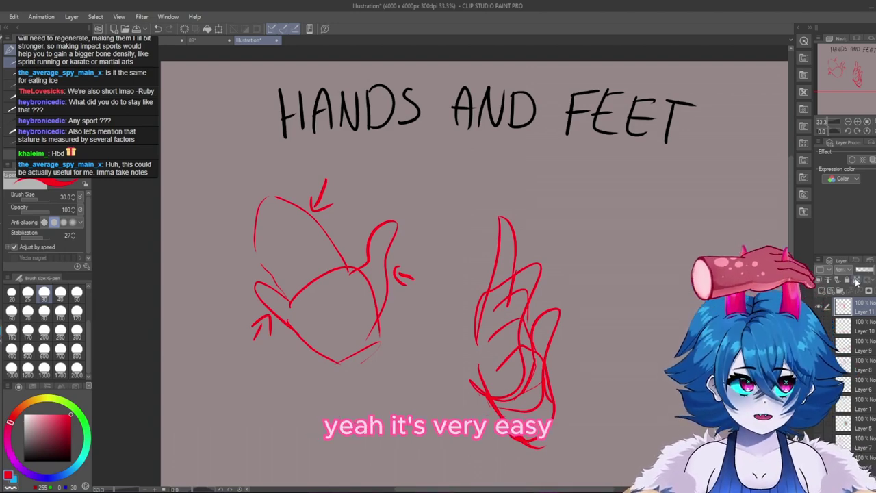
pyautogui.click(70, 461)
pyautogui.click(208, 29)
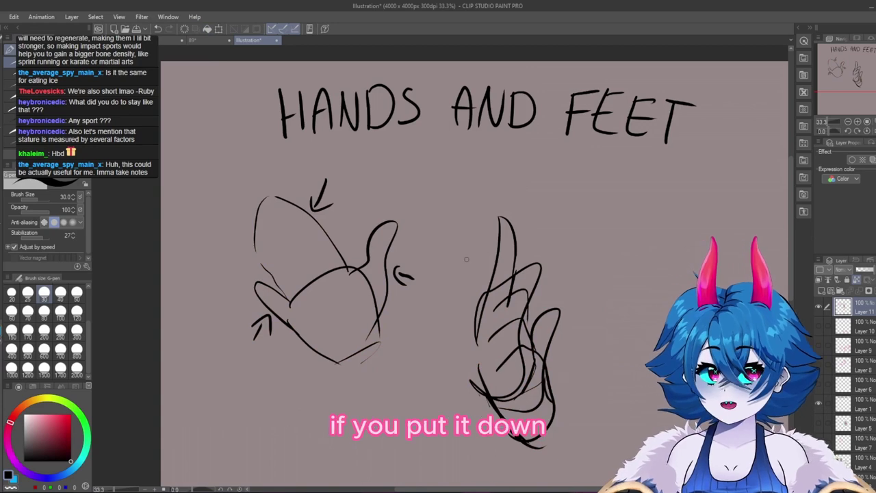
# - Add a white border effect of about 29.9 thickness to the HANDS AND FEET title on Layer 1, and reselect Layer 11
pyautogui.scroll(-1, 499, 212)
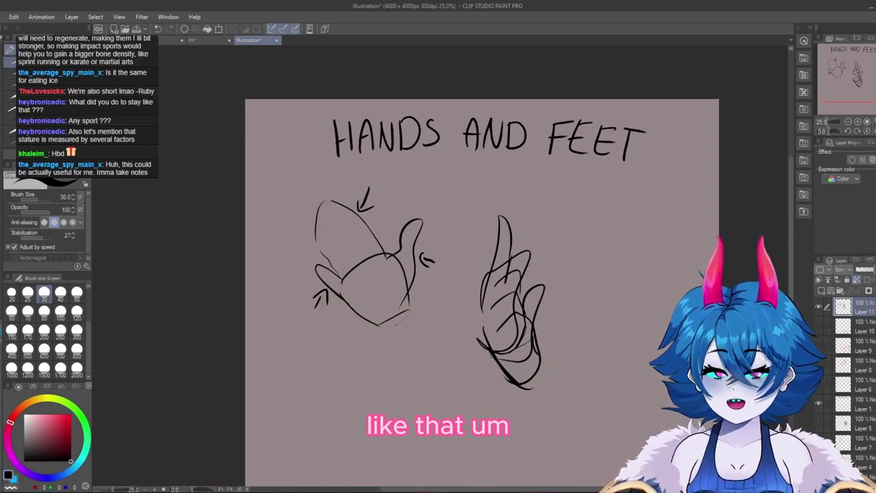
pyautogui.click(858, 404)
pyautogui.click(852, 159)
pyautogui.moveTo(838, 185); pyautogui.dragTo(843, 185)
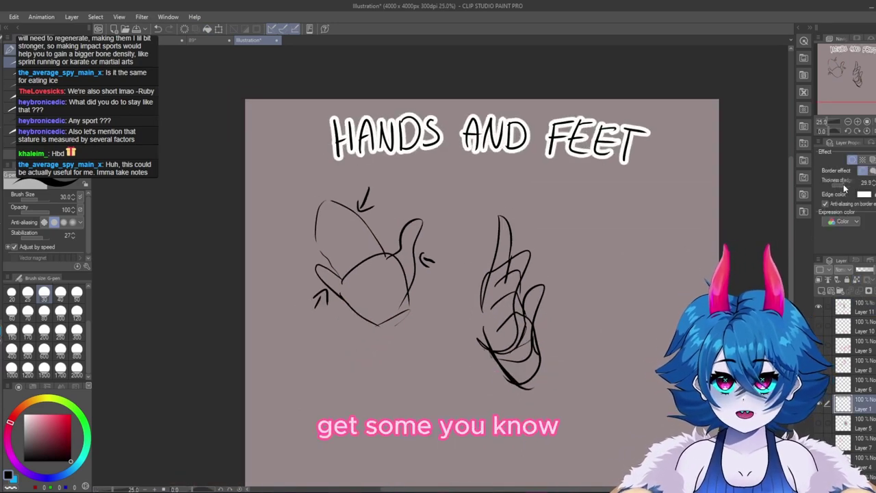
pyautogui.click(861, 307)
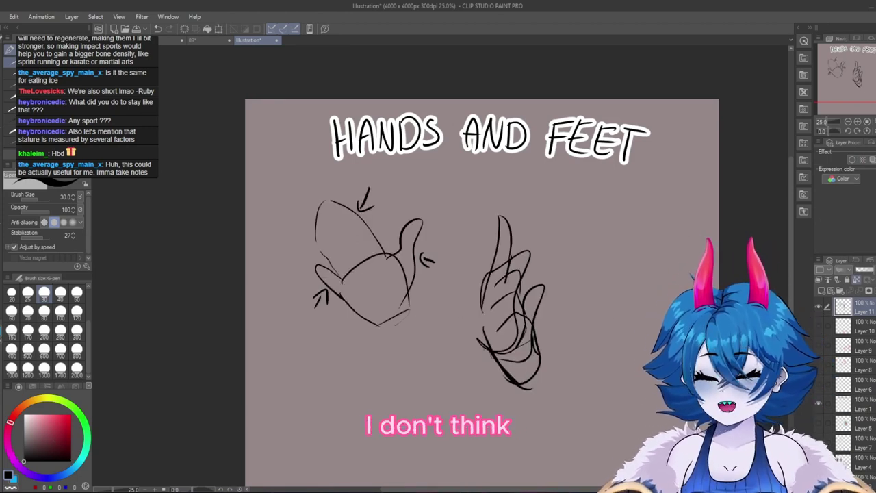
# - Draw a simplified grasping hand in black below the first hand, with a rounded palm, bent grouped fingers and a curved thumb
pyautogui.scroll(-2, 790, 281)
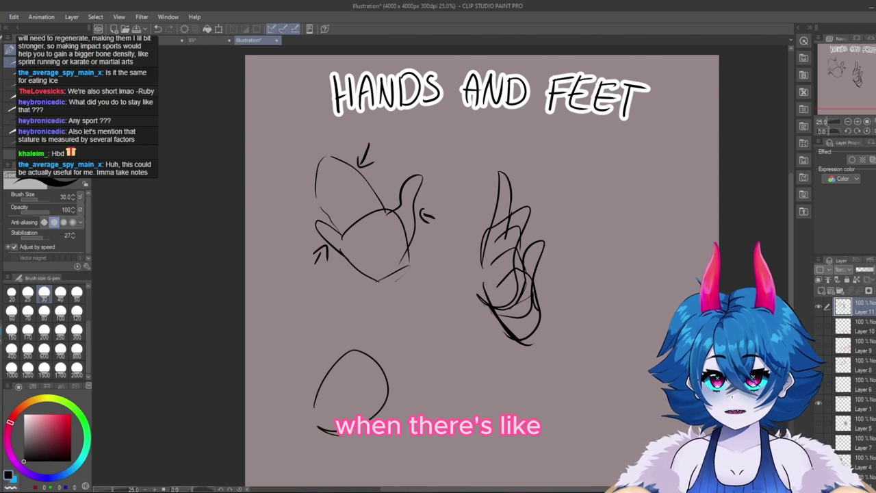
pyautogui.moveTo(349, 352)
pyautogui.mouseDown()
pyautogui.moveTo(362, 333)
pyautogui.moveTo(391, 329)
pyautogui.moveTo(422, 339)
pyautogui.moveTo(413, 335)
pyautogui.moveTo(425, 364)
pyautogui.mouseUp()
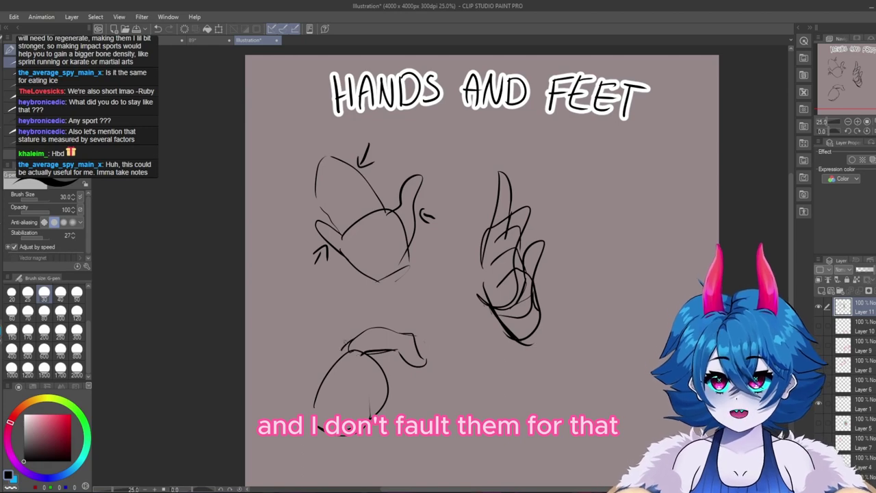
pyautogui.moveTo(331, 353)
pyautogui.mouseDown()
pyautogui.moveTo(350, 336)
pyautogui.moveTo(367, 361)
pyautogui.moveTo(305, 417)
pyautogui.mouseUp()
pyautogui.moveTo(387, 394); pyautogui.dragTo(420, 380)
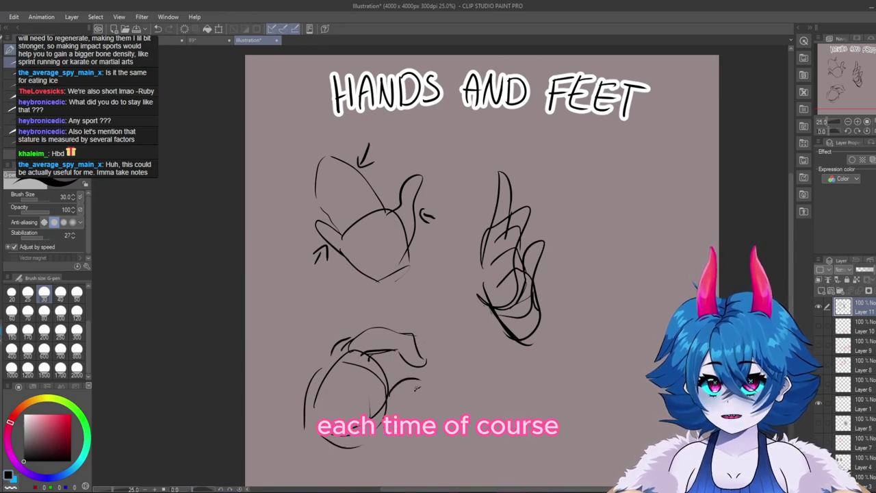
pyautogui.moveTo(387, 436); pyautogui.dragTo(374, 444)
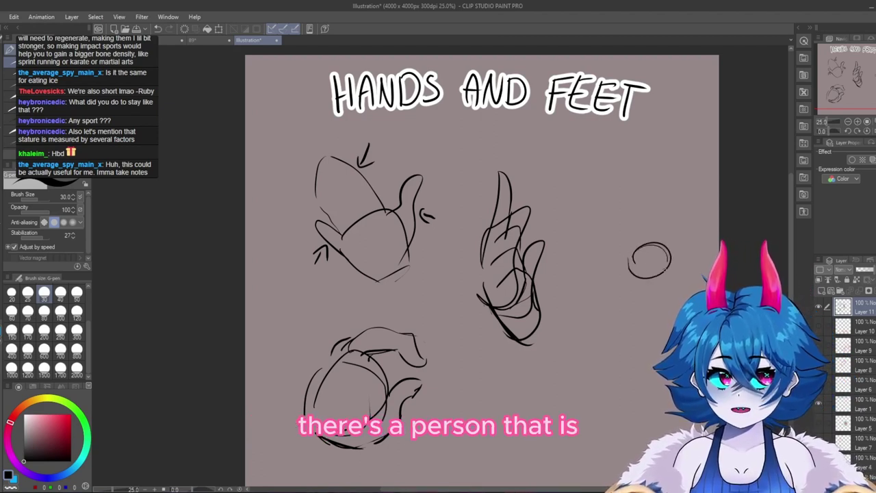
# - Sketch a small leaning figure beside the second hand, with a round head, bent arms, circle hands and spread legs
pyautogui.moveTo(627, 275); pyautogui.dragTo(605, 292)
pyautogui.moveTo(603, 309); pyautogui.dragTo(608, 319)
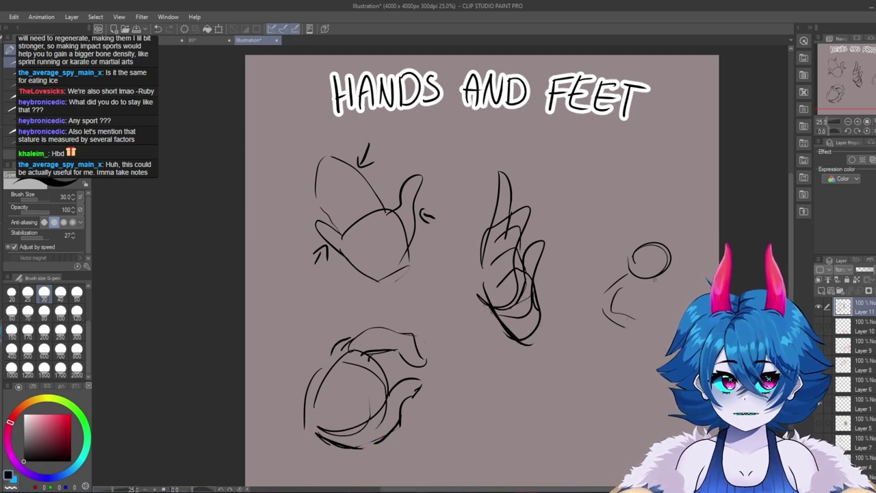
pyautogui.moveTo(647, 279)
pyautogui.mouseDown()
pyautogui.moveTo(670, 316)
pyautogui.moveTo(657, 333)
pyautogui.mouseUp()
pyautogui.moveTo(647, 331); pyautogui.dragTo(660, 326)
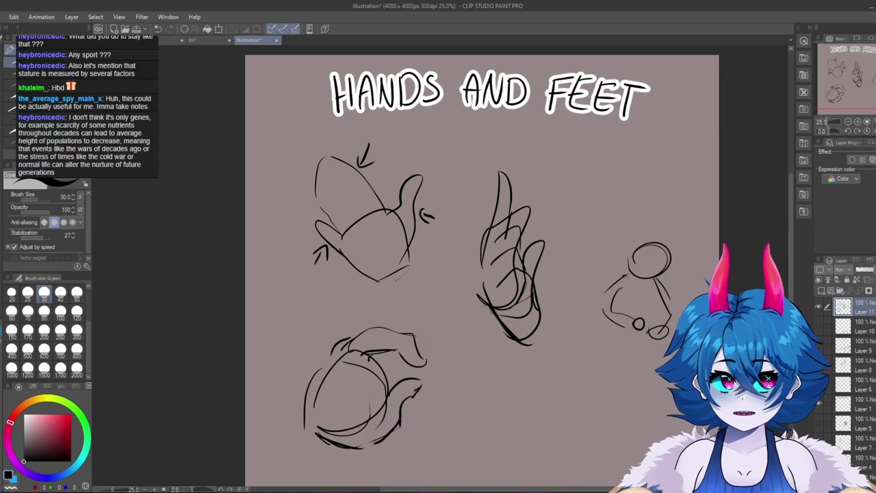
pyautogui.moveTo(673, 279)
pyautogui.mouseDown()
pyautogui.moveTo(640, 336)
pyautogui.moveTo(619, 304)
pyautogui.moveTo(655, 364)
pyautogui.mouseUp()
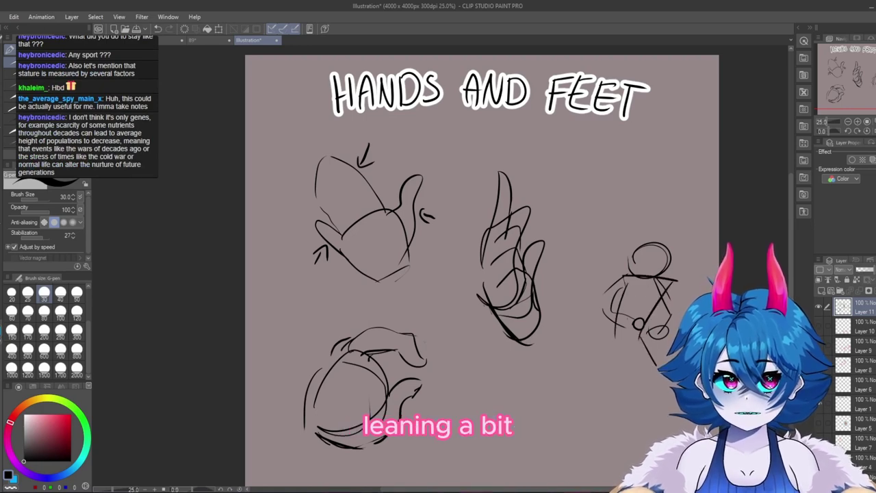
pyautogui.moveTo(608, 338)
pyautogui.mouseDown()
pyautogui.moveTo(611, 367)
pyautogui.moveTo(654, 403)
pyautogui.mouseUp()
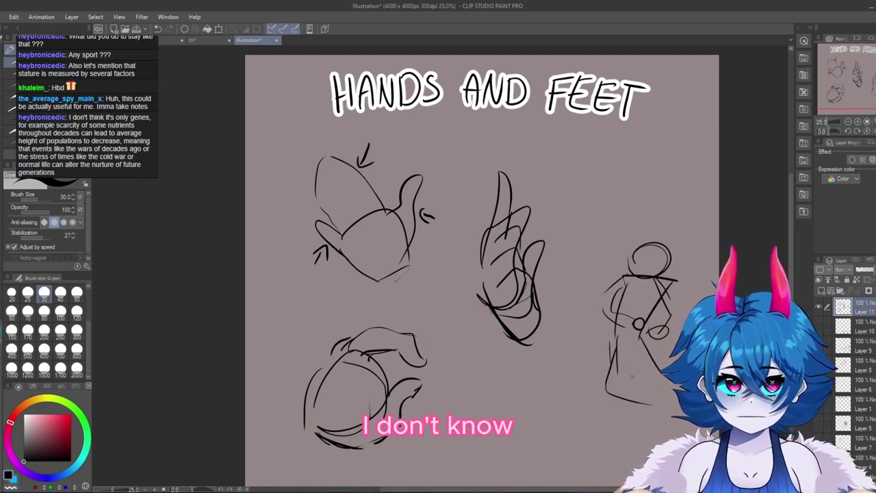
pyautogui.moveTo(626, 353); pyautogui.dragTo(606, 400)
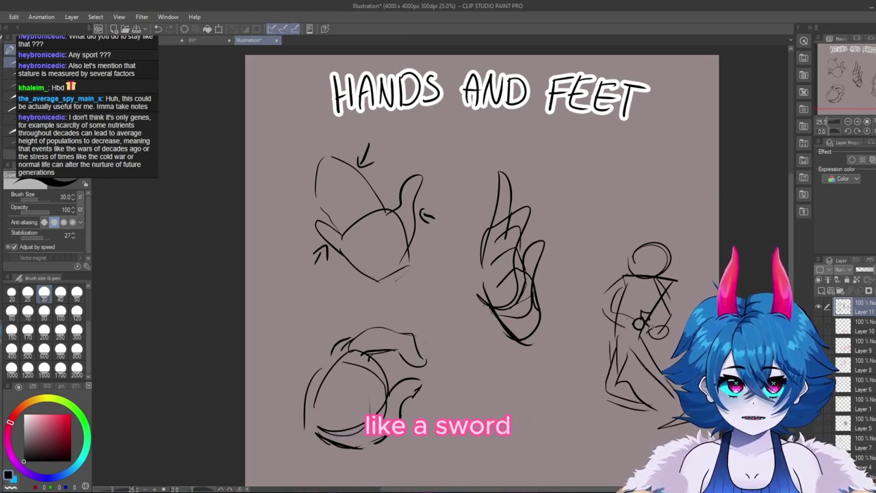
# - Draw a sword pointing diagonally downward in the figure's grip and reinforce the circle of the gripping hand
pyautogui.moveTo(641, 317); pyautogui.dragTo(663, 351)
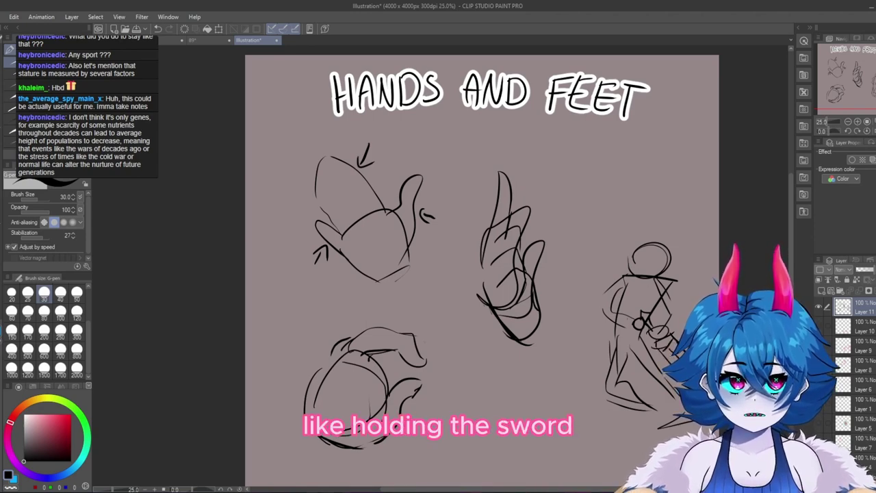
pyautogui.hscroll(3, 722, 272)
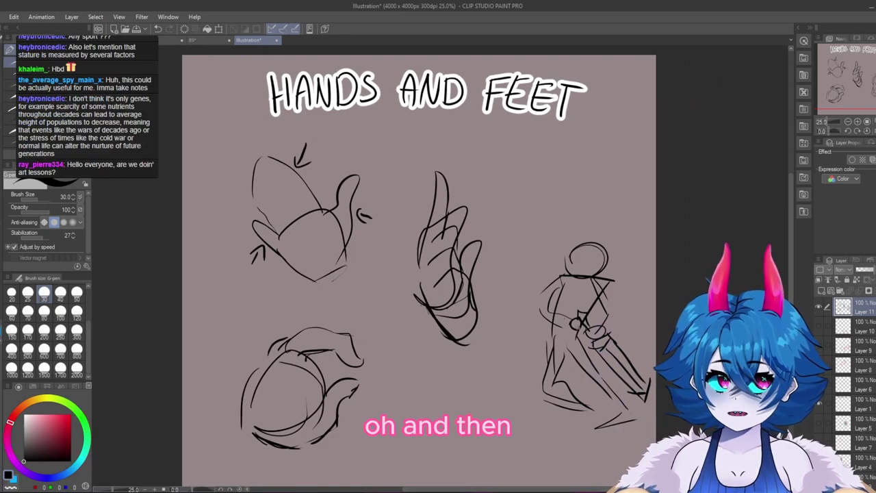
pyautogui.moveTo(573, 321); pyautogui.dragTo(587, 325)
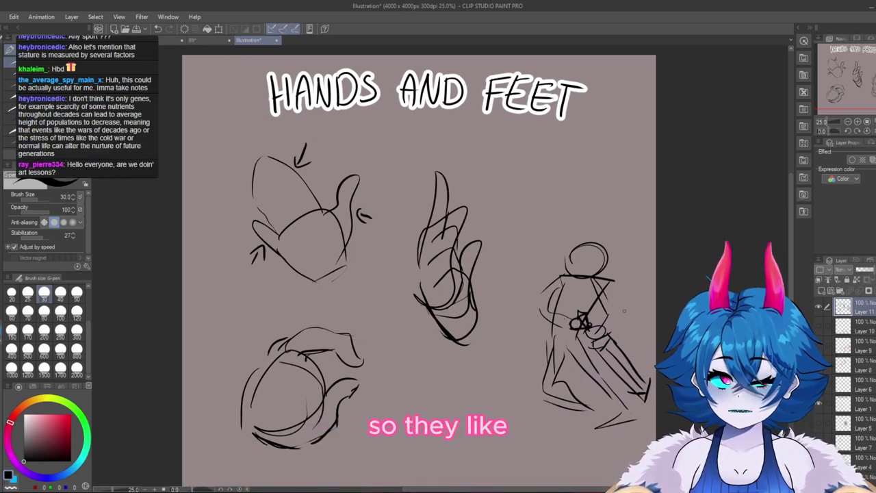
pyautogui.moveTo(639, 235)
pyautogui.mouseDown()
pyautogui.moveTo(572, 217)
pyautogui.moveTo(557, 225)
pyautogui.mouseUp()
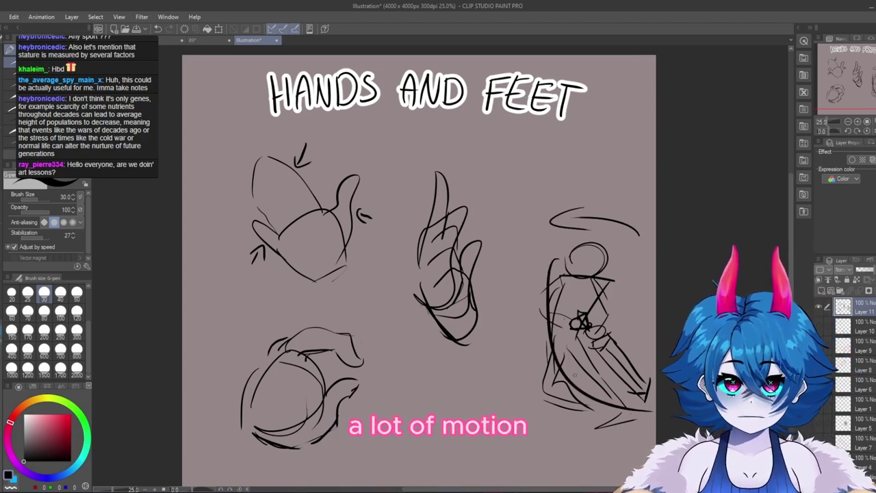
pyautogui.hotkey('ctrl', 'z')
pyautogui.hotkey('ctrl', 'z')
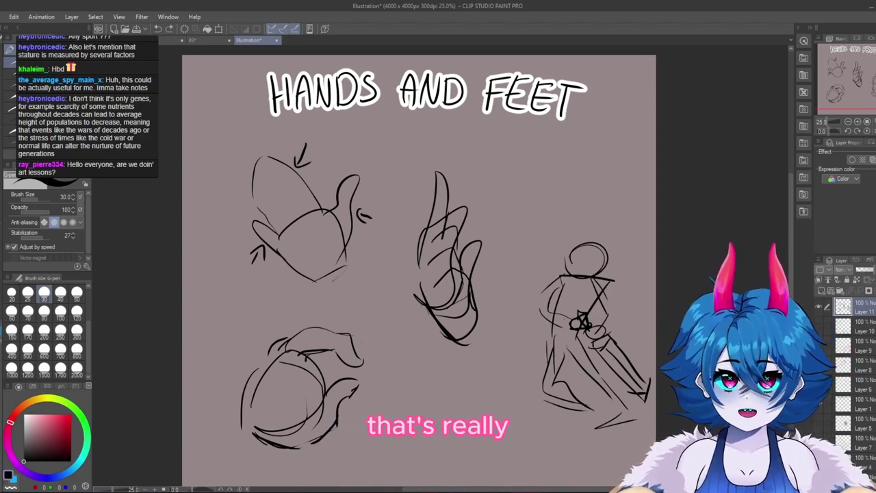
# - Hide Layer 11 and, on a new layer, sketch a standing figure with a round head, angled torso and long slanted legs
pyautogui.click(818, 306)
pyautogui.click(821, 290)
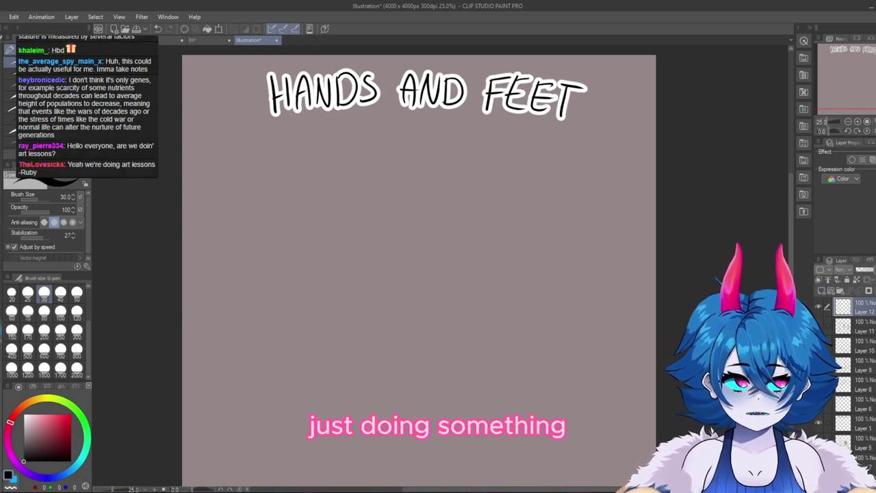
pyautogui.moveTo(342, 211)
pyautogui.mouseDown()
pyautogui.moveTo(322, 249)
pyautogui.moveTo(370, 233)
pyautogui.mouseUp()
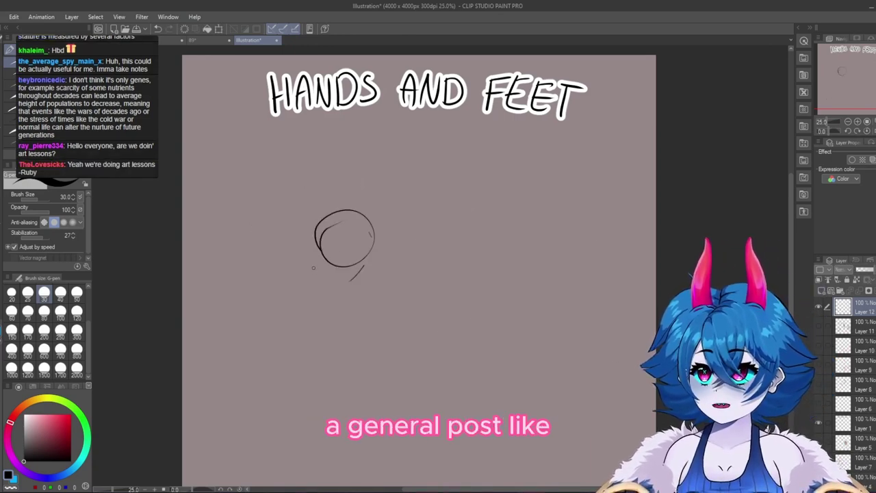
pyautogui.moveTo(312, 259)
pyautogui.mouseDown()
pyautogui.moveTo(377, 280)
pyautogui.moveTo(315, 295)
pyautogui.mouseUp()
pyautogui.moveTo(300, 276); pyautogui.dragTo(323, 353)
pyautogui.moveTo(368, 273); pyautogui.dragTo(348, 357)
pyautogui.moveTo(345, 327)
pyautogui.mouseDown()
pyautogui.moveTo(373, 352)
pyautogui.moveTo(329, 375)
pyautogui.mouseUp()
pyautogui.moveTo(308, 342); pyautogui.dragTo(361, 482)
pyautogui.moveTo(336, 369); pyautogui.dragTo(355, 472)
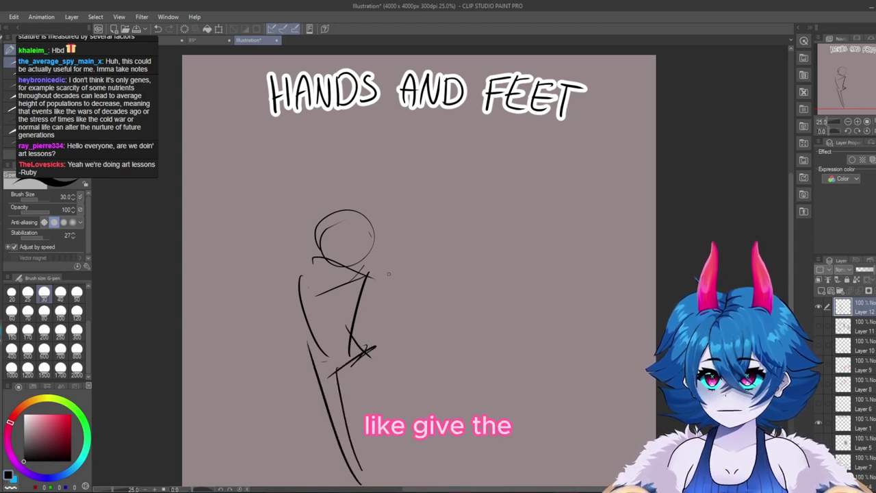
# - Add a phone in front of the figure's chest and a bent arm reaching down to a small boxy shape at the hip
pyautogui.moveTo(404, 282)
pyautogui.mouseDown()
pyautogui.moveTo(388, 302)
pyautogui.moveTo(389, 265)
pyautogui.moveTo(381, 301)
pyautogui.mouseUp()
pyautogui.moveTo(392, 267); pyautogui.dragTo(387, 305)
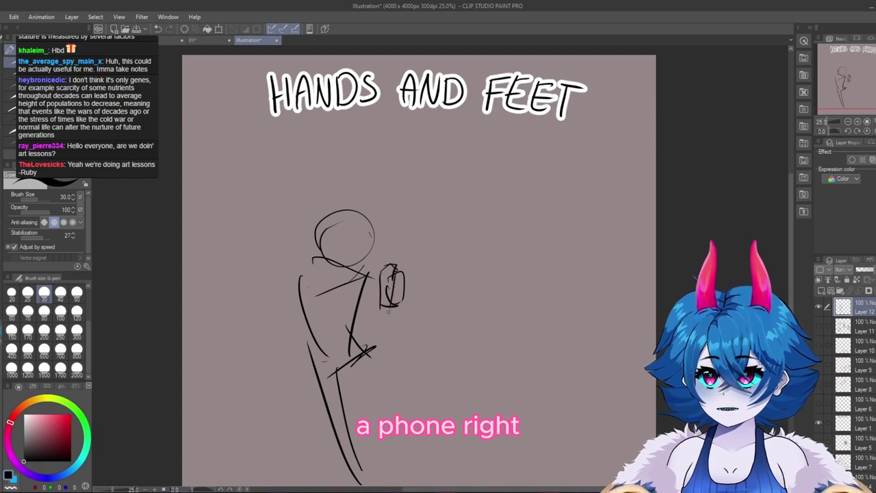
pyautogui.moveTo(305, 272)
pyautogui.mouseDown()
pyautogui.moveTo(274, 352)
pyautogui.moveTo(277, 374)
pyautogui.moveTo(314, 367)
pyautogui.moveTo(323, 372)
pyautogui.moveTo(314, 373)
pyautogui.moveTo(314, 389)
pyautogui.moveTo(328, 390)
pyautogui.moveTo(309, 376)
pyautogui.mouseUp()
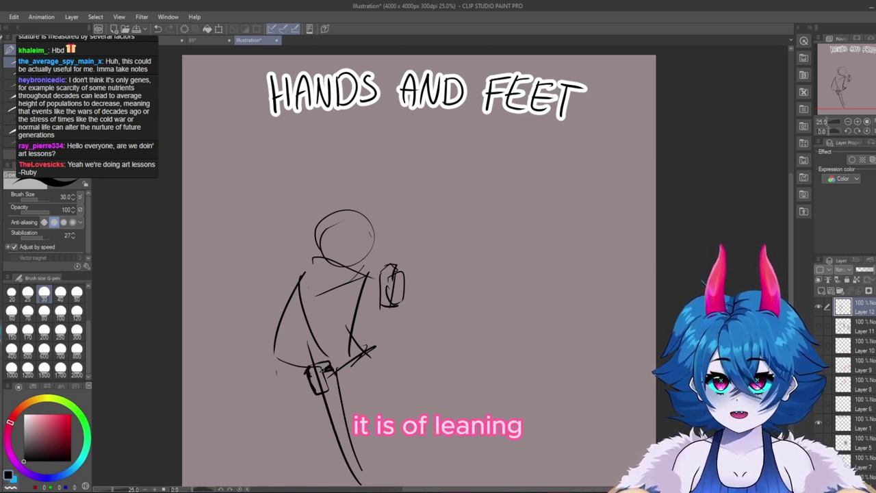
pyautogui.moveTo(273, 336); pyautogui.dragTo(297, 371)
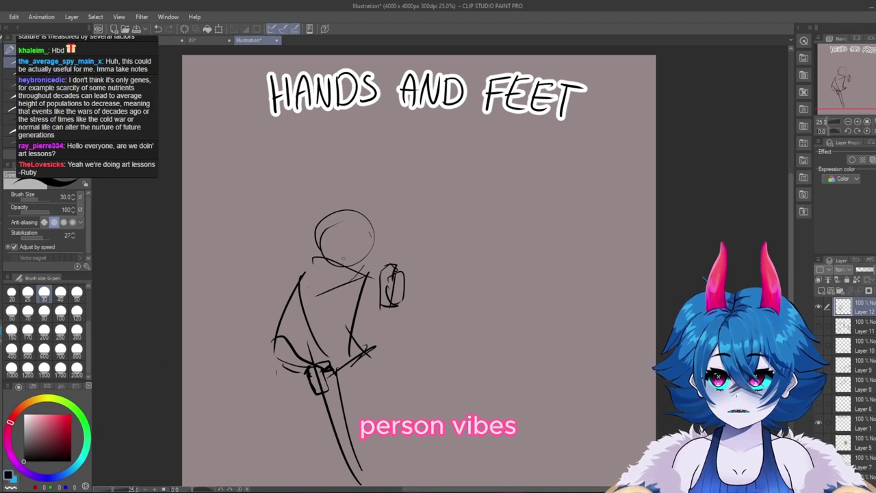
# - Add face strokes to the figure's head and extra contour lines along the leg
pyautogui.moveTo(340, 239)
pyautogui.mouseDown()
pyautogui.moveTo(340, 247)
pyautogui.moveTo(348, 237)
pyautogui.moveTo(357, 249)
pyautogui.mouseUp()
pyautogui.moveTo(354, 241)
pyautogui.mouseDown()
pyautogui.moveTo(366, 243)
pyautogui.moveTo(363, 259)
pyautogui.mouseUp()
pyautogui.moveTo(319, 402); pyautogui.dragTo(335, 420)
pyautogui.moveTo(334, 420); pyautogui.dragTo(347, 482)
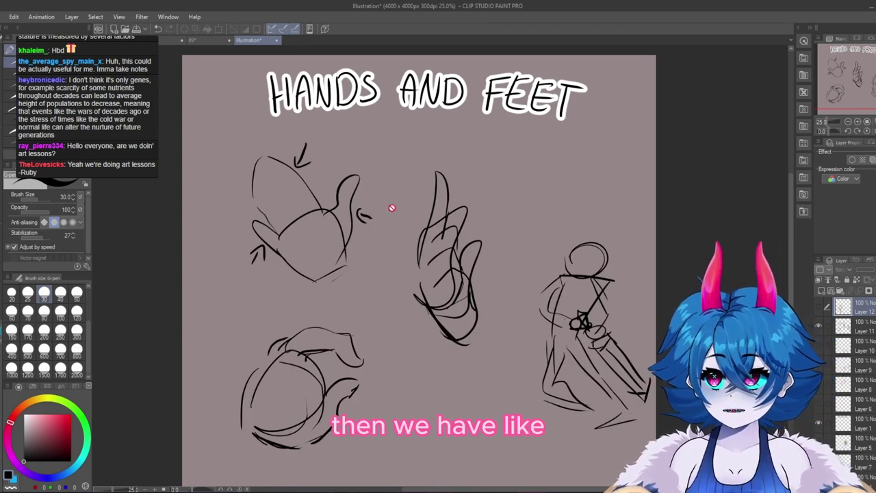
# - Hide the sketches on Layer 11 and Layer 12 and add a new layer above them
pyautogui.click(846, 327)
pyautogui.click(818, 325)
pyautogui.click(846, 307)
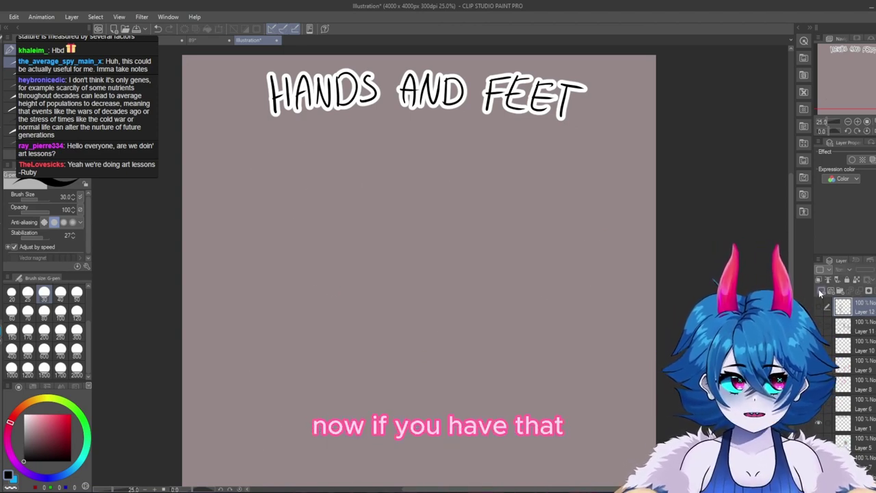
pyautogui.click(819, 289)
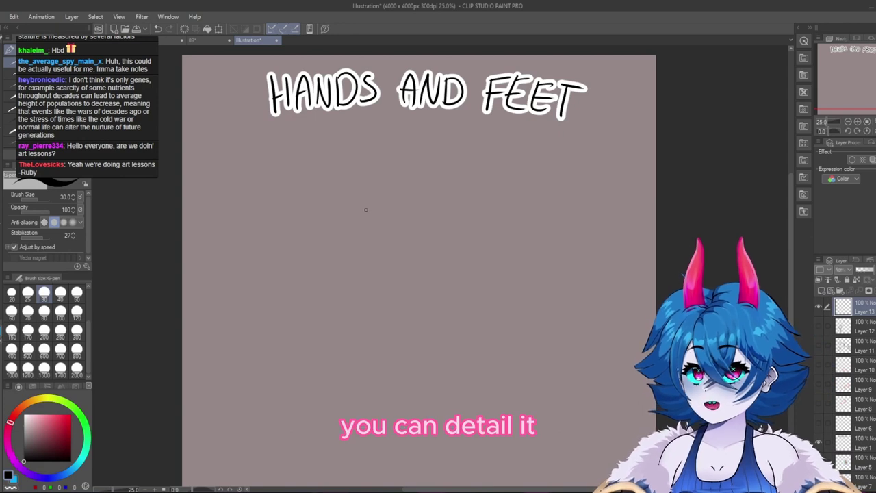
# - Draw a simplified waving hand below the title with a rounded palm, a thumb, a separate pinky and one grouped finger outline
pyautogui.moveTo(349, 231)
pyautogui.mouseDown()
pyautogui.moveTo(363, 322)
pyautogui.moveTo(393, 327)
pyautogui.moveTo(364, 319)
pyautogui.mouseUp()
pyautogui.moveTo(414, 282); pyautogui.dragTo(446, 270)
pyautogui.moveTo(443, 267)
pyautogui.mouseDown()
pyautogui.moveTo(454, 290)
pyautogui.moveTo(410, 326)
pyautogui.mouseUp()
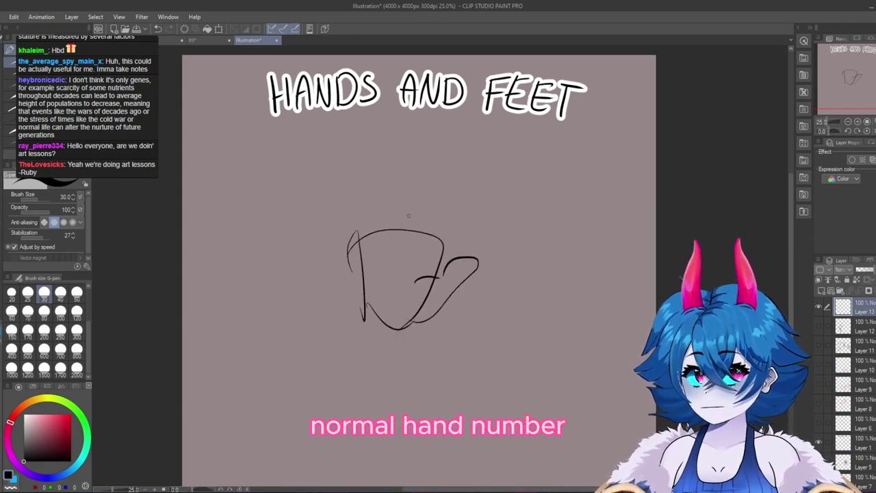
pyautogui.moveTo(378, 231)
pyautogui.mouseDown()
pyautogui.moveTo(398, 149)
pyautogui.moveTo(381, 209)
pyautogui.mouseUp()
pyautogui.moveTo(410, 134); pyautogui.dragTo(442, 158)
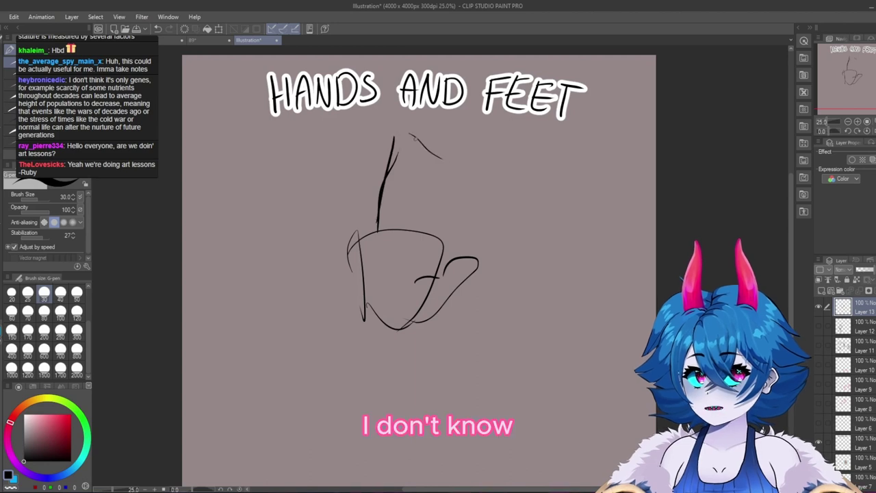
pyautogui.moveTo(369, 233); pyautogui.dragTo(354, 273)
pyautogui.moveTo(447, 173); pyautogui.dragTo(440, 236)
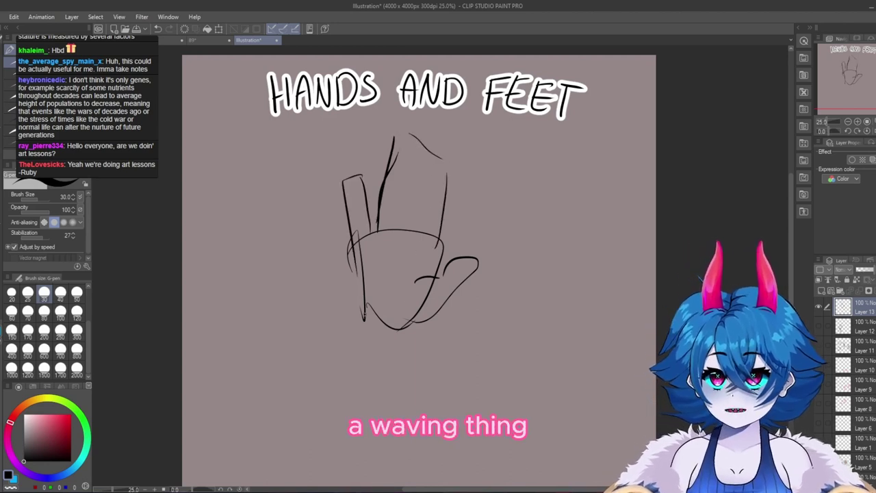
# - Close the lower edge of the palm and split the grouped finger outline into separate ring, middle and index fingers
pyautogui.moveTo(363, 316); pyautogui.dragTo(421, 331)
pyautogui.moveTo(412, 138); pyautogui.dragTo(401, 221)
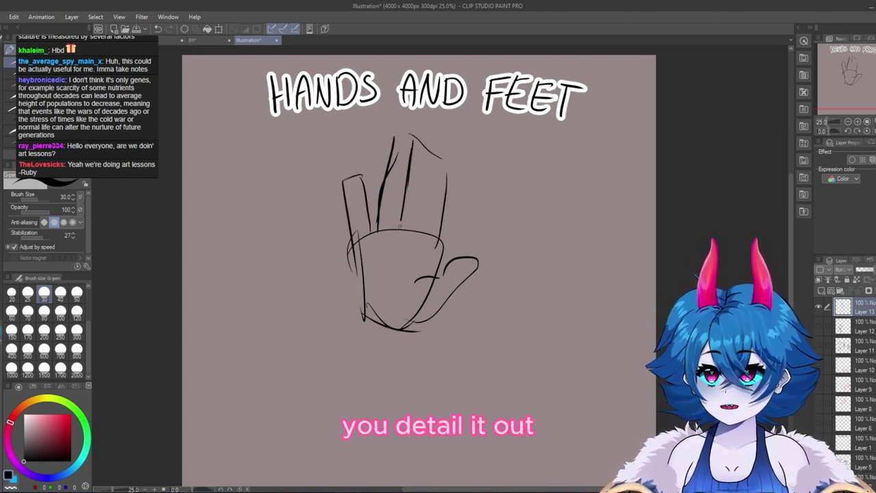
pyautogui.moveTo(431, 159)
pyautogui.mouseDown()
pyautogui.moveTo(414, 235)
pyautogui.moveTo(443, 160)
pyautogui.moveTo(453, 157)
pyautogui.moveTo(434, 139)
pyautogui.moveTo(435, 165)
pyautogui.mouseUp()
pyautogui.moveTo(440, 157); pyautogui.dragTo(453, 241)
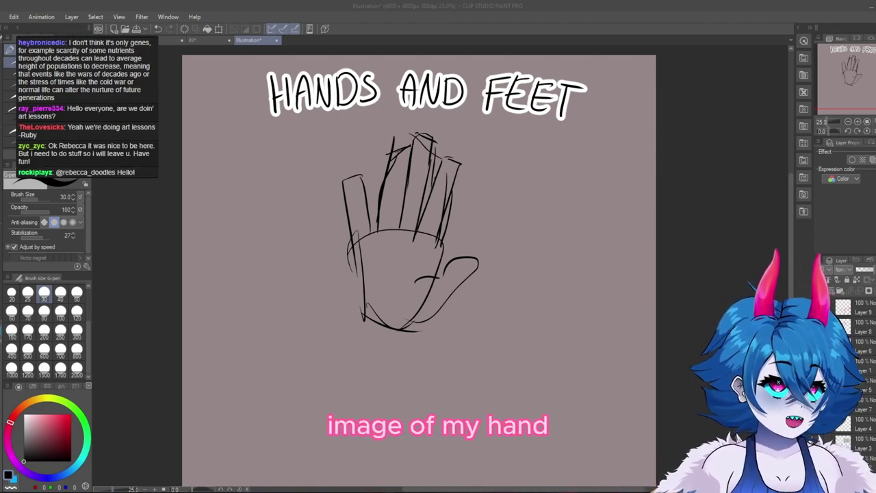
# - Add the hand reference photo above Layer 1, then shrink, rotate and place it so the palm view sits beside the sketched hand
pyautogui.click(855, 367)
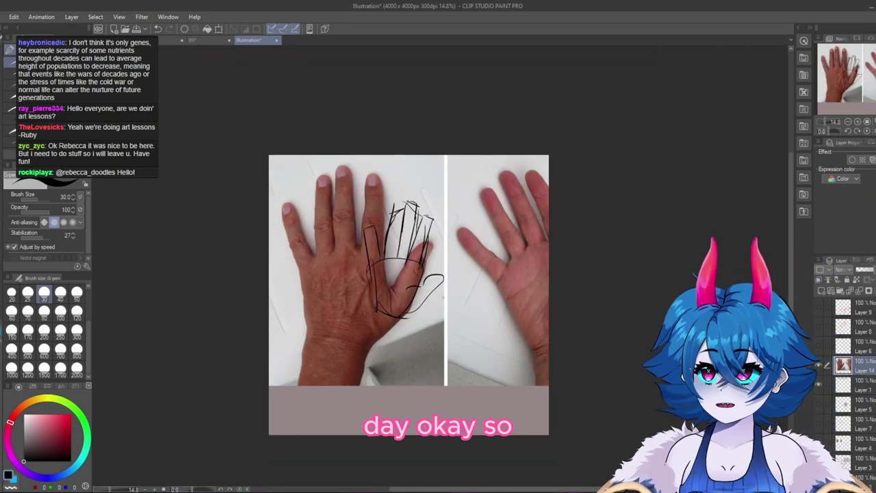
pyautogui.click(219, 30)
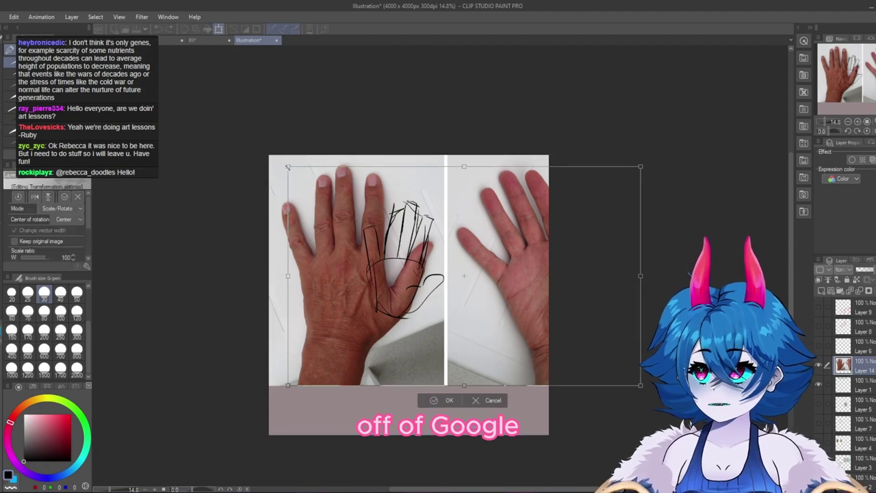
pyautogui.moveTo(270, 154); pyautogui.dragTo(475, 283)
pyautogui.moveTo(558, 330); pyautogui.dragTo(264, 282)
pyautogui.moveTo(377, 253); pyautogui.dragTo(384, 288)
pyautogui.moveTo(315, 287); pyautogui.dragTo(318, 276)
pyautogui.moveTo(387, 286); pyautogui.dragTo(386, 288)
pyautogui.click(251, 361)
pyautogui.scroll(4, 311, 243)
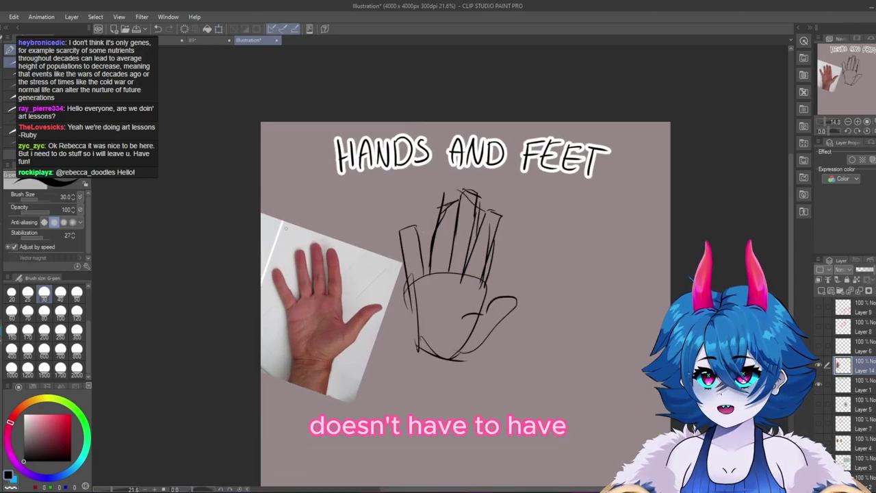
# - Fade the hand sketch on Layer 13 to 33% opacity, add a new layer above it and ink a squarish pinky tip
pyautogui.click(819, 362)
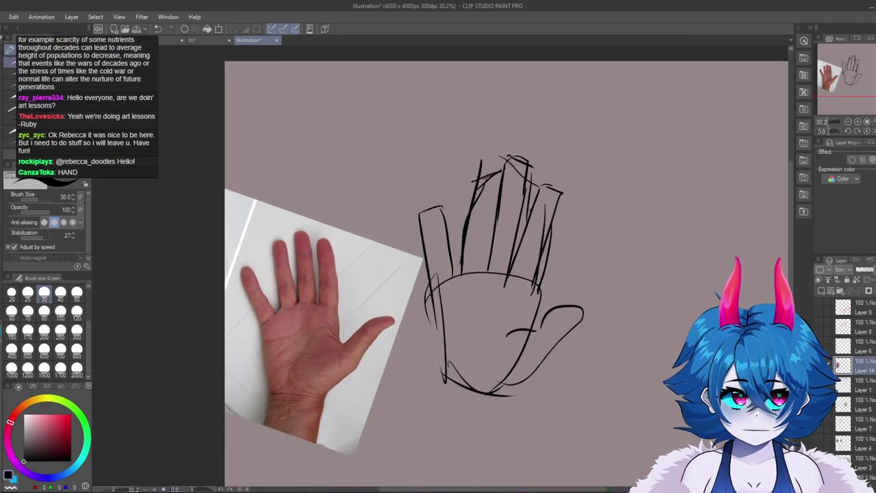
pyautogui.click(821, 290)
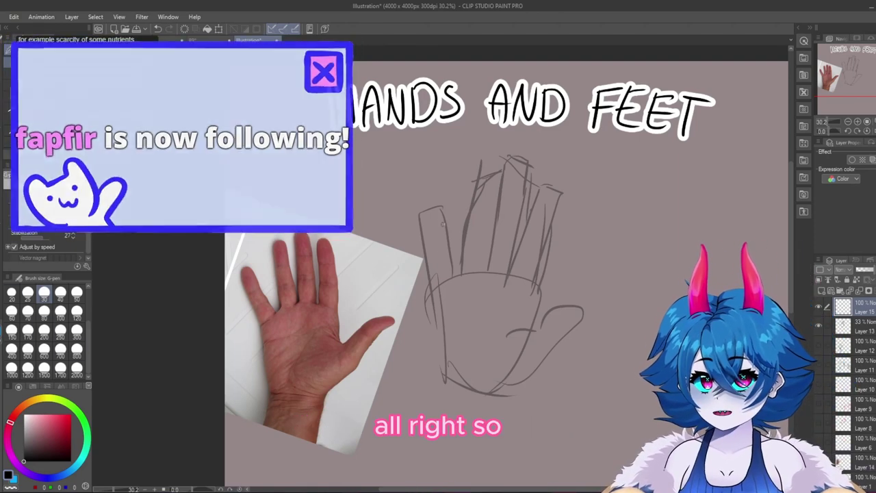
pyautogui.moveTo(424, 236); pyautogui.dragTo(444, 236)
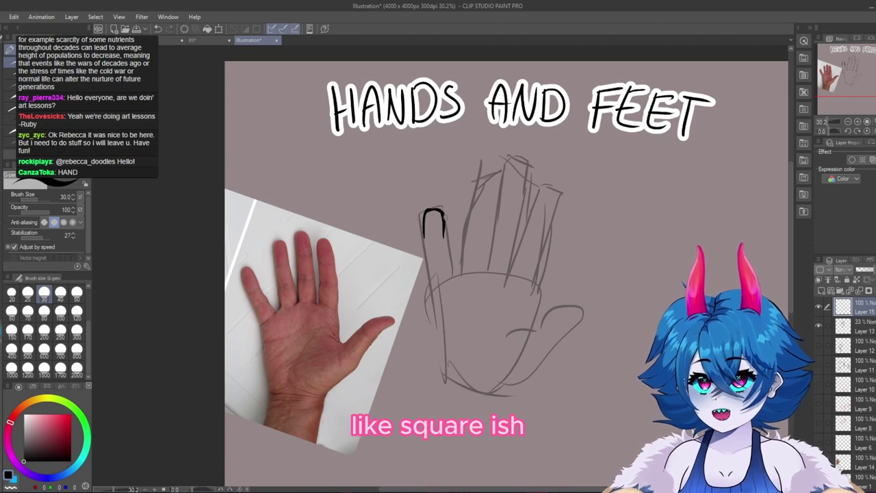
# - Try a side contour on the sketched pinky and trace the bumps along the photo's pinky, undoing the strokes
pyautogui.moveTo(424, 230); pyautogui.dragTo(426, 259)
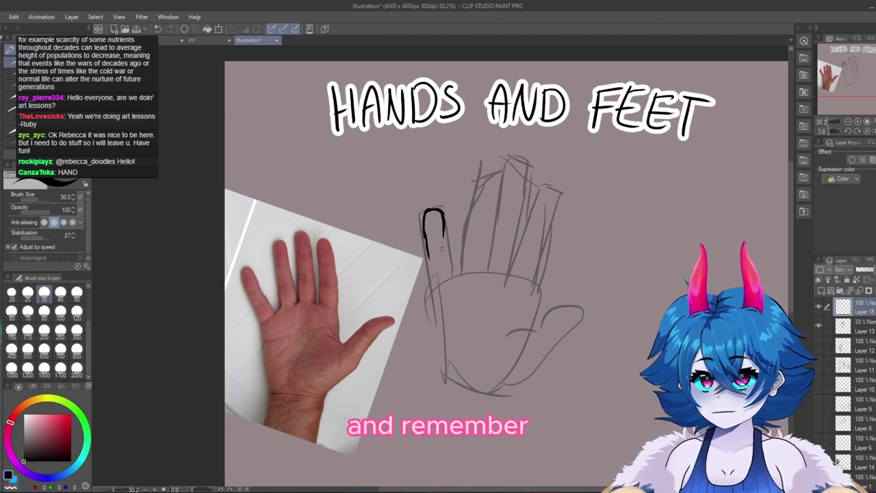
pyautogui.hotkey('ctrl', 'z')
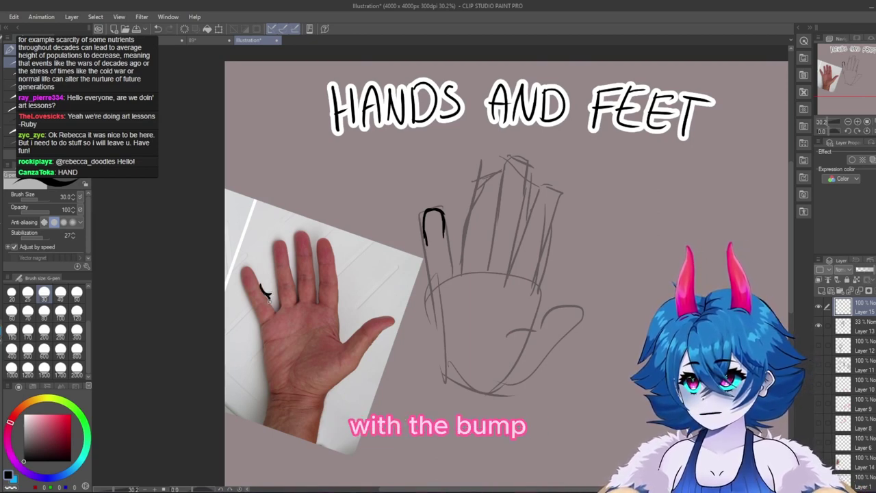
pyautogui.moveTo(270, 299); pyautogui.dragTo(278, 309)
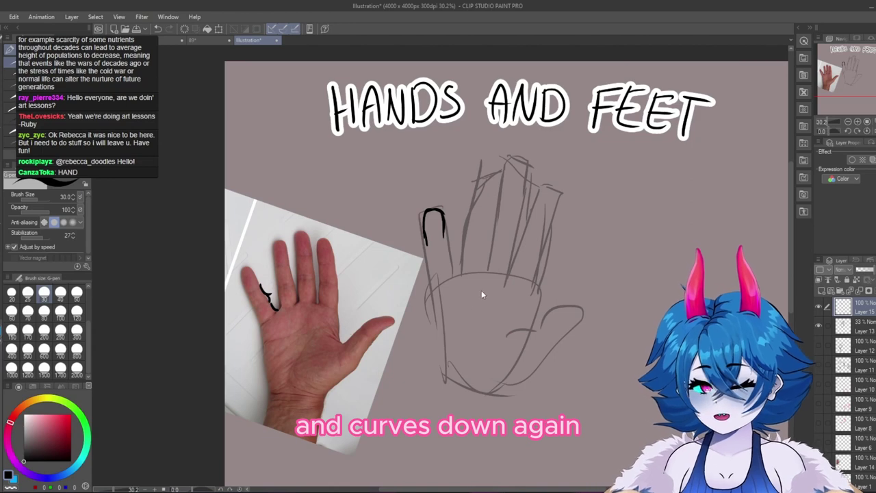
pyautogui.hotkey('ctrl', 'z')
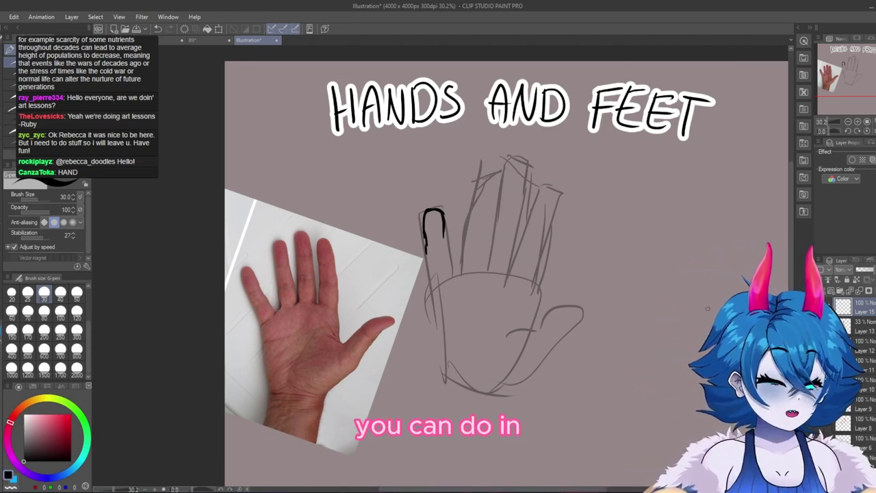
# - Mark joint lines across the four sketched fingers on Layer 13 and try oval thumb segments, undoing the ovals
pyautogui.click(867, 327)
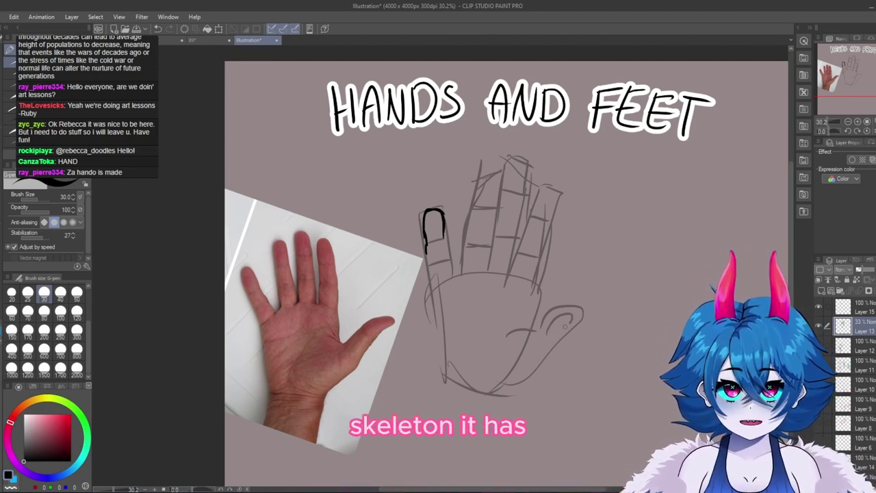
pyautogui.moveTo(565, 327)
pyautogui.mouseDown()
pyautogui.moveTo(522, 346)
pyautogui.moveTo(513, 368)
pyautogui.moveTo(509, 351)
pyautogui.moveTo(489, 365)
pyautogui.moveTo(514, 346)
pyautogui.mouseUp()
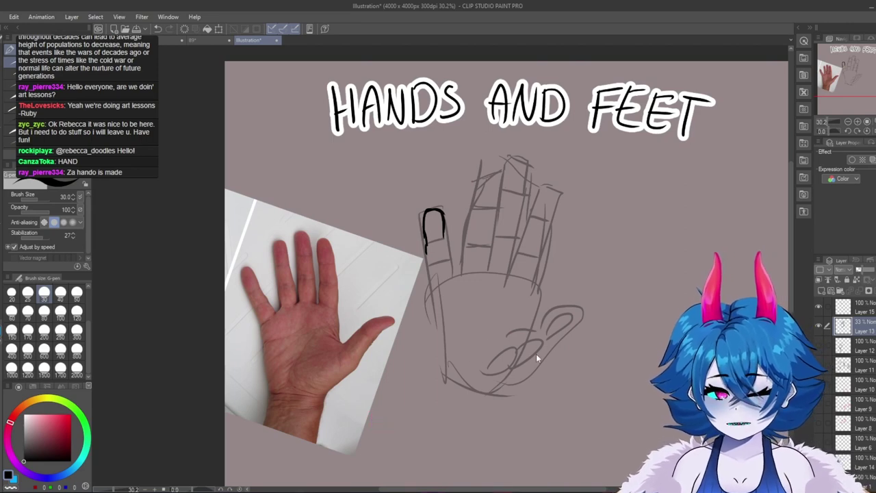
pyautogui.hotkey('ctrl', 'z')
pyautogui.hotkey('ctrl', 'z')
pyautogui.hotkey('ctrl', 'z')
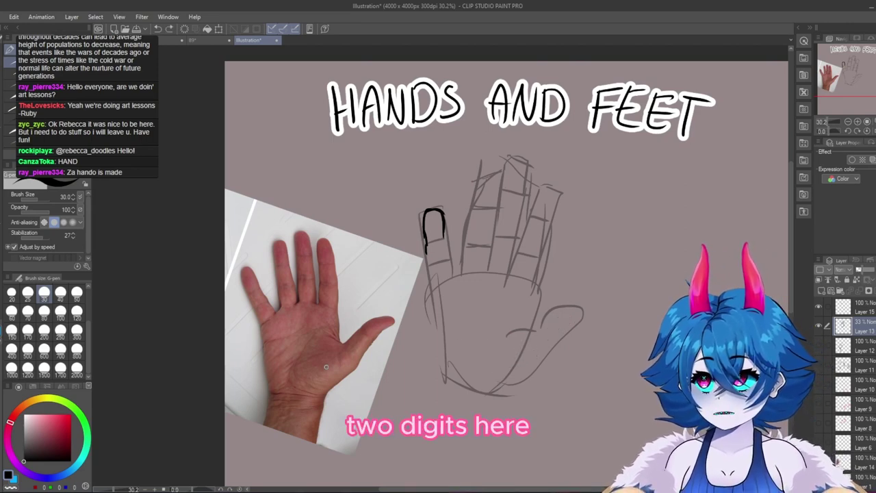
# - Outline the thumb's segments on the hand photo: the tip, the middle part and the long base inside the palm
pyautogui.moveTo(327, 377); pyautogui.dragTo(346, 368)
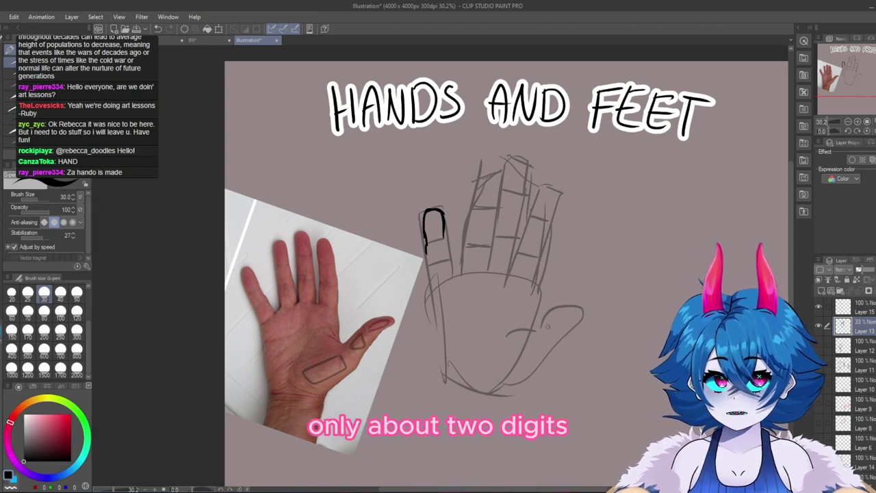
pyautogui.click(819, 328)
pyautogui.click(819, 328)
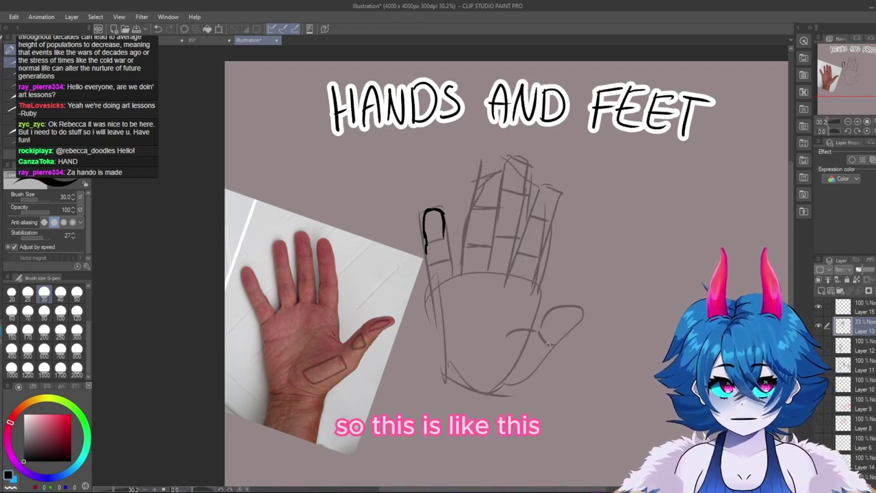
# - Draw the thumb joint, thumb pad and palm crease on the sketched hand, and outline the finger-base pads on the photo
pyautogui.moveTo(507, 335); pyautogui.dragTo(502, 381)
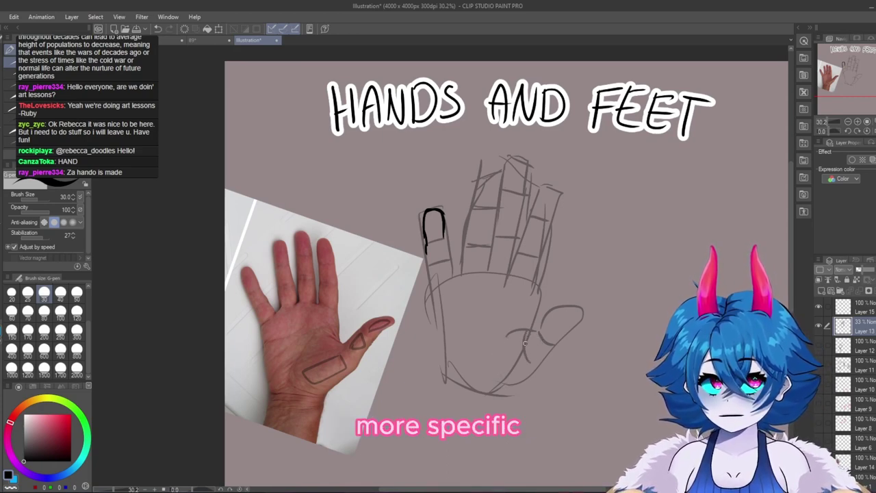
pyautogui.moveTo(524, 341); pyautogui.dragTo(535, 368)
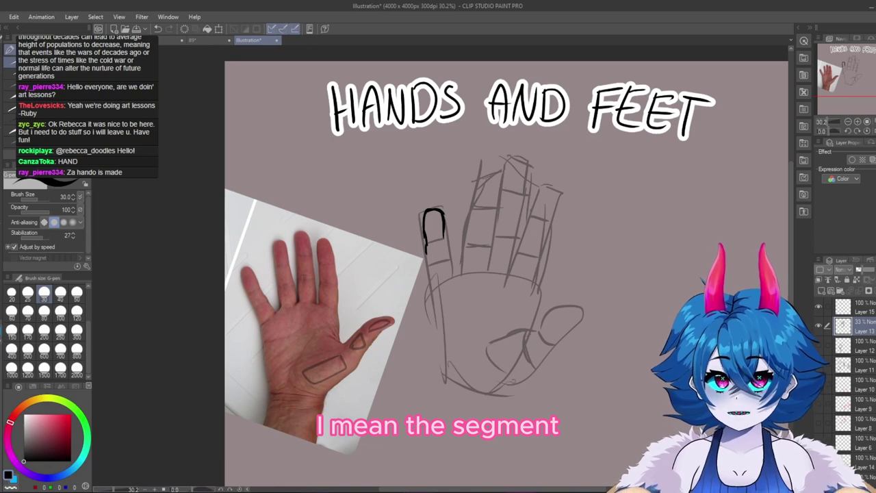
pyautogui.moveTo(472, 340); pyautogui.dragTo(522, 325)
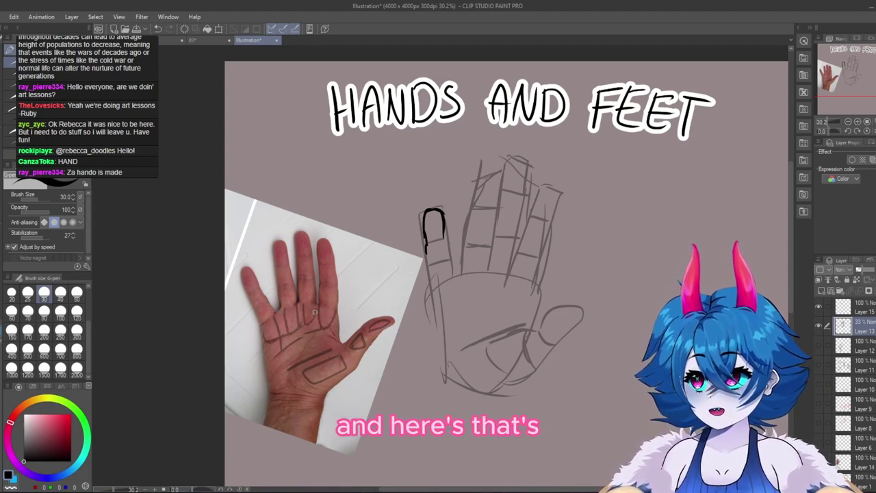
pyautogui.moveTo(286, 308); pyautogui.dragTo(332, 322)
pyautogui.moveTo(270, 338); pyautogui.dragTo(273, 345)
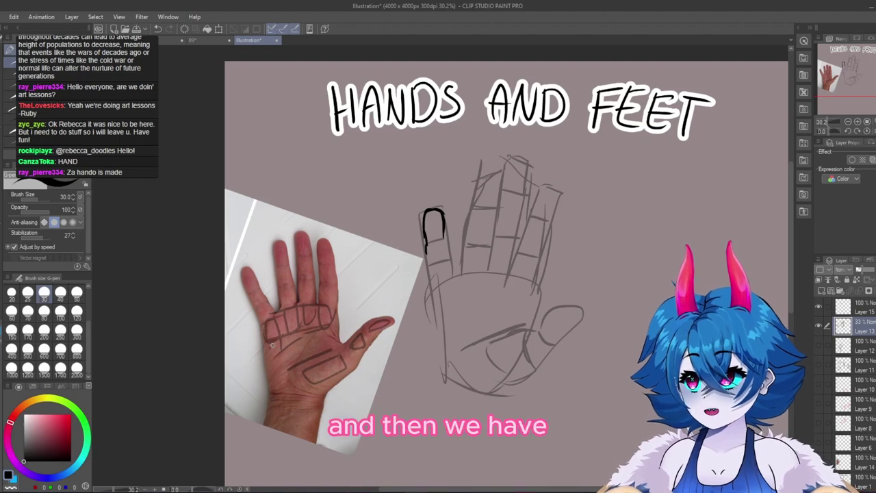
# - Ink the pinky's sides and the ring finger's outer edge on Layer 15, cleaning up the web between them with the eraser
pyautogui.click(851, 307)
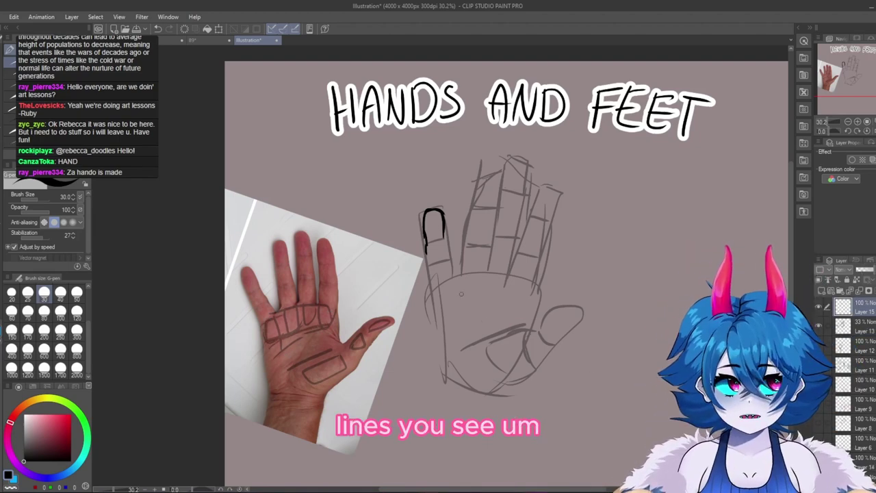
pyautogui.press('e')
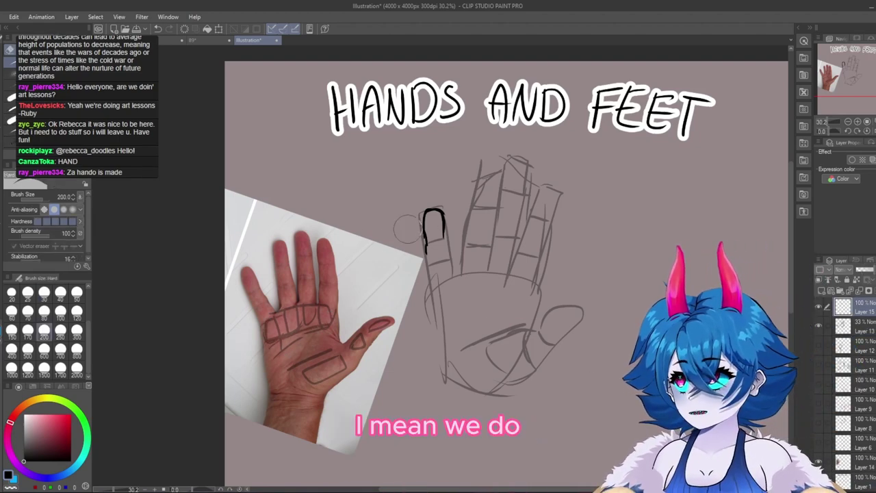
pyautogui.press('p')
pyautogui.moveTo(424, 233); pyautogui.dragTo(429, 265)
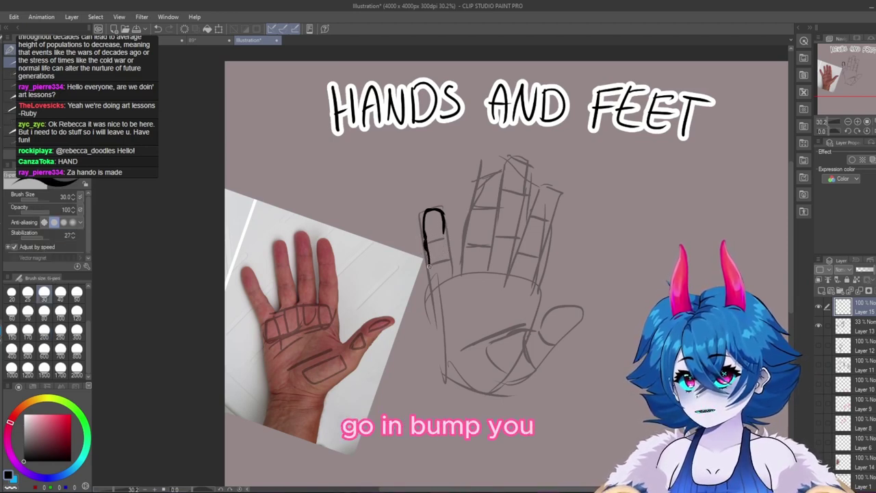
pyautogui.moveTo(444, 227)
pyautogui.mouseDown()
pyautogui.moveTo(454, 277)
pyautogui.moveTo(465, 263)
pyautogui.moveTo(469, 212)
pyautogui.mouseUp()
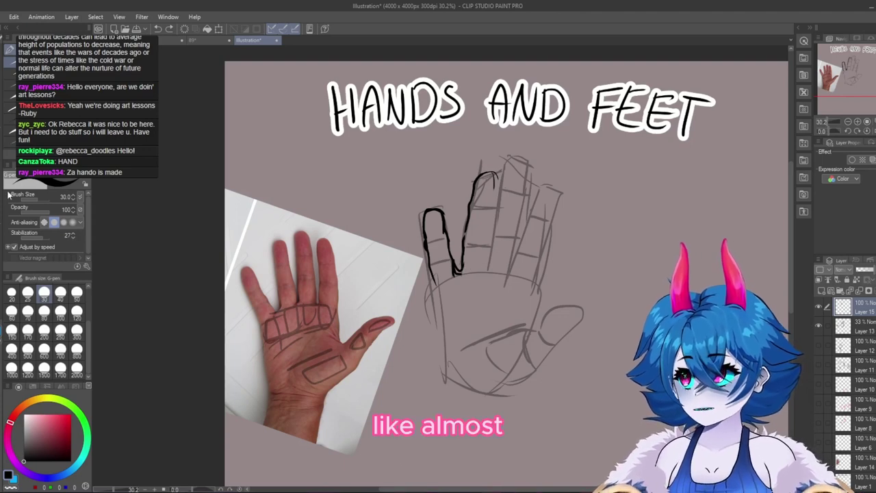
pyautogui.press('e')
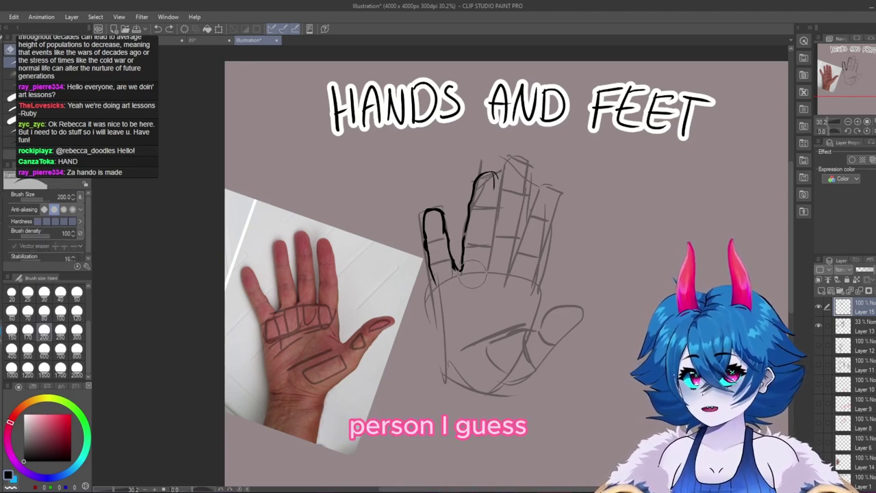
pyautogui.press('p')
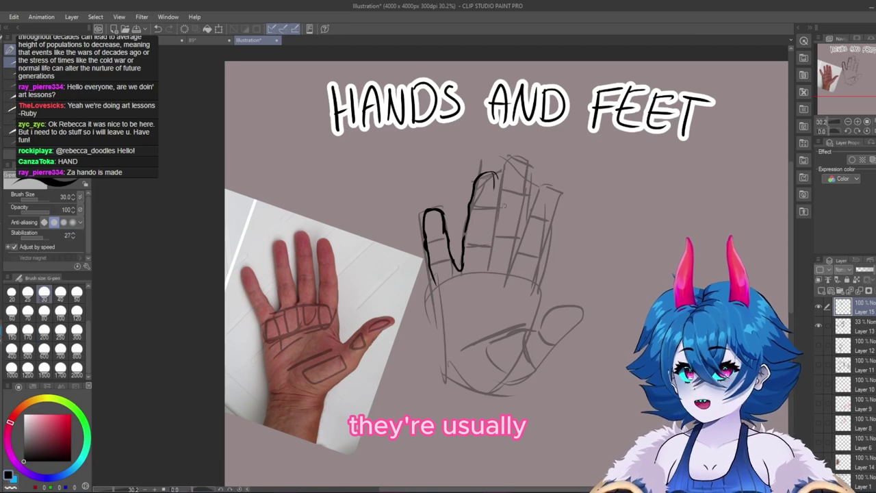
# - Ink the rest of the ring finger and the middle finger with slight bumps at the joints, redoing uneven strokes
pyautogui.moveTo(494, 176); pyautogui.dragTo(496, 205)
pyautogui.moveTo(490, 243); pyautogui.dragTo(491, 252)
pyautogui.hotkey('ctrl', 'z')
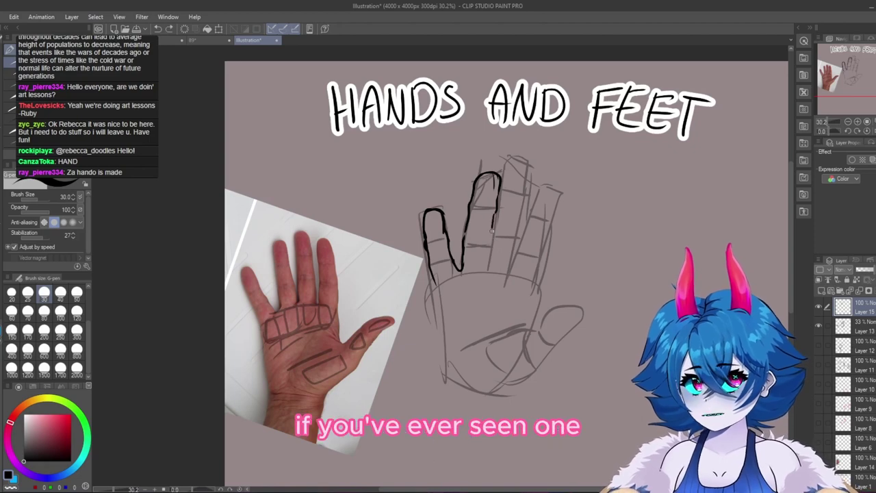
pyautogui.moveTo(497, 213); pyautogui.dragTo(487, 270)
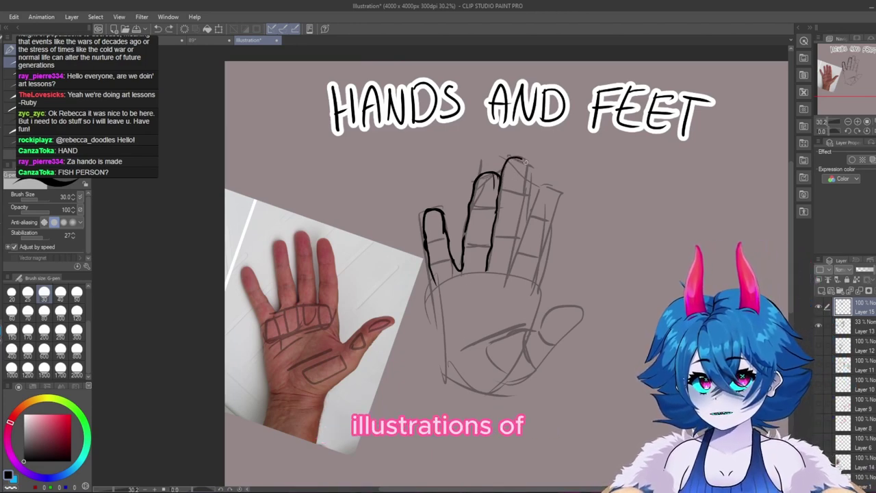
pyautogui.moveTo(526, 161); pyautogui.dragTo(524, 193)
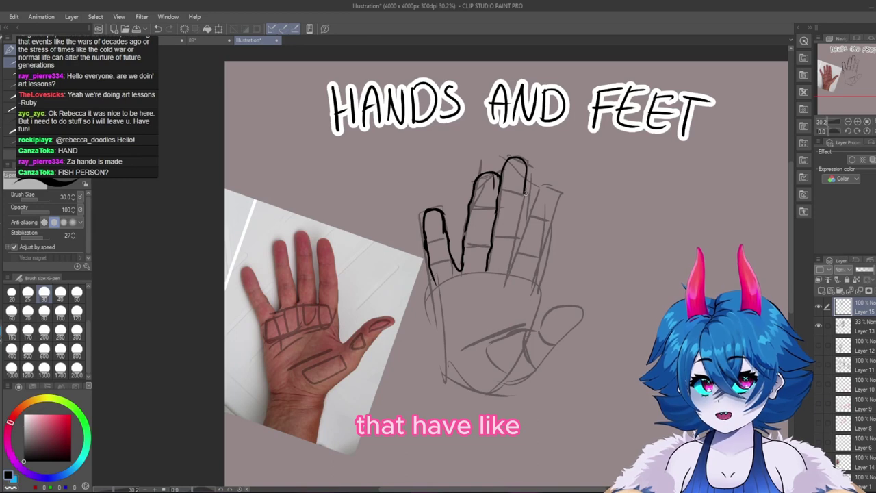
pyautogui.hotkey('ctrl', 'z')
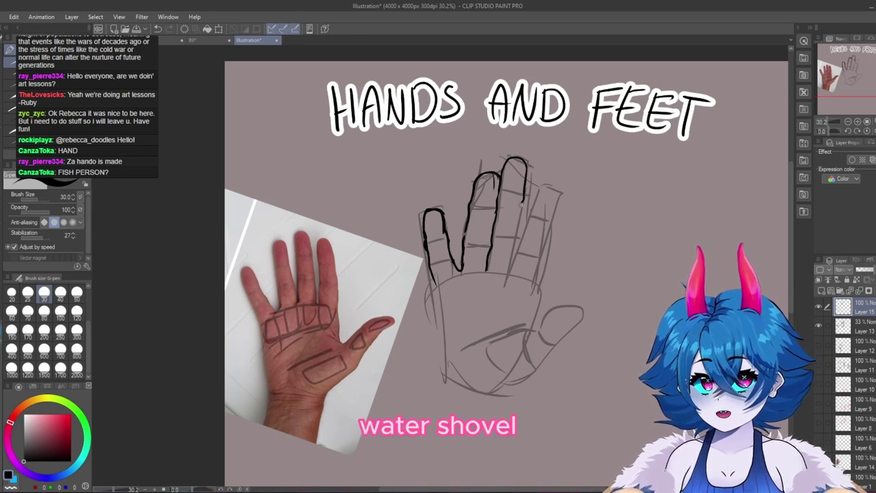
pyautogui.moveTo(518, 229); pyautogui.dragTo(514, 251)
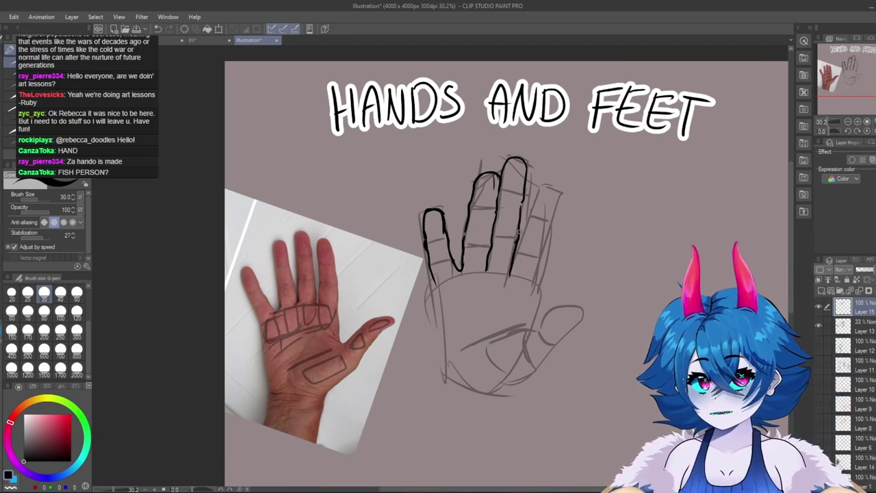
# - Ink the index finger, the thumb down to the wrist and the outer palm edge below the pinky
pyautogui.moveTo(538, 204); pyautogui.dragTo(559, 202)
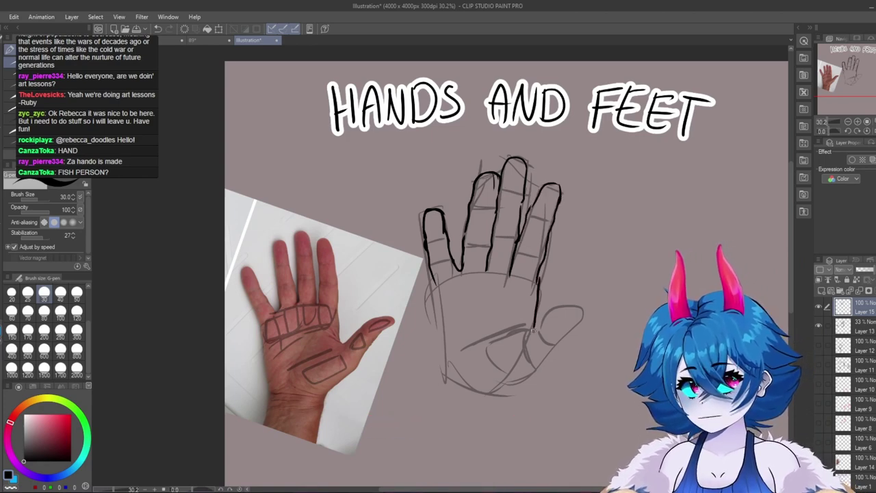
pyautogui.moveTo(532, 330)
pyautogui.mouseDown()
pyautogui.moveTo(574, 307)
pyautogui.moveTo(580, 325)
pyautogui.moveTo(512, 391)
pyautogui.mouseUp()
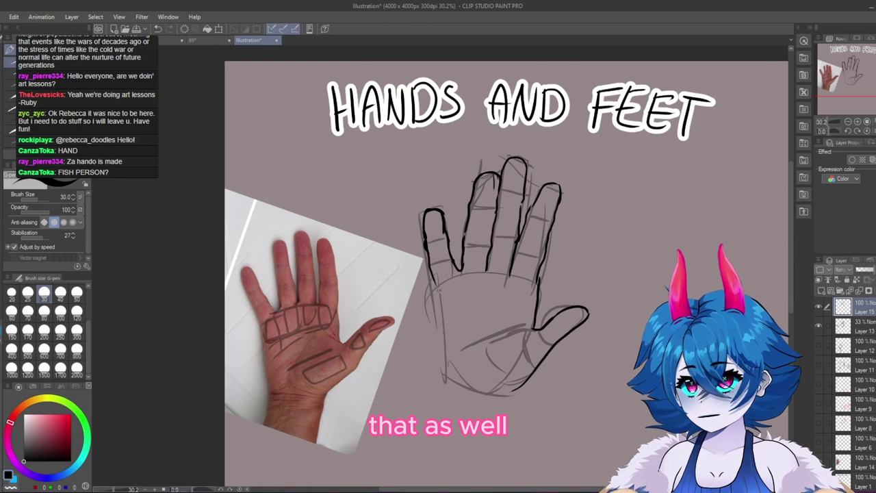
pyautogui.moveTo(430, 277); pyautogui.dragTo(446, 384)
pyautogui.press('m')
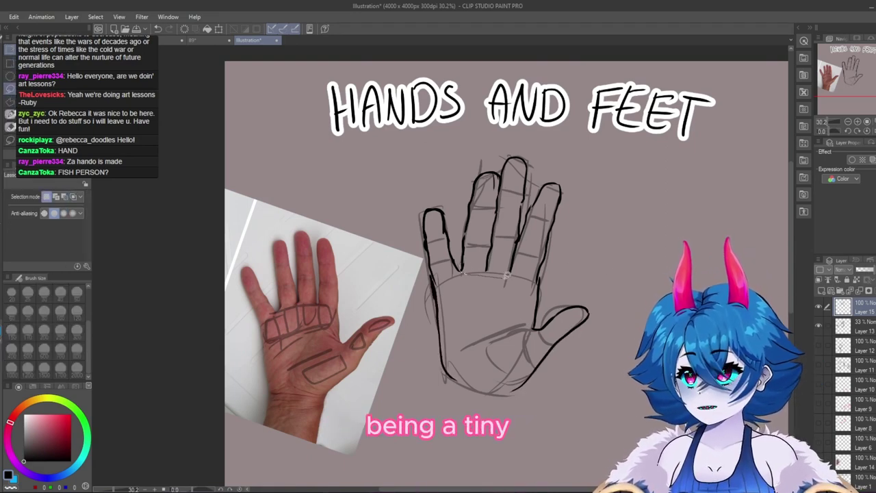
# - Lasso the inked index, middle and ring fingers and free-transform them slightly taller, then clear the selection
pyautogui.moveTo(538, 278); pyautogui.dragTo(580, 207)
pyautogui.moveTo(457, 164); pyautogui.dragTo(460, 272)
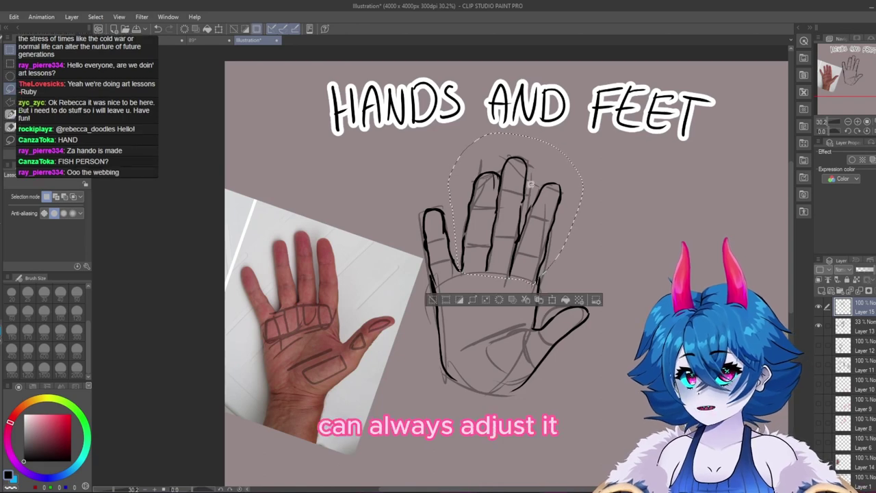
pyautogui.click(551, 299)
pyautogui.moveTo(515, 132); pyautogui.dragTo(515, 122)
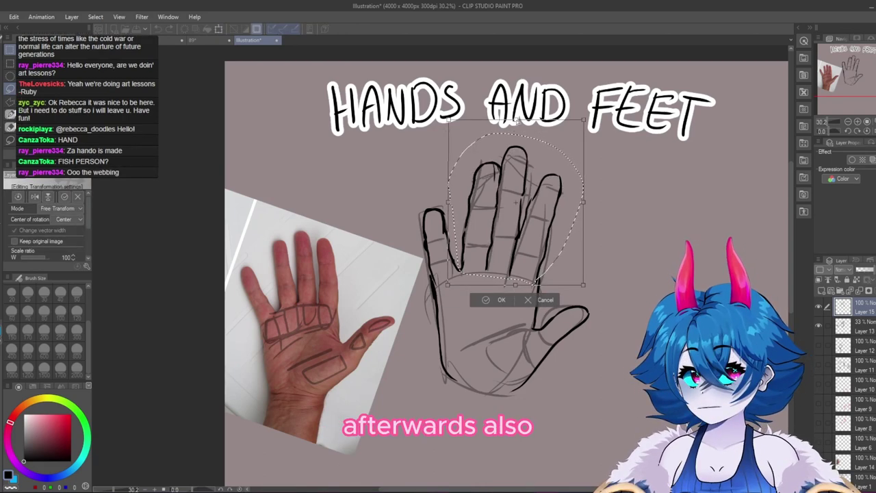
pyautogui.press('Return')
pyautogui.hotkey('ctrl', 'd')
# - Point out the webbing beside the index finger with a temporary arrow, and ink both sides of the wrist below the palm
pyautogui.press('p')
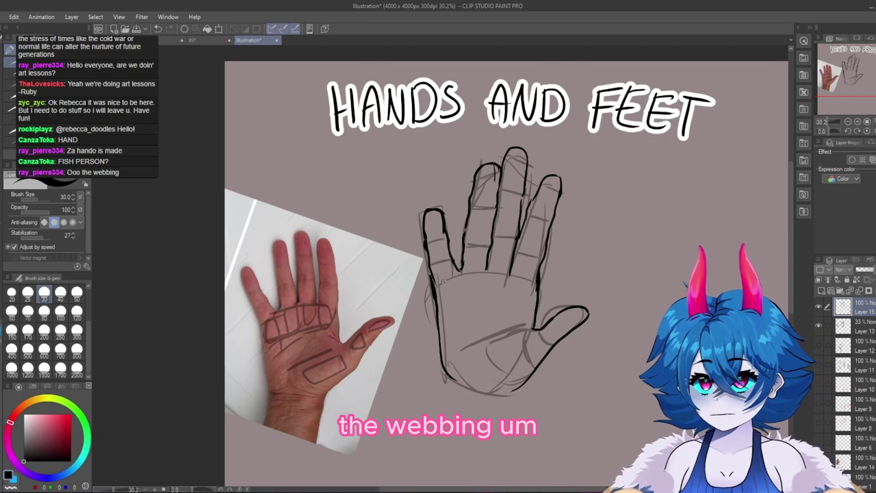
pyautogui.moveTo(569, 265); pyautogui.dragTo(578, 289)
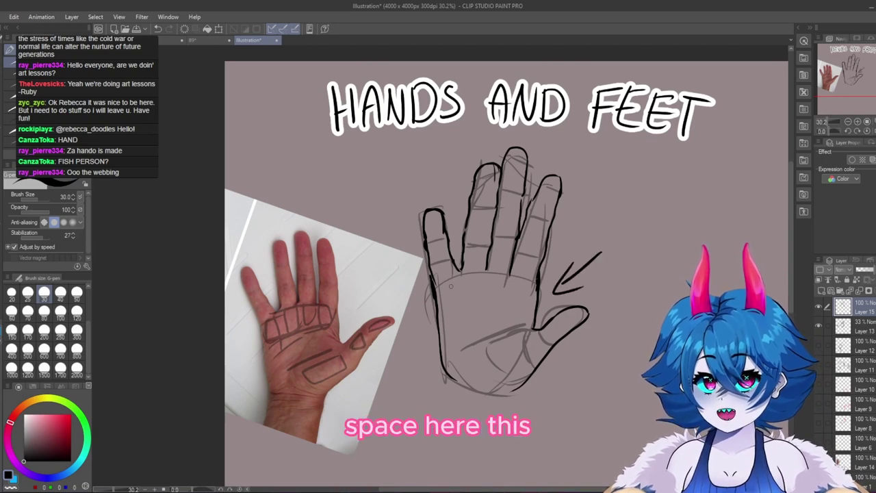
pyautogui.moveTo(438, 283); pyautogui.dragTo(538, 271)
pyautogui.moveTo(471, 345); pyautogui.dragTo(446, 283)
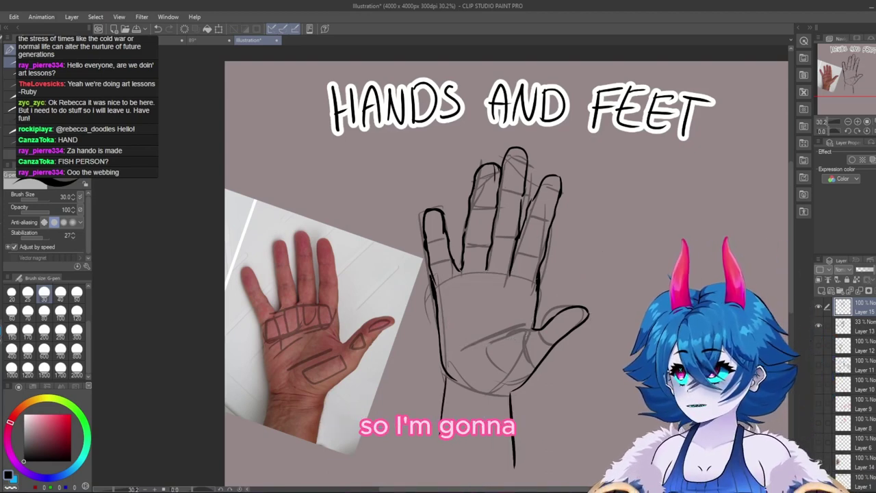
# - Lasso the inked index finger, tilt it slightly outward, and erase and redraw its inner edge
pyautogui.press('m')
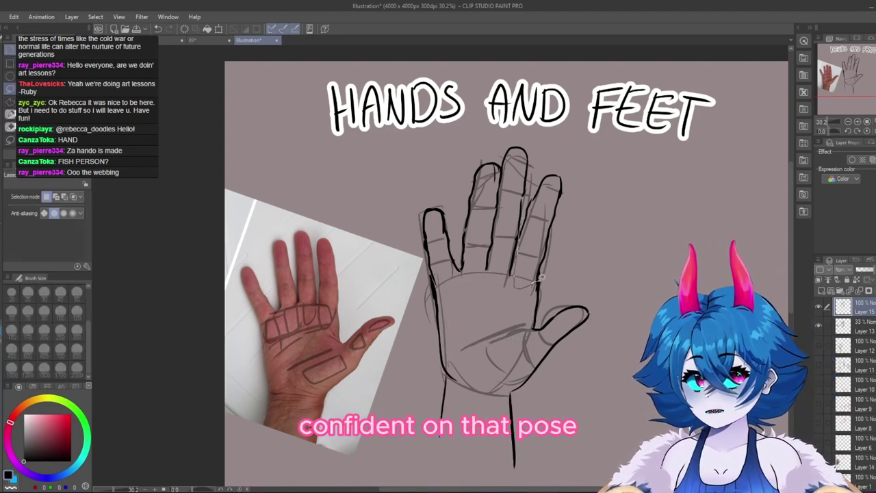
pyautogui.press('e')
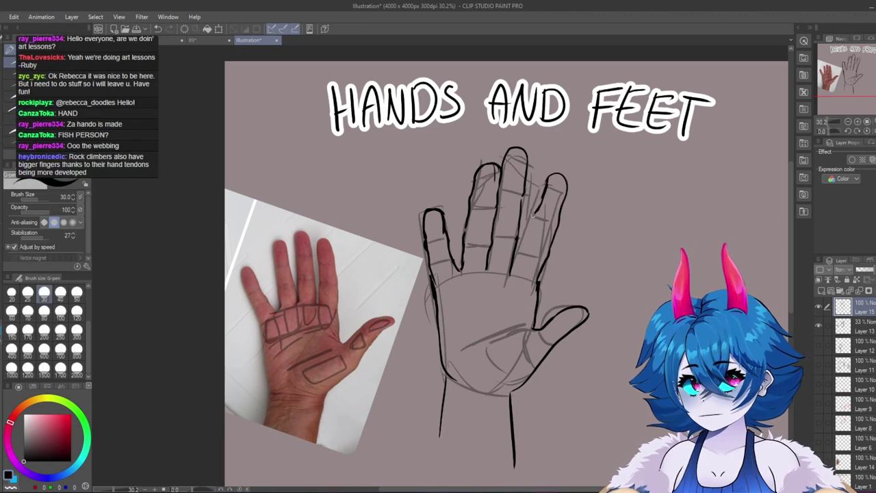
# - Ink the curved line across the finger bases and the short crease strokes across the upper palm
pyautogui.press('p')
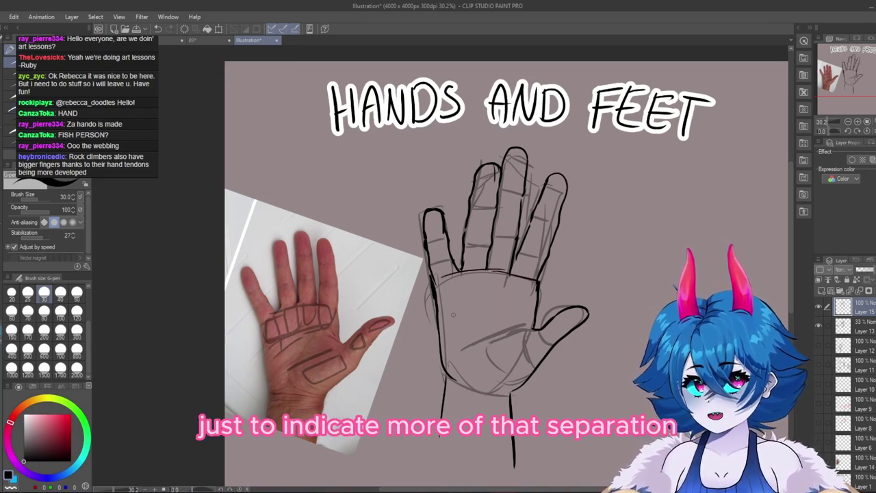
pyautogui.moveTo(447, 318)
pyautogui.mouseDown()
pyautogui.moveTo(489, 304)
pyautogui.moveTo(528, 309)
pyautogui.mouseUp()
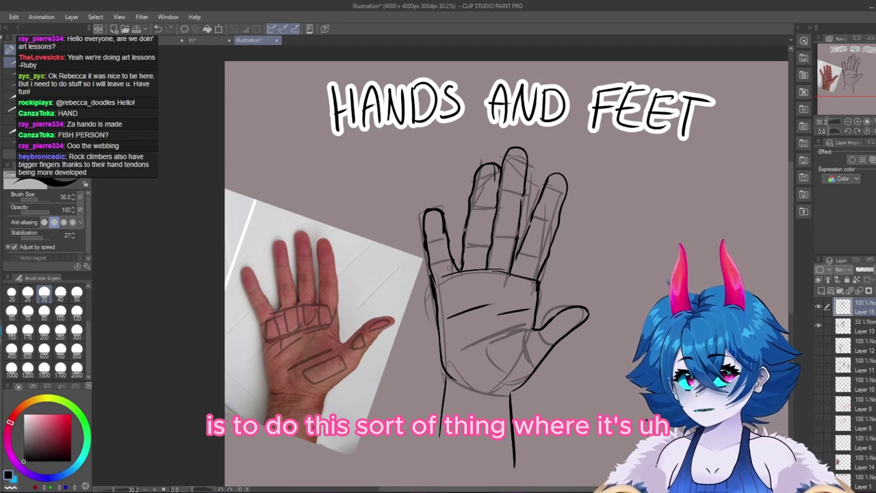
# - Lasso all four inked fingers above the palm line and start a scale/rotate transformation on them
pyautogui.moveTo(584, 266); pyautogui.dragTo(551, 277)
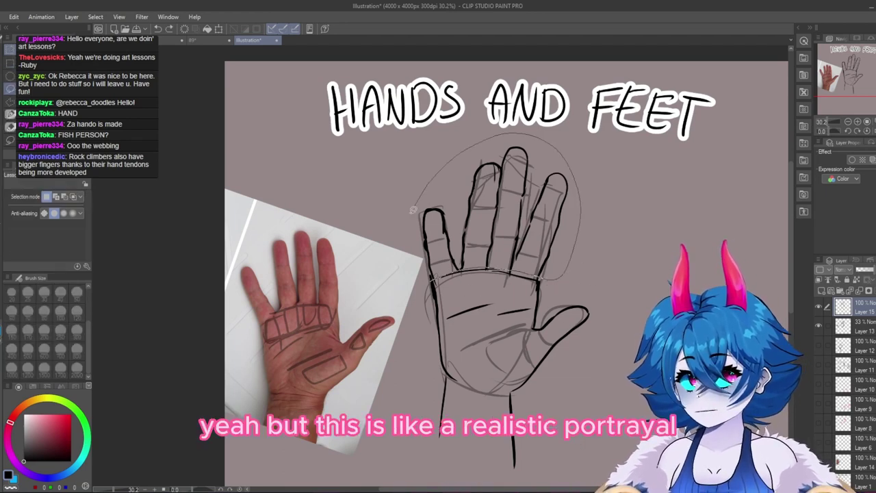
pyautogui.moveTo(415, 211); pyautogui.dragTo(405, 247)
pyautogui.hotkey('ctrl', 't')
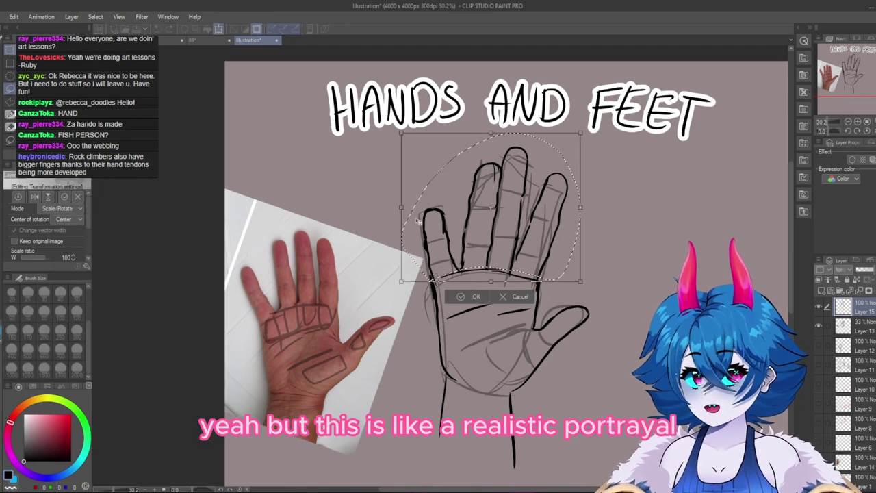
# - Squash the selected fingers of the hand drawing slightly shorter with a free transform and apply it
pyautogui.click(63, 237)
pyautogui.moveTo(491, 134); pyautogui.dragTo(488, 141)
pyautogui.click(456, 296)
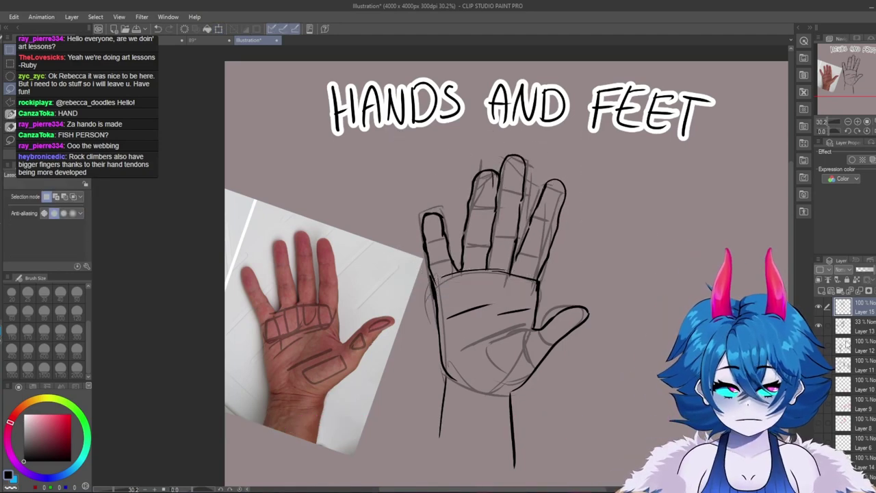
# - Hide the rough sketch on Layer 13 and refine the palm by adding a diagonal thumb crease and breaking up the finger-base line
pyautogui.click(819, 325)
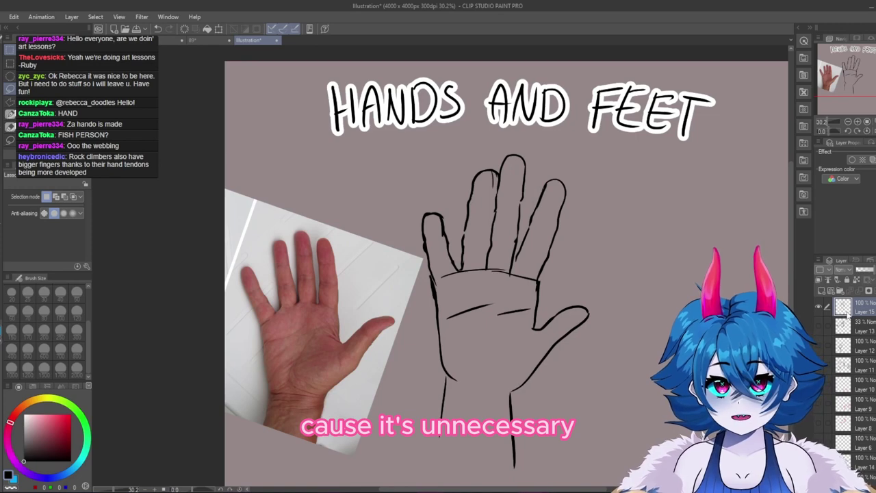
pyautogui.press('p')
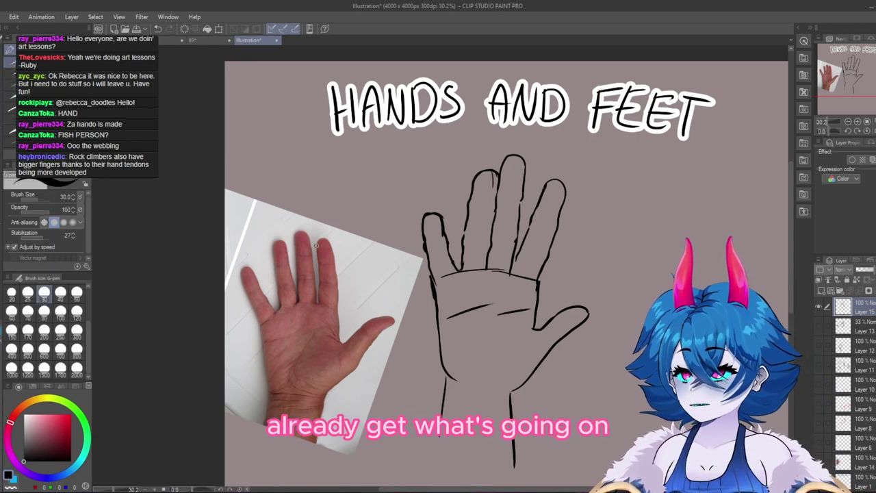
pyautogui.moveTo(492, 346); pyautogui.dragTo(529, 328)
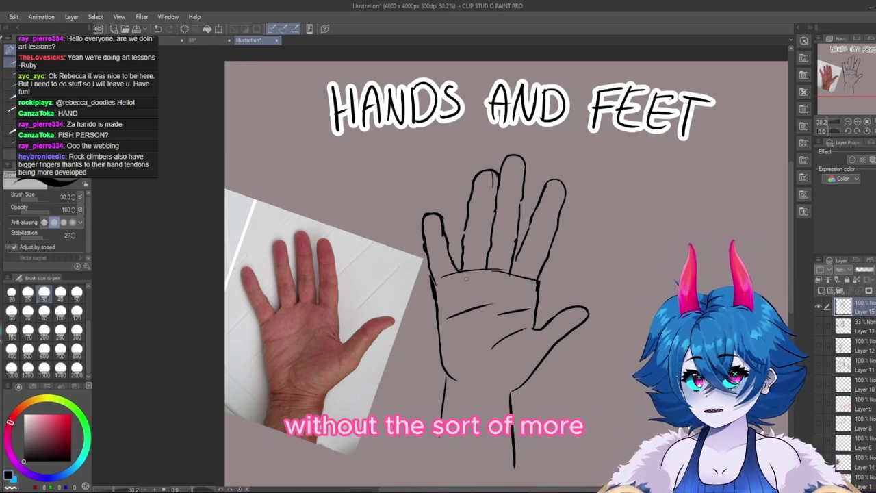
pyautogui.press('e')
pyautogui.scroll(-1, 110, 236)
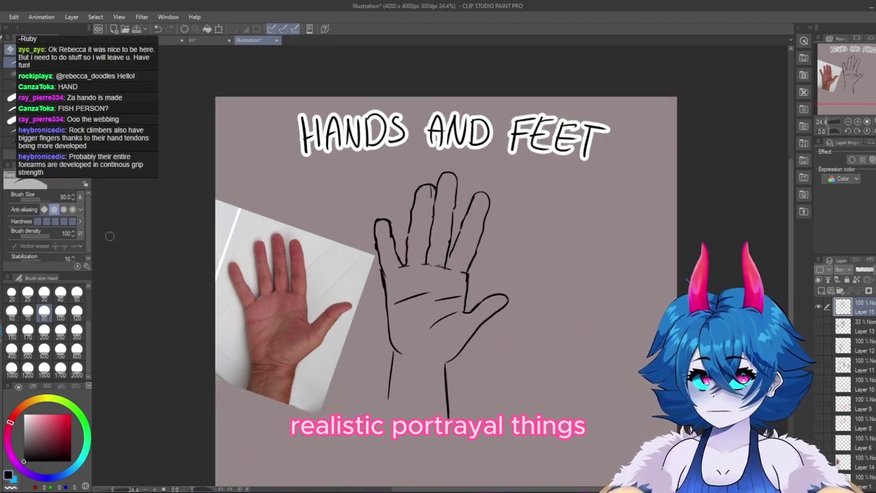
# - Lasso the thumb and stretch it outward to about 116% width with a free transform
pyautogui.press('m')
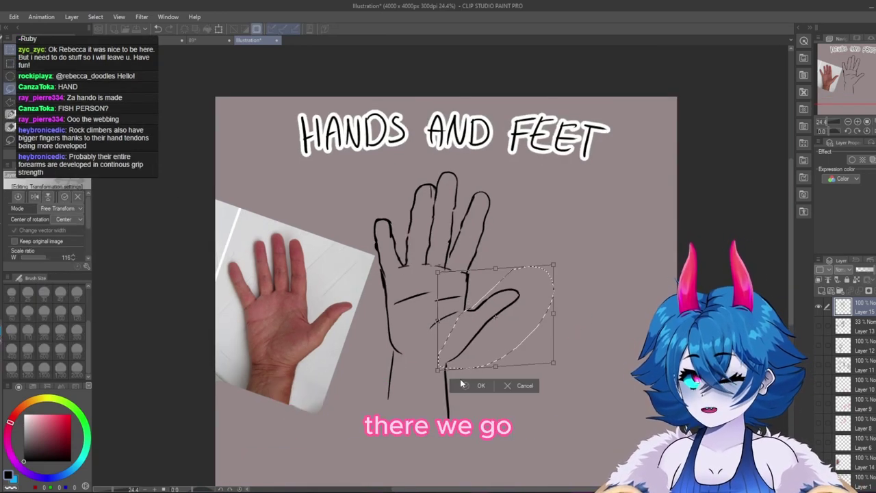
pyautogui.click(461, 385)
pyautogui.hotkey('ctrl', 'd')
pyautogui.scroll(1, 267, 326)
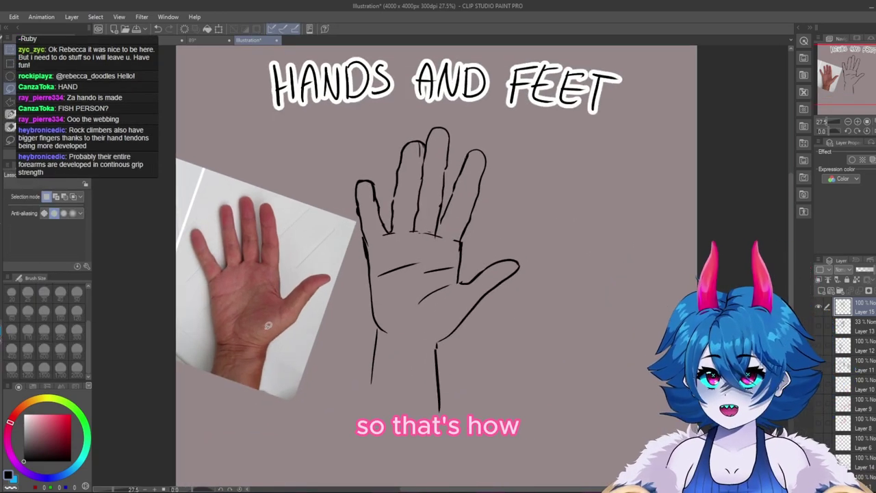
# - Hide the realistic hand line art on Layer 15 and add a new empty layer above it
pyautogui.click(818, 308)
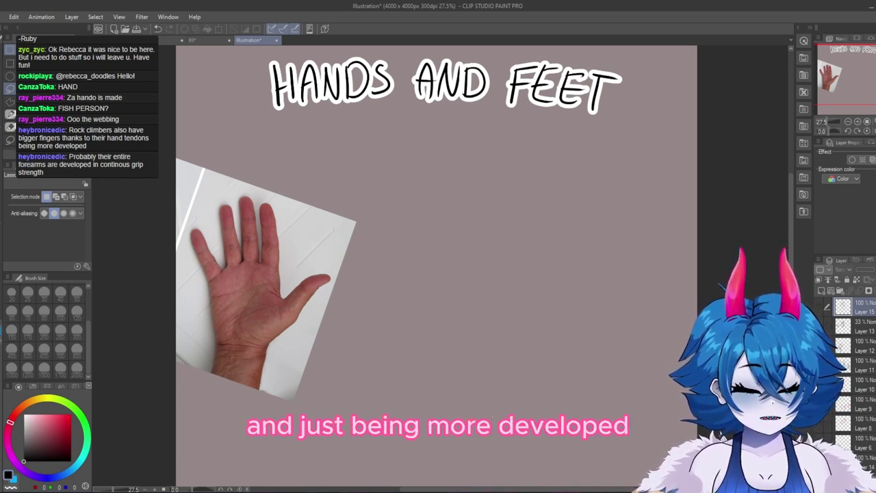
pyautogui.scroll(-2, 418, 309)
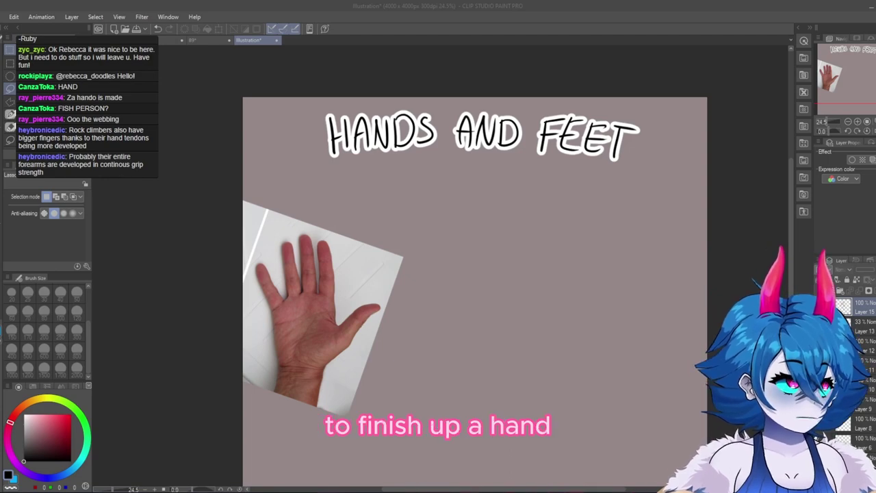
pyautogui.click(547, 398)
pyautogui.scroll(-1, 534, 429)
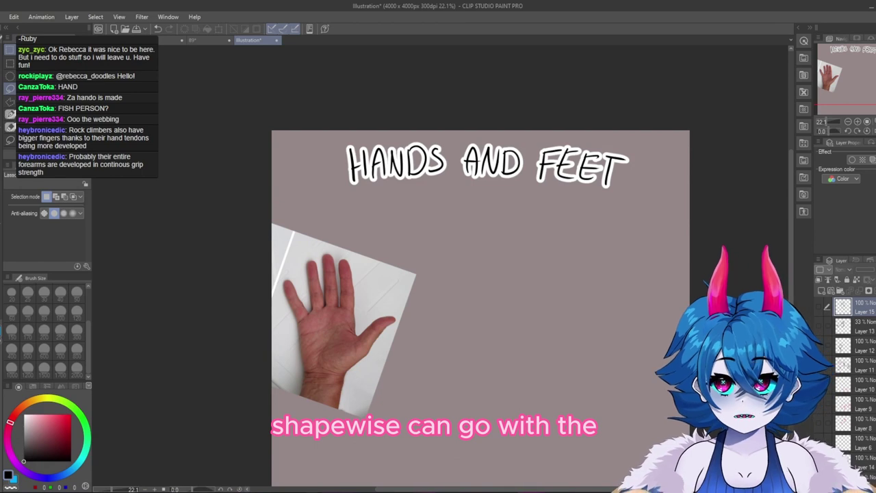
pyautogui.click(817, 307)
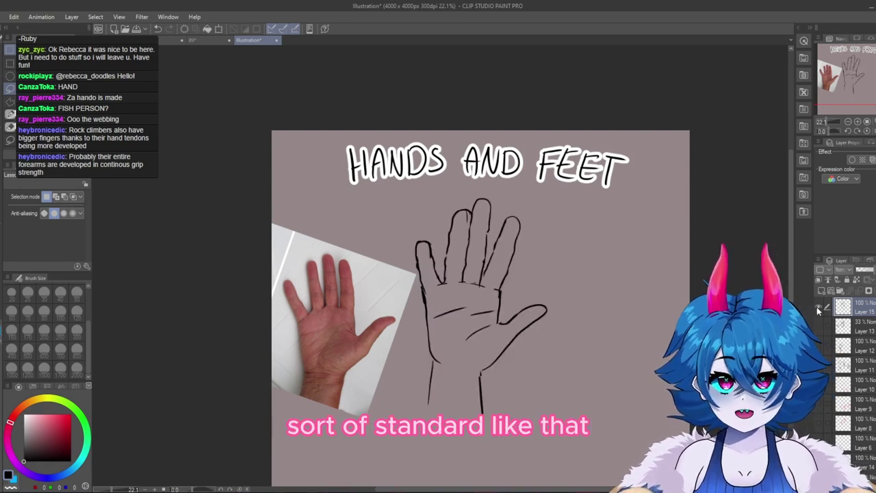
pyautogui.click(818, 308)
pyautogui.click(821, 290)
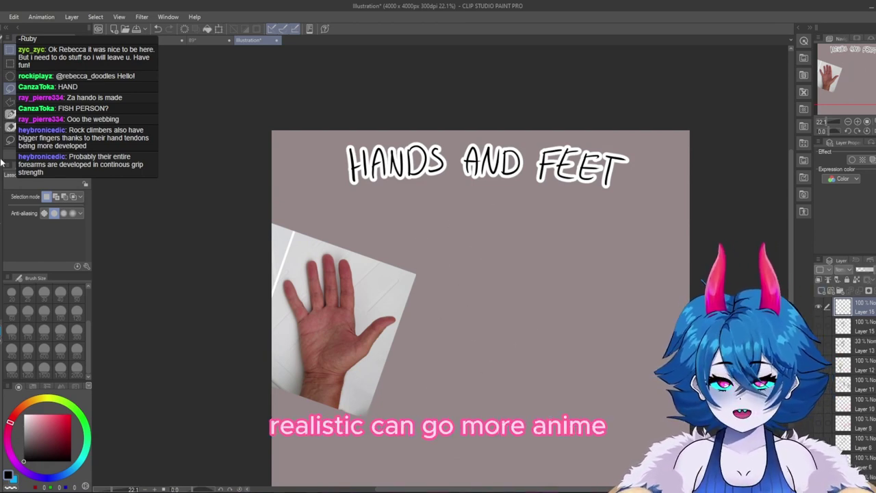
# - Sketch a simplified anime-style open hand beside the photo with the G-pen, using a rounded palm, straight fingers and a thumb
pyautogui.press('p')
pyautogui.moveTo(484, 317); pyautogui.dragTo(563, 315)
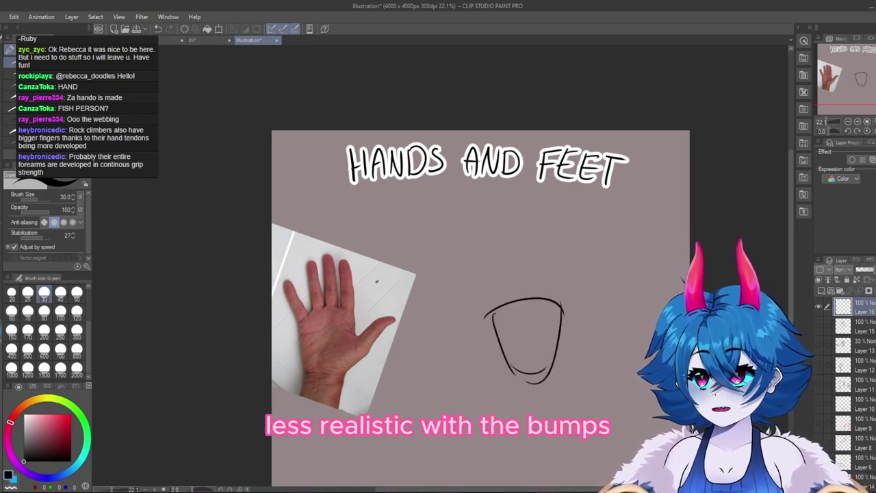
pyautogui.moveTo(534, 293); pyautogui.dragTo(546, 233)
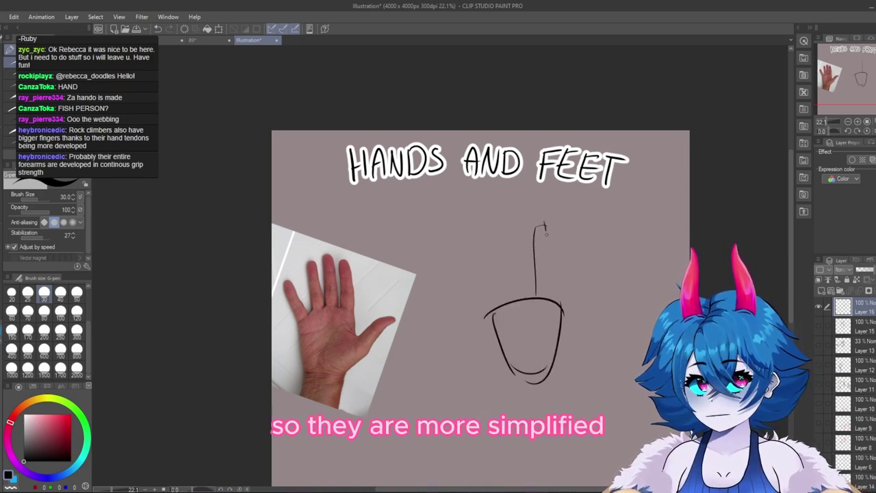
pyautogui.moveTo(525, 295); pyautogui.dragTo(511, 229)
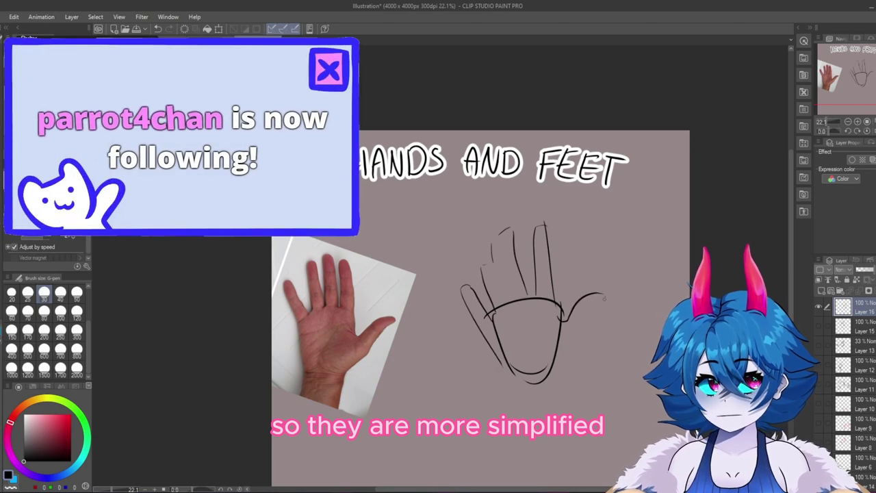
pyautogui.hotkey('ctrl', 'z')
pyautogui.moveTo(565, 320); pyautogui.dragTo(545, 375)
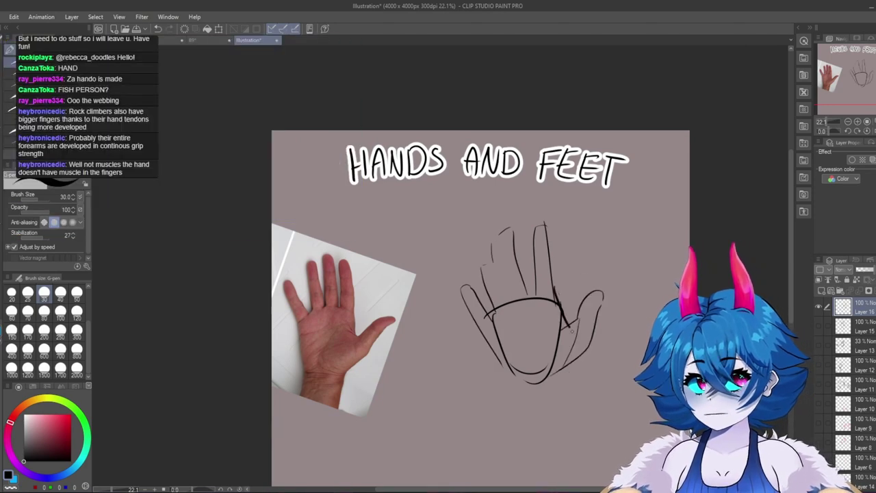
pyautogui.moveTo(507, 311); pyautogui.dragTo(491, 231)
pyautogui.moveTo(495, 326); pyautogui.dragTo(553, 301)
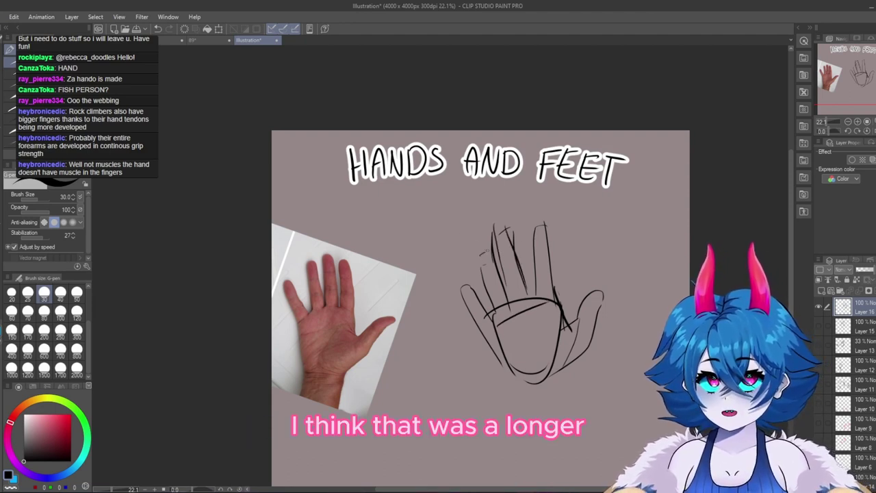
# - Stretch the anime hand's upper fingers longer and tilt them slightly toward the photo, adding pen strokes at the fingertips
pyautogui.press('m')
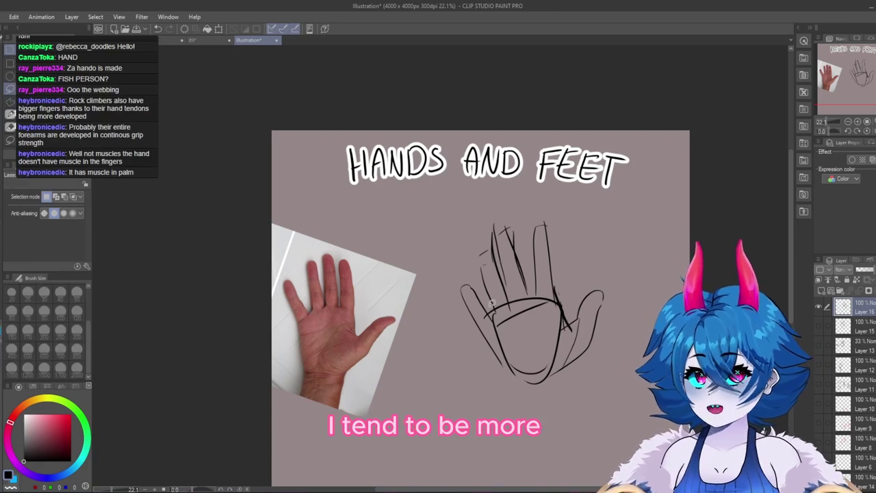
pyautogui.moveTo(490, 308)
pyautogui.mouseDown()
pyautogui.moveTo(562, 299)
pyautogui.moveTo(501, 200)
pyautogui.moveTo(468, 301)
pyautogui.mouseUp()
pyautogui.hotkey('ctrl', 't')
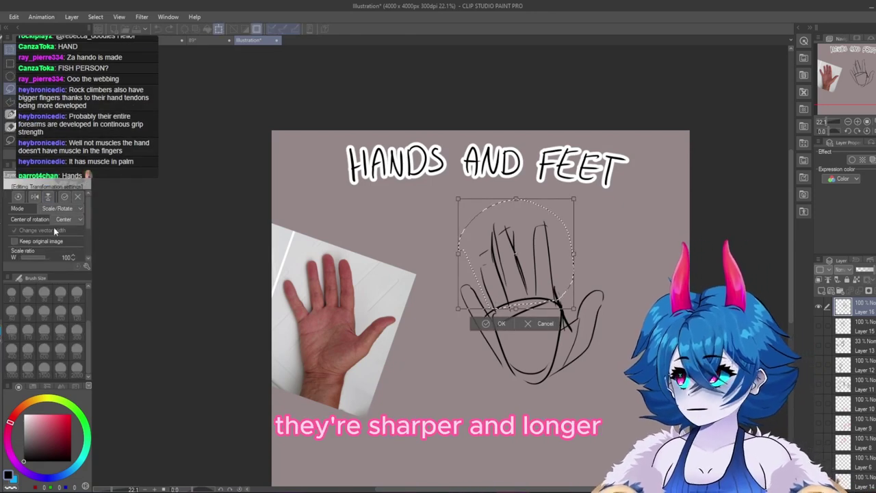
pyautogui.moveTo(517, 199); pyautogui.dragTo(503, 168)
pyautogui.click(502, 327)
pyautogui.press('p')
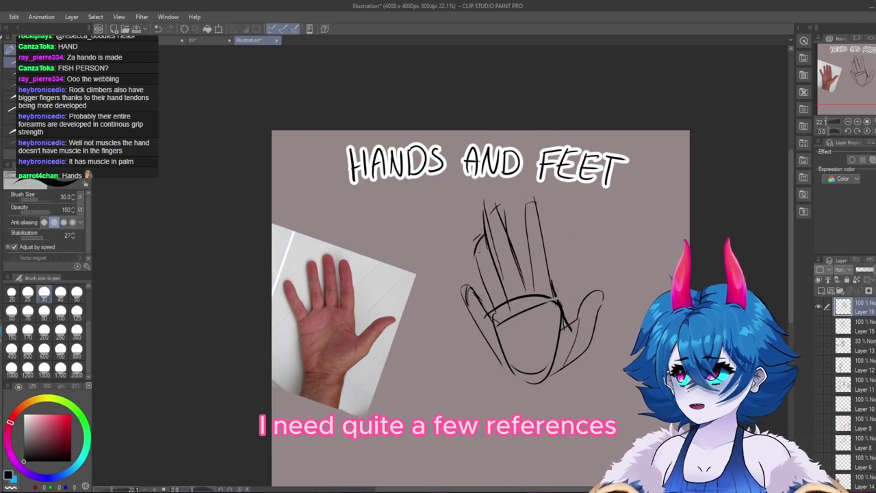
# - Lasso the anime hand's thumb and transform it narrower, closer to the palm
pyautogui.press('m')
pyautogui.moveTo(570, 317)
pyautogui.mouseDown()
pyautogui.moveTo(616, 301)
pyautogui.moveTo(568, 363)
pyautogui.mouseUp()
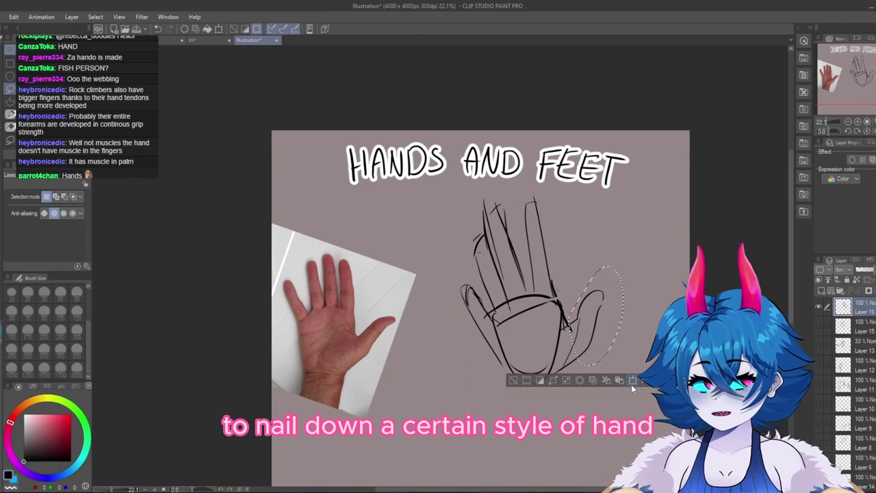
pyautogui.hotkey('ctrl', 't')
pyautogui.moveTo(626, 345); pyautogui.dragTo(594, 330)
pyautogui.press('Return')
pyautogui.hotkey('ctrl', 'd')
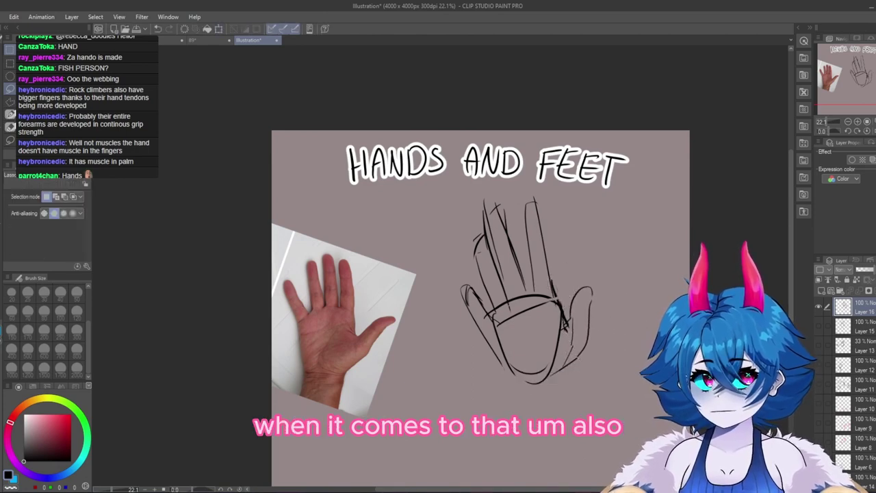
# - Hide the anime hand and, on a new layer, sketch a simple cartoon hand pinching a small ball beneath a round face
pyautogui.click(819, 307)
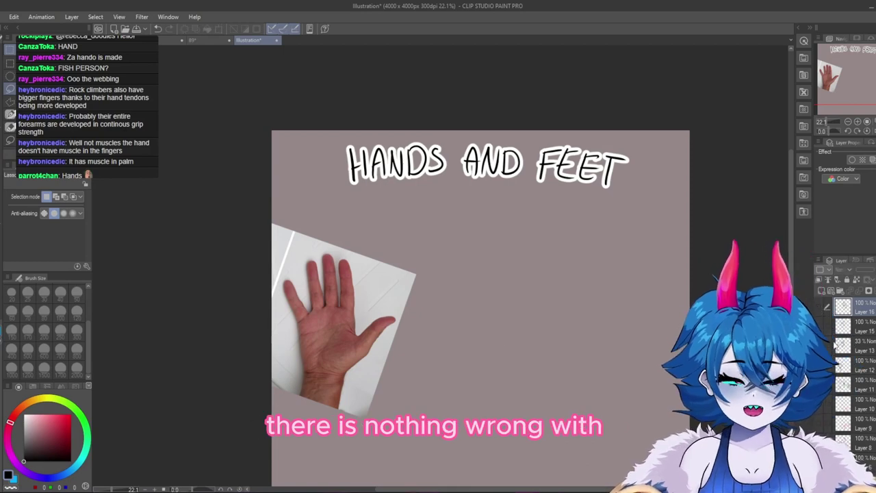
pyautogui.click(820, 294)
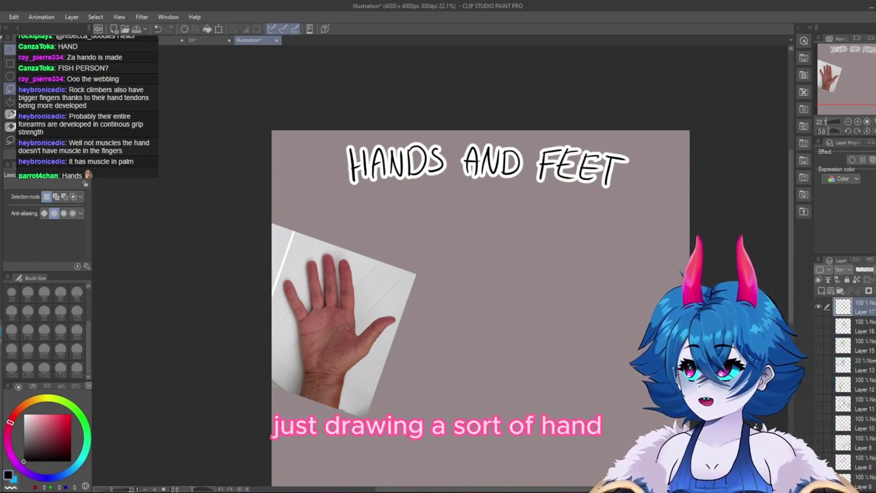
pyautogui.press('p')
pyautogui.moveTo(481, 308)
pyautogui.mouseDown()
pyautogui.moveTo(506, 257)
pyautogui.moveTo(526, 250)
pyautogui.mouseUp()
pyautogui.moveTo(538, 242)
pyautogui.mouseDown()
pyautogui.moveTo(547, 239)
pyautogui.moveTo(532, 293)
pyautogui.moveTo(508, 331)
pyautogui.mouseUp()
pyautogui.moveTo(477, 309); pyautogui.dragTo(511, 341)
pyautogui.moveTo(531, 286)
pyautogui.mouseDown()
pyautogui.moveTo(567, 281)
pyautogui.moveTo(532, 330)
pyautogui.mouseUp()
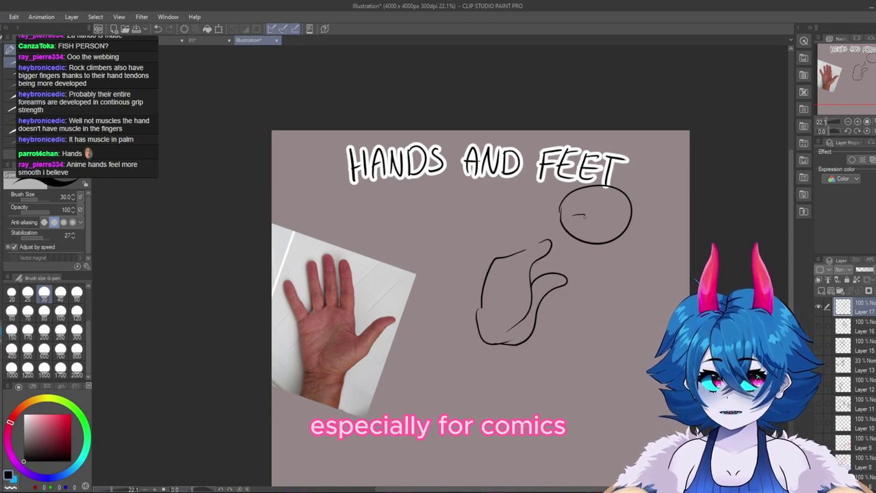
pyautogui.moveTo(583, 216)
pyautogui.mouseDown()
pyautogui.moveTo(569, 217)
pyautogui.moveTo(608, 215)
pyautogui.moveTo(581, 215)
pyautogui.mouseUp()
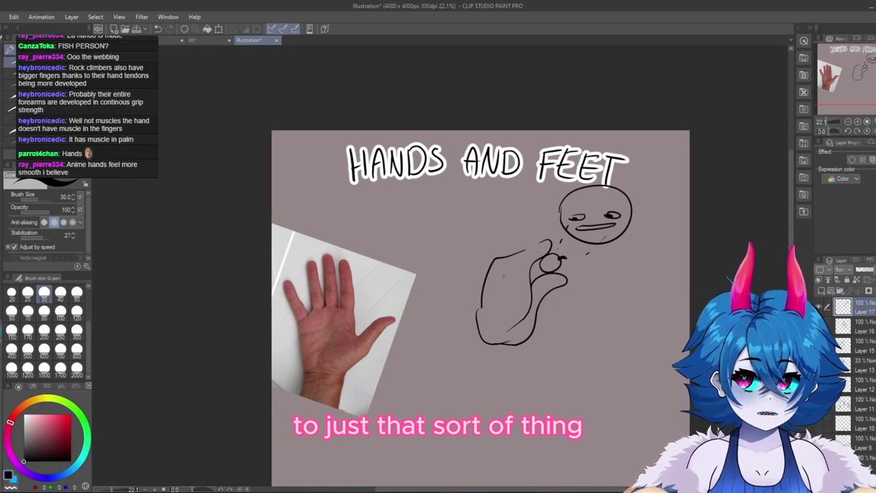
pyautogui.moveTo(497, 274)
pyautogui.mouseDown()
pyautogui.moveTo(522, 311)
pyautogui.moveTo(494, 332)
pyautogui.mouseUp()
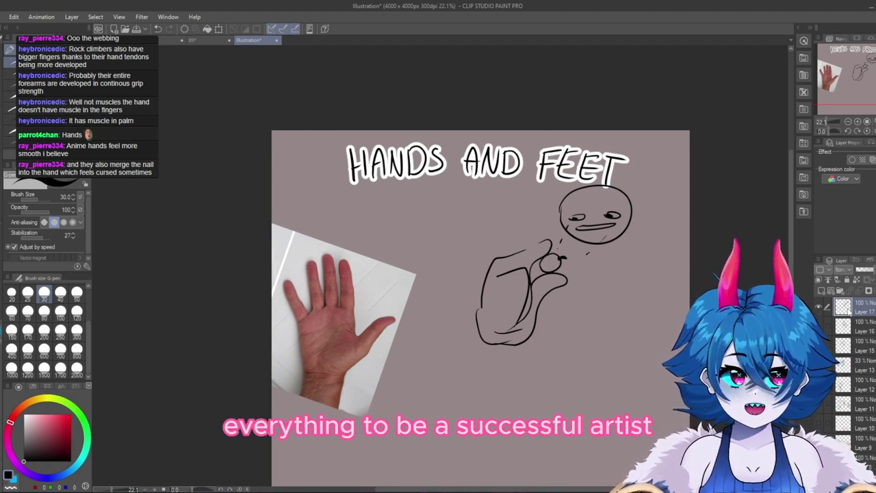
# - Hide the cartoon hand on Layer 17 and draw a large round face with sideways-looking eyes on a new layer
pyautogui.click(818, 306)
pyautogui.click(821, 290)
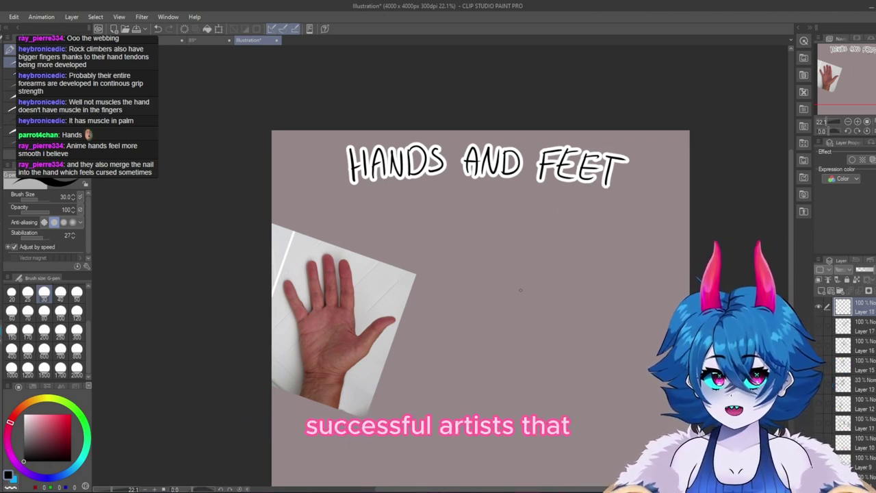
pyautogui.moveTo(482, 307)
pyautogui.mouseDown()
pyautogui.moveTo(487, 316)
pyautogui.moveTo(488, 293)
pyautogui.moveTo(498, 298)
pyautogui.mouseUp()
pyautogui.moveTo(505, 291); pyautogui.dragTo(531, 288)
pyautogui.moveTo(504, 308); pyautogui.dragTo(528, 301)
# - Draw a small smiling figure standing on a tall cylindrical pedestal, and an arrow pointing down at the large face
pyautogui.moveTo(616, 238); pyautogui.dragTo(637, 234)
pyautogui.click(621, 231)
pyautogui.click(643, 230)
pyautogui.moveTo(625, 246); pyautogui.dragTo(619, 291)
pyautogui.moveTo(620, 290); pyautogui.dragTo(651, 293)
pyautogui.hotkey('ctrl', 'z')
pyautogui.moveTo(625, 243); pyautogui.dragTo(619, 280)
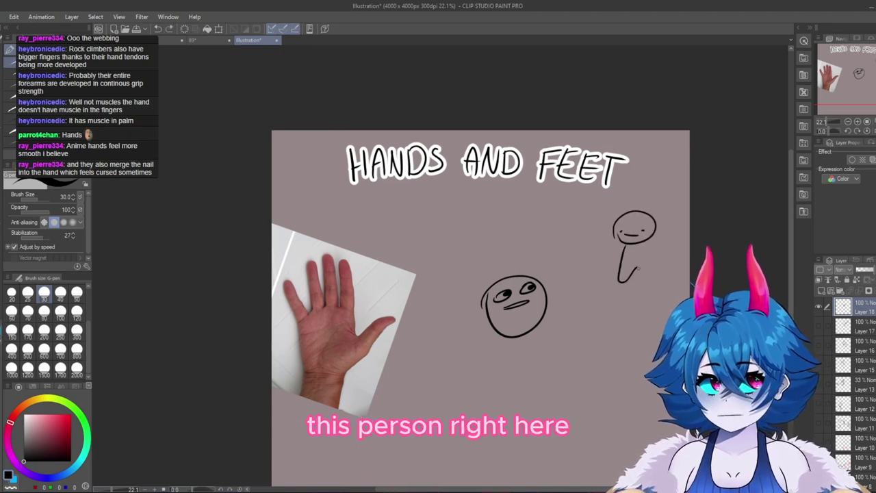
pyautogui.moveTo(650, 242); pyautogui.dragTo(649, 240)
pyautogui.moveTo(609, 278)
pyautogui.mouseDown()
pyautogui.moveTo(665, 290)
pyautogui.moveTo(668, 277)
pyautogui.mouseUp()
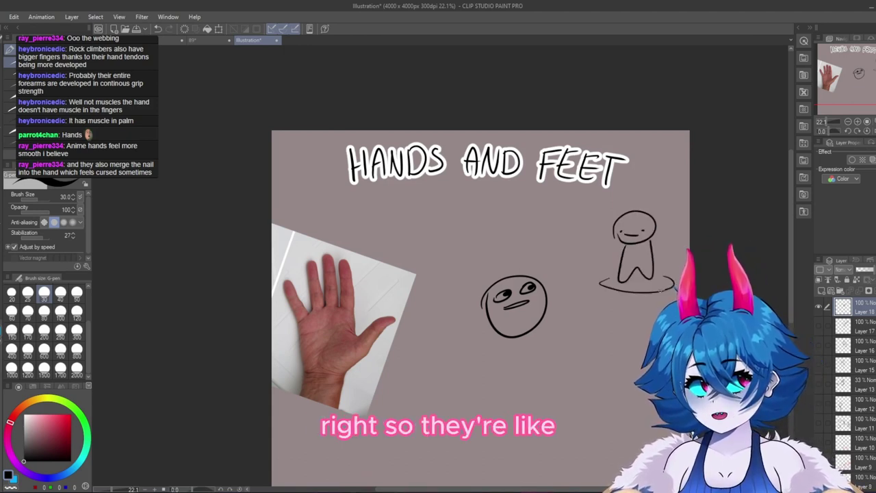
pyautogui.moveTo(595, 287); pyautogui.dragTo(586, 393)
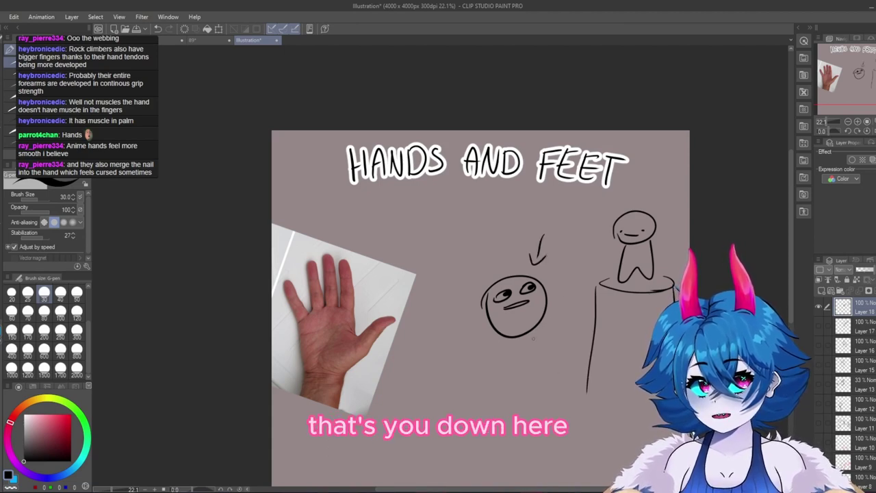
# - Give the large face a simple body with legs and an arm raised to its head
pyautogui.moveTo(548, 309)
pyautogui.mouseDown()
pyautogui.moveTo(540, 329)
pyautogui.moveTo(556, 335)
pyautogui.mouseUp()
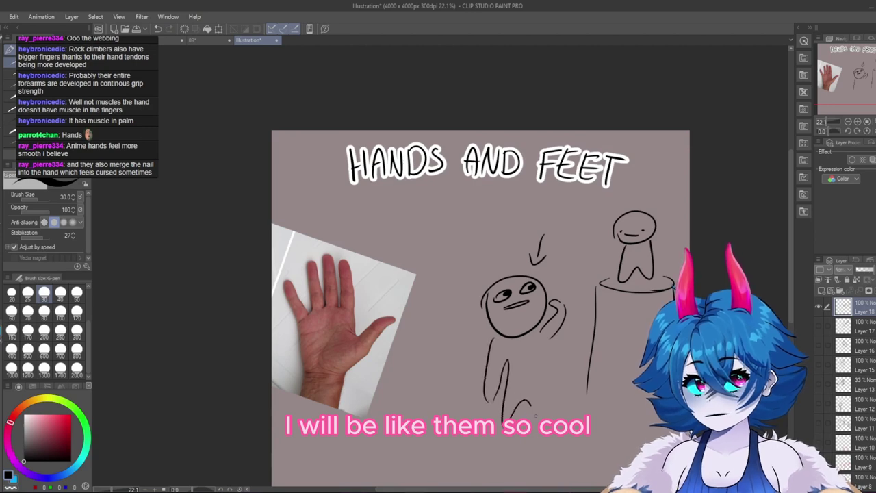
pyautogui.moveTo(530, 406); pyautogui.dragTo(548, 416)
# - Draw spotlight lines on both sides of the pedestal figure and a speech bubble containing "10" above its head
pyautogui.moveTo(669, 152); pyautogui.dragTo(674, 236)
pyautogui.moveTo(604, 204); pyautogui.dragTo(591, 277)
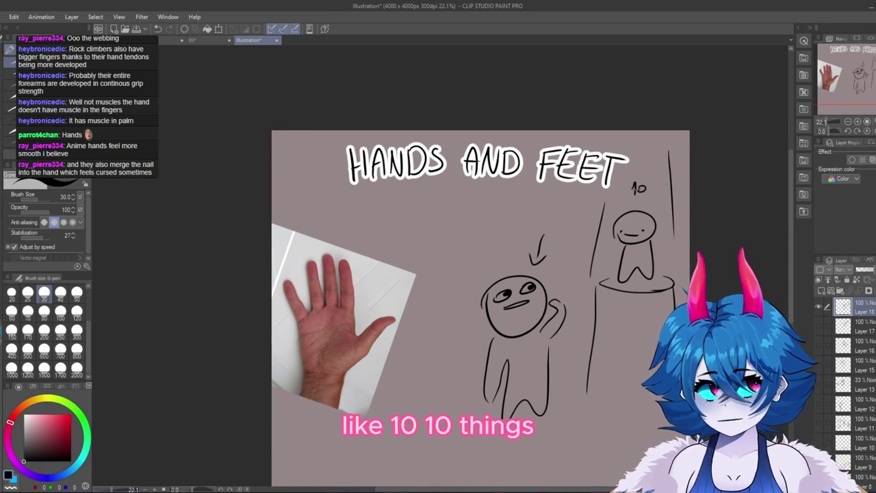
pyautogui.moveTo(635, 179)
pyautogui.mouseDown()
pyautogui.moveTo(626, 197)
pyautogui.moveTo(637, 177)
pyautogui.mouseUp()
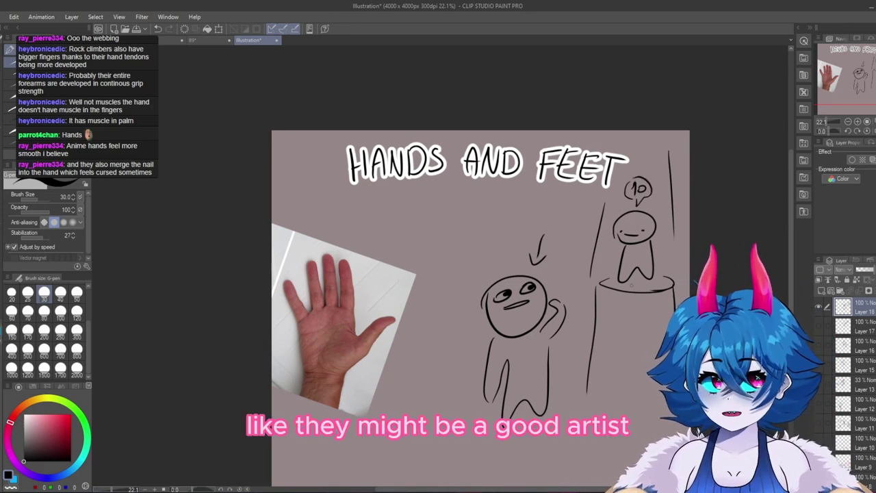
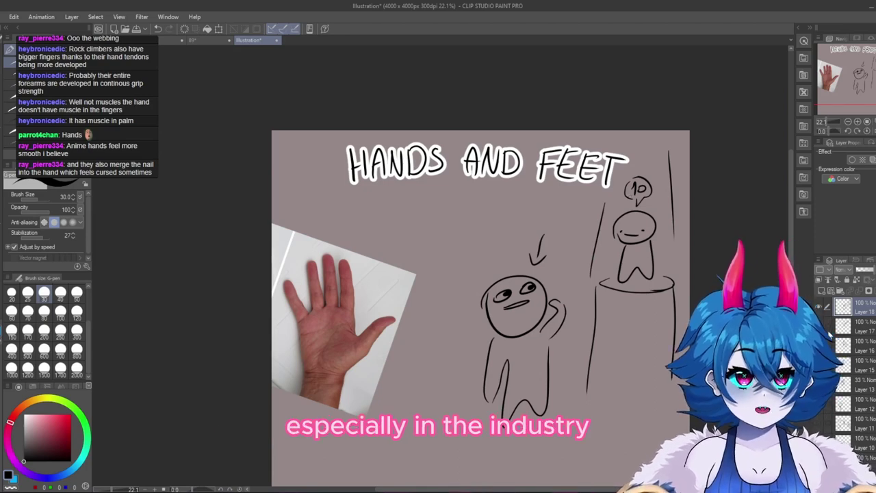
# - Hide the pedestal doodle on Layer 18 and draw two large oval eyes with lowered pupils on a new layer
pyautogui.click(820, 307)
pyautogui.click(819, 307)
pyautogui.click(820, 307)
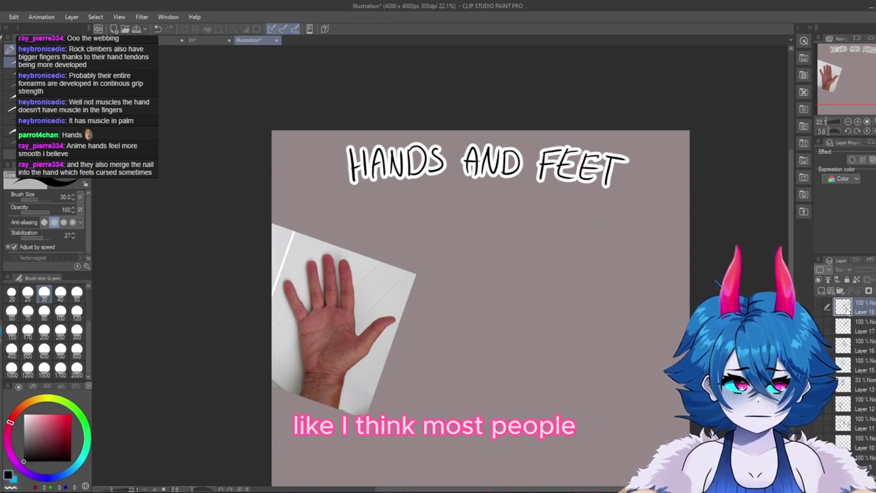
pyautogui.click(821, 289)
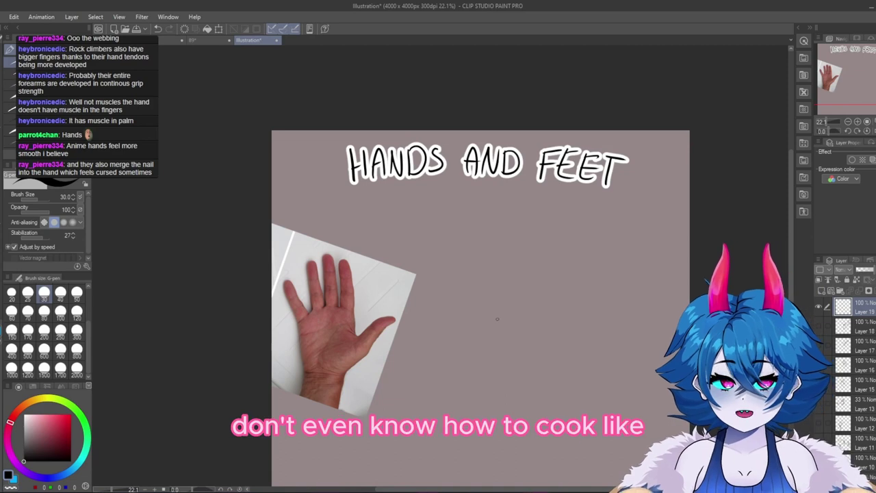
pyautogui.moveTo(497, 318)
pyautogui.mouseDown()
pyautogui.moveTo(548, 322)
pyautogui.moveTo(486, 319)
pyautogui.moveTo(510, 328)
pyautogui.mouseUp()
pyautogui.moveTo(562, 327)
pyautogui.mouseDown()
pyautogui.moveTo(611, 327)
pyautogui.moveTo(565, 330)
pyautogui.moveTo(580, 327)
pyautogui.mouseUp()
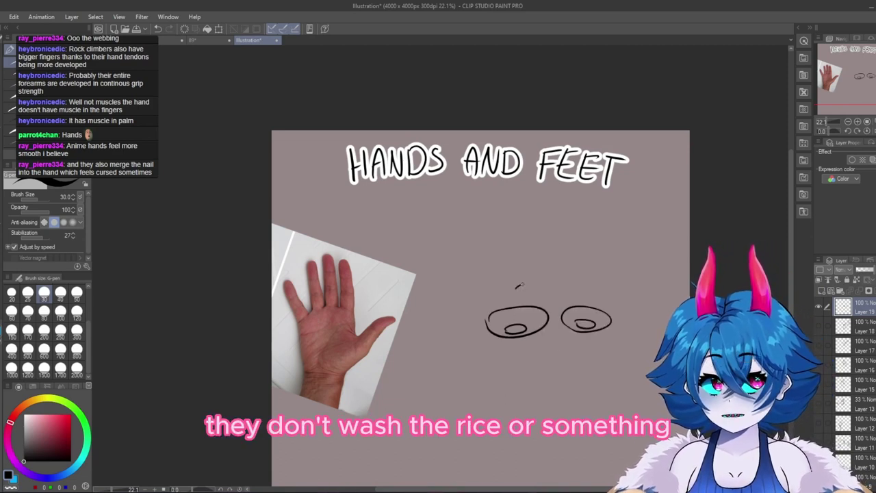
# - Add short eyebrows, a thin flat oval between the eyes, and a wide oval shape with inner marks below the face
pyautogui.moveTo(515, 287); pyautogui.dragTo(534, 282)
pyautogui.moveTo(578, 280); pyautogui.dragTo(594, 282)
pyautogui.moveTo(526, 342); pyautogui.dragTo(574, 340)
pyautogui.moveTo(487, 405)
pyautogui.mouseDown()
pyautogui.moveTo(605, 405)
pyautogui.moveTo(520, 426)
pyautogui.moveTo(514, 411)
pyautogui.mouseUp()
pyautogui.moveTo(521, 410); pyautogui.dragTo(563, 405)
pyautogui.moveTo(573, 405); pyautogui.dragTo(590, 409)
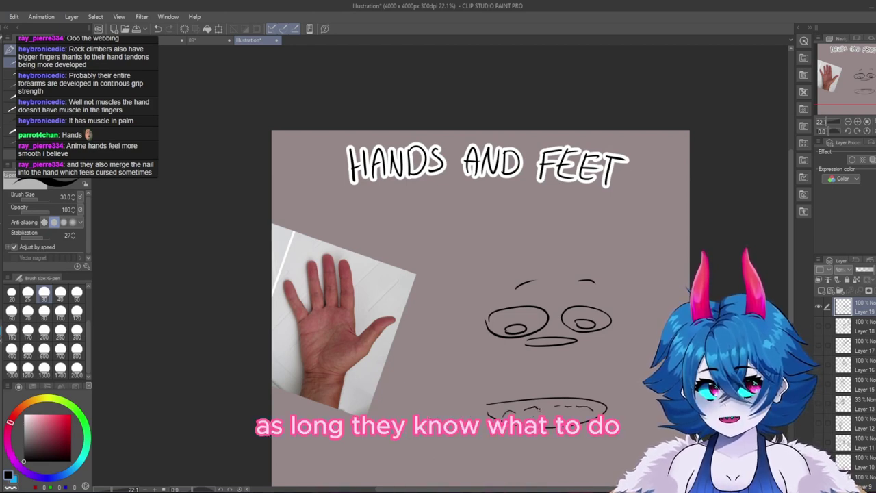
# - Hide the face doodle on Layer 19 and the hand photo on Layer 14
pyautogui.press('Delete')
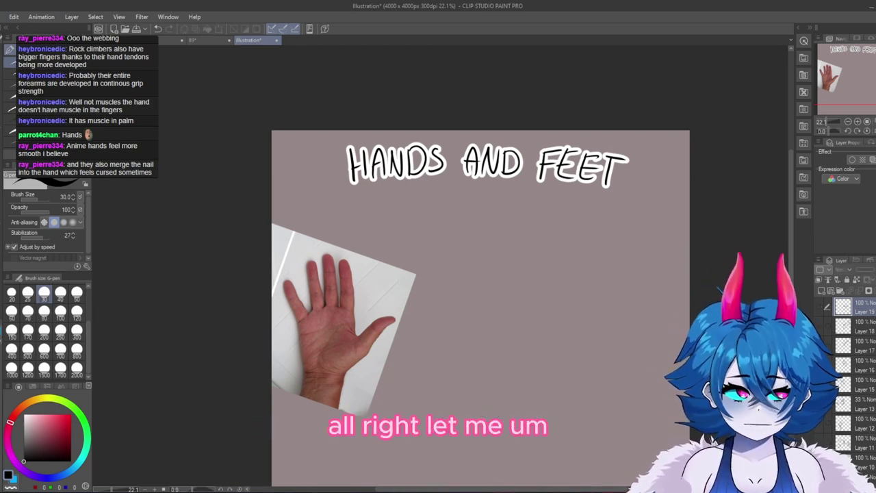
pyautogui.scroll(-4, 854, 376)
pyautogui.click(818, 405)
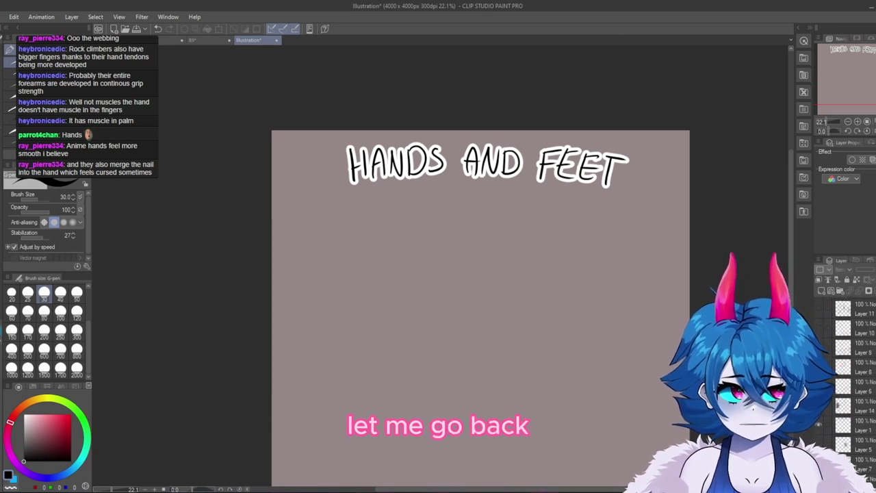
# - Toggle the earlier doodle layers on and off to review the hand drawings
pyautogui.scroll(4, 821, 309)
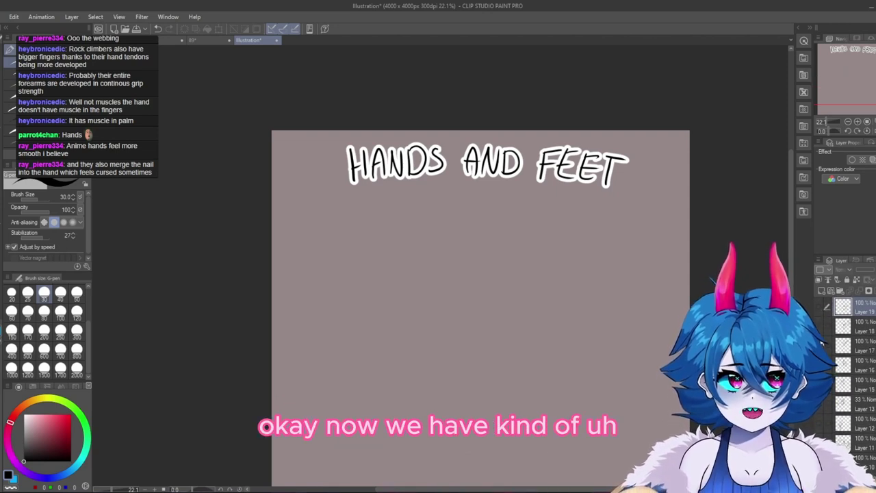
pyautogui.click(818, 404)
pyautogui.click(818, 404)
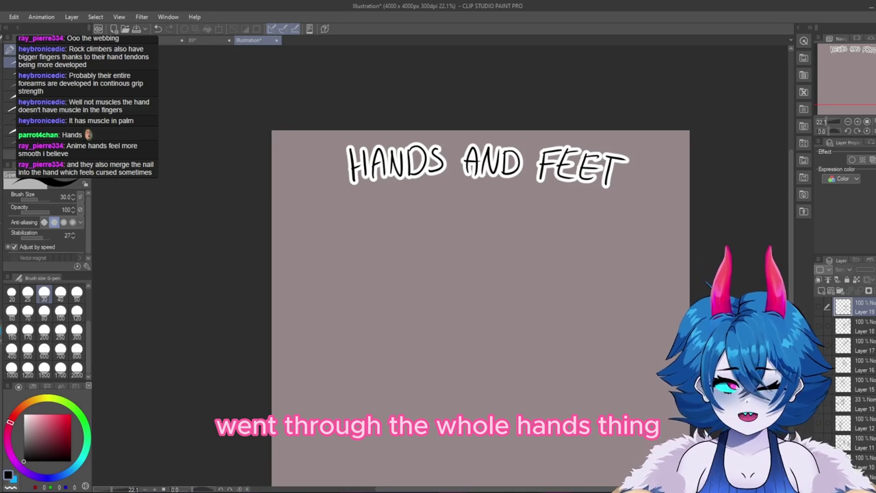
pyautogui.click(818, 403)
pyautogui.click(818, 404)
pyautogui.click(818, 383)
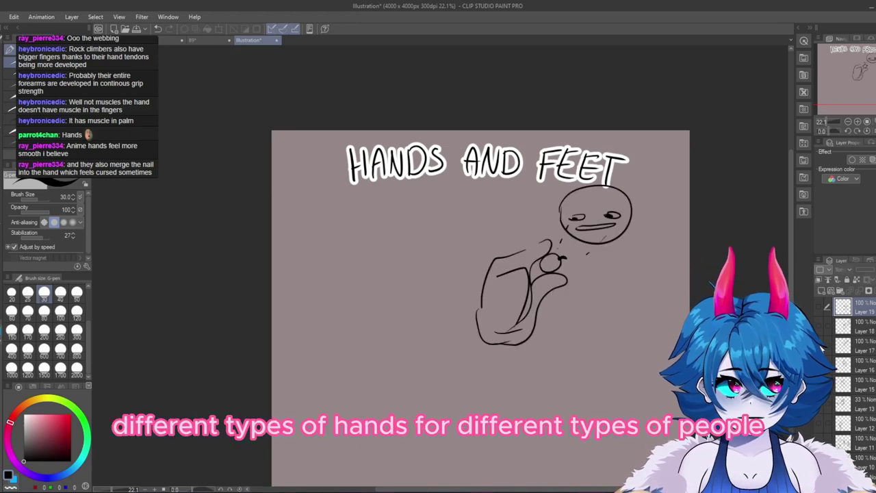
pyautogui.click(821, 347)
pyautogui.click(819, 323)
pyautogui.click(819, 324)
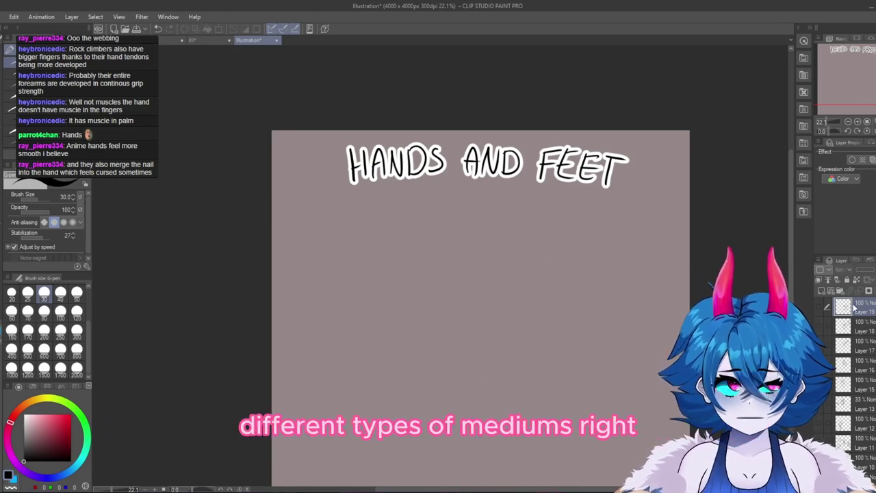
# - On a new layer, draw a cartoon hand with a round palm, four rounded fingers and a thin wrist, adding a line across the palm
pyautogui.click(821, 291)
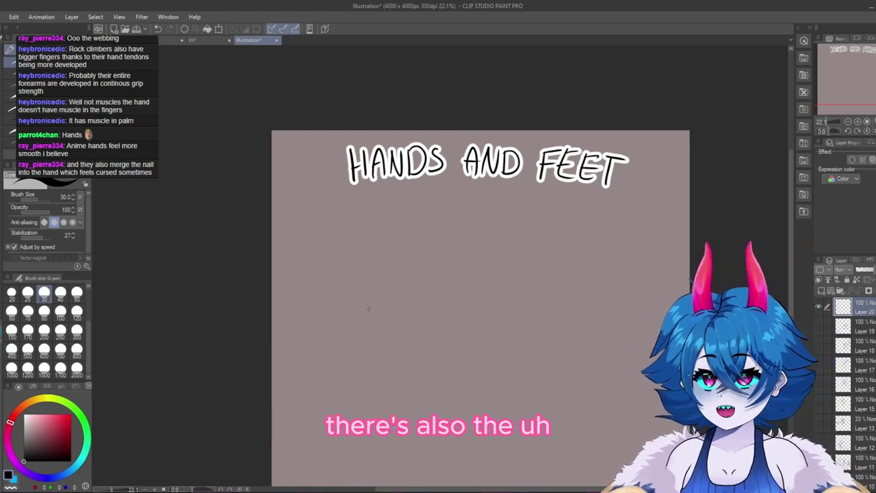
pyautogui.moveTo(357, 303)
pyautogui.mouseDown()
pyautogui.moveTo(425, 316)
pyautogui.moveTo(359, 308)
pyautogui.moveTo(365, 315)
pyautogui.moveTo(420, 321)
pyautogui.moveTo(411, 243)
pyautogui.moveTo(390, 227)
pyautogui.moveTo(391, 258)
pyautogui.mouseUp()
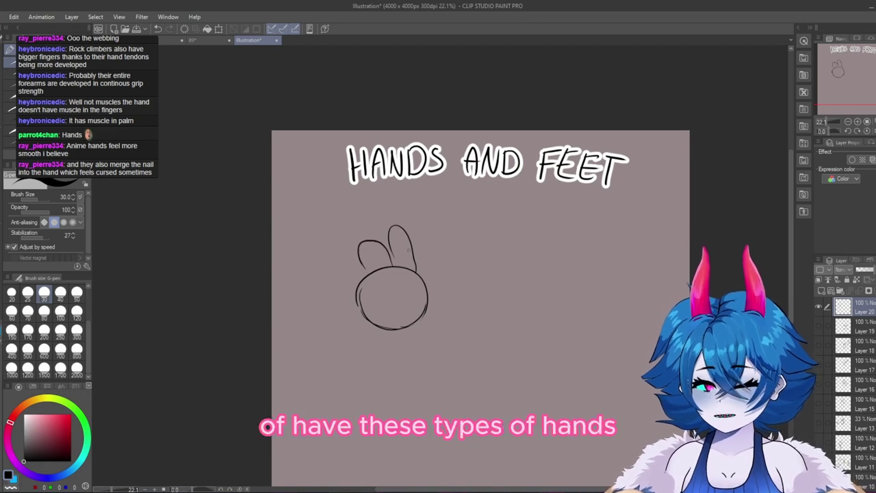
pyautogui.hotkey('ctrl', 'z')
pyautogui.hotkey('ctrl', 'z')
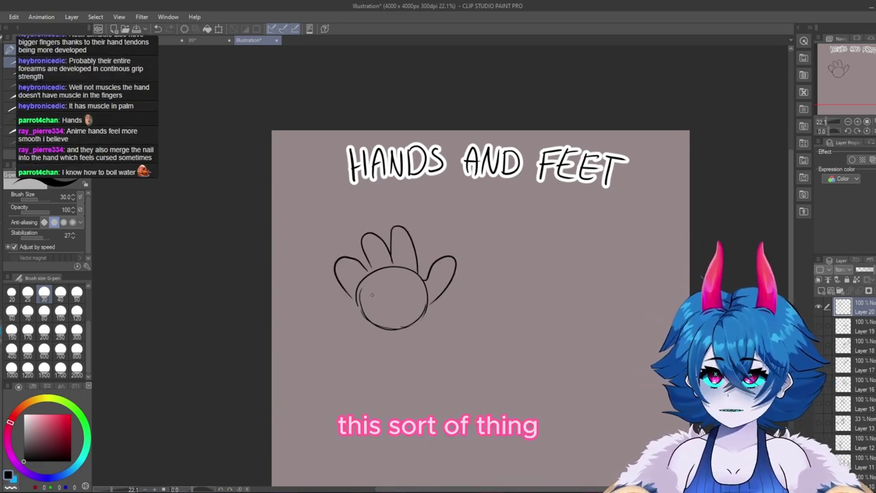
pyautogui.moveTo(392, 329); pyautogui.dragTo(392, 359)
pyautogui.moveTo(413, 323); pyautogui.dragTo(413, 360)
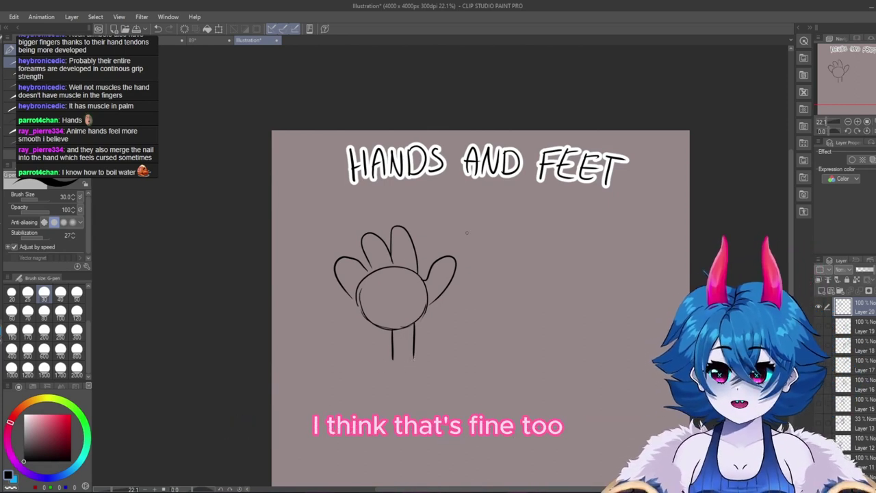
pyautogui.moveTo(359, 285); pyautogui.dragTo(409, 272)
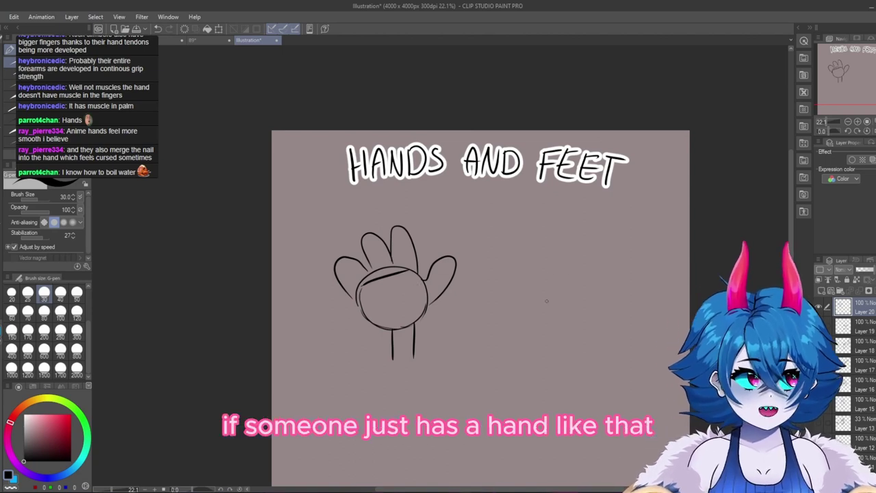
# - Draw a second cartoon hand beside the first, with a wavy outline of splayed fingers and short lines inside the palm
pyautogui.moveTo(570, 283); pyautogui.dragTo(536, 241)
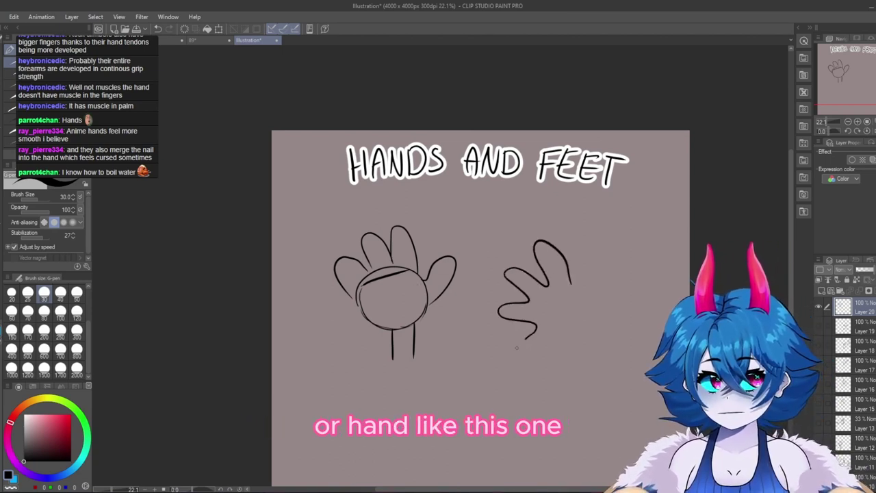
pyautogui.moveTo(570, 286); pyautogui.dragTo(578, 337)
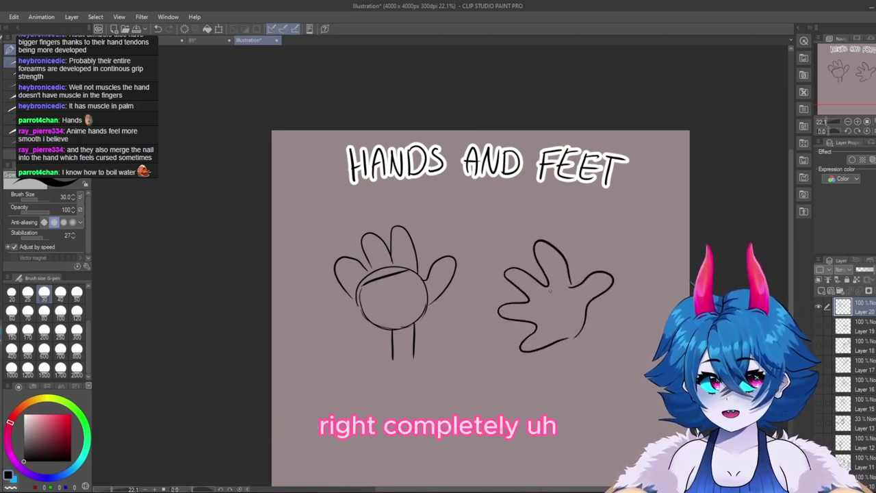
pyautogui.moveTo(565, 290); pyautogui.dragTo(565, 316)
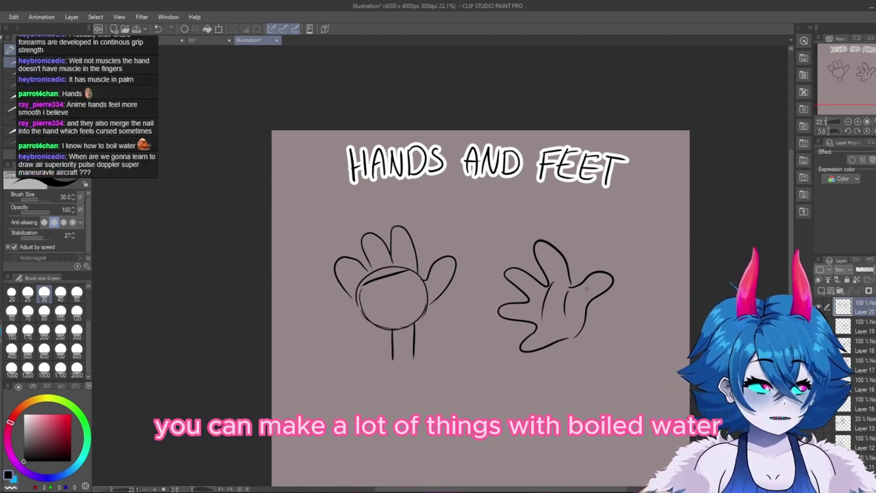
# - Hide the two cartoon hands and draw a long bent finger with a pointed nail on a new layer
pyautogui.click(818, 308)
pyautogui.click(821, 290)
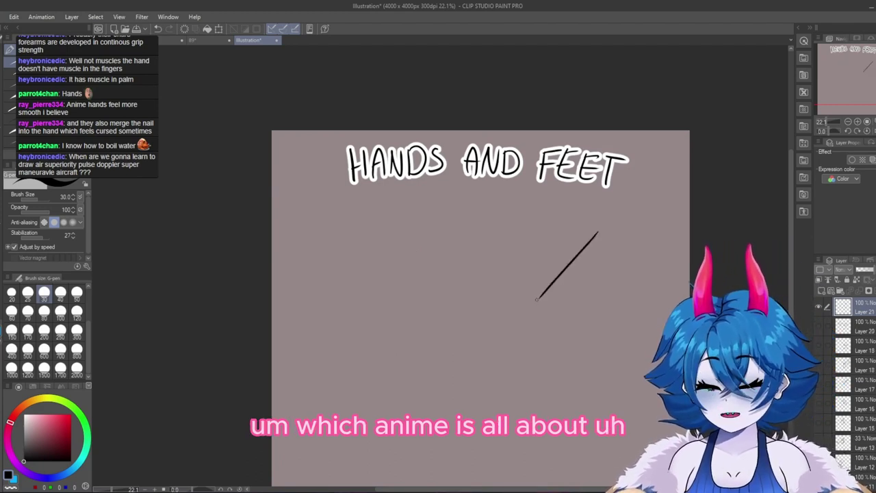
pyautogui.moveTo(531, 326); pyautogui.dragTo(608, 255)
pyautogui.hotkey('ctrl', 'z')
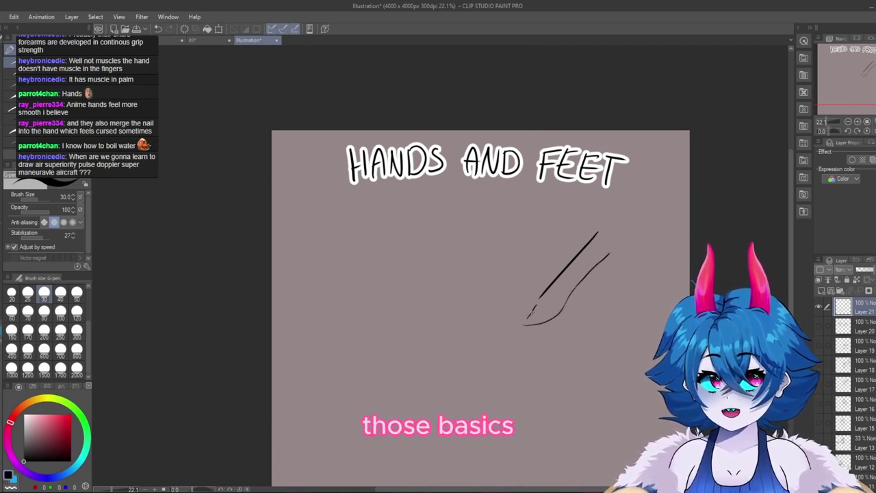
pyautogui.moveTo(531, 309); pyautogui.dragTo(535, 318)
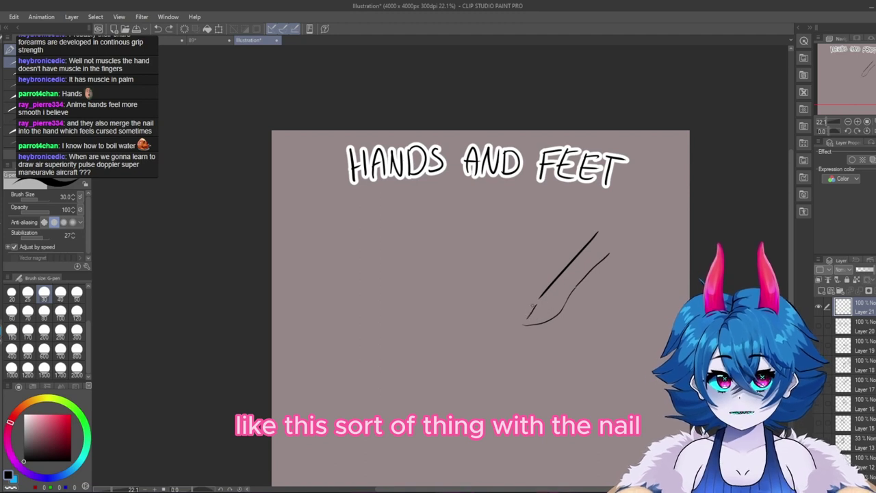
pyautogui.moveTo(546, 307); pyautogui.dragTo(530, 324)
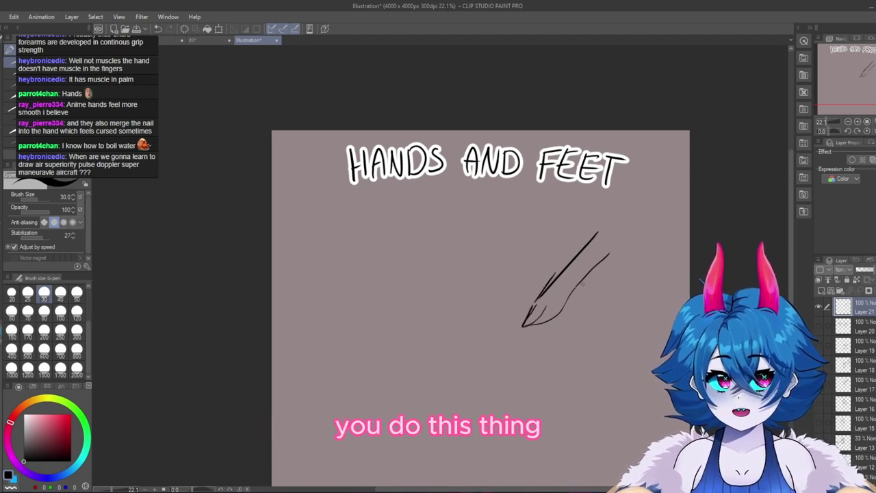
pyautogui.moveTo(567, 272); pyautogui.dragTo(665, 230)
pyautogui.moveTo(613, 222)
pyautogui.mouseDown()
pyautogui.moveTo(617, 246)
pyautogui.moveTo(667, 252)
pyautogui.mouseUp()
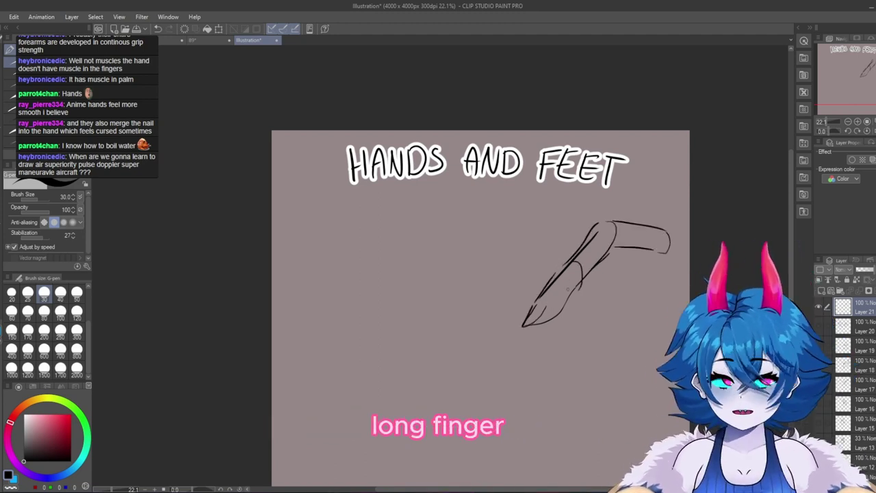
# - Lasso the fingertip segment, rotate it to point more steeply downward, and deselect it
pyautogui.press('m')
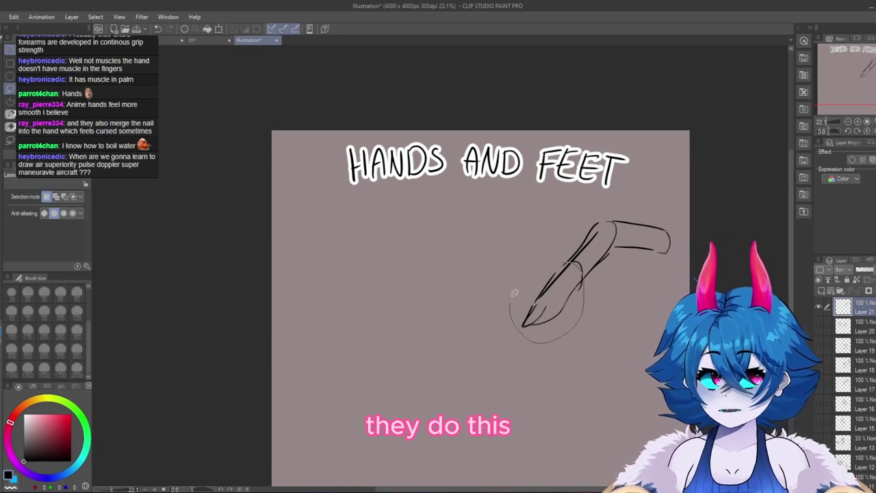
pyautogui.moveTo(514, 293); pyautogui.dragTo(556, 263)
pyautogui.click(585, 357)
pyautogui.moveTo(610, 319)
pyautogui.mouseDown()
pyautogui.moveTo(606, 298)
pyautogui.moveTo(573, 310)
pyautogui.moveTo(550, 352)
pyautogui.mouseUp()
pyautogui.click(532, 380)
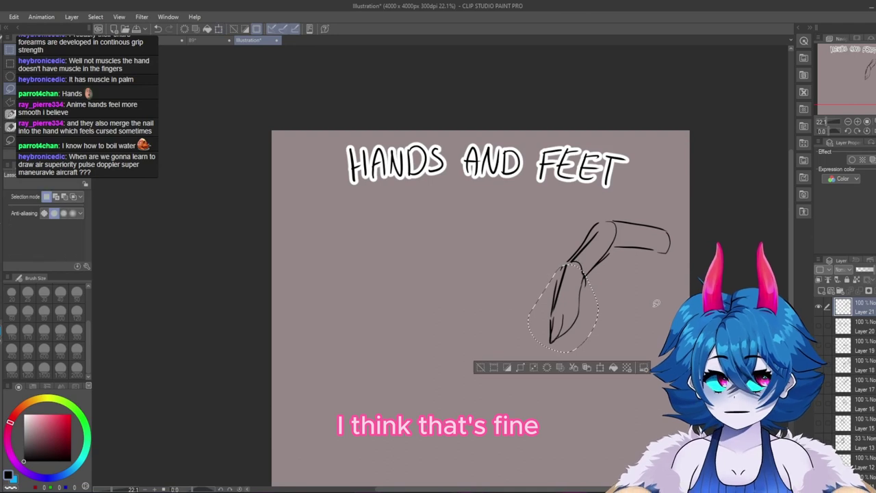
pyautogui.hotkey('ctrl', 'd')
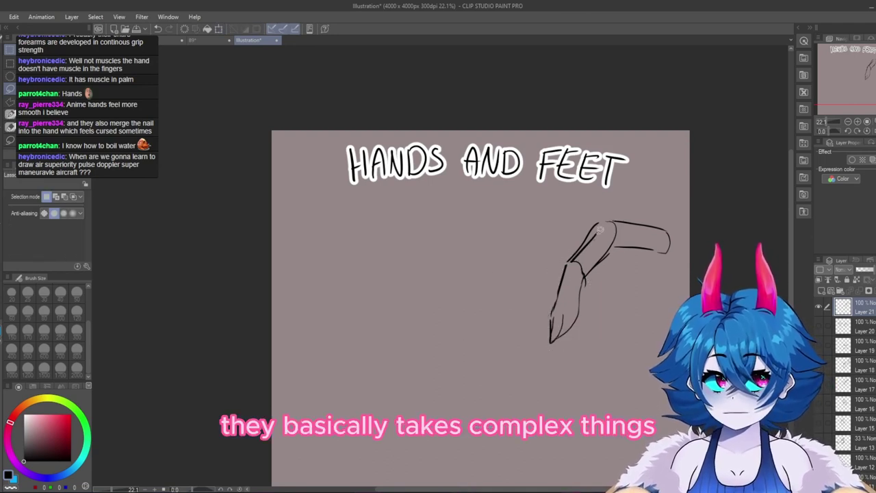
# - Lasso and clear the stray inner lines in the finger's middle segment, under the knuckle and around the nail
pyautogui.moveTo(583, 241)
pyautogui.mouseDown()
pyautogui.moveTo(572, 258)
pyautogui.moveTo(606, 226)
pyautogui.mouseUp()
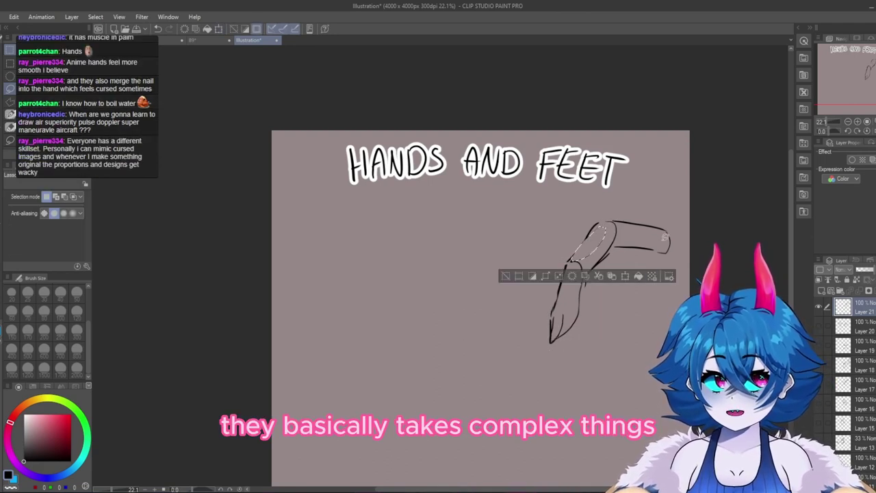
pyautogui.hotkey('ctrl', 'd')
pyautogui.moveTo(619, 284)
pyautogui.mouseDown()
pyautogui.moveTo(580, 274)
pyautogui.moveTo(609, 263)
pyautogui.mouseUp()
pyautogui.hotkey('ctrl', 'd')
pyautogui.hotkey('ctrl', 'd')
pyautogui.hotkey('ctrl', 'd')
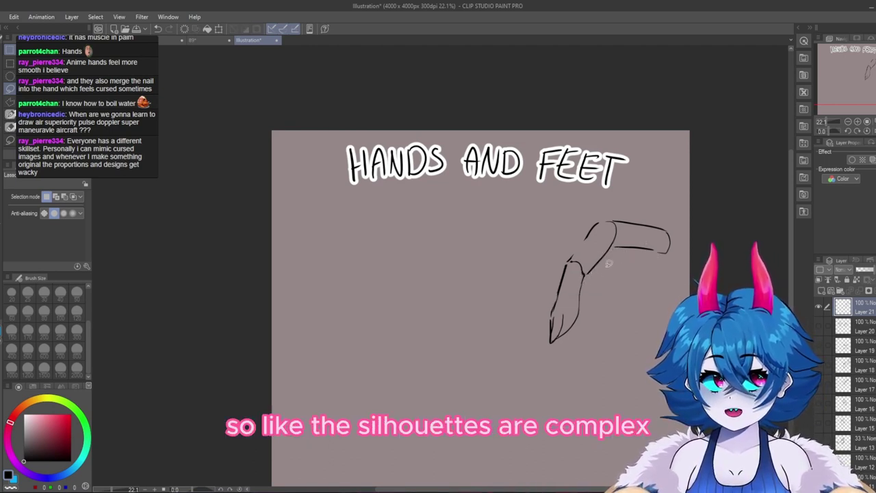
pyautogui.moveTo(556, 319); pyautogui.dragTo(561, 310)
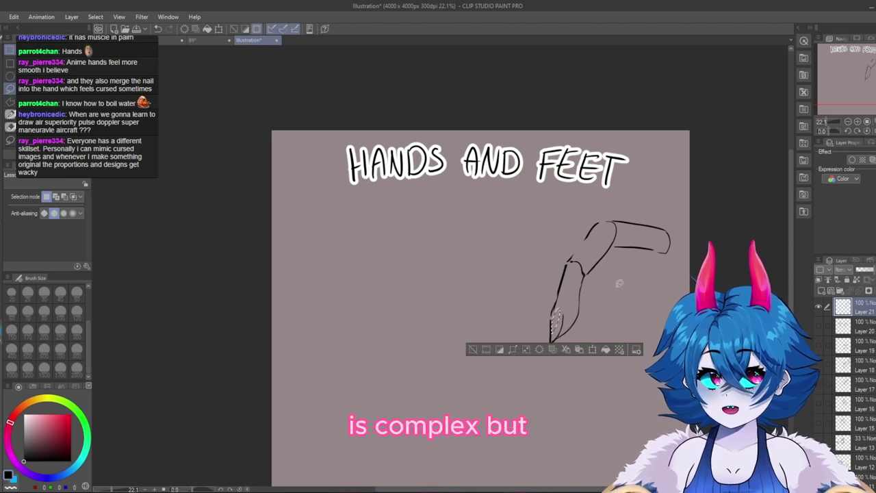
pyautogui.hotkey('ctrl', 'd')
# - Refine the nail outline, erase the curved joint lines, and mark the finger's joints with short creases
pyautogui.press('p')
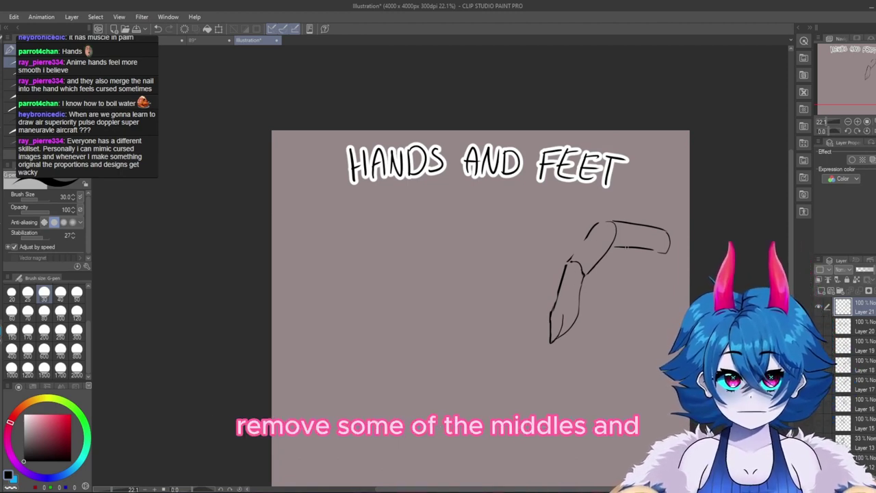
pyautogui.press('e')
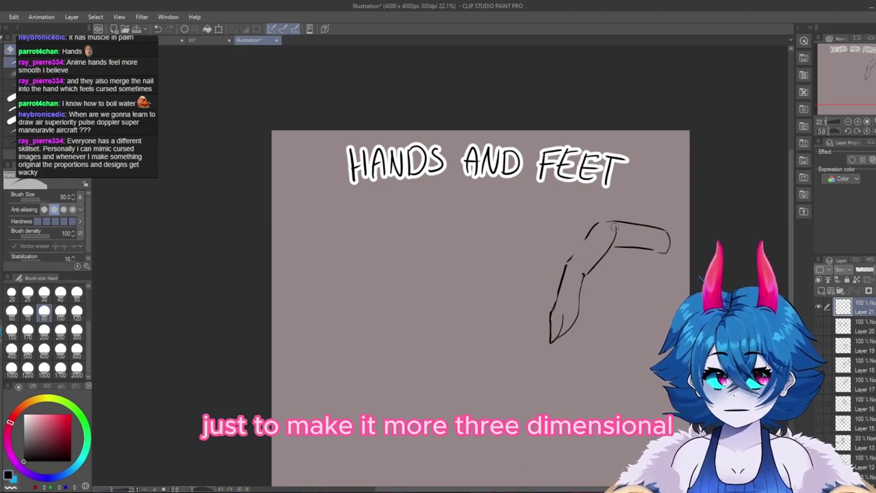
pyautogui.press('p')
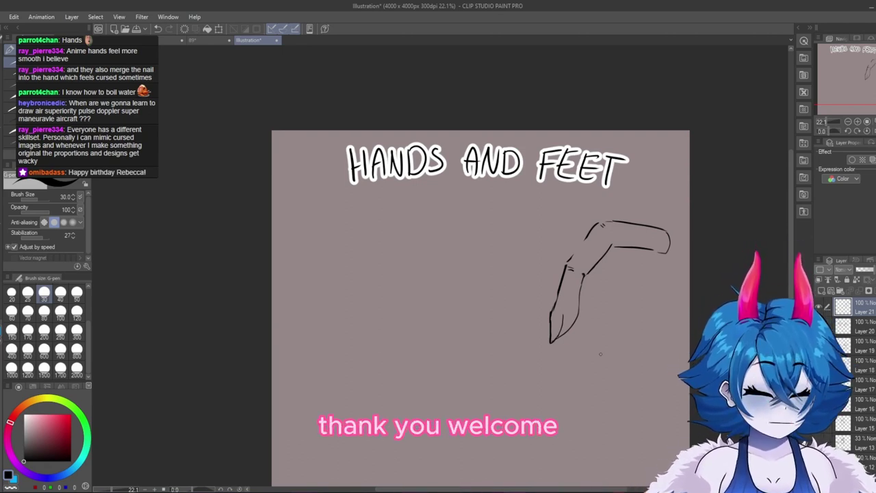
# - Briefly show the earlier doodle layers, hide them together with the finger drawing, and add a new empty layer
pyautogui.scroll(-2, 518, 336)
pyautogui.scroll(2, 387, 266)
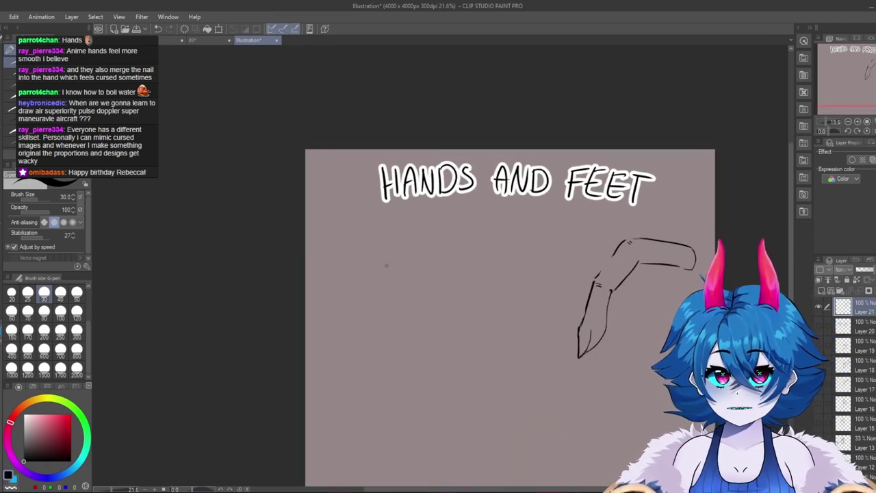
pyautogui.moveTo(818, 326); pyautogui.dragTo(820, 403)
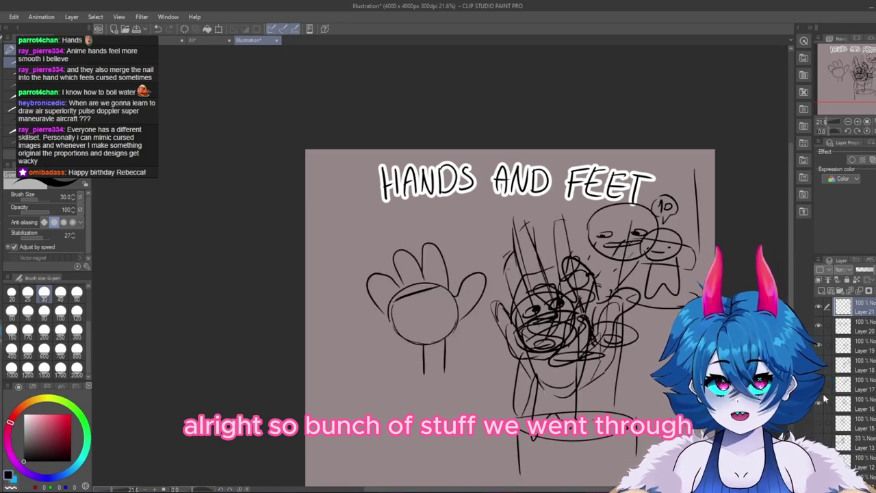
pyautogui.moveTo(818, 306); pyautogui.dragTo(818, 404)
pyautogui.click(820, 289)
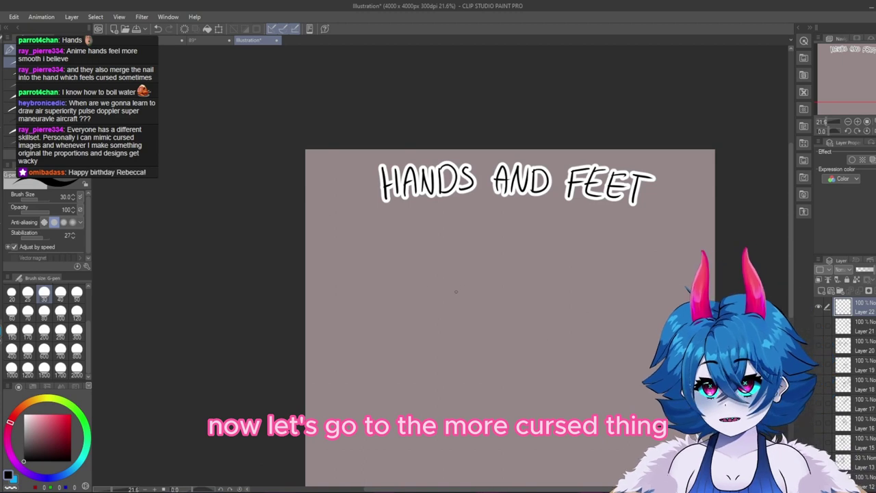
# - Sketch both sides of a lower leg below the title, ending in rounded ankle bumps
pyautogui.scroll(-1, 848, 390)
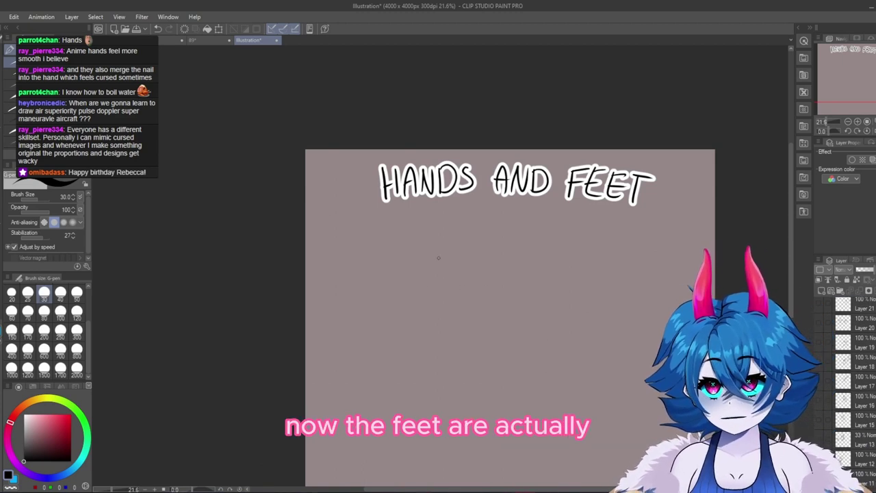
pyautogui.moveTo(438, 236); pyautogui.dragTo(438, 284)
pyautogui.hotkey('ctrl', 'z')
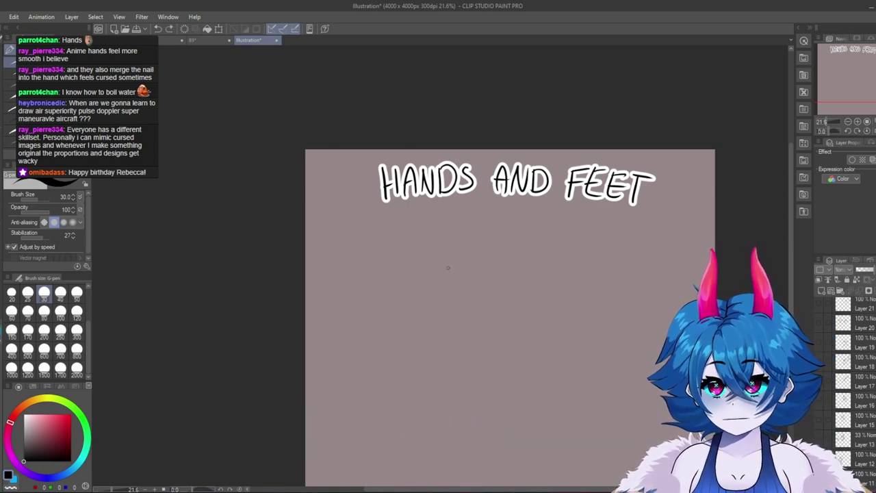
pyautogui.moveTo(434, 224); pyautogui.dragTo(432, 280)
pyautogui.moveTo(493, 228); pyautogui.dragTo(491, 286)
pyautogui.moveTo(430, 283); pyautogui.dragTo(432, 311)
pyautogui.moveTo(490, 285); pyautogui.dragTo(485, 313)
pyautogui.moveTo(429, 312); pyautogui.dragTo(439, 314)
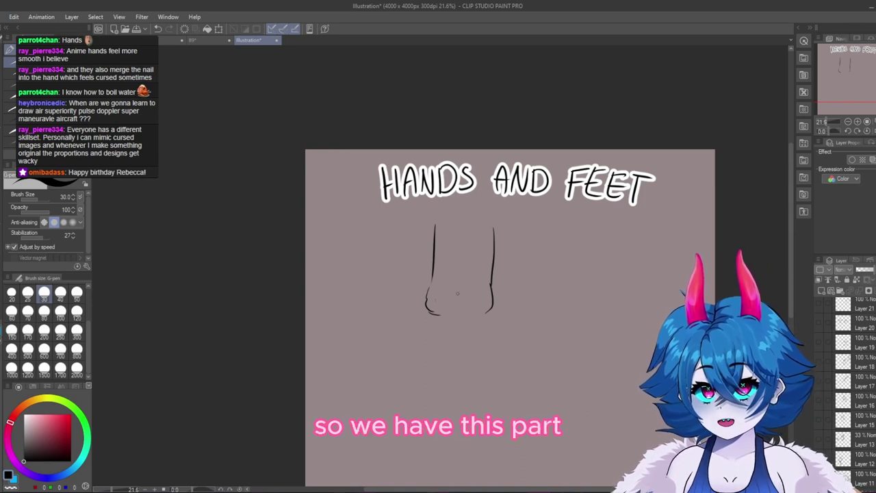
# - Outline a roughly triangular foot below the ankle, with heel, sloping instep, sole and a separate toe section
pyautogui.moveTo(428, 320)
pyautogui.mouseDown()
pyautogui.moveTo(533, 366)
pyautogui.moveTo(456, 382)
pyautogui.mouseUp()
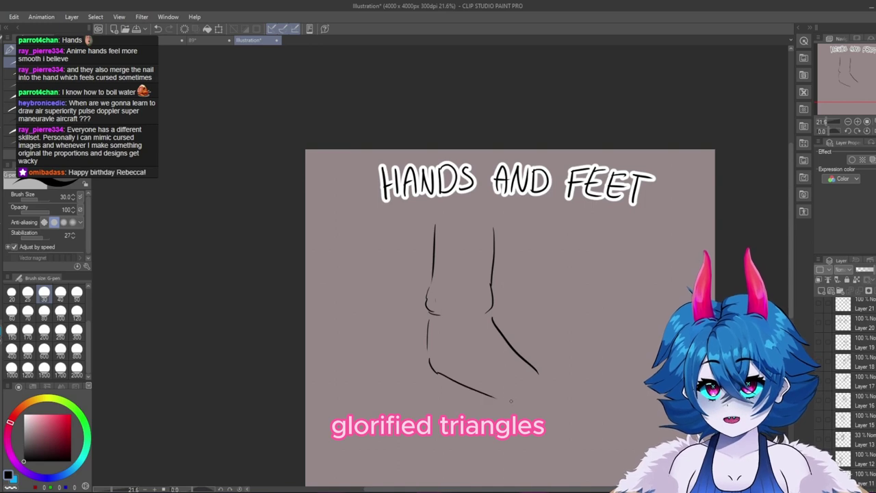
pyautogui.moveTo(538, 375)
pyautogui.mouseDown()
pyautogui.moveTo(541, 390)
pyautogui.moveTo(560, 391)
pyautogui.mouseUp()
pyautogui.moveTo(498, 398)
pyautogui.mouseDown()
pyautogui.moveTo(528, 409)
pyautogui.moveTo(545, 402)
pyautogui.mouseUp()
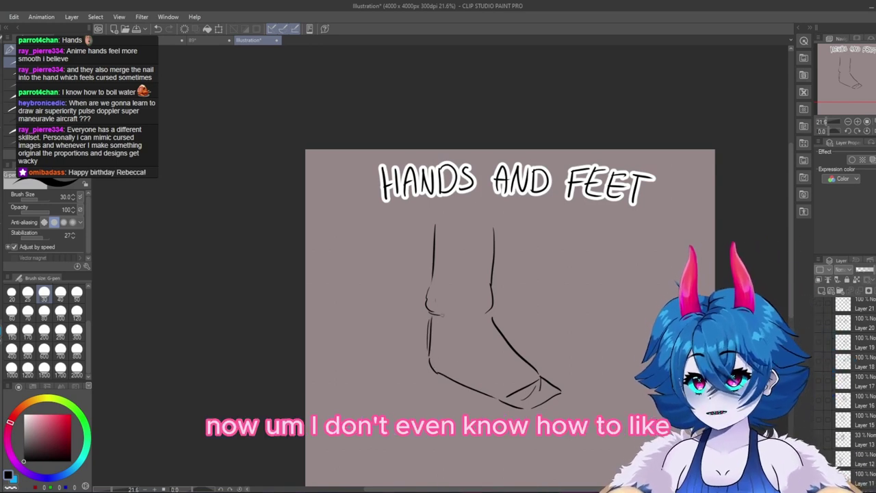
# - Reinforce the ankle bumps, draw the two leg bones with ankle circles, and add the tendon curve above the heel
pyautogui.moveTo(427, 295); pyautogui.dragTo(434, 316)
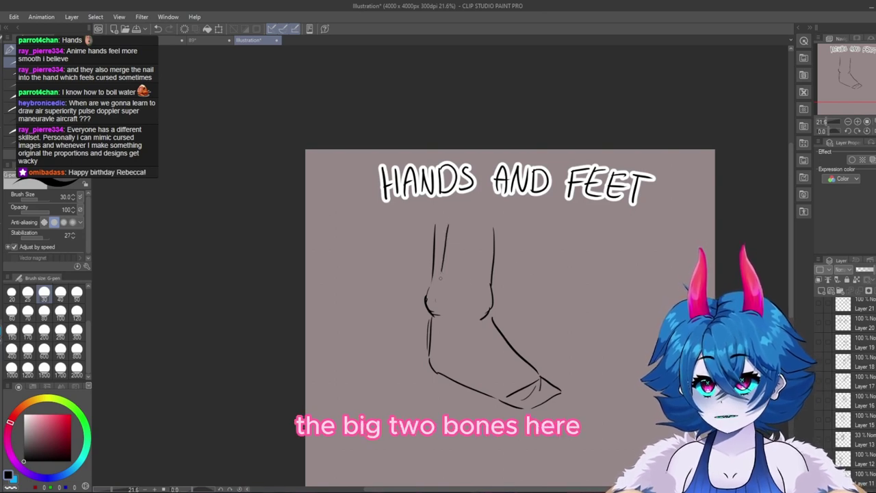
pyautogui.moveTo(480, 222); pyautogui.dragTo(478, 288)
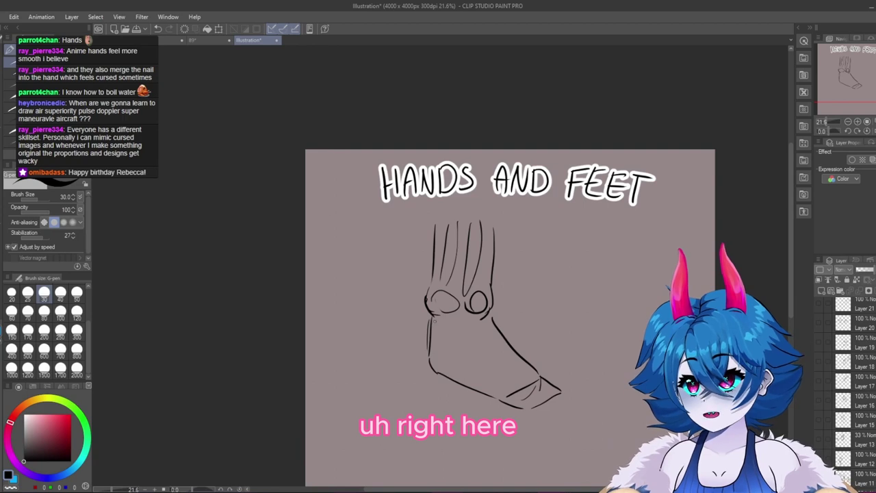
pyautogui.moveTo(440, 318); pyautogui.dragTo(430, 359)
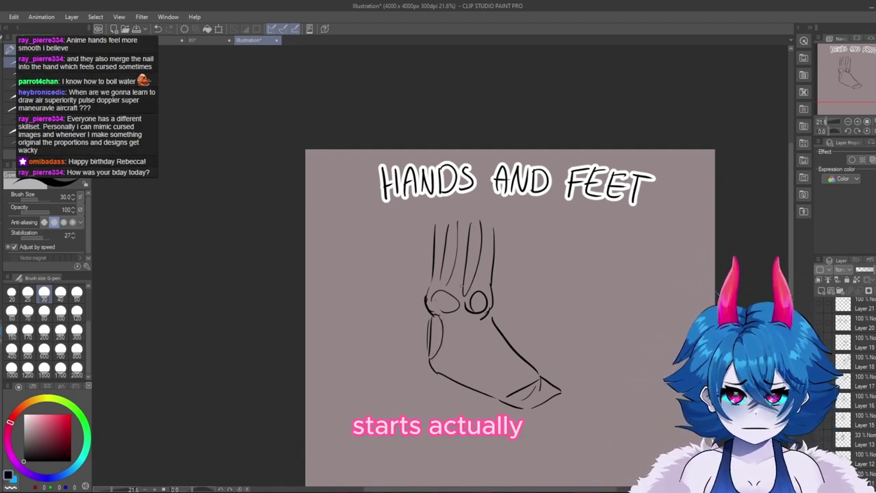
# - Lasso the lower leg and ankle, move them down closer to the foot, and deselect
pyautogui.press('m')
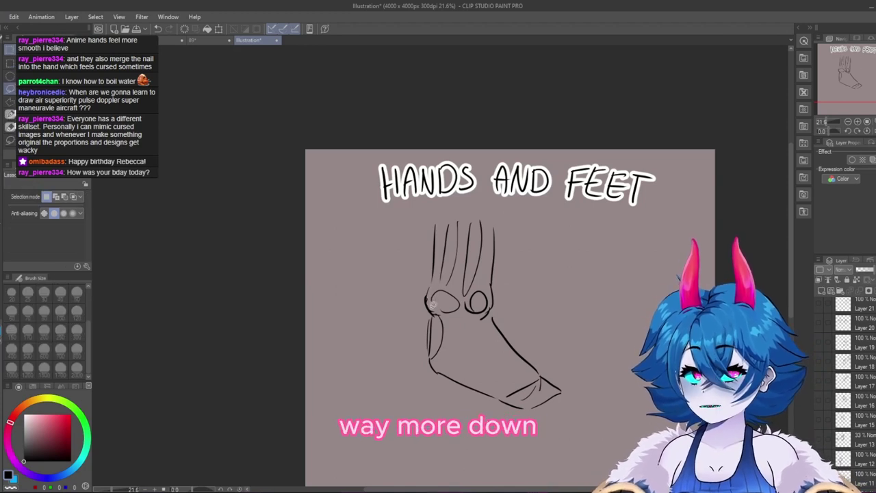
pyautogui.moveTo(447, 313)
pyautogui.mouseDown()
pyautogui.moveTo(494, 316)
pyautogui.moveTo(445, 327)
pyautogui.mouseUp()
pyautogui.click(490, 348)
pyautogui.click(445, 368)
pyautogui.hotkey('ctrl', 'd')
pyautogui.press('Delete')
pyautogui.hotkey('ctrl', 'd')
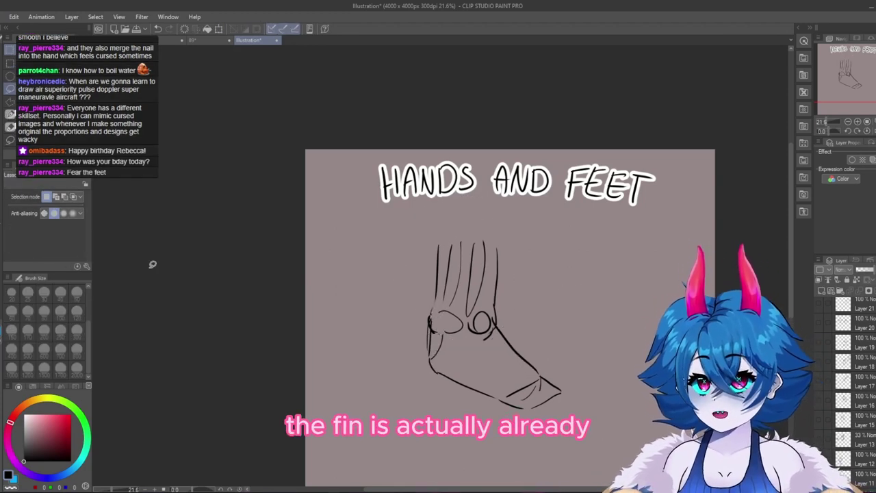
# - Redraw and emphasize the Achilles tendon curve at the back of the heel with the pen
pyautogui.press('p')
pyautogui.moveTo(440, 333); pyautogui.dragTo(433, 355)
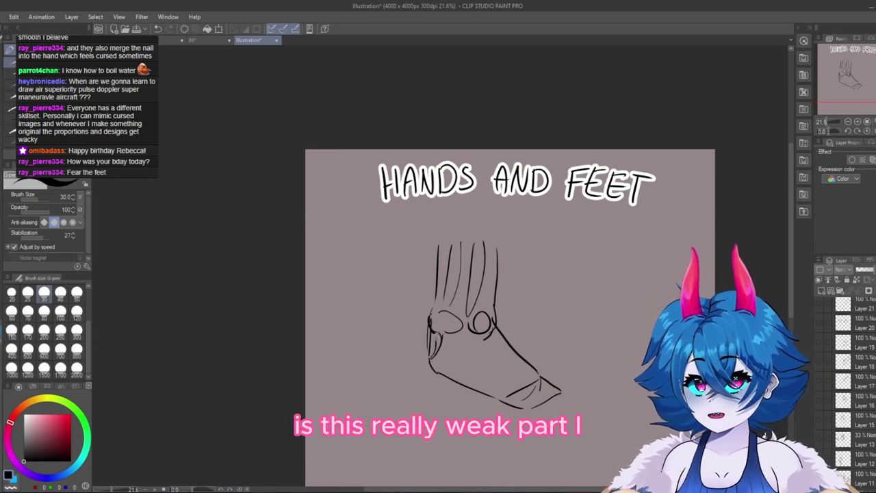
pyautogui.moveTo(393, 308); pyautogui.dragTo(418, 338)
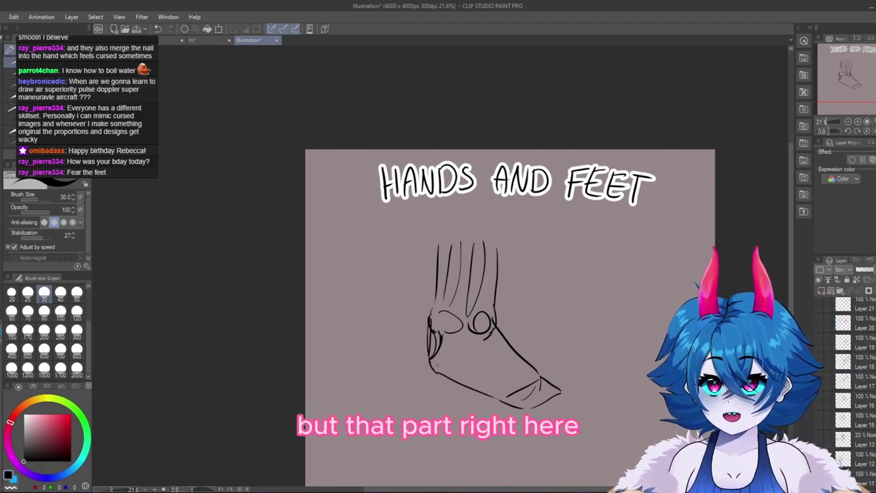
# - Circle the heel bone, draw a dividing line across the midfoot, and fill the front part with short bone strokes
pyautogui.moveTo(430, 362); pyautogui.dragTo(460, 369)
pyautogui.moveTo(430, 366); pyautogui.dragTo(438, 379)
pyautogui.moveTo(436, 355); pyautogui.dragTo(519, 343)
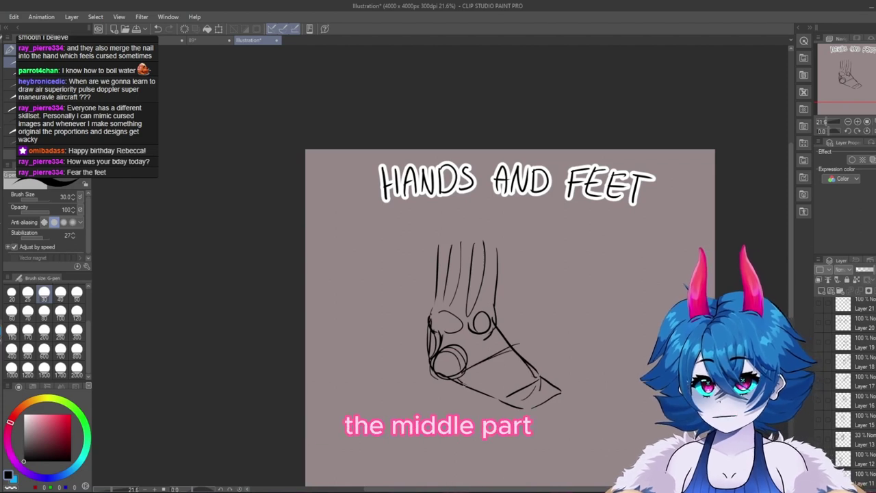
pyautogui.moveTo(462, 383); pyautogui.dragTo(505, 398)
pyautogui.moveTo(509, 357); pyautogui.dragTo(519, 381)
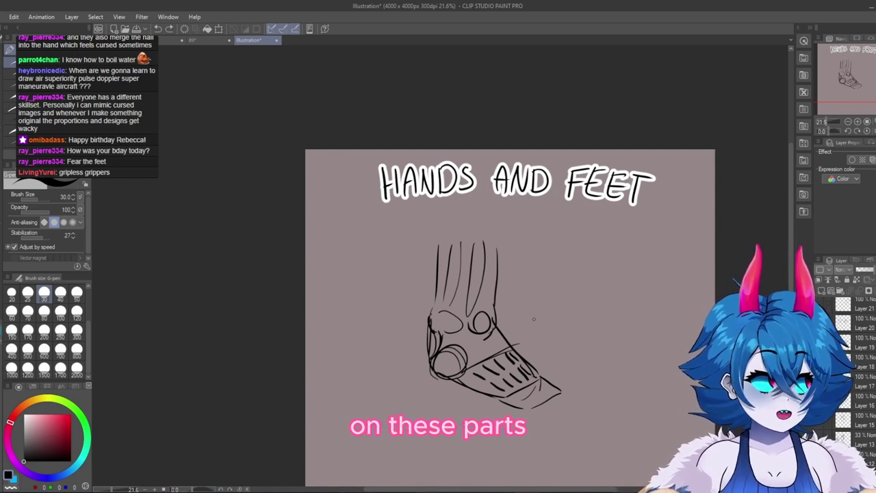
# - Doodle a strongly arched, curled foot beside the foot sketch, with an arrow pointing at it
pyautogui.moveTo(566, 308)
pyautogui.mouseDown()
pyautogui.moveTo(579, 259)
pyautogui.moveTo(625, 287)
pyautogui.mouseUp()
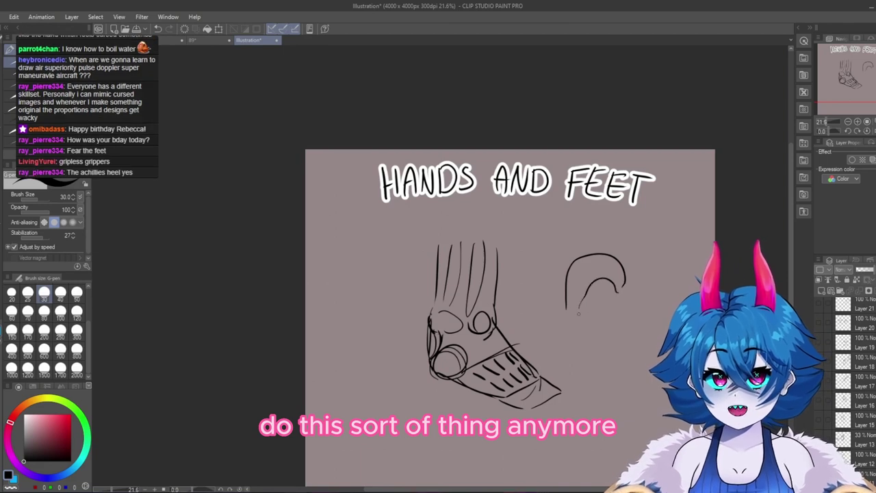
pyautogui.moveTo(561, 279); pyautogui.dragTo(559, 308)
pyautogui.moveTo(615, 291); pyautogui.dragTo(628, 296)
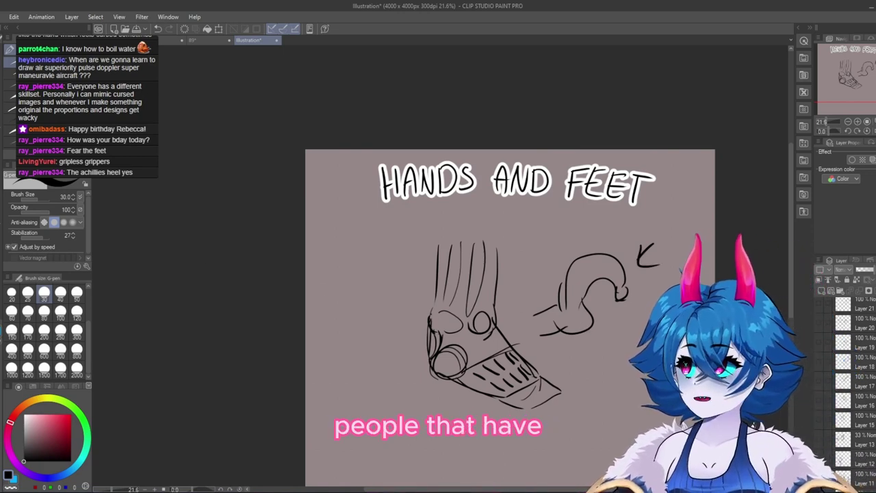
# - Lasso the curled foot doodle and its arrow, clear them, deselect, and return to the pen
pyautogui.press('m')
pyautogui.moveTo(550, 334); pyautogui.dragTo(551, 332)
pyautogui.click(547, 305)
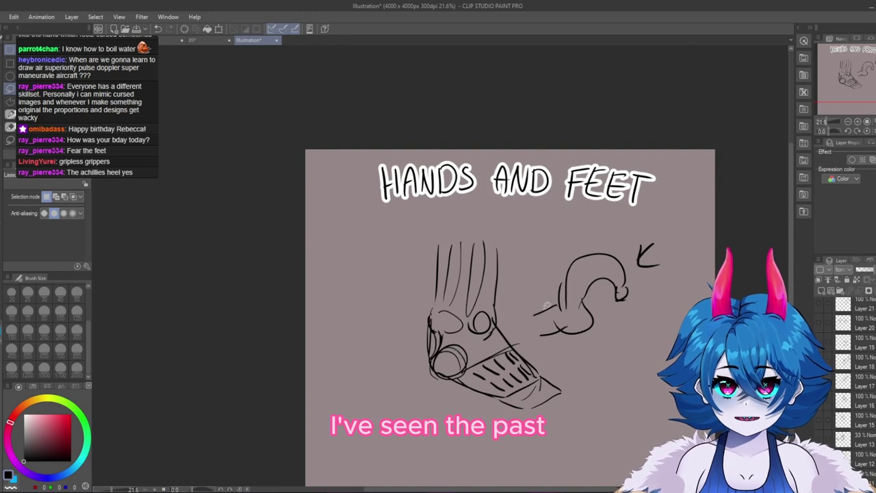
pyautogui.moveTo(674, 290)
pyautogui.mouseDown()
pyautogui.moveTo(640, 232)
pyautogui.moveTo(567, 270)
pyautogui.mouseUp()
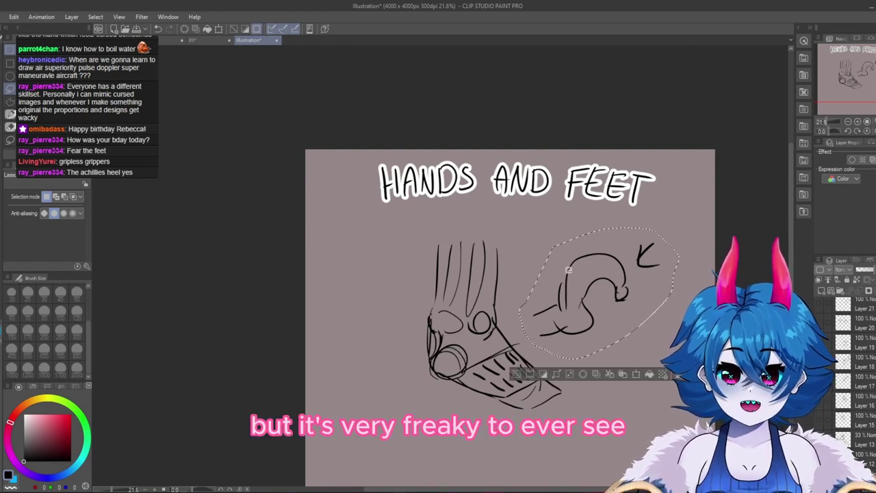
pyautogui.press('Delete')
pyautogui.hotkey('ctrl', 'd')
pyautogui.press('p')
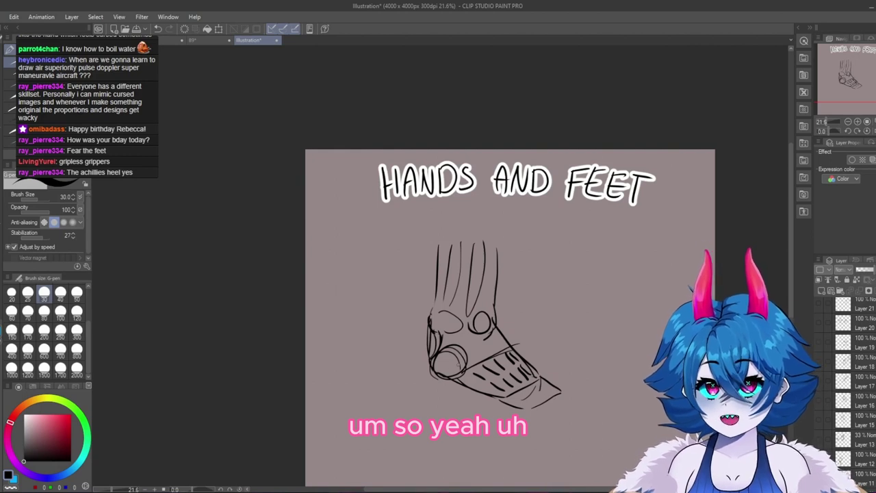
# - Trace a bold triangular wedge over the foot along the heel, sole, toes and instep
pyautogui.moveTo(431, 328)
pyautogui.mouseDown()
pyautogui.moveTo(530, 414)
pyautogui.moveTo(446, 386)
pyautogui.moveTo(454, 391)
pyautogui.moveTo(430, 367)
pyautogui.mouseUp()
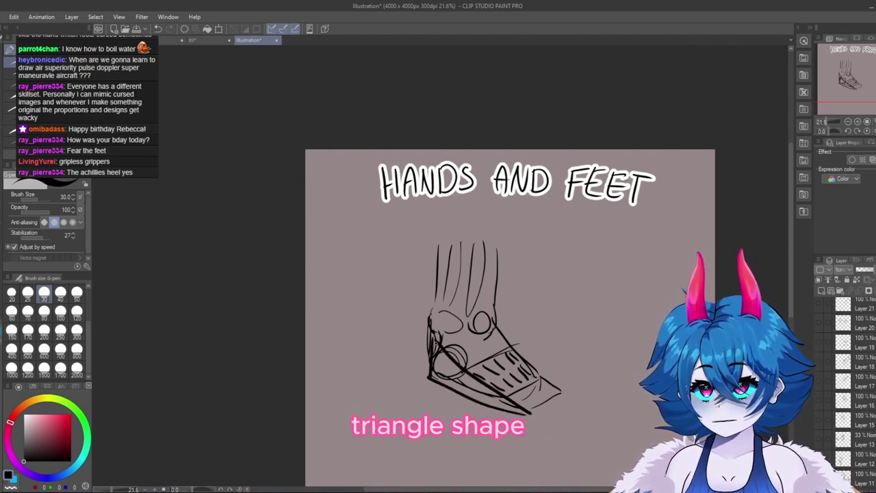
pyautogui.moveTo(530, 415); pyautogui.dragTo(559, 392)
pyautogui.moveTo(438, 342); pyautogui.dragTo(497, 332)
pyautogui.moveTo(497, 332); pyautogui.dragTo(558, 393)
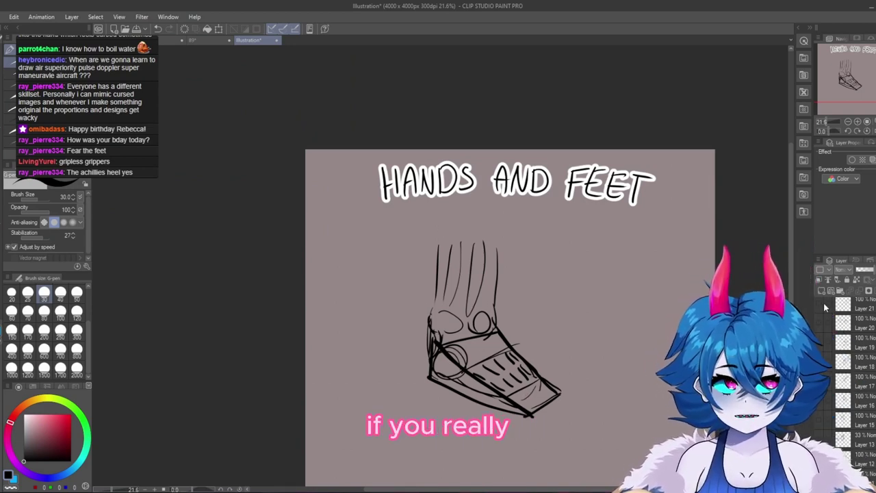
# - Hide the foot sketch, add a new layer, and draw a simplified side-view leg with a triangular foot
pyautogui.scroll(1, 824, 304)
pyautogui.click(820, 306)
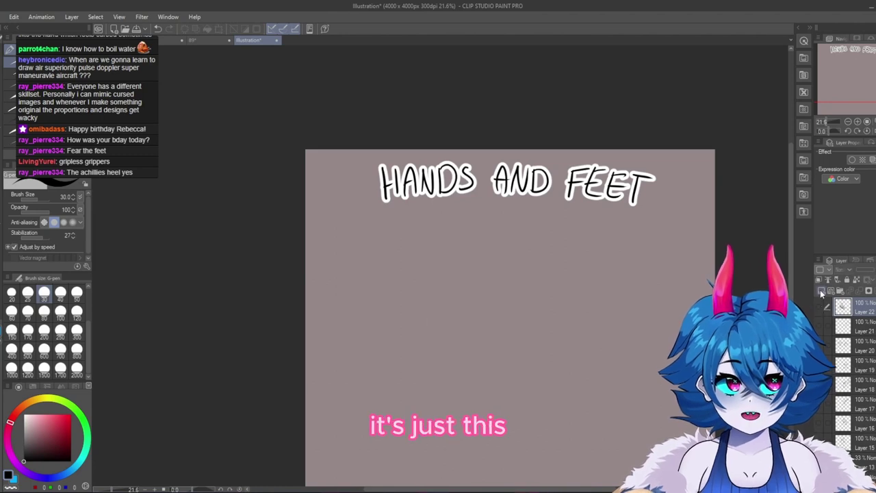
pyautogui.click(820, 290)
pyautogui.moveTo(450, 239); pyautogui.dragTo(449, 309)
pyautogui.moveTo(488, 238)
pyautogui.mouseDown()
pyautogui.moveTo(488, 317)
pyautogui.moveTo(552, 347)
pyautogui.moveTo(495, 354)
pyautogui.moveTo(459, 354)
pyautogui.mouseUp()
pyautogui.moveTo(448, 312); pyautogui.dragTo(447, 358)
pyautogui.moveTo(493, 302); pyautogui.dragTo(556, 338)
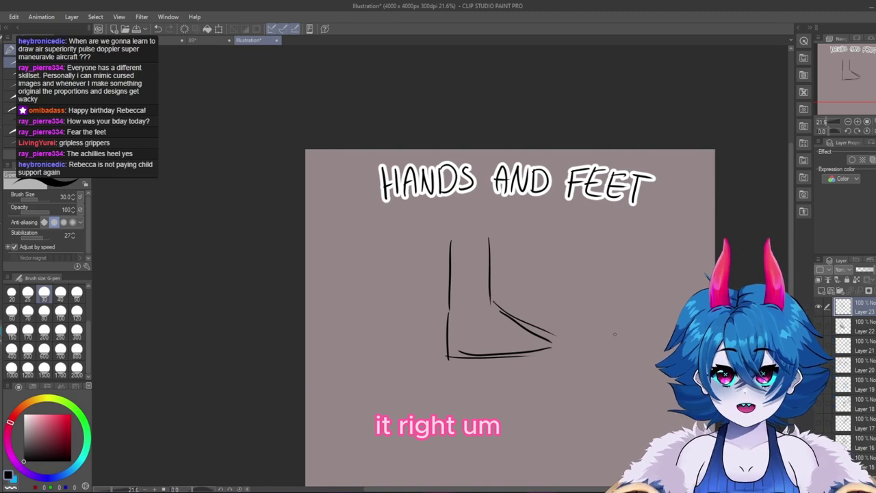
# - Doodle a large rounded outline with small wavy details and edge bumps beside the simplified foot
pyautogui.moveTo(589, 223)
pyautogui.mouseDown()
pyautogui.moveTo(602, 371)
pyautogui.moveTo(680, 224)
pyautogui.moveTo(572, 227)
pyautogui.mouseUp()
pyautogui.moveTo(612, 279); pyautogui.dragTo(623, 305)
pyautogui.moveTo(635, 308); pyautogui.dragTo(643, 312)
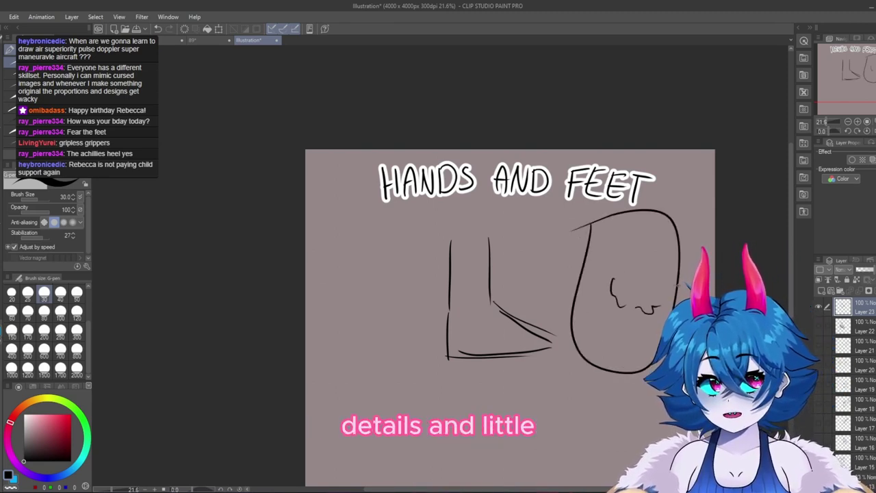
pyautogui.moveTo(677, 285); pyautogui.dragTo(681, 299)
pyautogui.moveTo(680, 242); pyautogui.dragTo(683, 249)
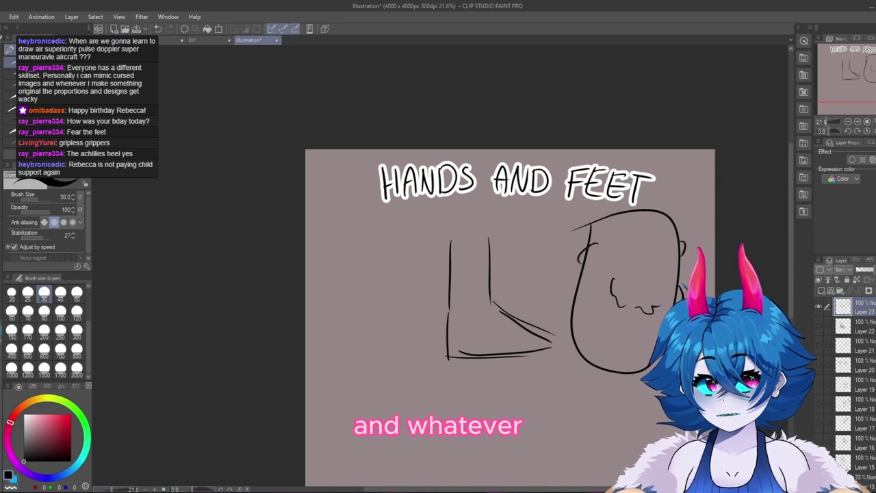
# - Undo all strokes of the rounded doodle beside the simplified foot
pyautogui.hotkey('ctrl', 'z')
pyautogui.hotkey('ctrl', 'z')
pyautogui.hotkey('ctrl', 'z')
pyautogui.hotkey('ctrl', 'z')
pyautogui.hotkey('ctrl', 'z')
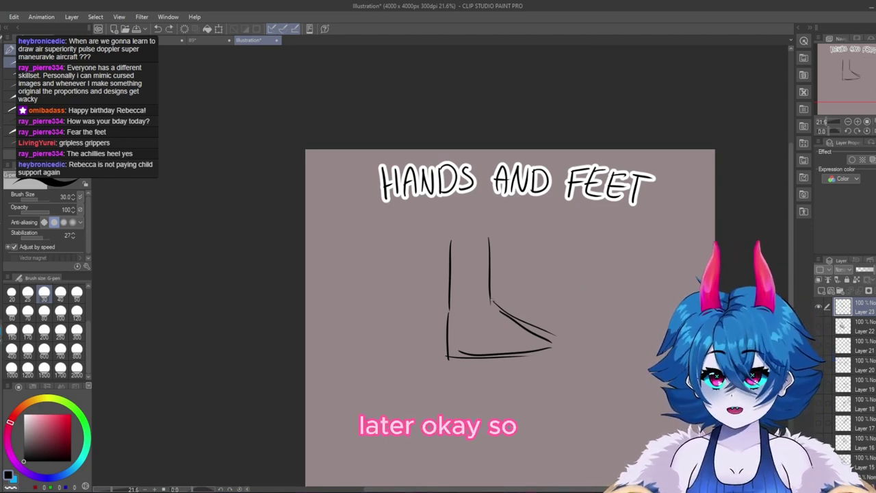
# - Define the toe section and midfoot divisions of the simplified foot, and add short bone lines between them
pyautogui.moveTo(494, 301)
pyautogui.mouseDown()
pyautogui.moveTo(551, 348)
pyautogui.moveTo(567, 340)
pyautogui.mouseUp()
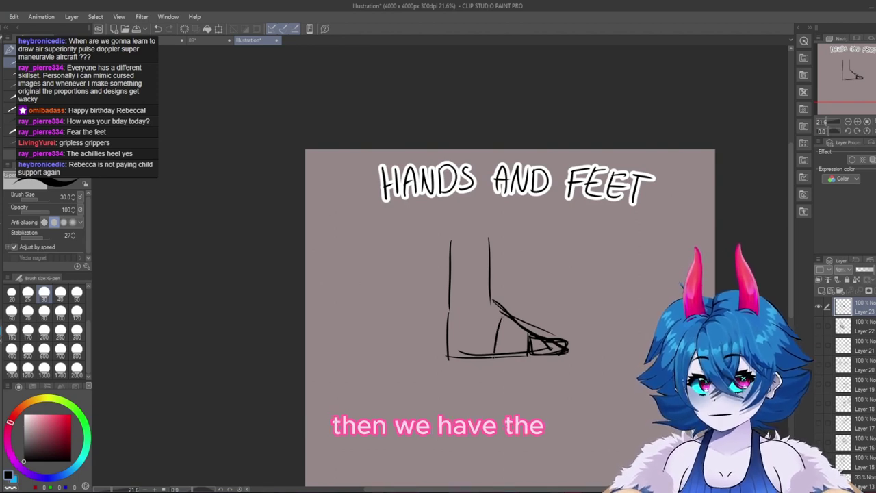
pyautogui.moveTo(503, 345)
pyautogui.mouseDown()
pyautogui.moveTo(519, 346)
pyautogui.moveTo(521, 337)
pyautogui.mouseUp()
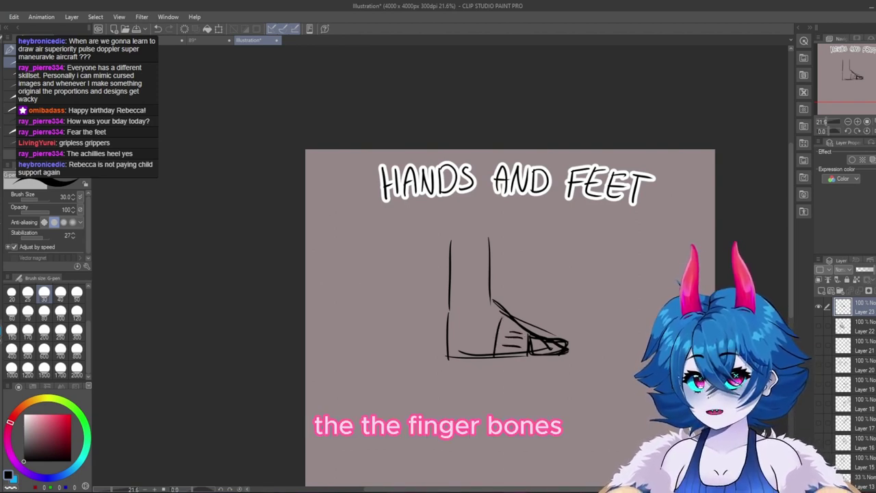
# - Lasso the front half of the simplified foot, move it away from the heel, and deselect
pyautogui.press('m')
pyautogui.moveTo(505, 306); pyautogui.dragTo(486, 349)
pyautogui.click(573, 404)
pyautogui.moveTo(565, 369); pyautogui.dragTo(587, 370)
pyautogui.press('Return')
pyautogui.hotkey('ctrl', 'd')
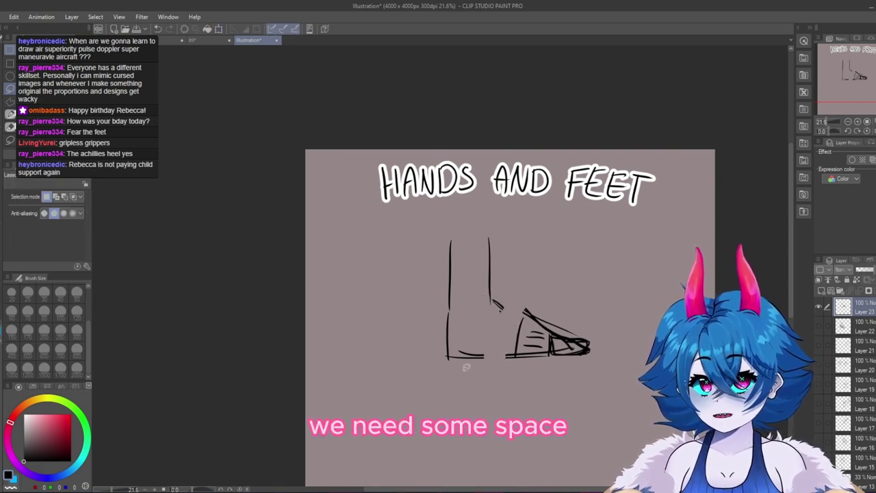
# - Reconnect the instep and sole lines across the gap with the pen
pyautogui.press('p')
pyautogui.moveTo(494, 301); pyautogui.dragTo(552, 329)
pyautogui.moveTo(460, 353); pyautogui.dragTo(548, 352)
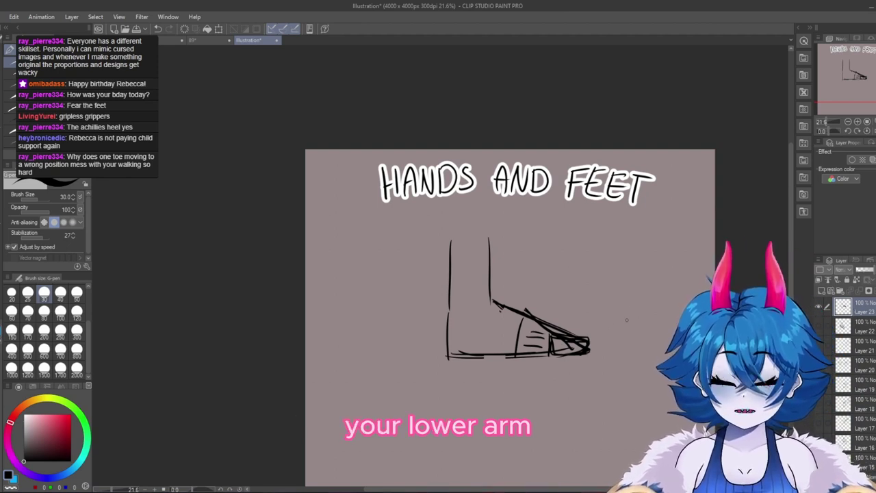
# - Draw a simple arm diagram beside the foot, with a shoulder circle, upper arm, forearm and a round hand
pyautogui.moveTo(634, 236); pyautogui.dragTo(634, 237)
pyautogui.moveTo(623, 287); pyautogui.dragTo(620, 356)
pyautogui.moveTo(665, 282)
pyautogui.mouseDown()
pyautogui.moveTo(663, 320)
pyautogui.moveTo(624, 355)
pyautogui.mouseUp()
pyautogui.scroll(-3, 656, 321)
pyautogui.moveTo(626, 286); pyautogui.dragTo(643, 346)
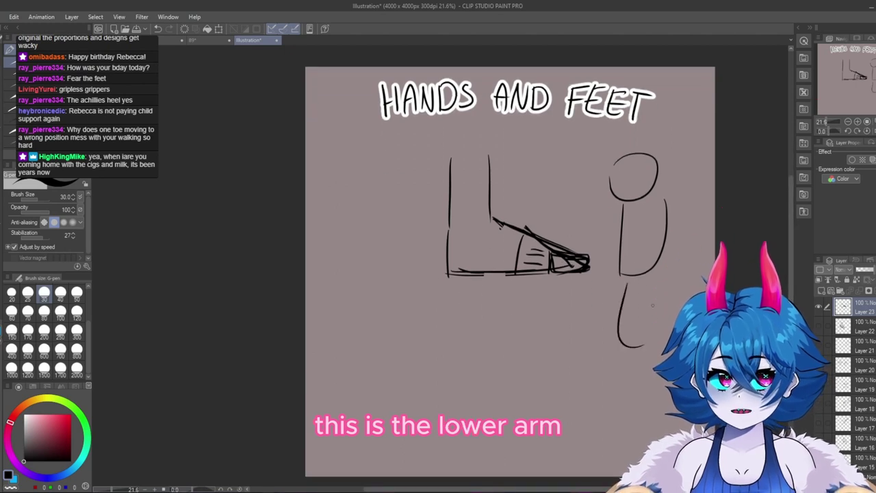
pyautogui.moveTo(625, 282); pyautogui.dragTo(620, 354)
pyautogui.moveTo(661, 281); pyautogui.dragTo(632, 370)
pyautogui.moveTo(599, 398); pyautogui.dragTo(640, 369)
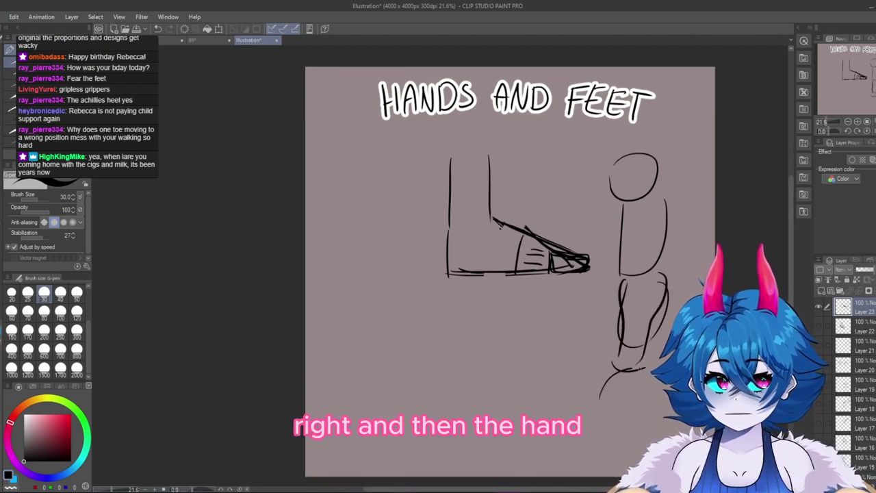
# - Point an arrow at the forearm and draw its two long bones with rounded ends inside it
pyautogui.moveTo(707, 281)
pyautogui.mouseDown()
pyautogui.moveTo(674, 301)
pyautogui.moveTo(700, 310)
pyautogui.mouseUp()
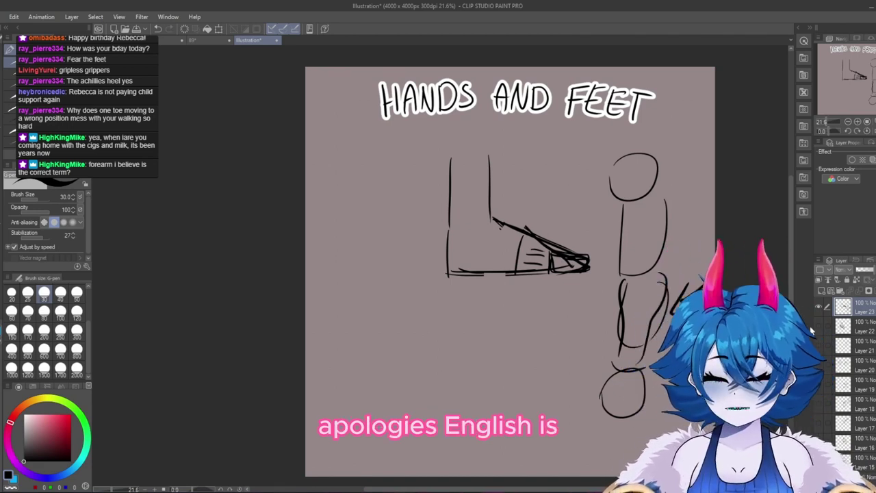
pyautogui.moveTo(652, 286); pyautogui.dragTo(653, 293)
pyautogui.moveTo(650, 289); pyautogui.dragTo(642, 322)
pyautogui.moveTo(650, 286)
pyautogui.mouseDown()
pyautogui.moveTo(647, 306)
pyautogui.moveTo(632, 286)
pyautogui.mouseUp()
pyautogui.moveTo(631, 295); pyautogui.dragTo(624, 358)
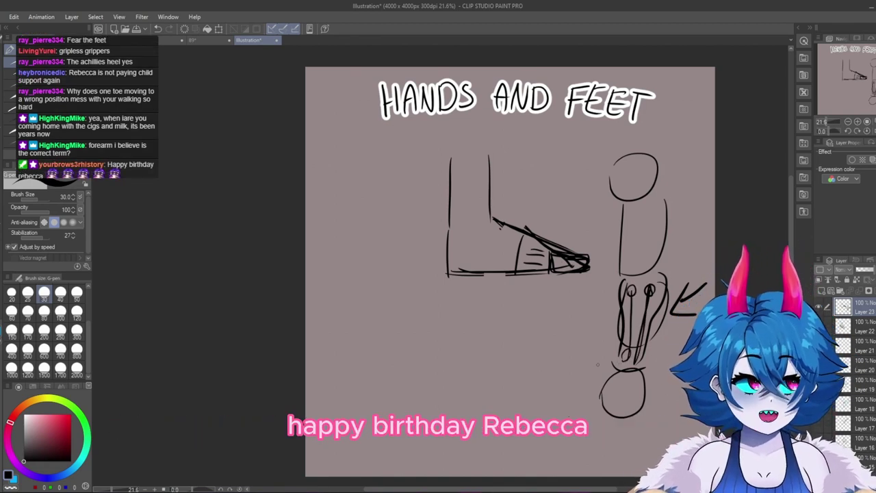
pyautogui.scroll(-2, 533, 358)
pyautogui.scroll(3, 614, 367)
pyautogui.scroll(-2, 557, 305)
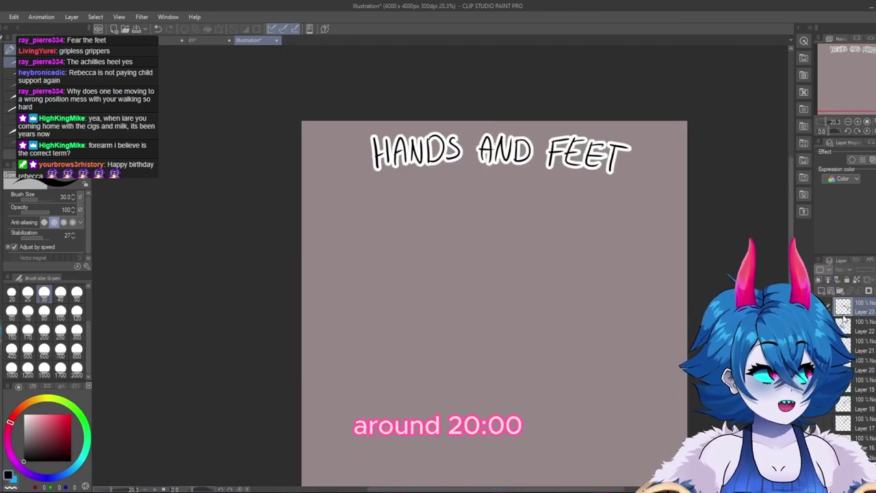
pyautogui.scroll(-1, 474, 307)
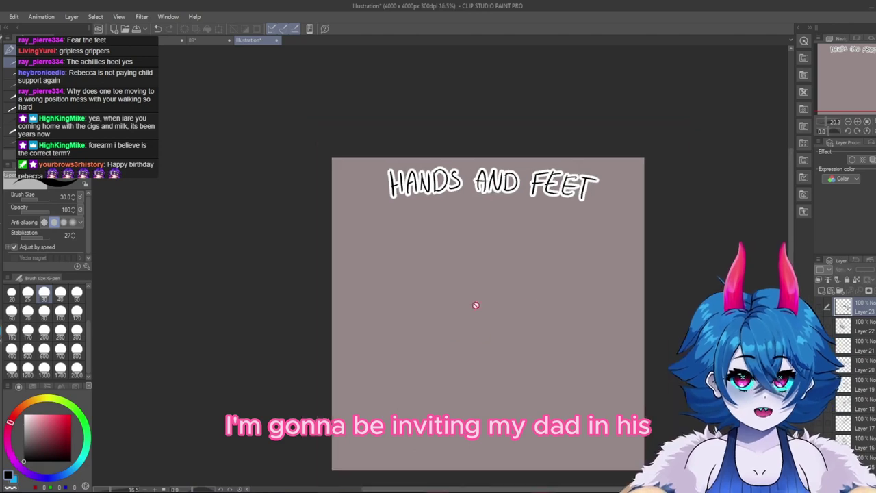
pyautogui.scroll(-1, 456, 289)
pyautogui.scroll(2, 481, 332)
pyautogui.scroll(1, 561, 337)
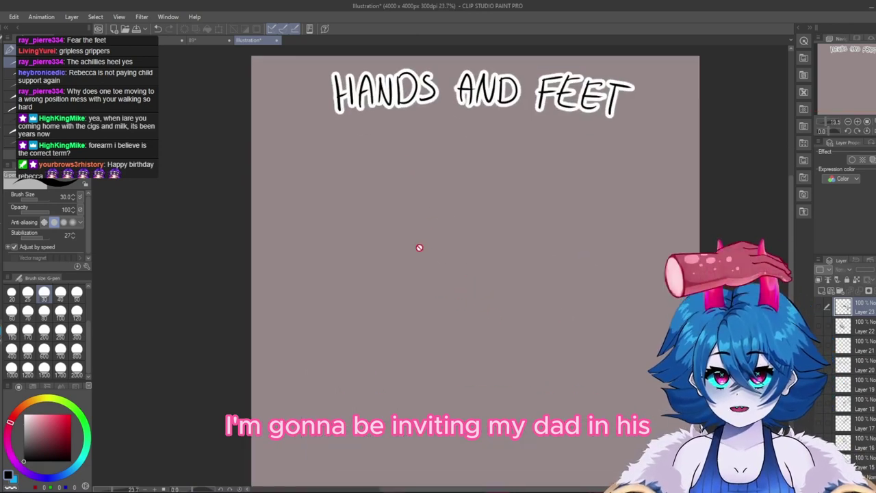
pyautogui.scroll(-1, 432, 257)
pyautogui.scroll(1, 509, 273)
pyautogui.scroll(1, 442, 296)
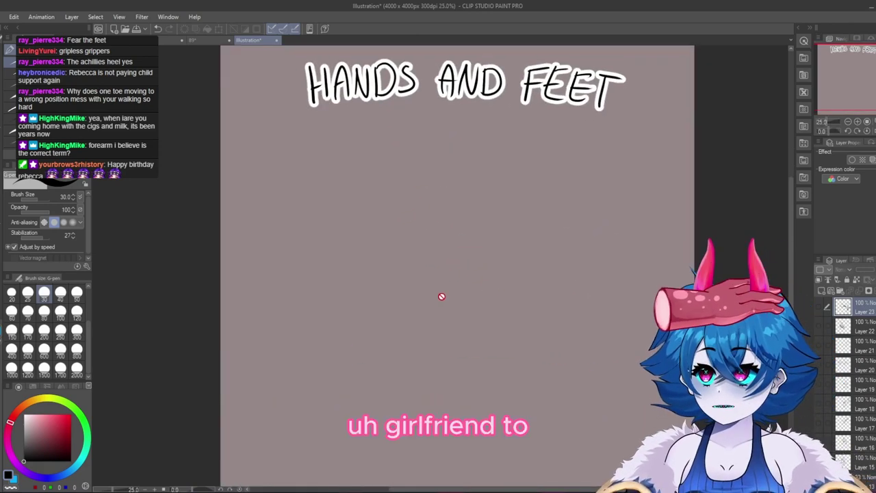
pyautogui.scroll(-1, 445, 297)
pyautogui.scroll(1, 442, 294)
pyautogui.scroll(-1, 456, 325)
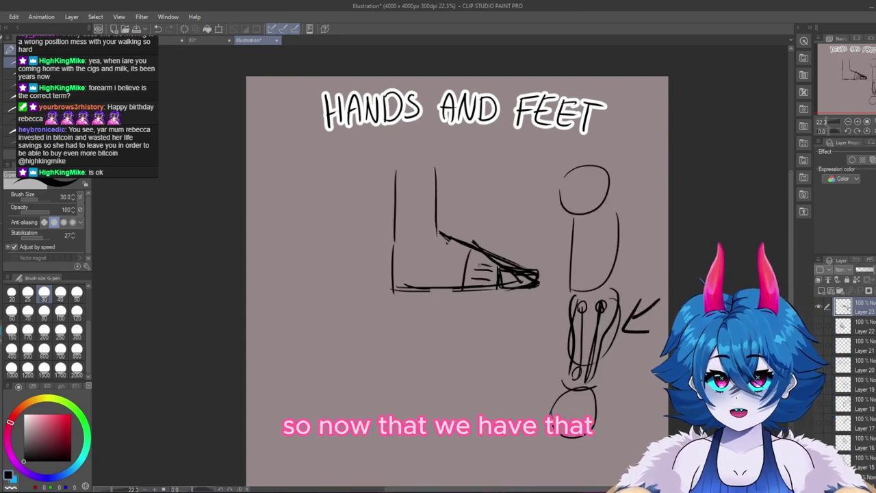
# - Draw the Achilles tendon curve behind the ankle and a circle for the heel bone in the simplified foot
pyautogui.press('m')
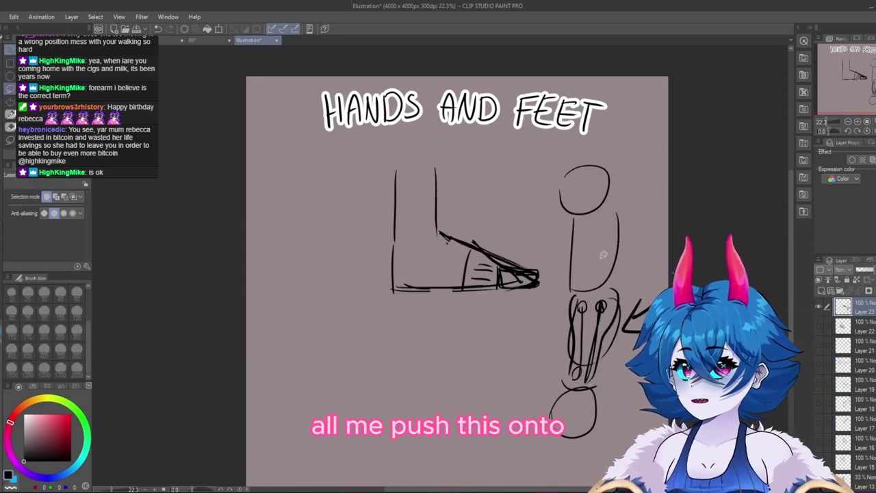
pyautogui.moveTo(557, 240)
pyautogui.mouseDown()
pyautogui.moveTo(540, 456)
pyautogui.moveTo(663, 130)
pyautogui.moveTo(593, 138)
pyautogui.moveTo(556, 163)
pyautogui.mouseUp()
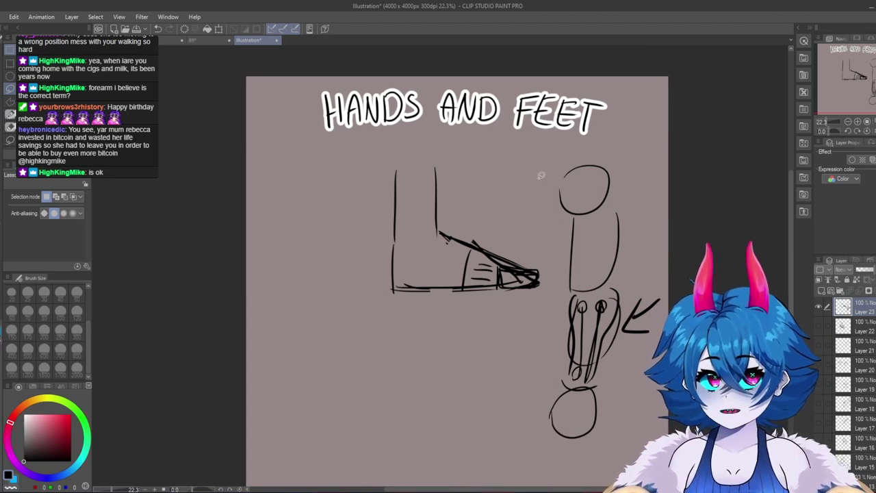
pyautogui.scroll(2, 386, 165)
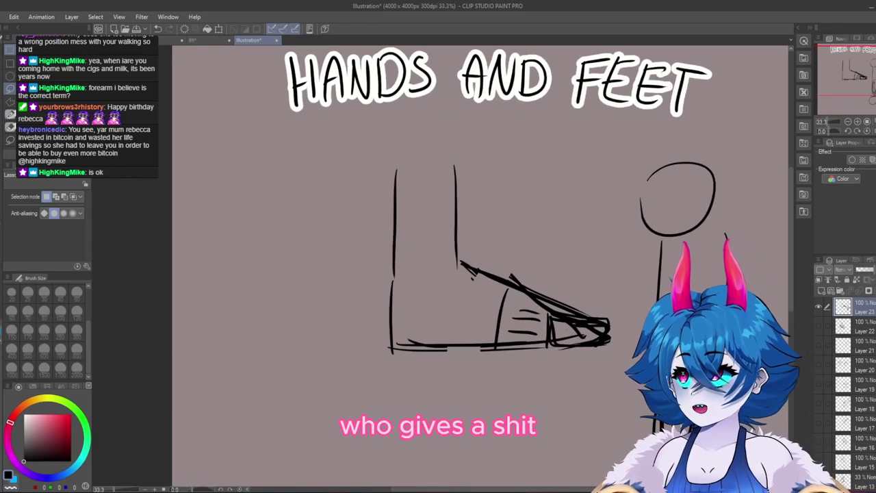
pyautogui.press('p')
pyautogui.moveTo(399, 276)
pyautogui.mouseDown()
pyautogui.moveTo(401, 316)
pyautogui.moveTo(428, 349)
pyautogui.moveTo(433, 341)
pyautogui.moveTo(400, 327)
pyautogui.mouseUp()
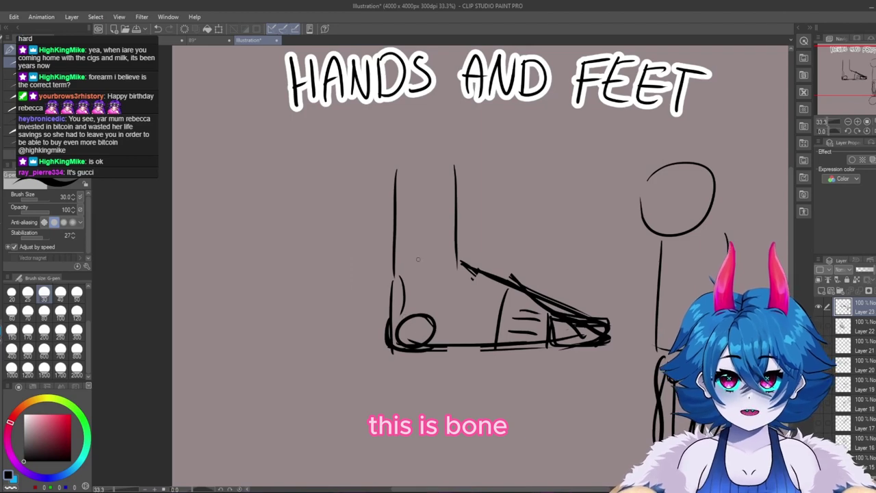
# - Show the layer with the foot bone reference image and move the image beside the heel of the foot sketch
pyautogui.scroll(-5, 848, 352)
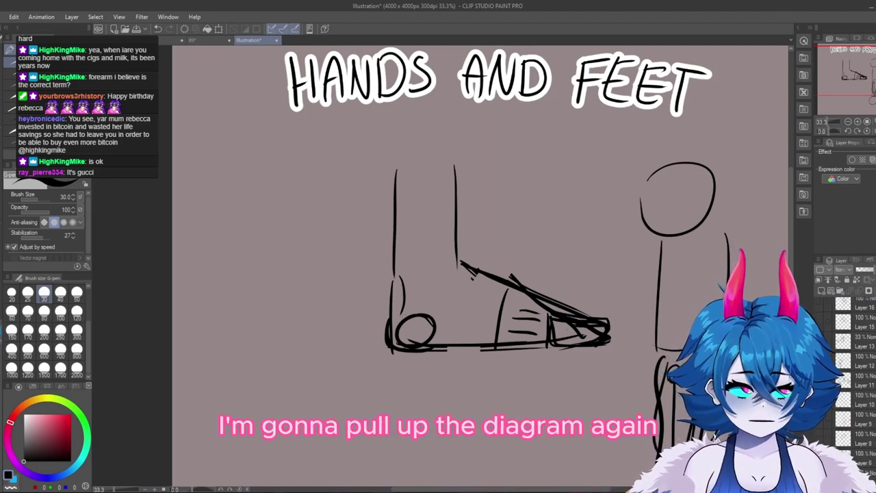
pyautogui.scroll(-2, 848, 353)
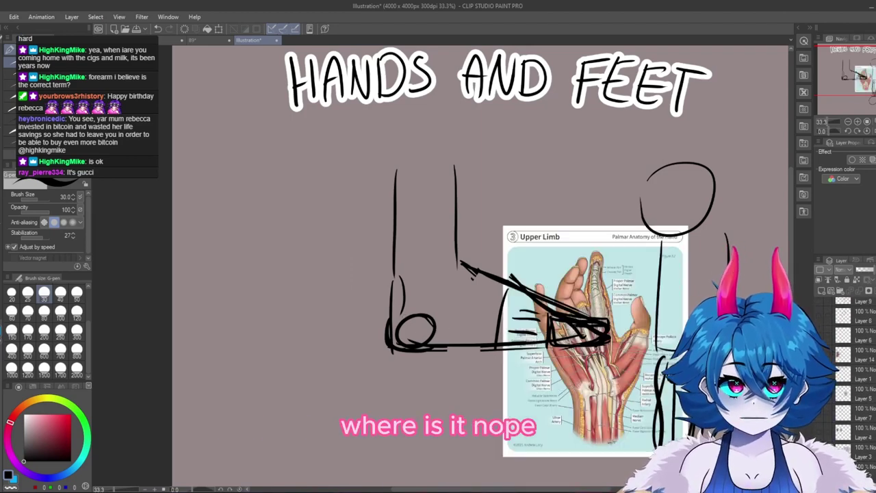
pyautogui.scroll(6, 848, 352)
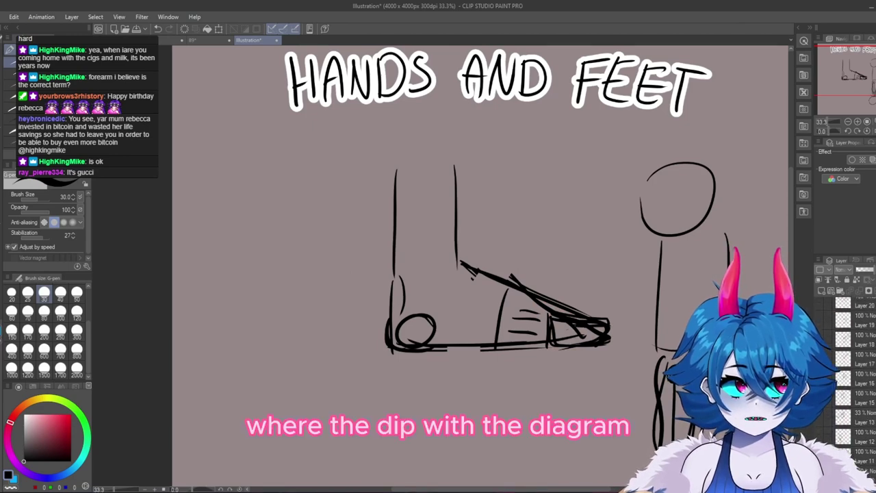
pyautogui.scroll(-7, 848, 352)
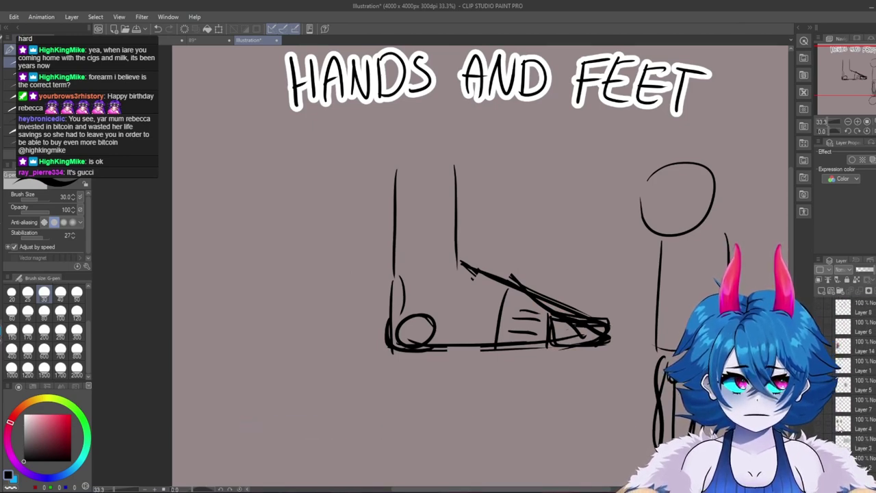
pyautogui.click(817, 425)
pyautogui.click(817, 424)
pyautogui.click(818, 442)
pyautogui.click(855, 444)
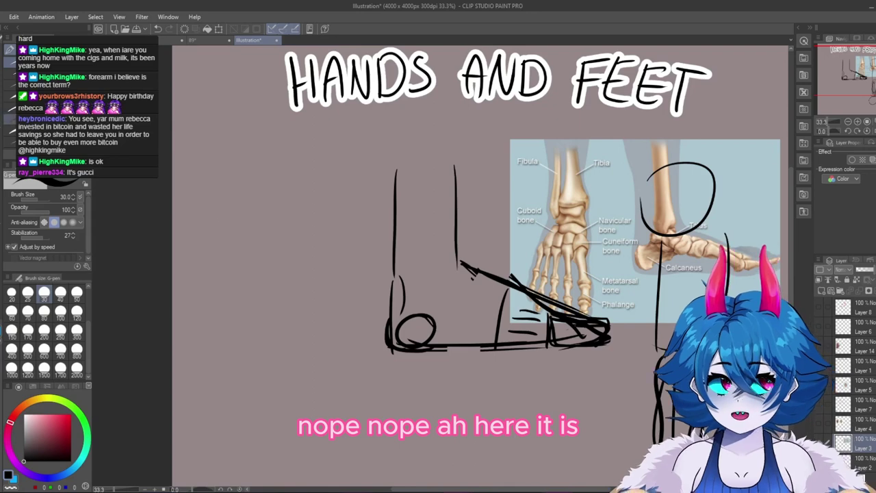
pyautogui.press('k')
pyautogui.moveTo(698, 291)
pyautogui.mouseDown()
pyautogui.moveTo(291, 305)
pyautogui.moveTo(286, 331)
pyautogui.moveTo(261, 361)
pyautogui.mouseUp()
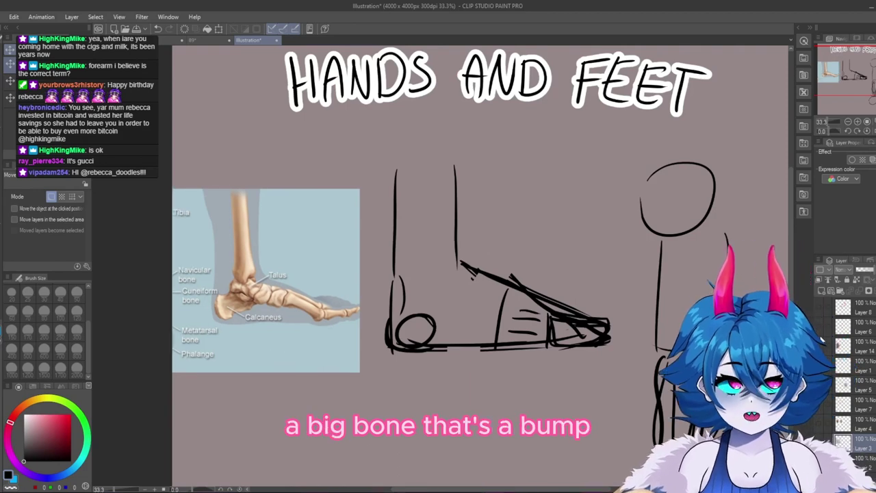
# - On the foot sketch layer, mark the ankle bone with a small curve at the base of the leg and draw the sole's raised arch
pyautogui.click(856, 370)
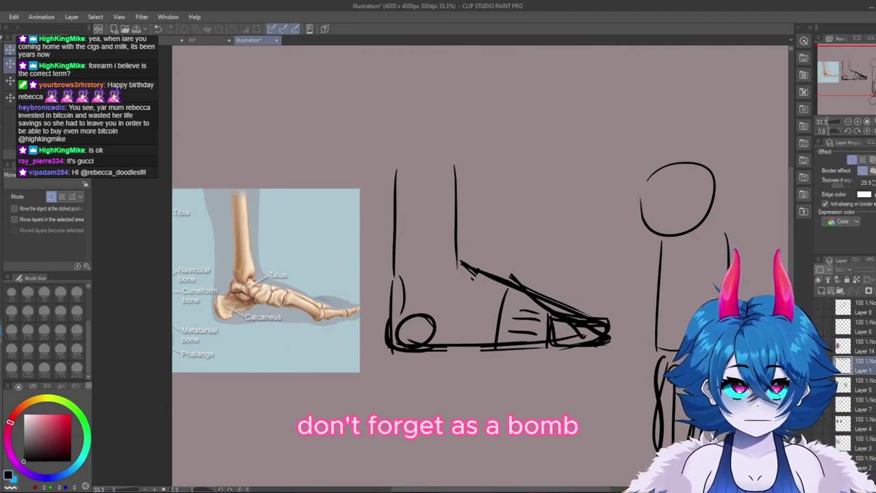
pyautogui.hotkey('ctrl', 'shift', 'n')
pyautogui.press('p')
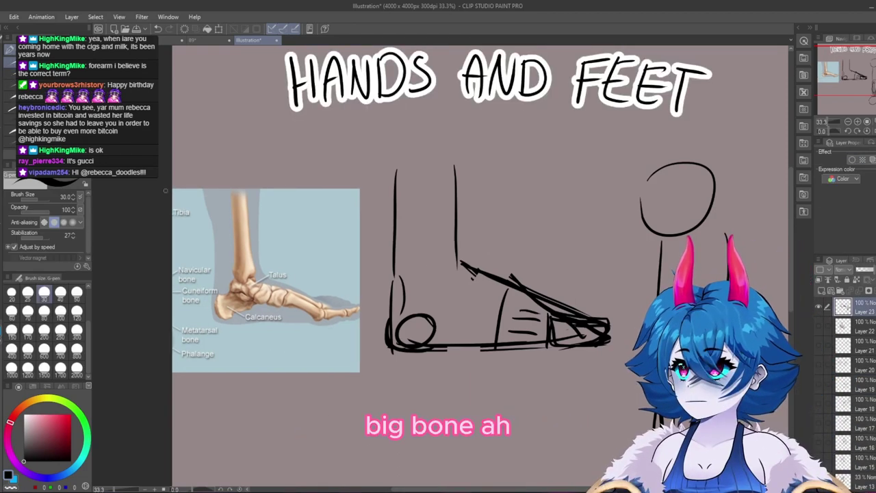
pyautogui.moveTo(411, 271); pyautogui.dragTo(448, 256)
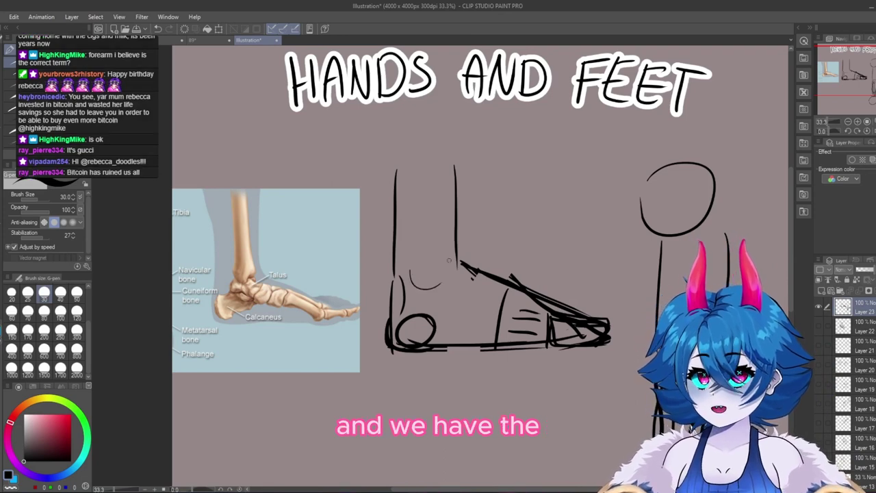
pyautogui.hotkey('ctrl', 'z')
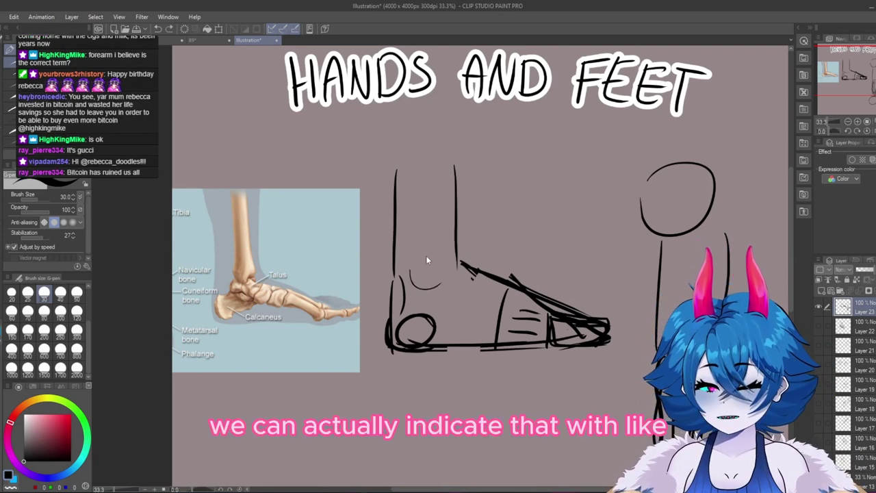
pyautogui.moveTo(416, 275); pyautogui.dragTo(431, 281)
pyautogui.hotkey('ctrl', 'z')
pyautogui.hotkey('ctrl', 'z')
pyautogui.hotkey('ctrl', 'z')
pyautogui.hotkey('ctrl', 'z')
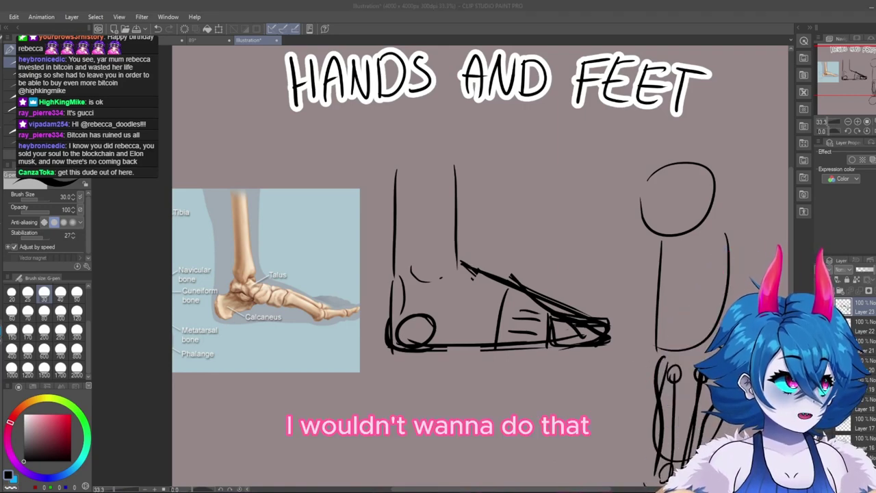
pyautogui.hotkey('alt', 'Tab')
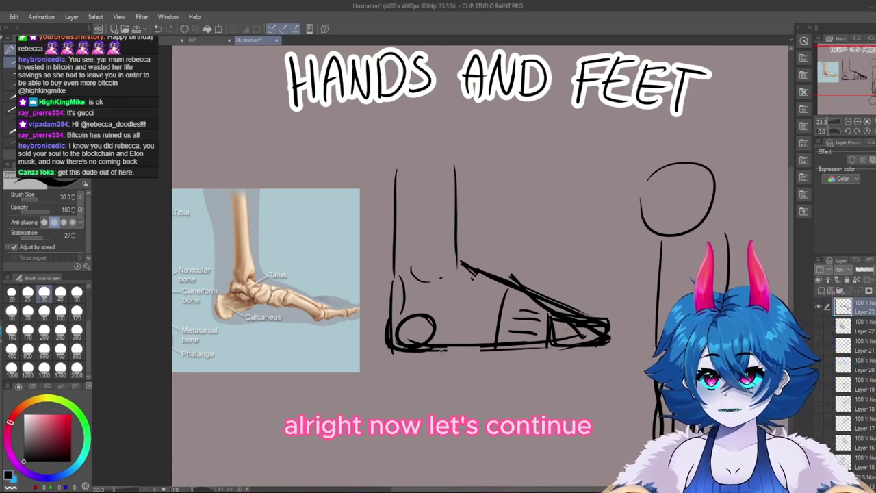
pyautogui.moveTo(425, 348); pyautogui.dragTo(524, 346)
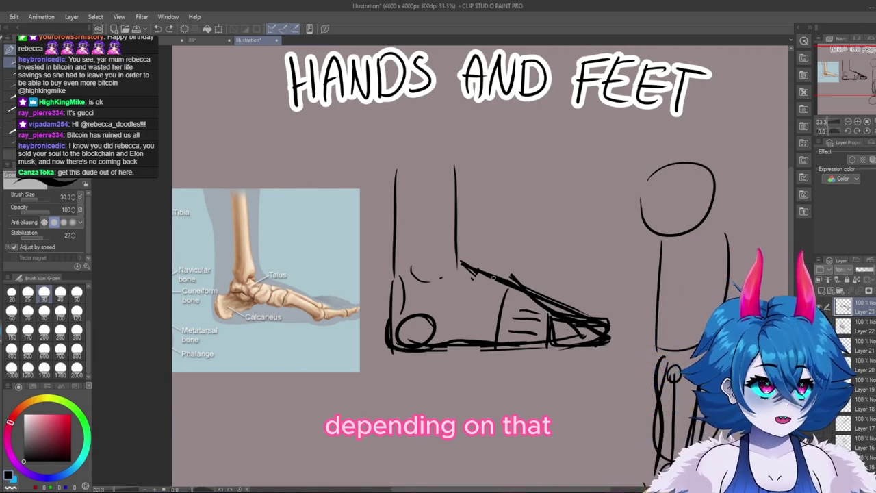
pyautogui.moveTo(622, 250); pyautogui.dragTo(586, 286)
pyautogui.moveTo(591, 268)
pyautogui.mouseDown()
pyautogui.moveTo(587, 280)
pyautogui.moveTo(613, 286)
pyautogui.mouseUp()
pyautogui.hotkey('ctrl', 'z')
pyautogui.hotkey('ctrl', 'z')
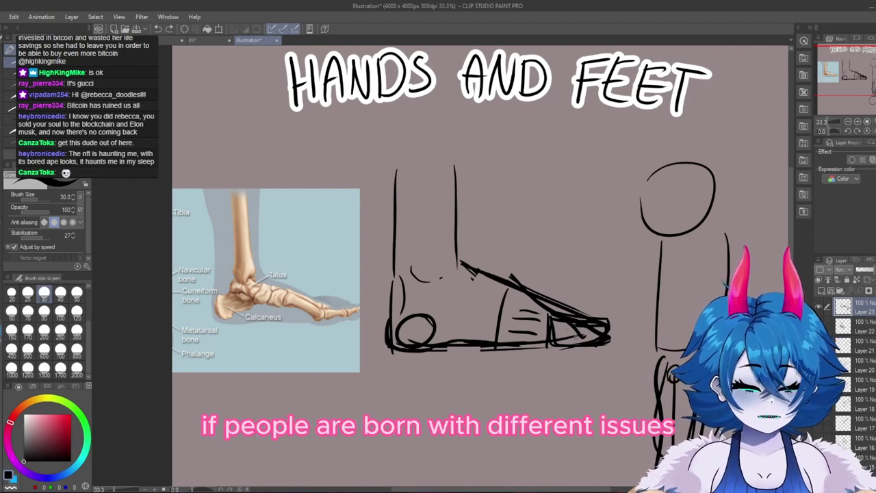
pyautogui.moveTo(418, 349); pyautogui.dragTo(568, 352)
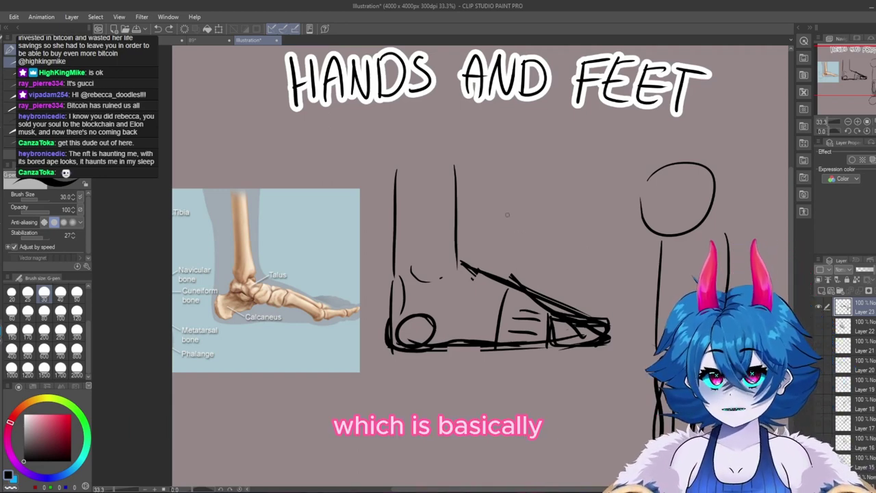
pyautogui.moveTo(390, 336)
pyautogui.mouseDown()
pyautogui.moveTo(418, 322)
pyautogui.moveTo(607, 338)
pyautogui.moveTo(498, 356)
pyautogui.moveTo(392, 347)
pyautogui.mouseUp()
pyautogui.hotkey('ctrl', 'z')
pyautogui.hotkey('ctrl', 'z')
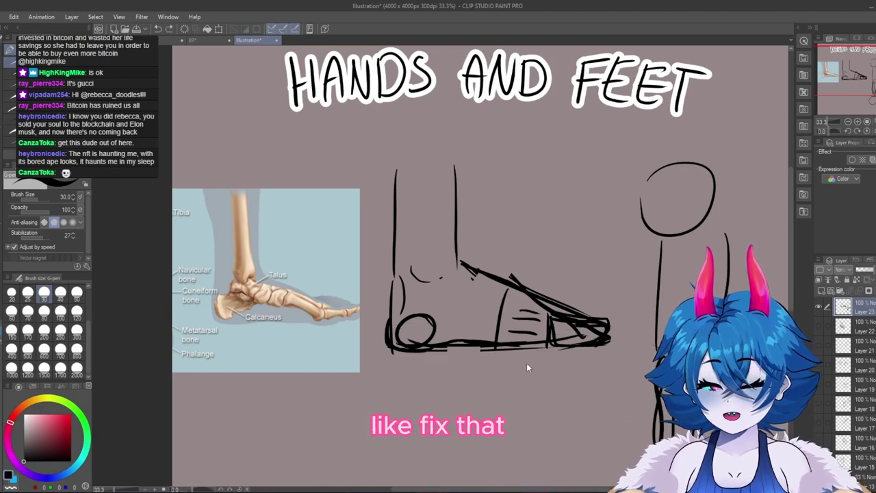
pyautogui.scroll(-2, 425, 371)
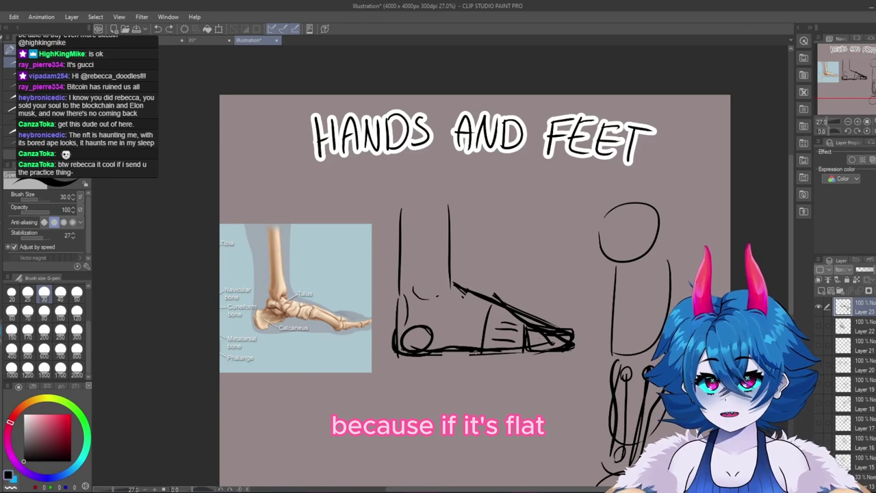
pyautogui.moveTo(495, 270)
pyautogui.mouseDown()
pyautogui.moveTo(486, 249)
pyautogui.moveTo(474, 221)
pyautogui.mouseUp()
pyautogui.moveTo(469, 239)
pyautogui.mouseDown()
pyautogui.moveTo(474, 202)
pyautogui.moveTo(483, 206)
pyautogui.mouseUp()
pyautogui.hotkey('ctrl', 'z')
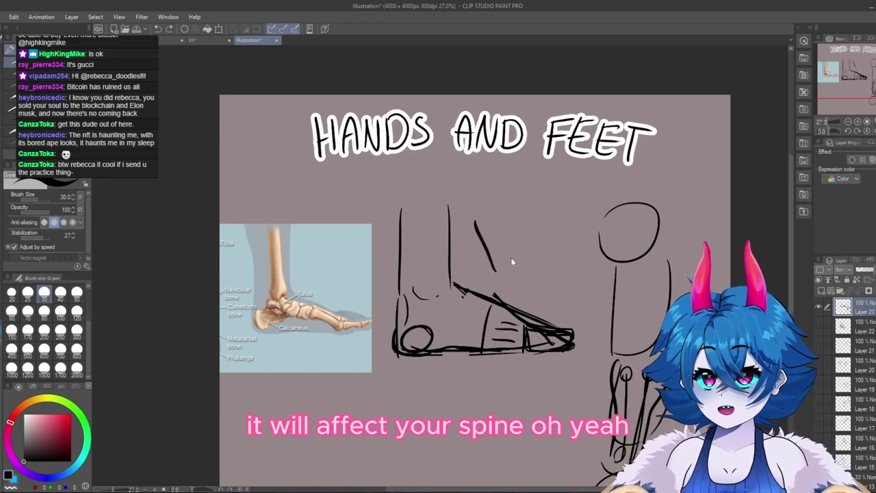
pyautogui.hotkey('ctrl', 'z')
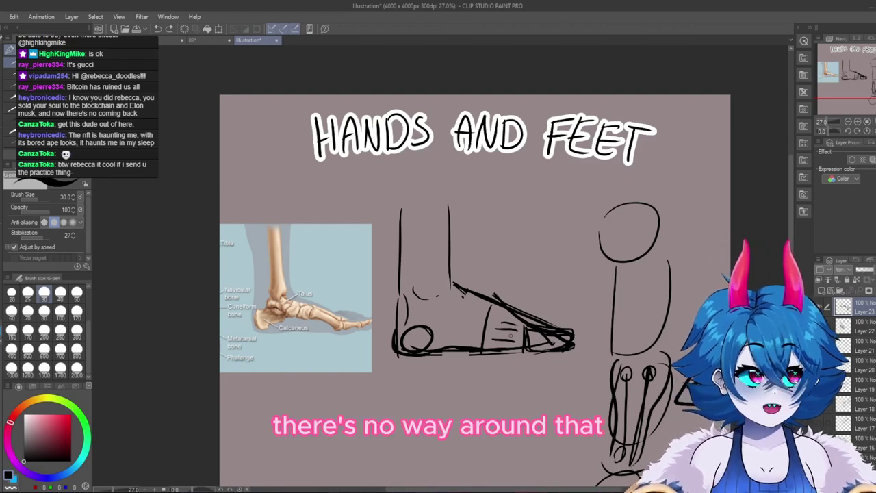
# - Draw a small body diagram above the foot with stacked vertebrae, a half-round pelvis, two legs, and arrows pointing down at both hips
pyautogui.moveTo(539, 180)
pyautogui.mouseDown()
pyautogui.moveTo(551, 192)
pyautogui.moveTo(542, 213)
pyautogui.moveTo(540, 204)
pyautogui.moveTo(549, 203)
pyautogui.moveTo(538, 242)
pyautogui.moveTo(549, 230)
pyautogui.moveTo(540, 252)
pyautogui.mouseUp()
pyautogui.moveTo(547, 224)
pyautogui.mouseDown()
pyautogui.moveTo(543, 254)
pyautogui.moveTo(565, 272)
pyautogui.moveTo(577, 267)
pyautogui.mouseUp()
pyautogui.moveTo(506, 250)
pyautogui.mouseDown()
pyautogui.moveTo(517, 274)
pyautogui.moveTo(521, 262)
pyautogui.moveTo(559, 253)
pyautogui.mouseUp()
pyautogui.moveTo(521, 258)
pyautogui.mouseDown()
pyautogui.moveTo(561, 257)
pyautogui.moveTo(527, 303)
pyautogui.mouseUp()
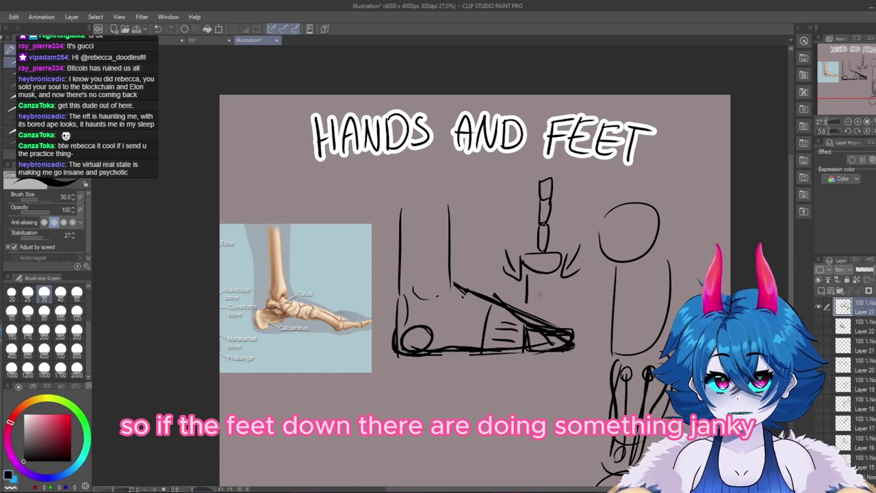
pyautogui.moveTo(559, 274); pyautogui.dragTo(556, 306)
# - Add arrows beside the leg and spine, with a line along the vertebrae, to show the body shifting to one side
pyautogui.moveTo(587, 280)
pyautogui.mouseDown()
pyautogui.moveTo(573, 294)
pyautogui.moveTo(579, 298)
pyautogui.mouseUp()
pyautogui.moveTo(561, 212); pyautogui.dragTo(568, 213)
pyautogui.moveTo(561, 204); pyautogui.dragTo(560, 228)
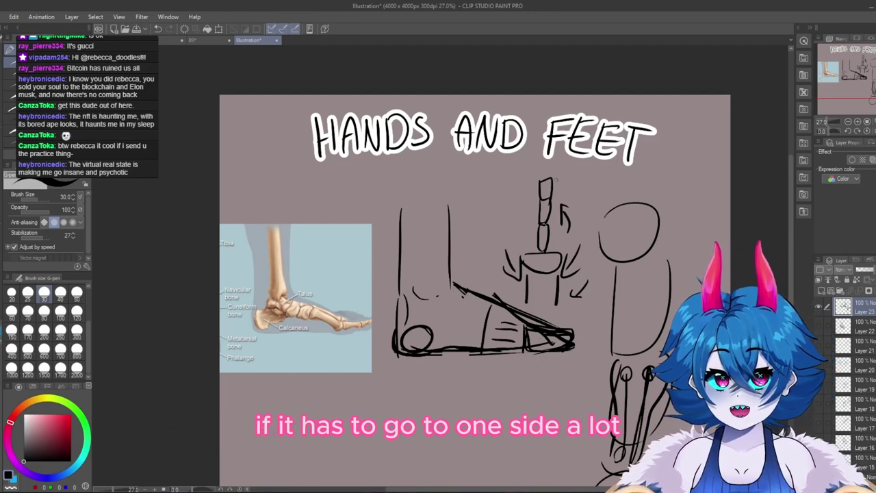
pyautogui.moveTo(560, 189); pyautogui.dragTo(581, 188)
pyautogui.moveTo(579, 182)
pyautogui.mouseDown()
pyautogui.moveTo(589, 187)
pyautogui.moveTo(551, 231)
pyautogui.mouseUp()
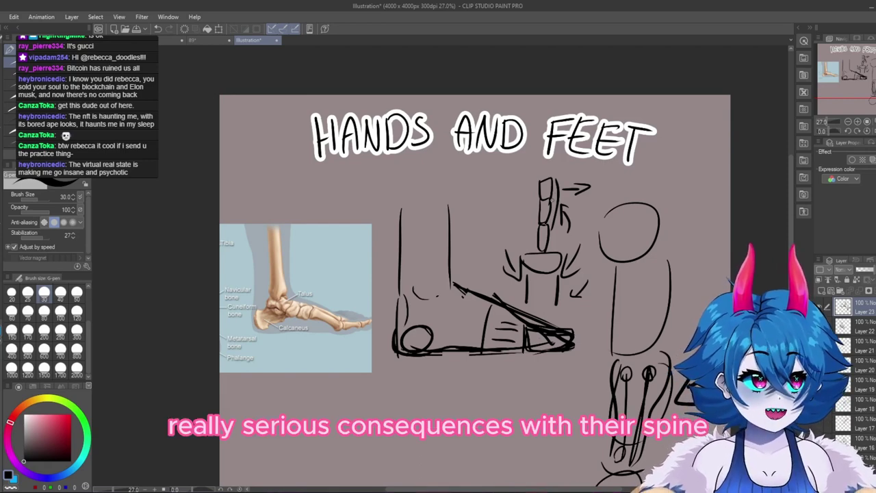
# - Lasso the spine and pelvis diagram above the foot, delete it, and deselect
pyautogui.scroll(-4, 552, 200)
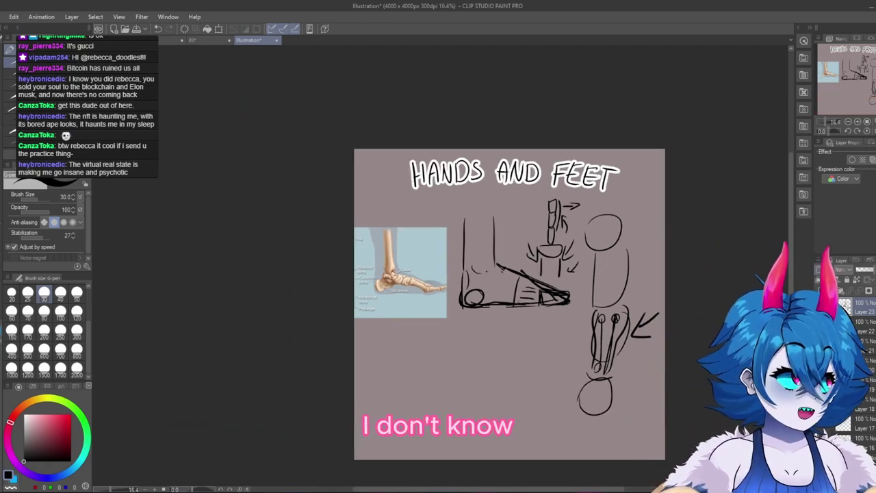
pyautogui.scroll(3, 516, 284)
pyautogui.scroll(2, 516, 285)
pyautogui.scroll(-2, 529, 265)
pyautogui.scroll(1, 533, 257)
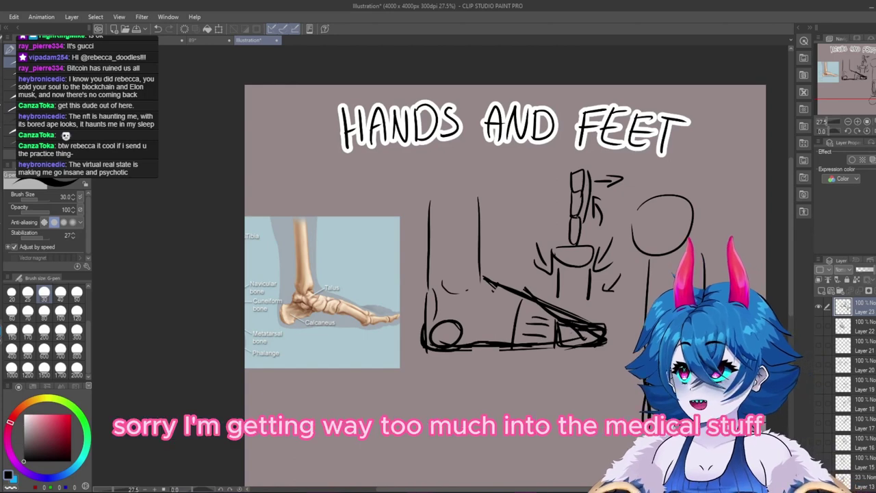
pyautogui.press('m')
pyautogui.moveTo(530, 264)
pyautogui.mouseDown()
pyautogui.moveTo(561, 293)
pyautogui.moveTo(531, 236)
pyautogui.mouseUp()
pyautogui.press('Delete')
pyautogui.hotkey('ctrl', 'd')
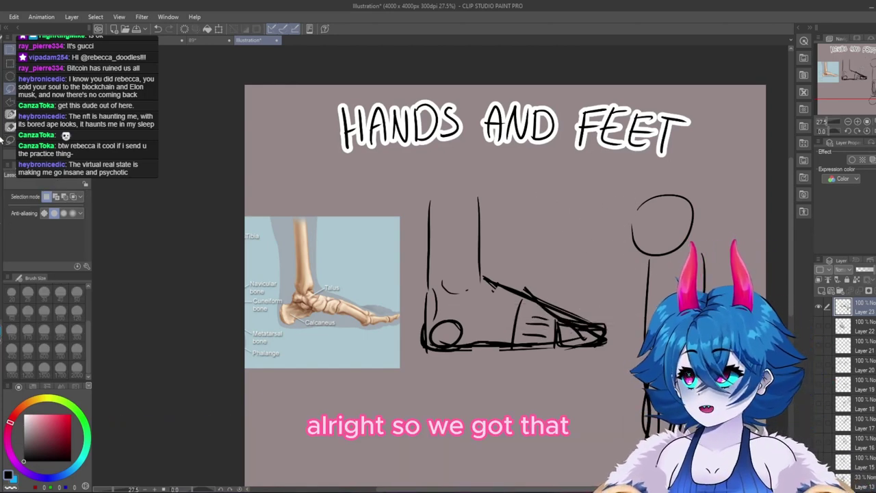
# - Lower the foot sketch layer's opacity to 38% and add a new raster layer above it for drawing with the pen
pyautogui.press('p')
pyautogui.click(859, 269)
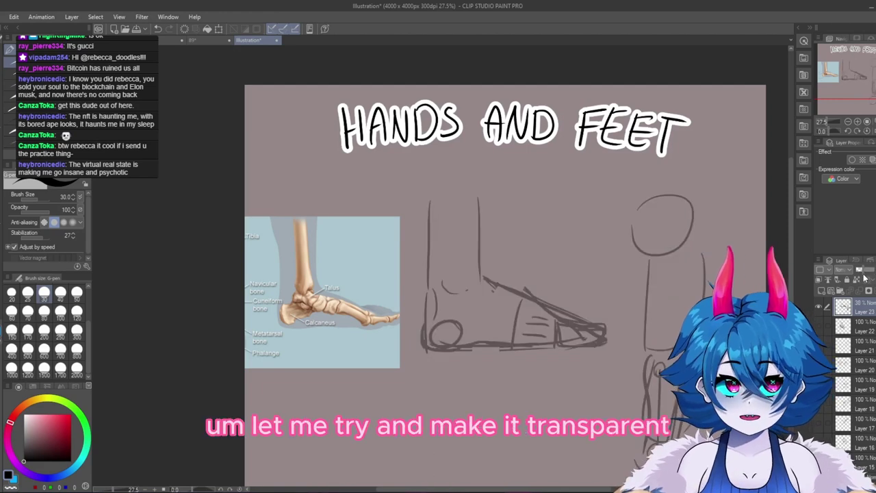
pyautogui.click(821, 291)
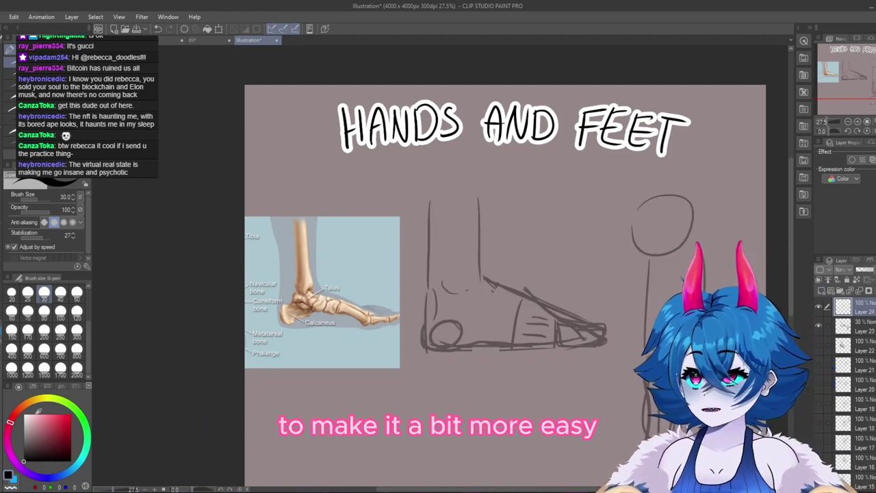
# - Pick a dark red and trace the side-view foot sketch with the leg, heel, sole, instep and toe contours
pyautogui.click(71, 432)
pyautogui.moveTo(76, 432); pyautogui.dragTo(75, 431)
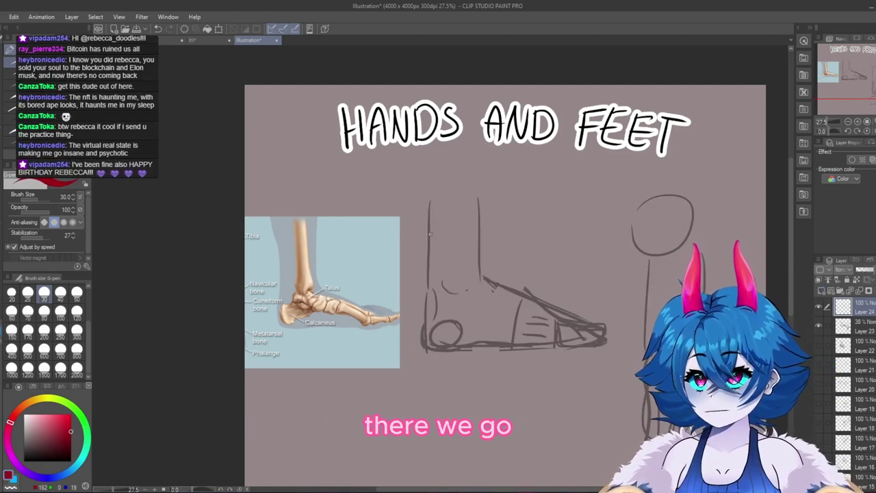
pyautogui.moveTo(429, 260); pyautogui.dragTo(418, 179)
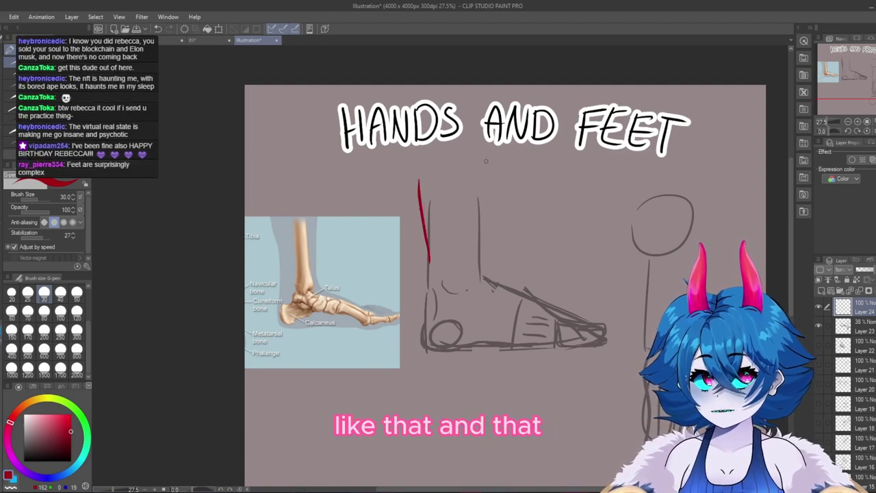
pyautogui.moveTo(485, 163)
pyautogui.mouseDown()
pyautogui.moveTo(475, 253)
pyautogui.moveTo(431, 287)
pyautogui.moveTo(425, 349)
pyautogui.moveTo(558, 346)
pyautogui.mouseUp()
pyautogui.moveTo(487, 283)
pyautogui.mouseDown()
pyautogui.moveTo(587, 321)
pyautogui.moveTo(612, 319)
pyautogui.moveTo(562, 346)
pyautogui.mouseUp()
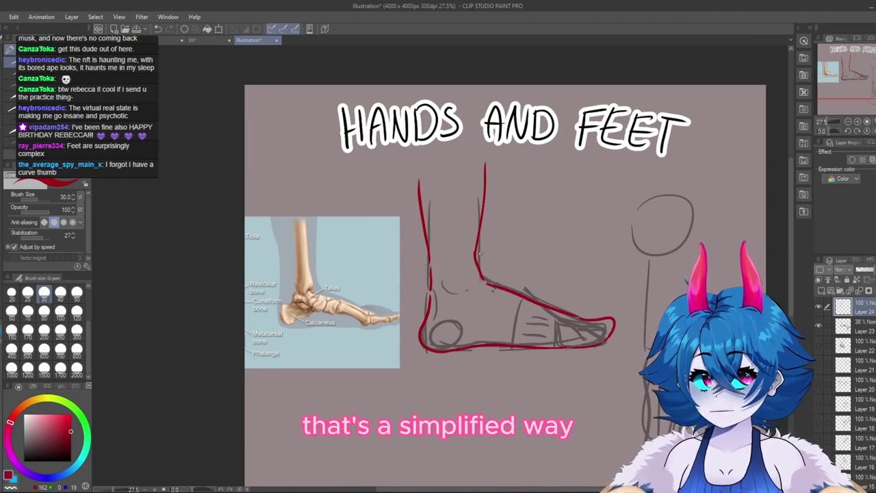
pyautogui.moveTo(477, 241); pyautogui.dragTo(484, 281)
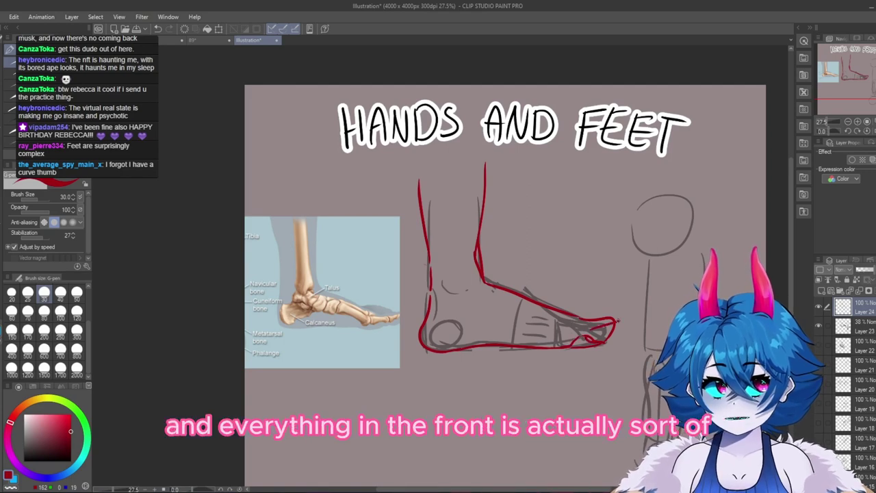
# - Draw the toe section as a small connecting box and a tapered tip at the front of the foot, undoing stray strokes
pyautogui.moveTo(590, 327)
pyautogui.mouseDown()
pyautogui.moveTo(567, 313)
pyautogui.moveTo(576, 337)
pyautogui.mouseUp()
pyautogui.moveTo(577, 321)
pyautogui.mouseDown()
pyautogui.moveTo(589, 324)
pyautogui.moveTo(590, 338)
pyautogui.mouseUp()
pyautogui.moveTo(576, 335); pyautogui.dragTo(589, 336)
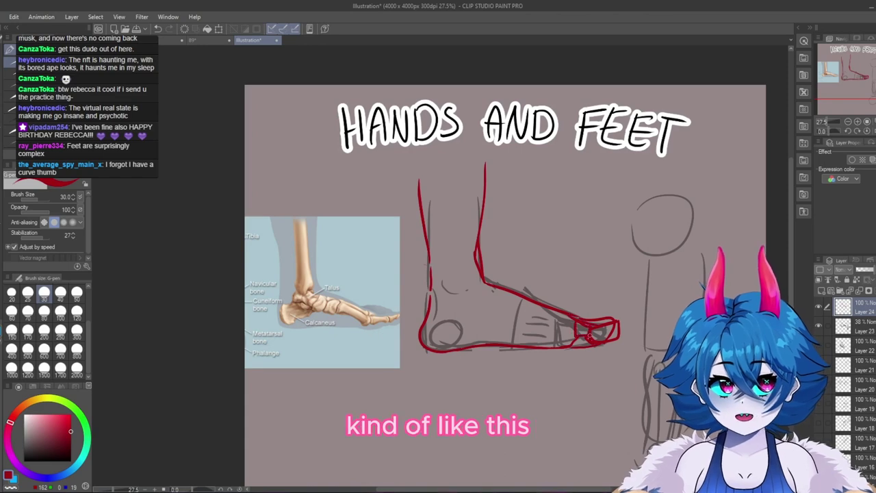
pyautogui.hotkey('ctrl', 'z')
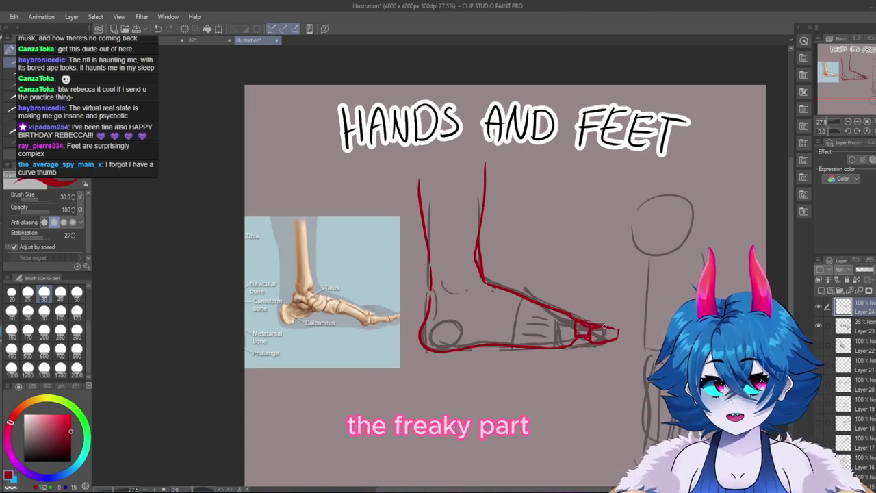
# - Outline the connecting toe bone and the toe tip on the skeleton reference as two separate red shapes
pyautogui.scroll(1, 426, 344)
pyautogui.scroll(5, 304, 320)
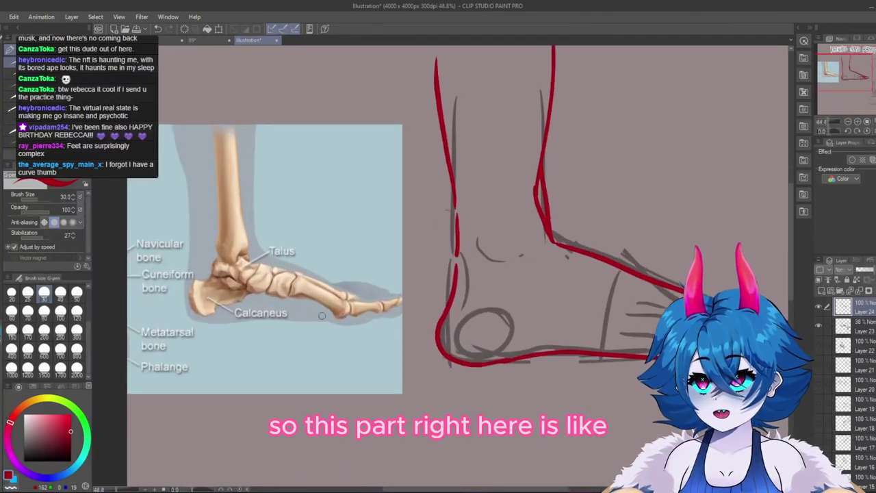
pyautogui.moveTo(425, 283); pyautogui.dragTo(451, 298)
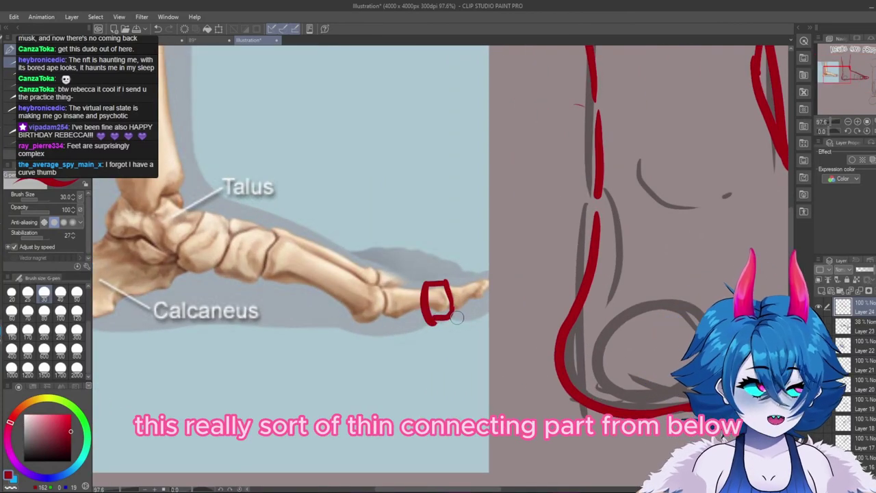
pyautogui.moveTo(451, 338)
pyautogui.mouseDown()
pyautogui.moveTo(465, 351)
pyautogui.moveTo(452, 334)
pyautogui.moveTo(467, 341)
pyautogui.mouseUp()
pyautogui.hotkey('ctrl', 'z')
pyautogui.hotkey('ctrl', 'z')
pyautogui.moveTo(456, 294)
pyautogui.mouseDown()
pyautogui.moveTo(496, 281)
pyautogui.moveTo(499, 271)
pyautogui.moveTo(498, 306)
pyautogui.moveTo(477, 317)
pyautogui.mouseUp()
pyautogui.moveTo(497, 277); pyautogui.dragTo(473, 286)
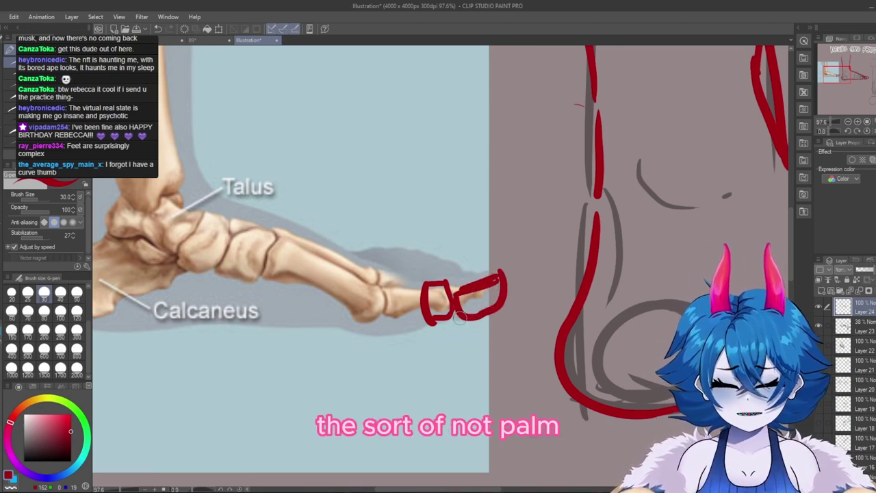
# - Draw two lines from the toe joint back into the midfoot and an arrow above the toes pointing toward the ankle
pyautogui.scroll(-4, 317, 307)
pyautogui.scroll(2, 565, 331)
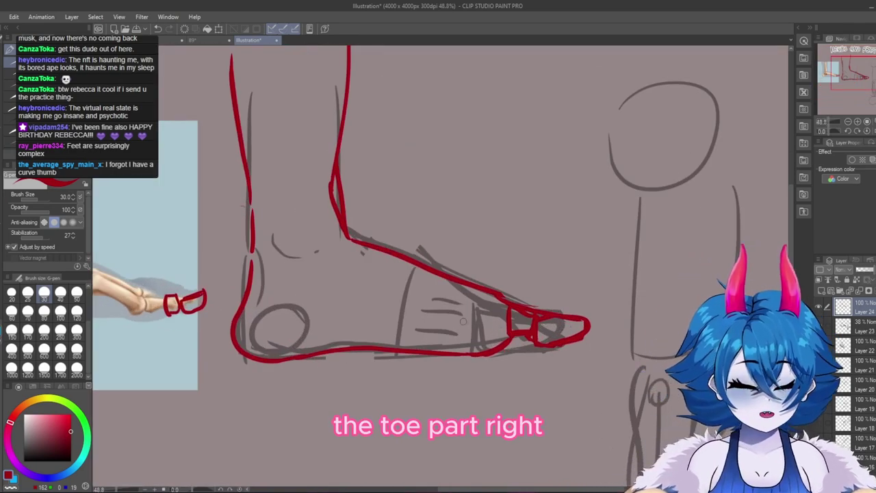
pyautogui.scroll(-2, 545, 327)
pyautogui.scroll(2, 527, 337)
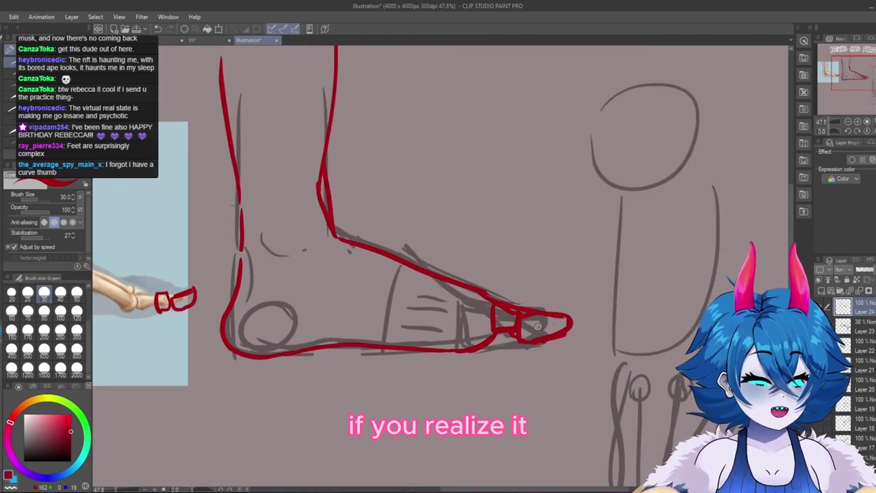
pyautogui.moveTo(491, 310); pyautogui.dragTo(401, 296)
pyautogui.moveTo(392, 299); pyautogui.dragTo(450, 311)
pyautogui.moveTo(543, 274)
pyautogui.mouseDown()
pyautogui.moveTo(500, 271)
pyautogui.moveTo(492, 281)
pyautogui.mouseUp()
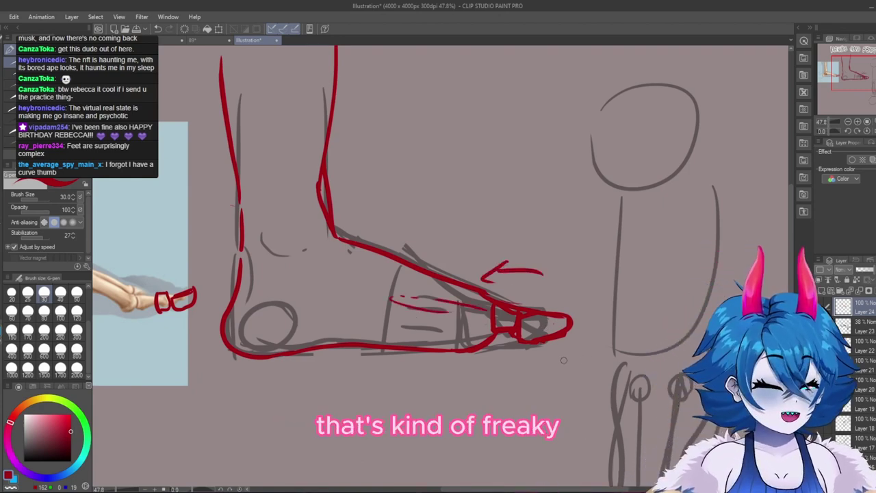
pyautogui.scroll(-4, 563, 356)
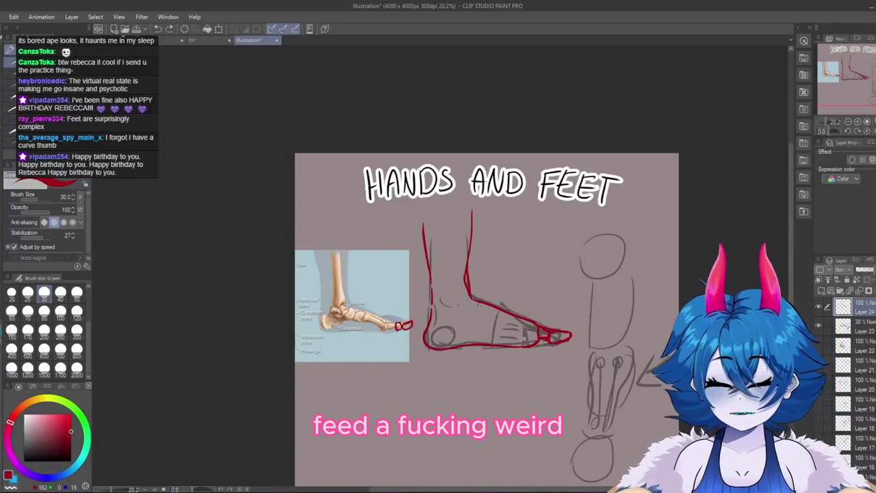
pyautogui.scroll(2, 502, 337)
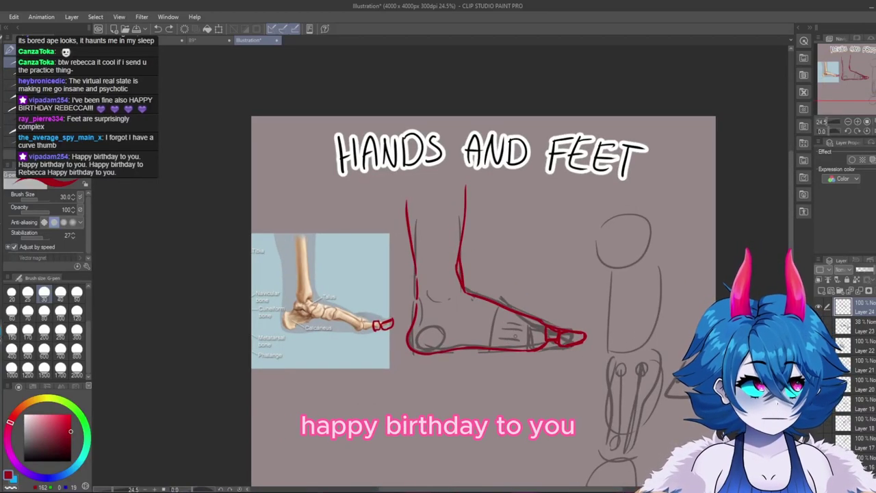
pyautogui.scroll(-1, 541, 289)
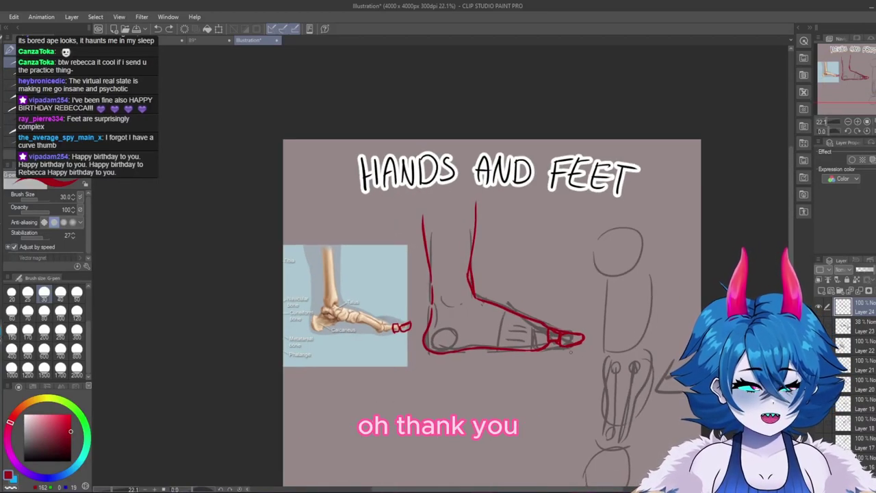
pyautogui.scroll(1, 525, 227)
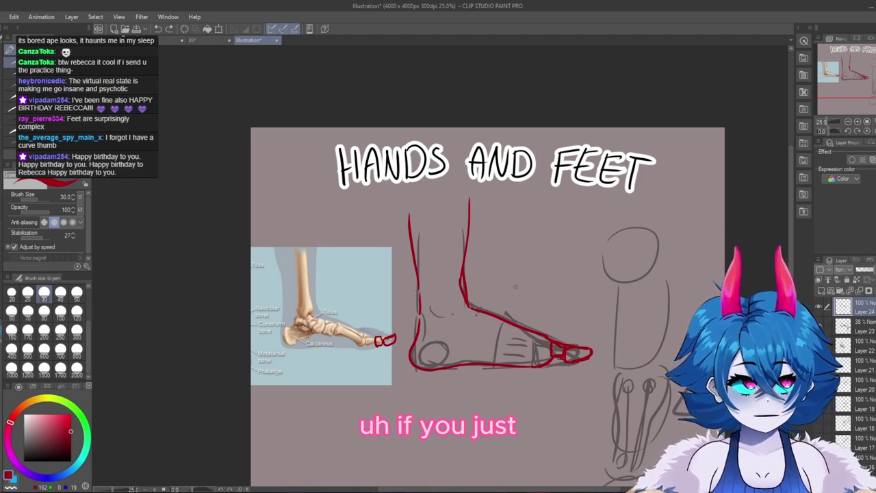
pyautogui.scroll(-1, 516, 288)
pyautogui.scroll(1, 534, 298)
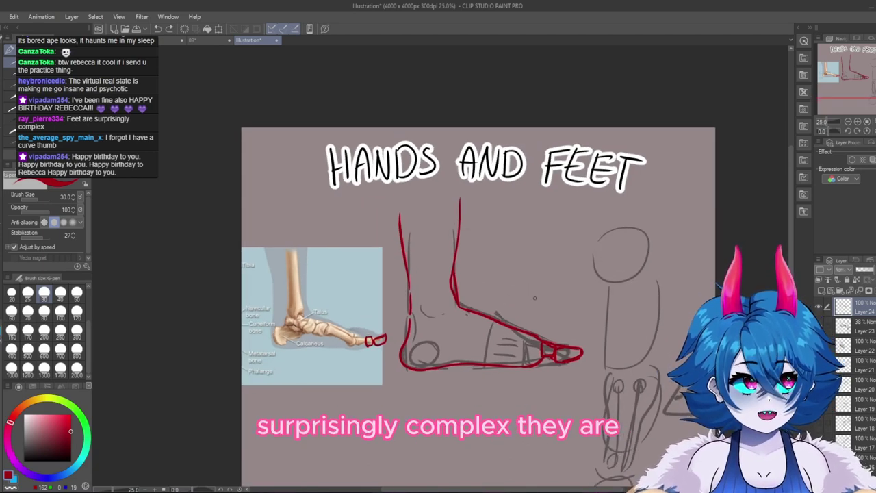
pyautogui.scroll(-1, 506, 299)
pyautogui.scroll(2, 701, 366)
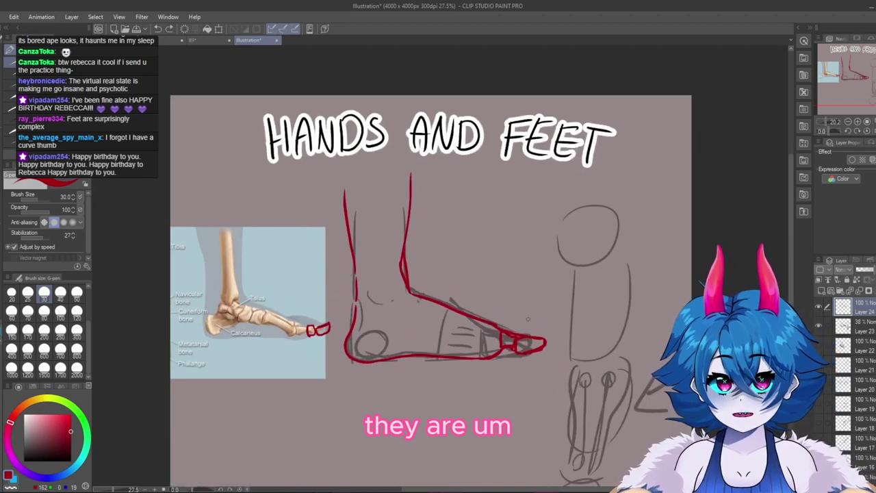
pyautogui.scroll(-2, 524, 319)
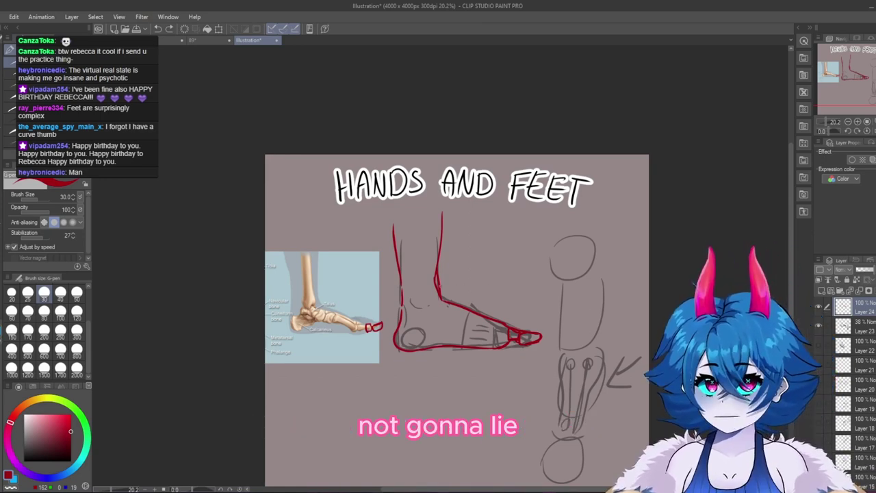
# - Draw an arrow pointing at the toe joint, hide the side-view foot layers and add a new raster layer
pyautogui.scroll(2, 437, 286)
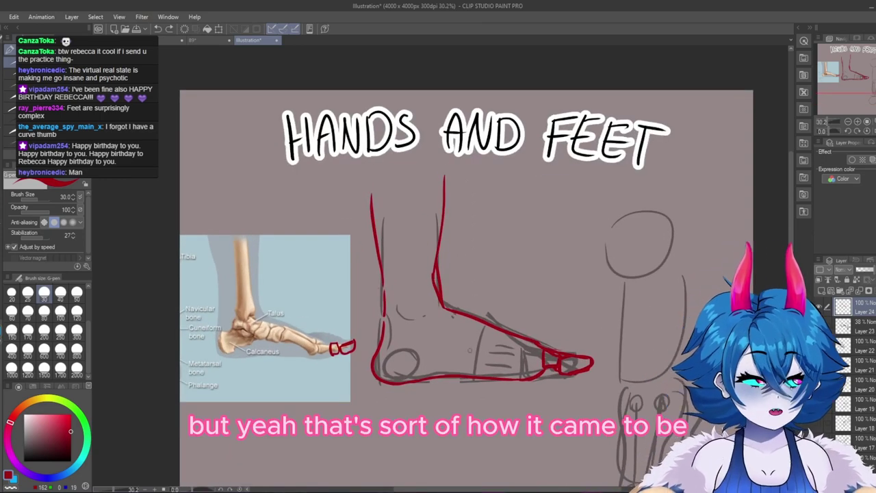
pyautogui.moveTo(580, 309)
pyautogui.mouseDown()
pyautogui.moveTo(560, 338)
pyautogui.moveTo(572, 336)
pyautogui.mouseUp()
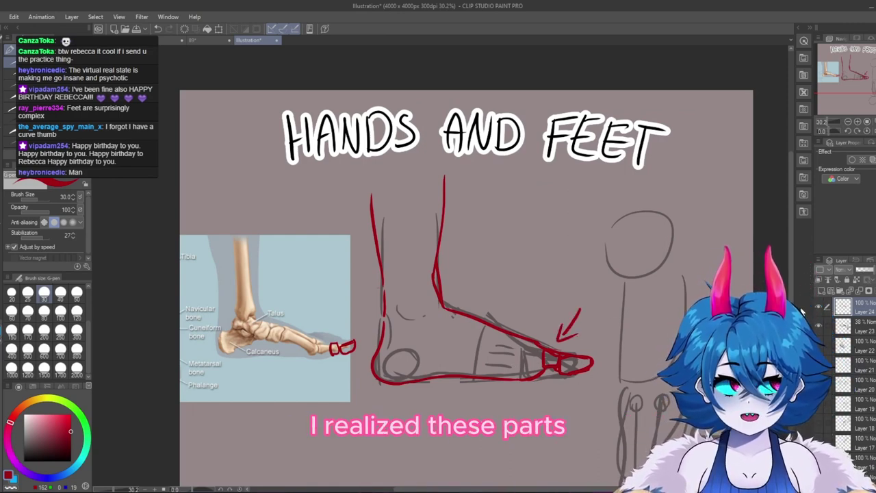
pyautogui.moveTo(820, 309); pyautogui.dragTo(833, 335)
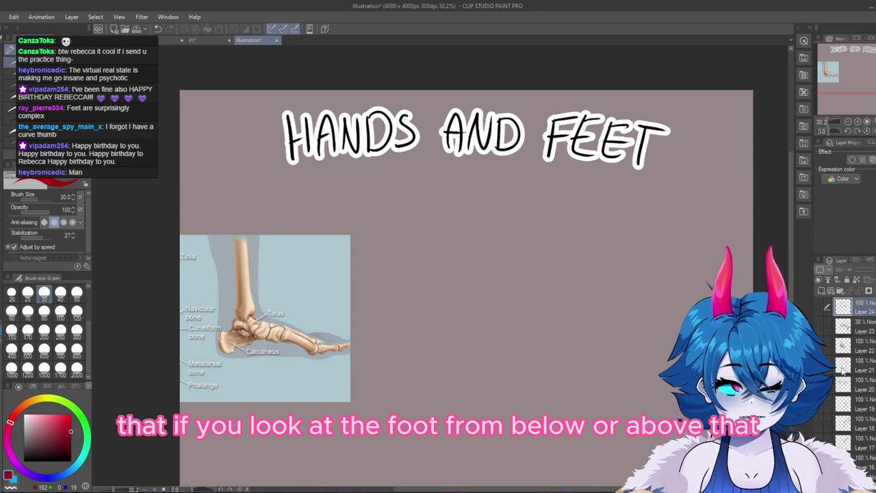
pyautogui.click(821, 290)
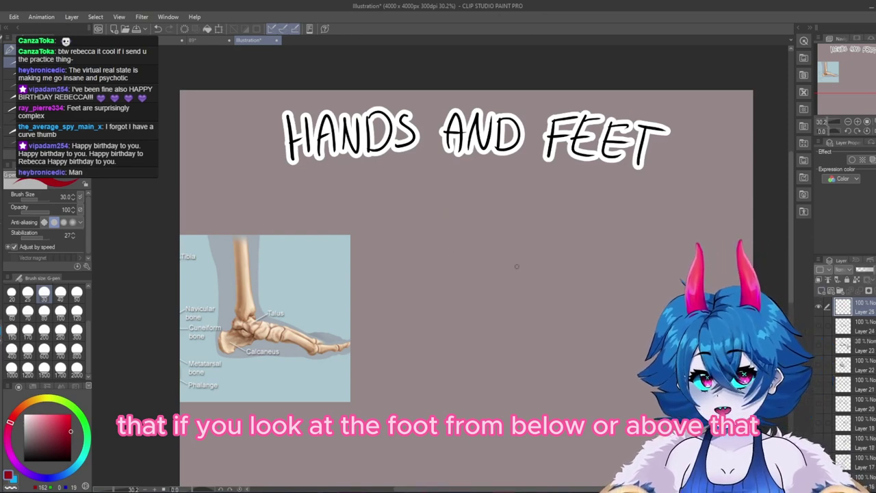
# - Draw the outline of a foot seen from below, with an arched front edge, two tapering sides and a rounded heel
pyautogui.moveTo(467, 261)
pyautogui.mouseDown()
pyautogui.moveTo(527, 278)
pyautogui.moveTo(563, 310)
pyautogui.mouseUp()
pyautogui.moveTo(468, 284); pyautogui.dragTo(475, 397)
pyautogui.moveTo(557, 321); pyautogui.dragTo(546, 380)
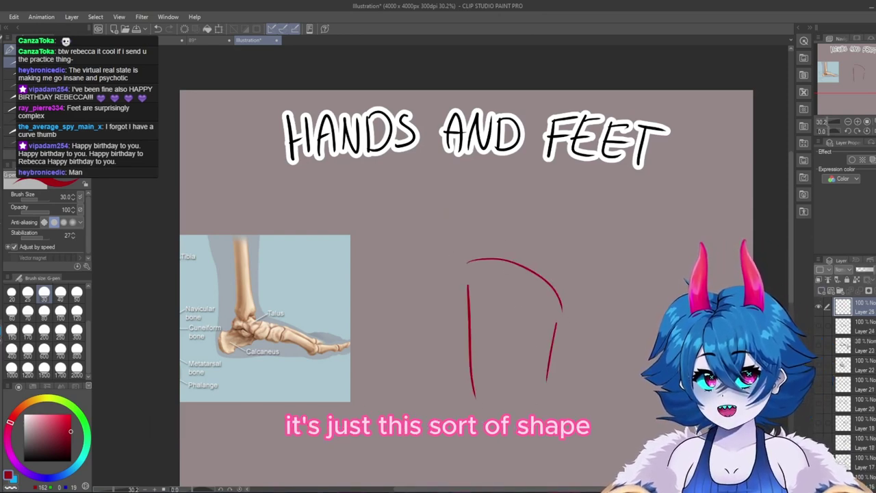
pyautogui.moveTo(473, 389); pyautogui.dragTo(531, 451)
pyautogui.moveTo(552, 380); pyautogui.dragTo(525, 456)
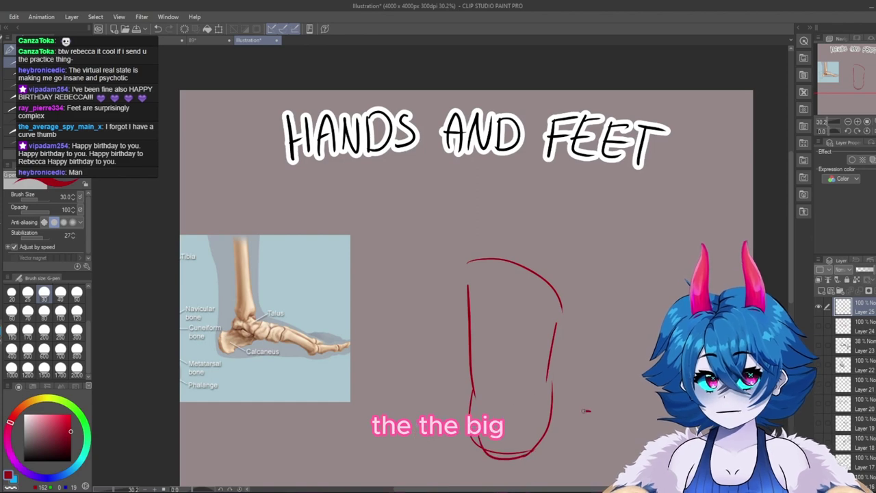
# - Point an arrow at the outline's heel and circle the heel bone on the skeleton reference, and undo these marks
pyautogui.moveTo(586, 411); pyautogui.dragTo(557, 413)
pyautogui.moveTo(571, 397)
pyautogui.mouseDown()
pyautogui.moveTo(553, 425)
pyautogui.moveTo(578, 428)
pyautogui.mouseUp()
pyautogui.moveTo(223, 327)
pyautogui.mouseDown()
pyautogui.moveTo(208, 351)
pyautogui.moveTo(248, 329)
pyautogui.mouseUp()
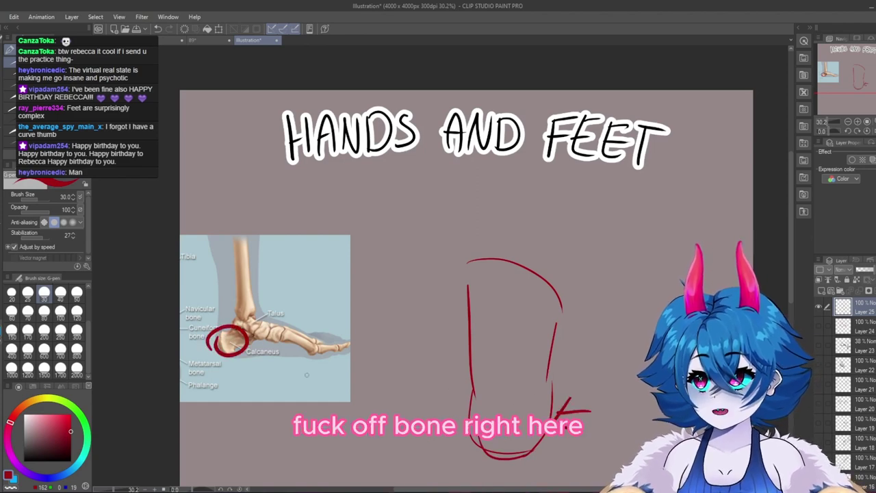
pyautogui.hotkey('ctrl', 'z')
pyautogui.hotkey('ctrl', 'z')
pyautogui.hotkey('ctrl', 'z')
pyautogui.hotkey('ctrl', 'z')
pyautogui.hotkey('ctrl', 'z')
# - Draw long bone lines inside the front of the foot and five shrinking toe boxes along the arched edge
pyautogui.moveTo(477, 275)
pyautogui.mouseDown()
pyautogui.moveTo(479, 328)
pyautogui.moveTo(489, 274)
pyautogui.moveTo(509, 337)
pyautogui.moveTo(523, 321)
pyautogui.mouseUp()
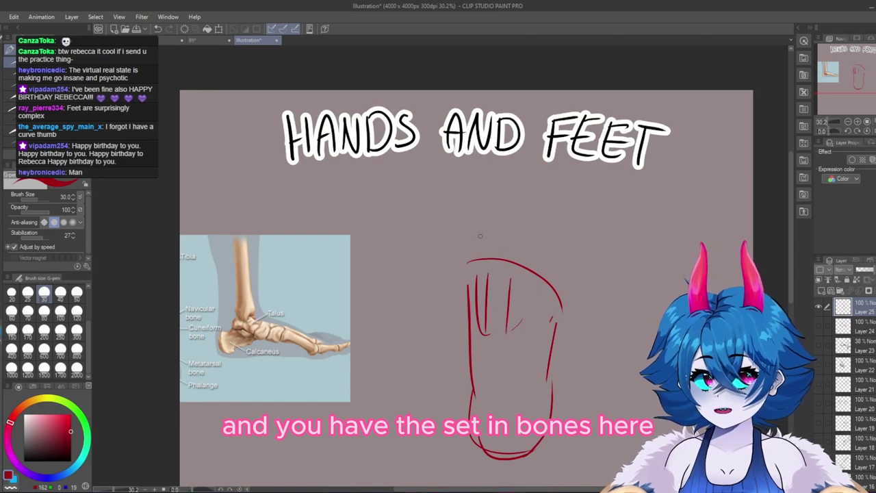
pyautogui.moveTo(471, 226)
pyautogui.mouseDown()
pyautogui.moveTo(472, 250)
pyautogui.moveTo(494, 224)
pyautogui.moveTo(492, 247)
pyautogui.moveTo(484, 220)
pyautogui.moveTo(506, 252)
pyautogui.mouseUp()
pyautogui.moveTo(505, 251)
pyautogui.mouseDown()
pyautogui.moveTo(523, 250)
pyautogui.moveTo(526, 233)
pyautogui.moveTo(525, 254)
pyautogui.moveTo(546, 266)
pyautogui.mouseUp()
pyautogui.moveTo(539, 245); pyautogui.dragTo(569, 297)
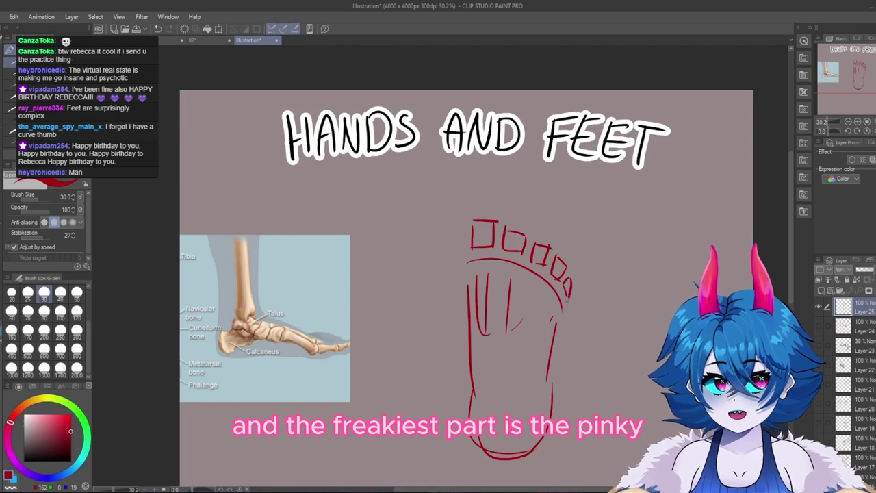
# - Draw an arrow at the middle toe and another at the pinky toe, undoing each one
pyautogui.scroll(3, 587, 299)
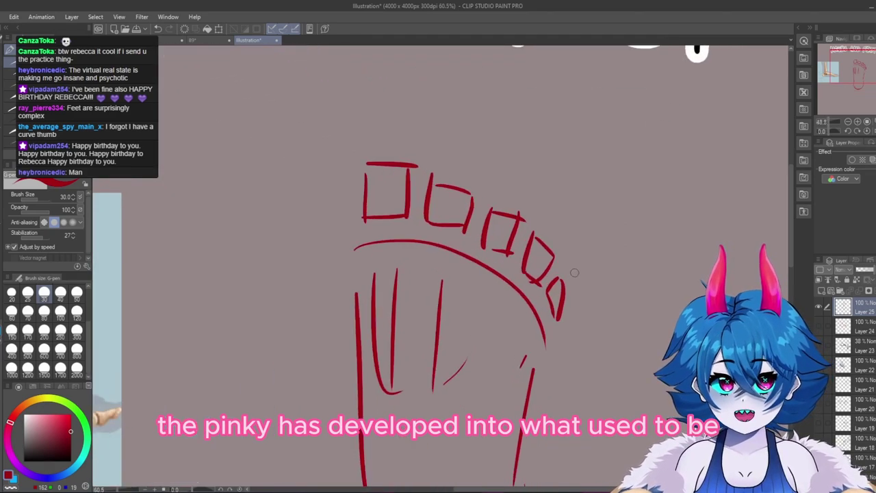
pyautogui.moveTo(560, 175)
pyautogui.mouseDown()
pyautogui.moveTo(519, 202)
pyautogui.moveTo(541, 197)
pyautogui.mouseUp()
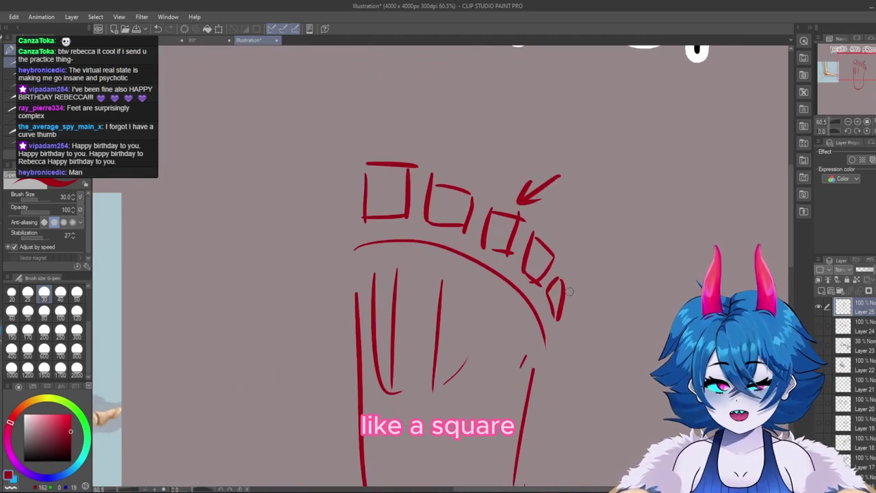
pyautogui.hotkey('ctrl', 'z')
pyautogui.hotkey('ctrl', 'z')
pyautogui.moveTo(632, 252)
pyautogui.mouseDown()
pyautogui.moveTo(579, 284)
pyautogui.moveTo(606, 283)
pyautogui.mouseUp()
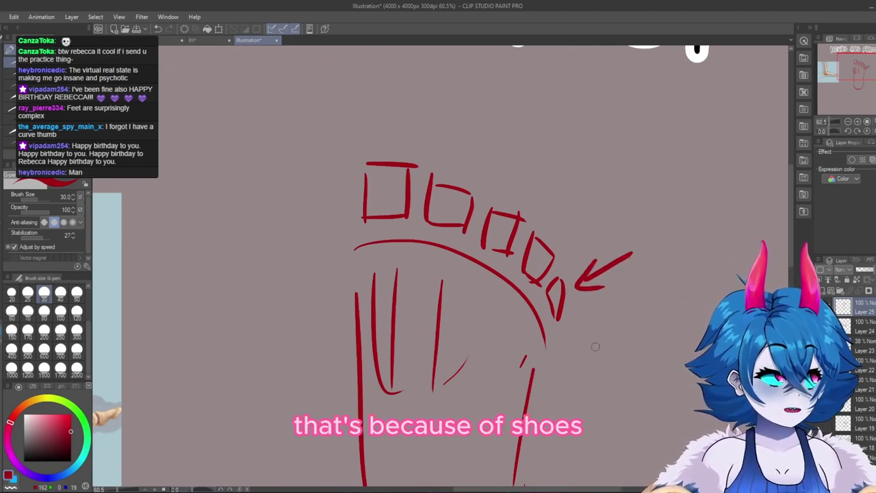
pyautogui.hotkey('ctrl', 'z')
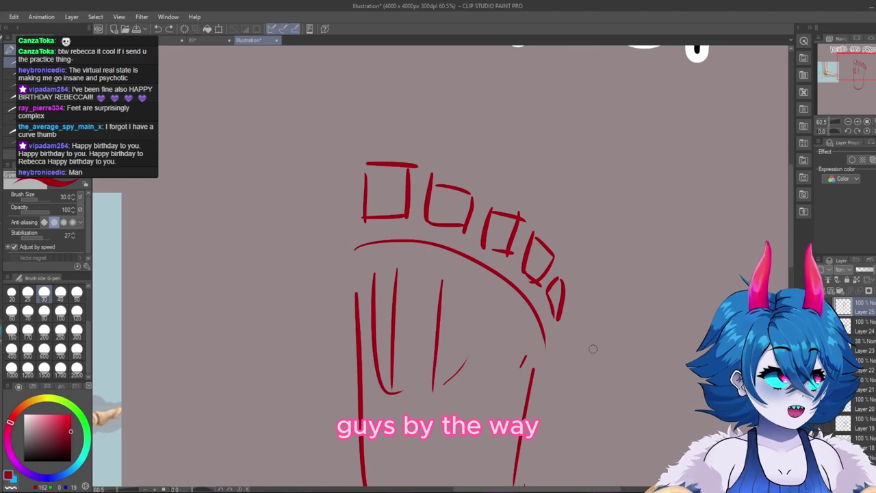
# - Draw an arrow beside the pinky toe and a stroke down the foot's outer edge, and undo both
pyautogui.moveTo(651, 259)
pyautogui.mouseDown()
pyautogui.moveTo(601, 295)
pyautogui.moveTo(624, 306)
pyautogui.mouseUp()
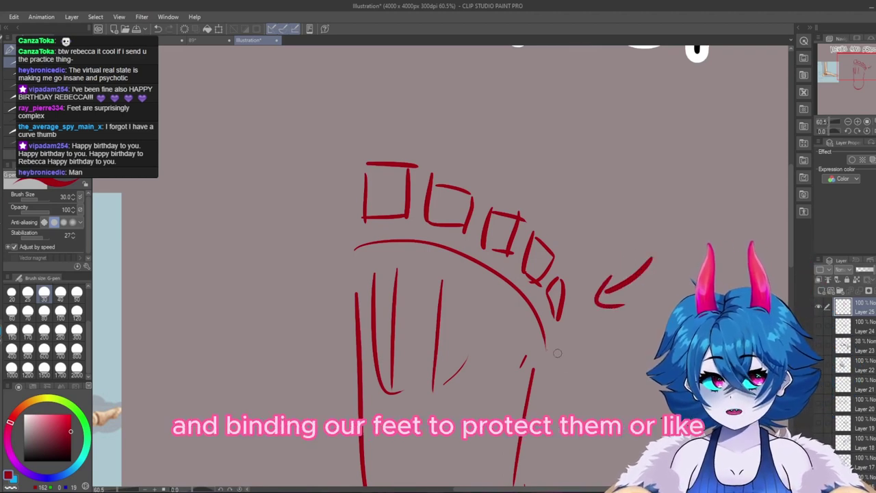
pyautogui.moveTo(558, 354); pyautogui.dragTo(524, 463)
pyautogui.hotkey('ctrl', 'z')
pyautogui.hotkey('ctrl', 'z')
pyautogui.hotkey('ctrl', 'z')
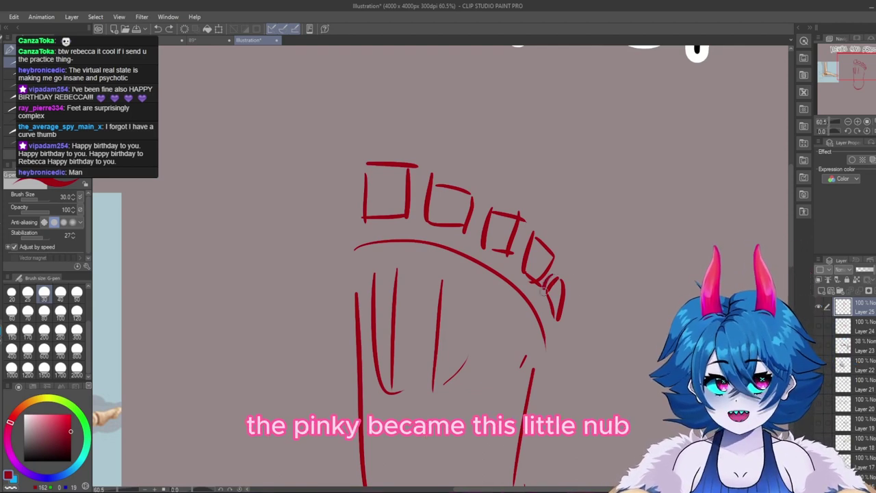
# - Draw a small stroke at the inner side of the pinky toe and undo it, keeping the toe's outline
pyautogui.moveTo(543, 292)
pyautogui.mouseDown()
pyautogui.moveTo(563, 308)
pyautogui.moveTo(560, 282)
pyautogui.mouseUp()
pyautogui.hotkey('ctrl', 'z')
pyautogui.hotkey('ctrl', 'z')
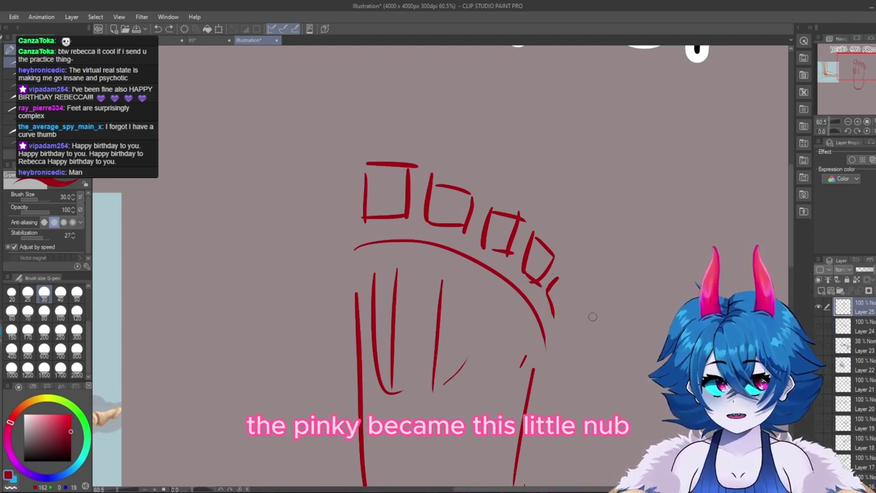
pyautogui.hotkey('ctrl', 'y')
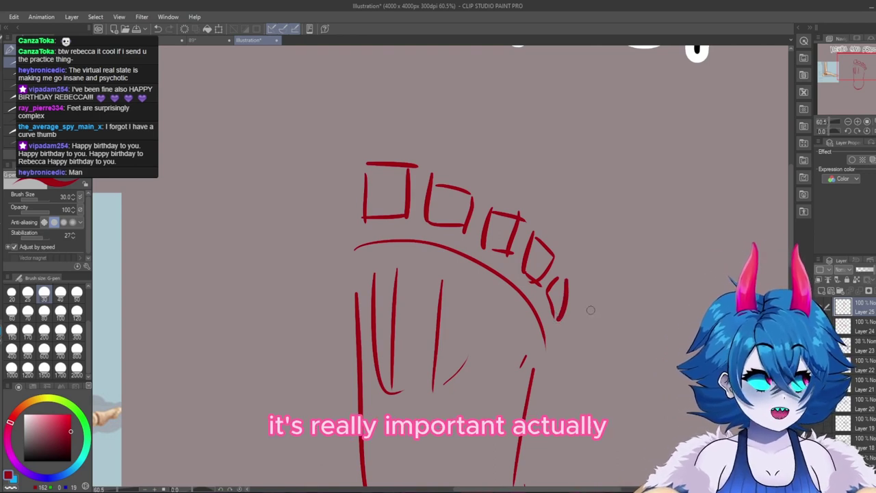
# - Close the pinky toe's outline, draw its long bone down to the foot's outer edge, and erase the overlapping arch line
pyautogui.moveTo(552, 286)
pyautogui.mouseDown()
pyautogui.moveTo(559, 275)
pyautogui.moveTo(566, 304)
pyautogui.moveTo(559, 319)
pyautogui.moveTo(541, 308)
pyautogui.moveTo(546, 335)
pyautogui.moveTo(513, 373)
pyautogui.mouseUp()
pyautogui.hotkey('ctrl', 'z')
pyautogui.moveTo(551, 325); pyautogui.dragTo(527, 370)
pyautogui.moveTo(548, 302)
pyautogui.mouseDown()
pyautogui.moveTo(520, 354)
pyautogui.moveTo(527, 359)
pyautogui.moveTo(546, 315)
pyautogui.mouseUp()
pyautogui.press('e')
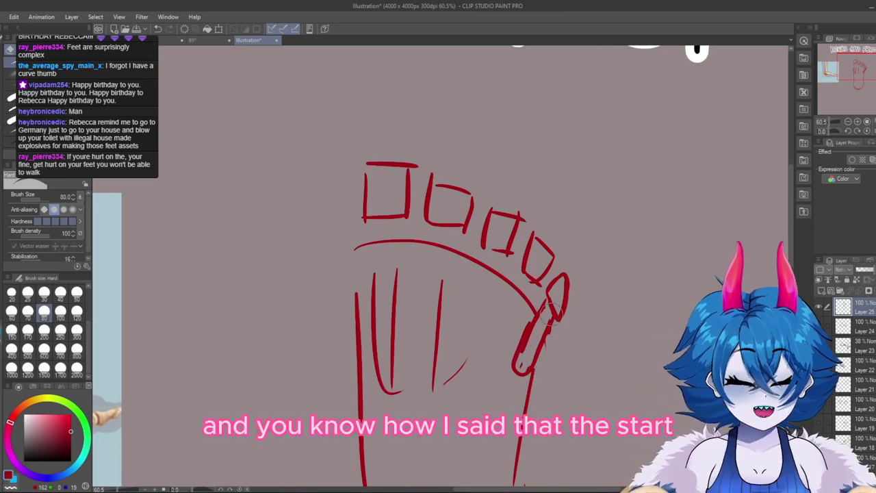
pyautogui.scroll(-6, 606, 253)
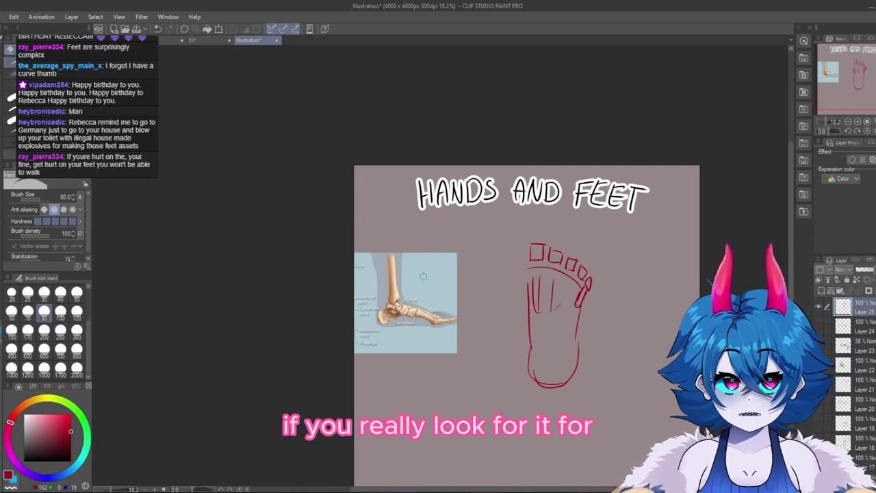
pyautogui.scroll(5, 573, 272)
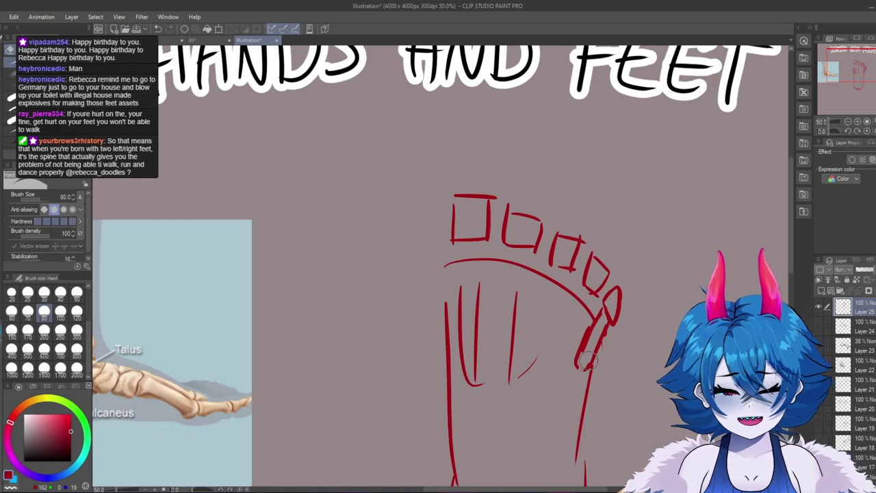
pyautogui.scroll(-3, 585, 363)
pyautogui.scroll(-2, 593, 298)
pyautogui.scroll(4, 573, 273)
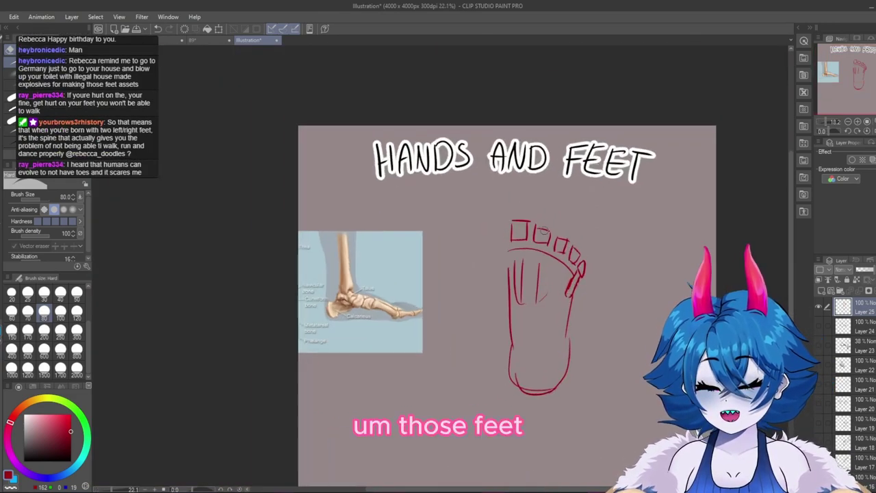
pyautogui.scroll(-3, 490, 266)
pyautogui.scroll(3, 492, 267)
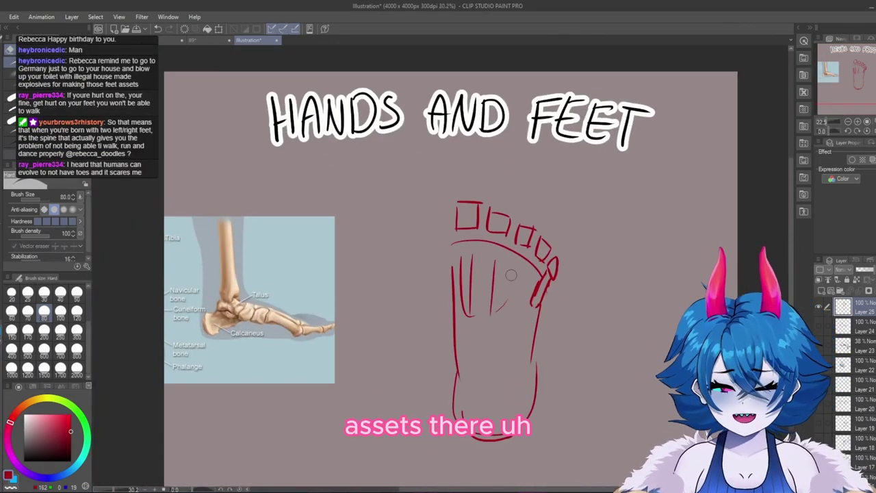
pyautogui.scroll(-2, 548, 287)
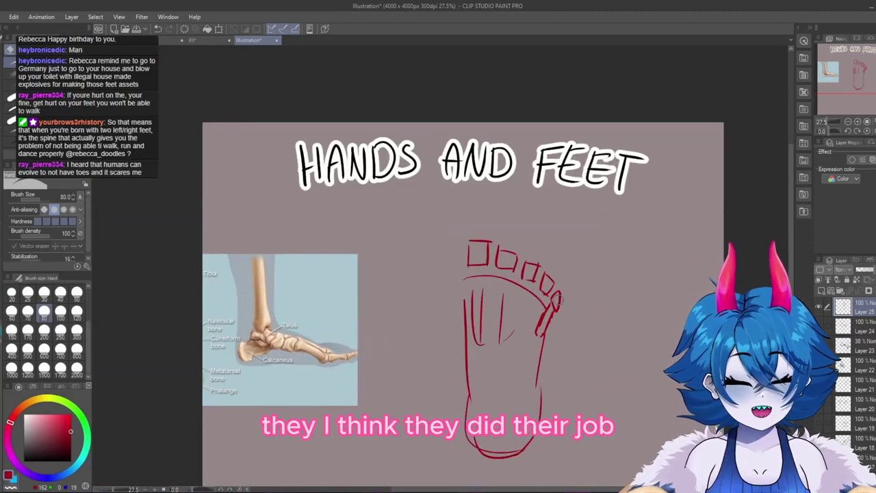
pyautogui.scroll(4, 554, 296)
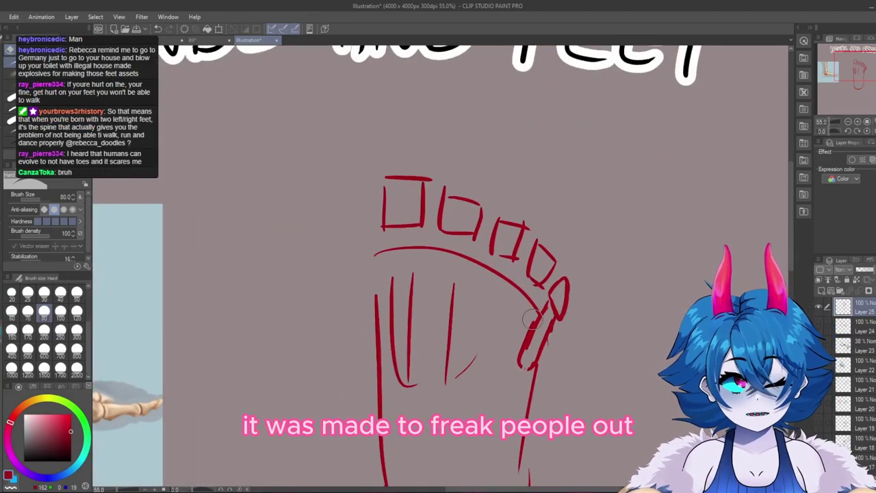
pyautogui.scroll(-3, 526, 324)
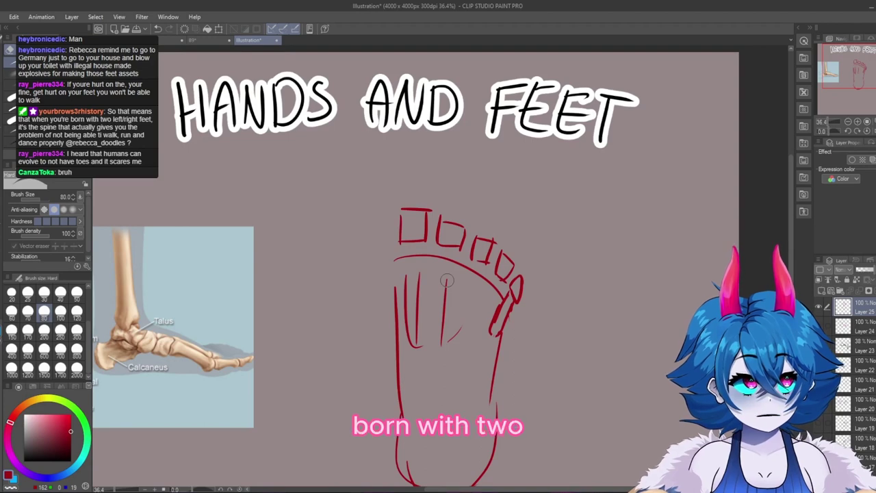
pyautogui.scroll(-2, 612, 254)
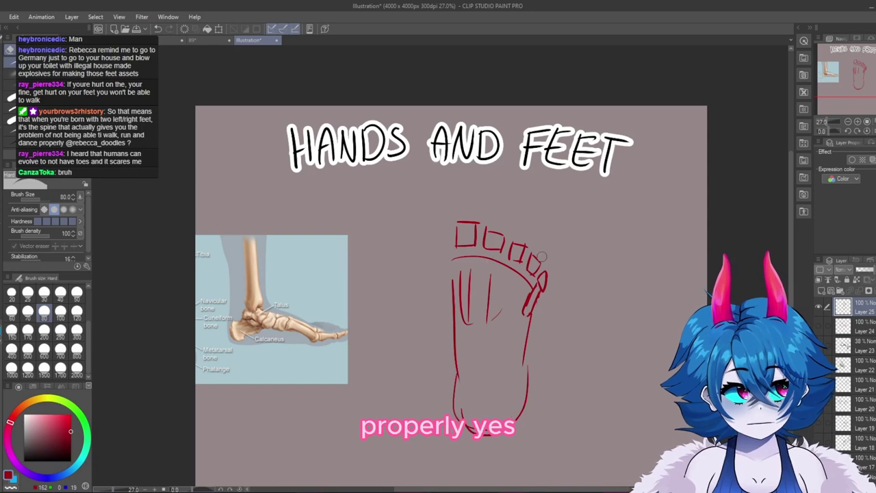
pyautogui.scroll(-1, 538, 305)
pyautogui.scroll(2, 615, 269)
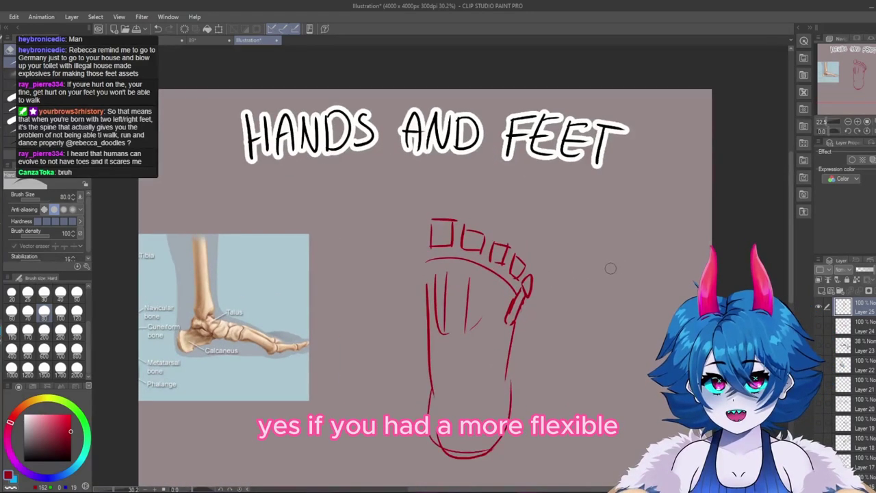
pyautogui.scroll(-3, 640, 199)
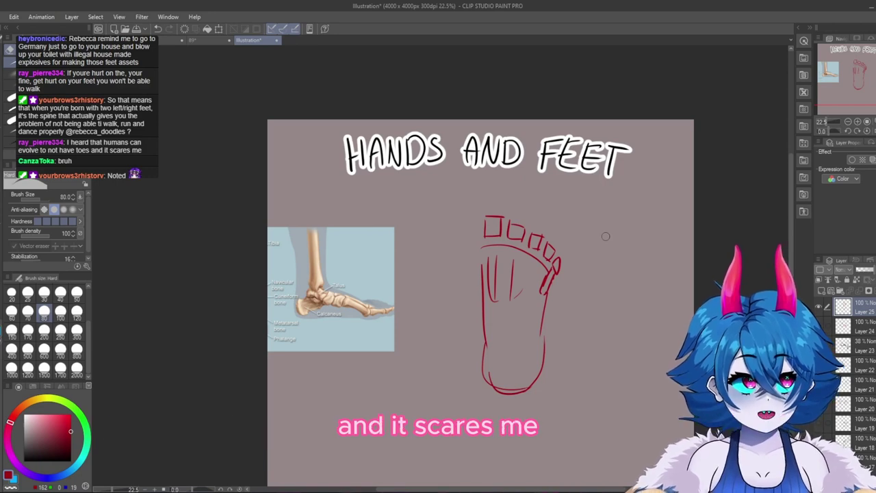
pyautogui.scroll(1, 562, 283)
pyautogui.scroll(1, 502, 267)
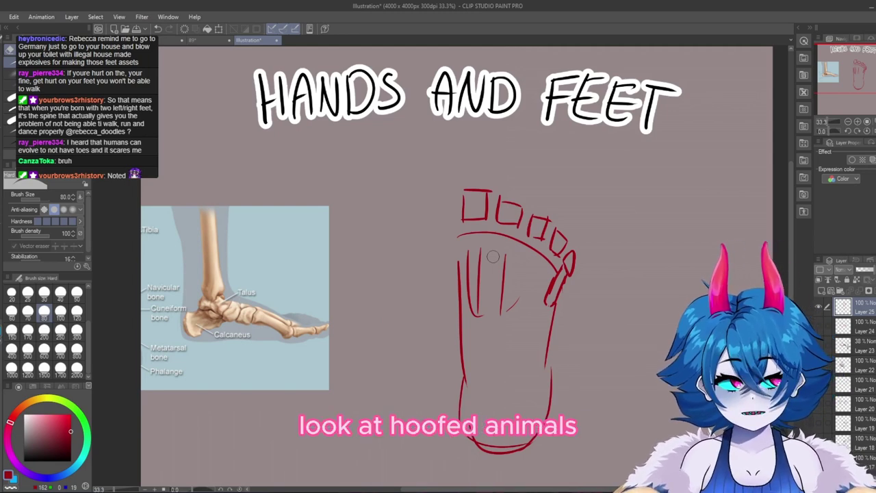
pyautogui.scroll(-2, 492, 257)
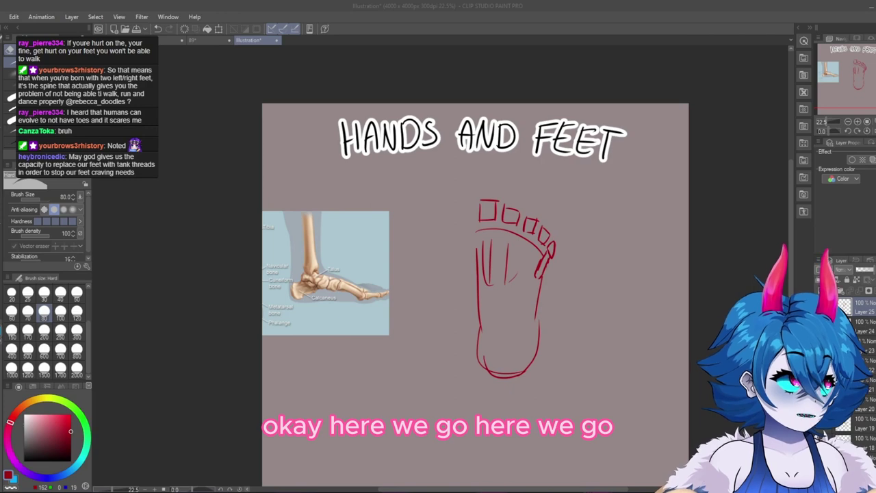
# - Paste the copied horse foot evolution chart and move it below the HANDS AND FEET title for a closer look
pyautogui.click(461, 311)
pyautogui.hotkey('ctrl', 'v')
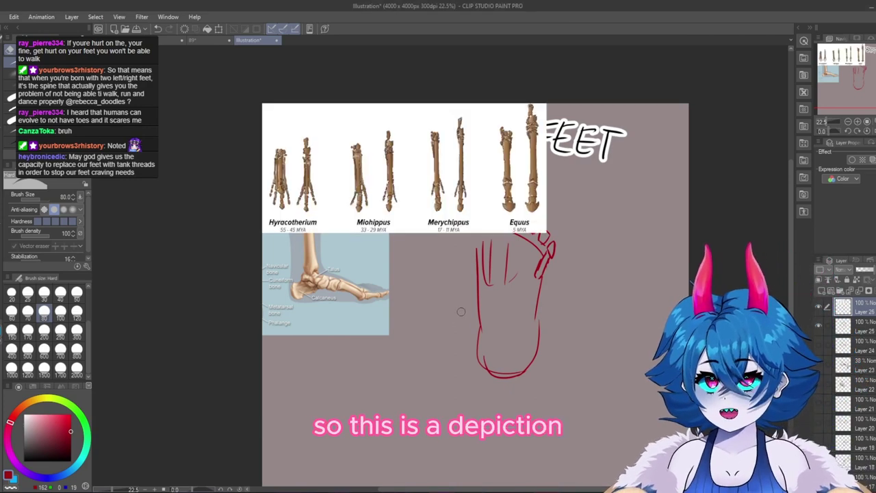
pyautogui.scroll(-2, 461, 310)
pyautogui.scroll(2, 423, 219)
pyautogui.press('k')
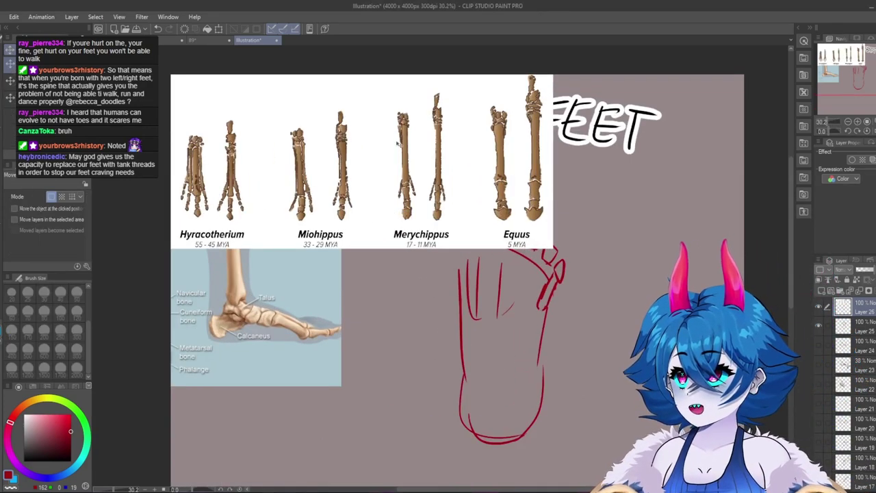
pyautogui.moveTo(396, 141); pyautogui.dragTo(520, 233)
pyautogui.scroll(4, 544, 275)
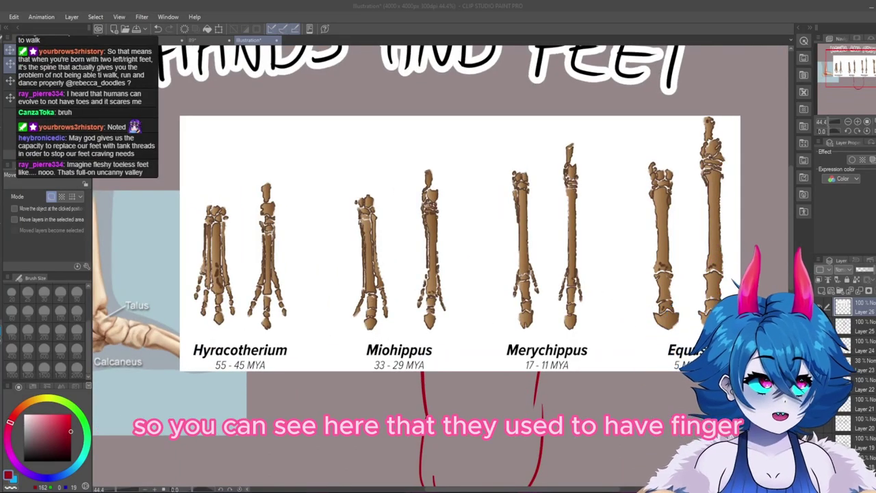
pyautogui.scroll(1, 574, 177)
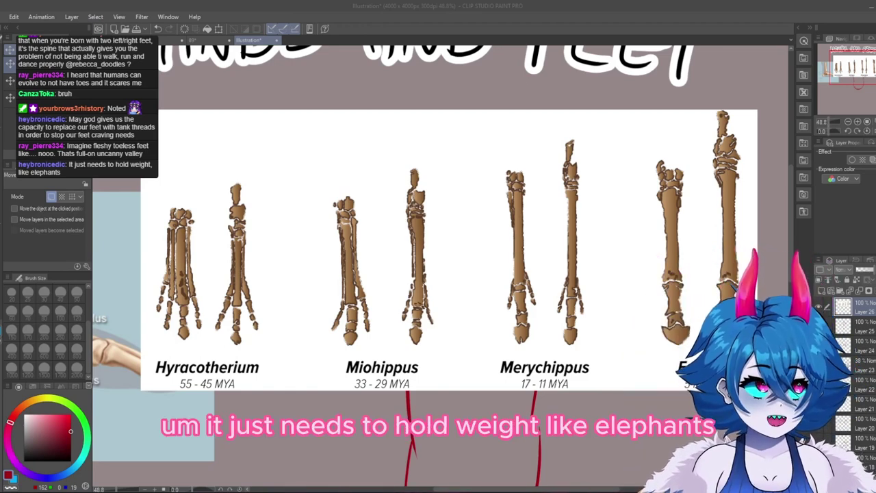
# - Hide the horse foot evolution chart and make the layer with the foot seen from below active
pyautogui.scroll(-5, 611, 289)
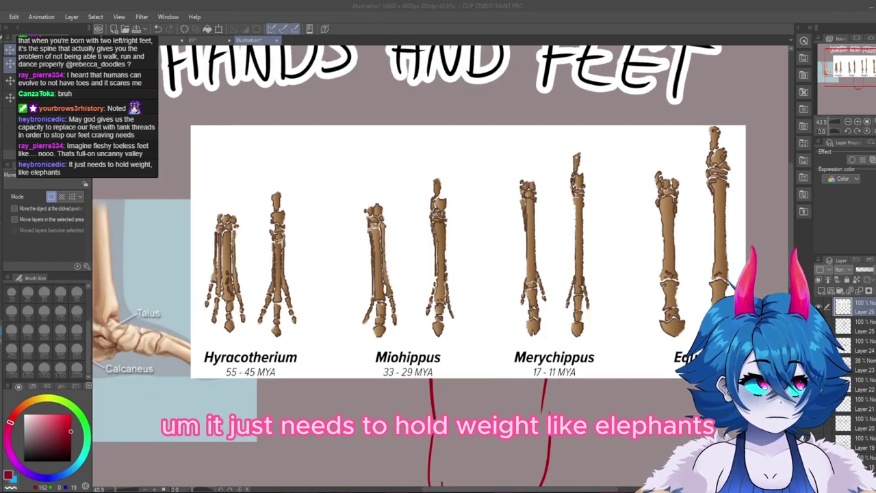
pyautogui.scroll(1, 603, 297)
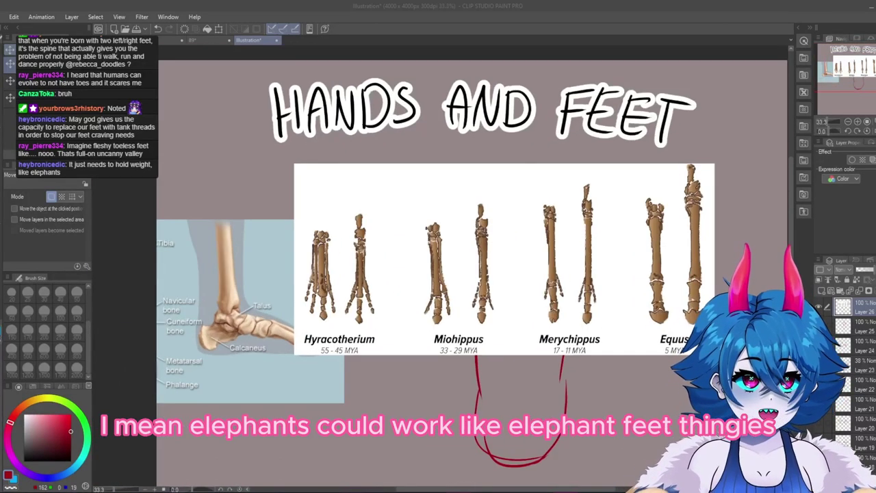
pyautogui.click(823, 314)
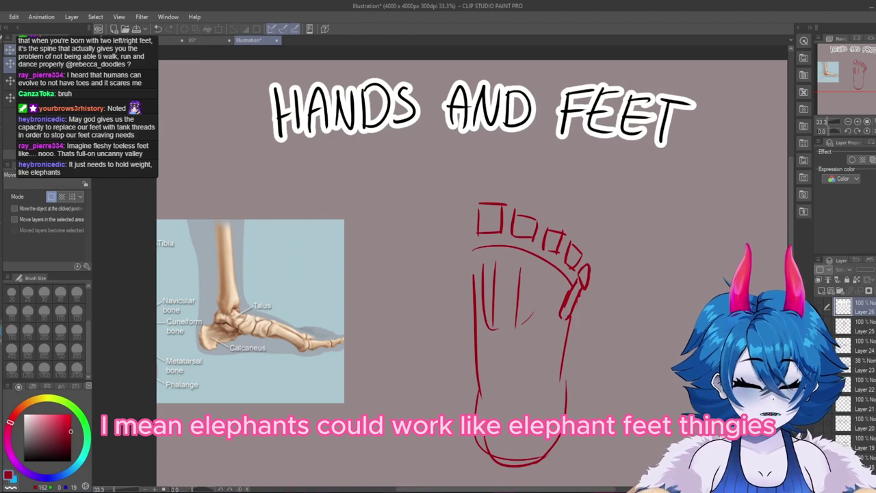
pyautogui.moveTo(653, 373); pyautogui.dragTo(589, 317)
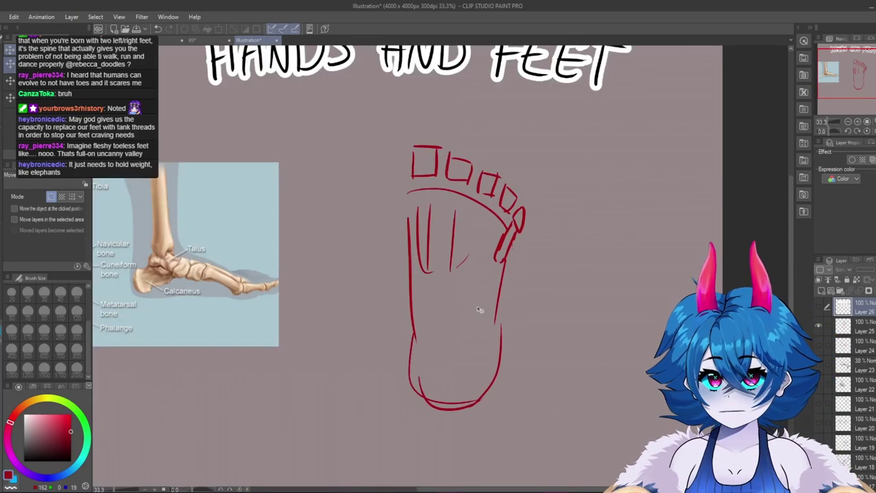
pyautogui.click(822, 326)
pyautogui.click(822, 326)
pyautogui.click(855, 326)
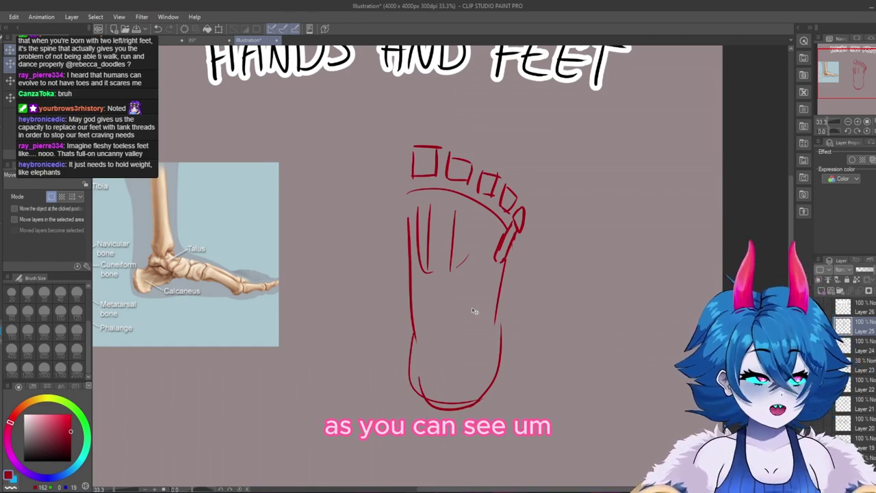
pyautogui.scroll(-1, 465, 313)
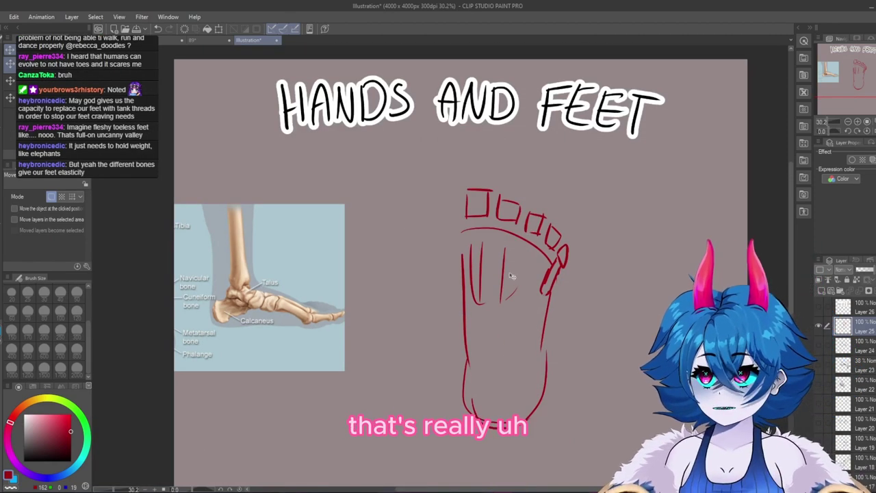
pyautogui.scroll(-1, 509, 276)
pyautogui.scroll(2, 537, 315)
pyautogui.scroll(-3, 394, 338)
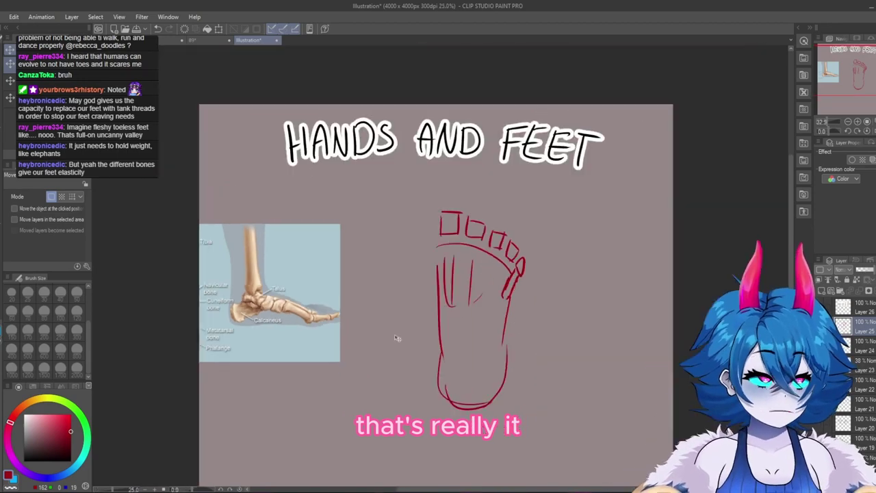
pyautogui.scroll(1, 372, 283)
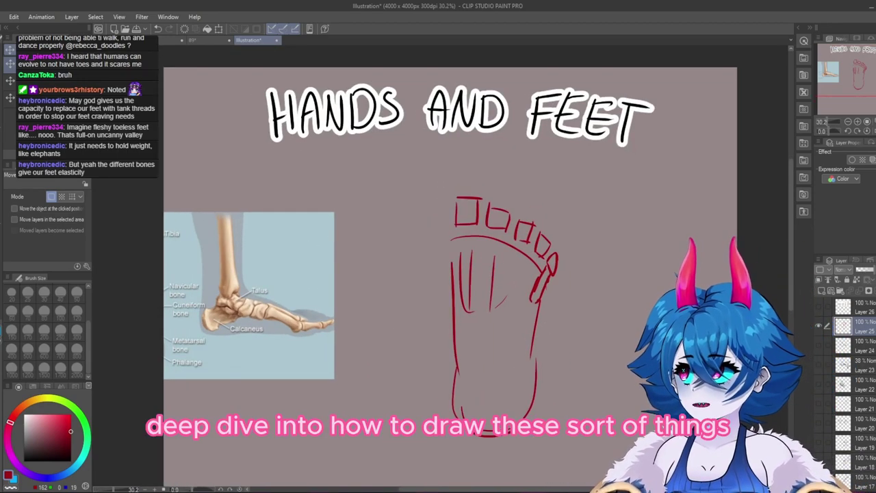
# - Switch to the G-pen, hide the layer with the foot seen from below, and add a new layer on top
pyautogui.press('p')
pyautogui.click(818, 326)
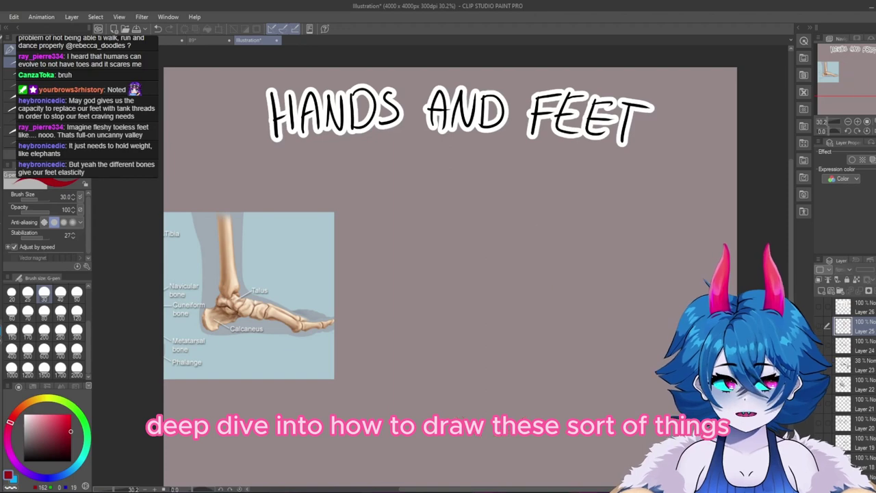
pyautogui.scroll(-5, 847, 383)
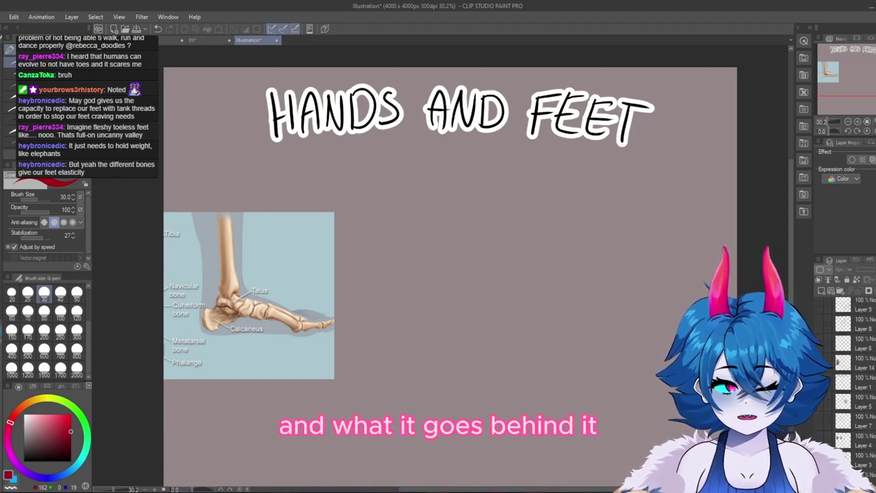
pyautogui.scroll(1, 821, 417)
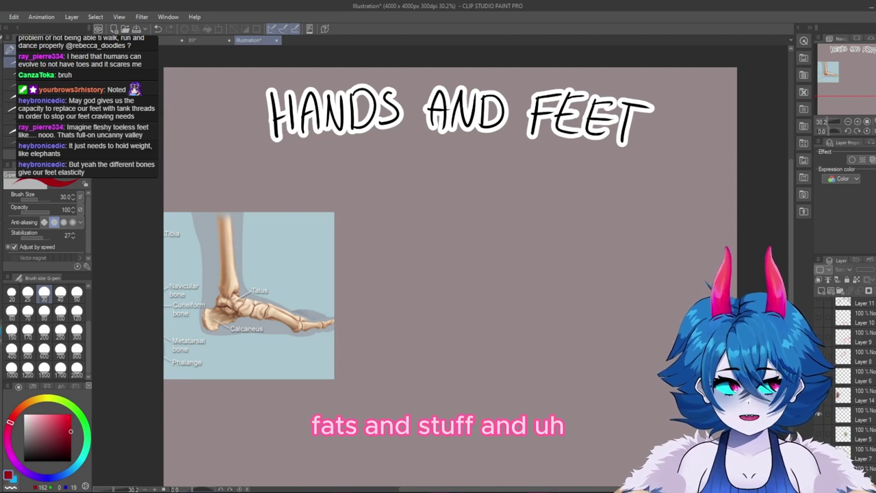
pyautogui.scroll(4, 855, 342)
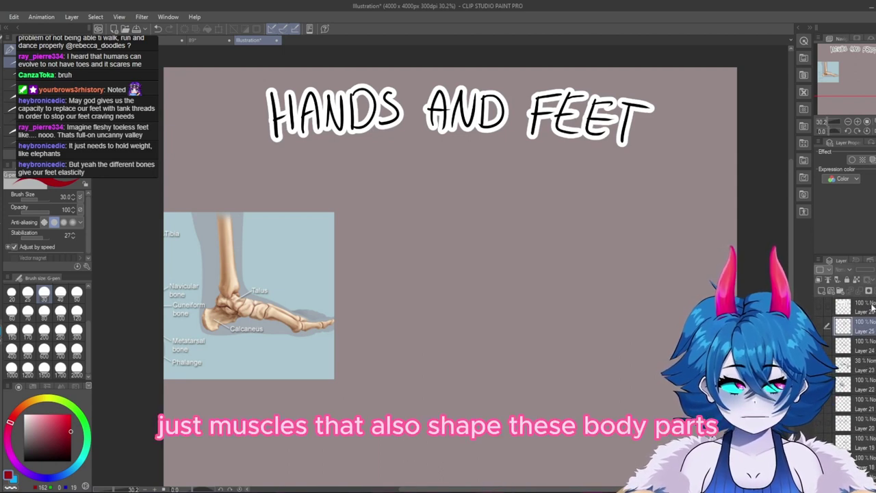
pyautogui.click(821, 291)
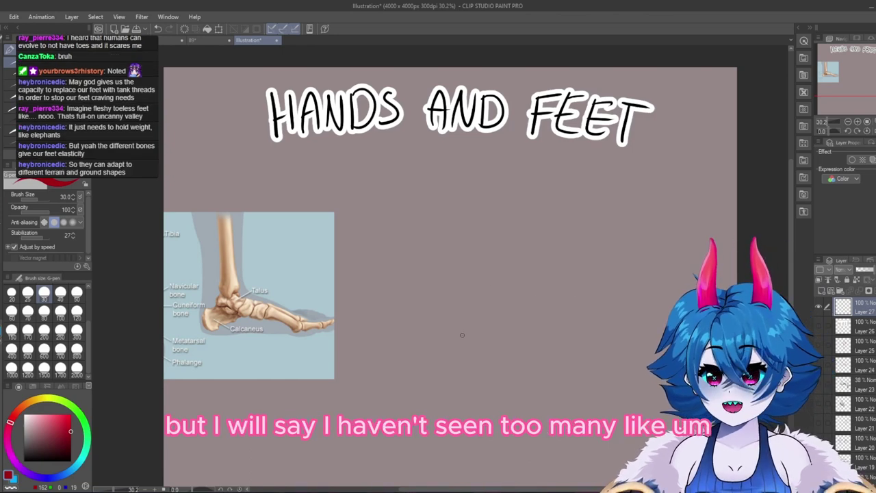
# - Sketch the body of a monkey-like hand foot beside the bone reference: a slanted oval, a thumb-like big toe and the front edge
pyautogui.moveTo(461, 334)
pyautogui.mouseDown()
pyautogui.moveTo(524, 272)
pyautogui.moveTo(565, 280)
pyautogui.moveTo(509, 359)
pyautogui.moveTo(467, 340)
pyautogui.moveTo(496, 362)
pyautogui.moveTo(567, 310)
pyautogui.moveTo(569, 324)
pyautogui.moveTo(554, 349)
pyautogui.mouseUp()
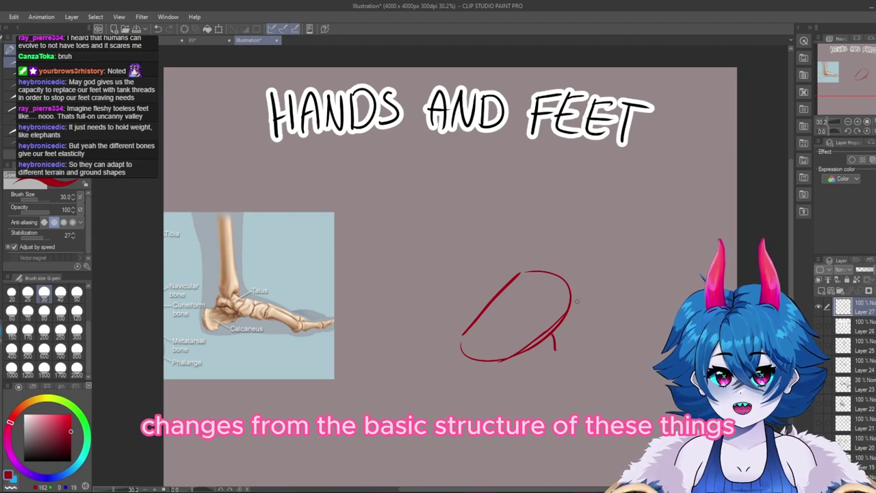
pyautogui.moveTo(576, 301)
pyautogui.mouseDown()
pyautogui.moveTo(582, 336)
pyautogui.moveTo(552, 357)
pyautogui.moveTo(558, 380)
pyautogui.moveTo(583, 325)
pyautogui.mouseUp()
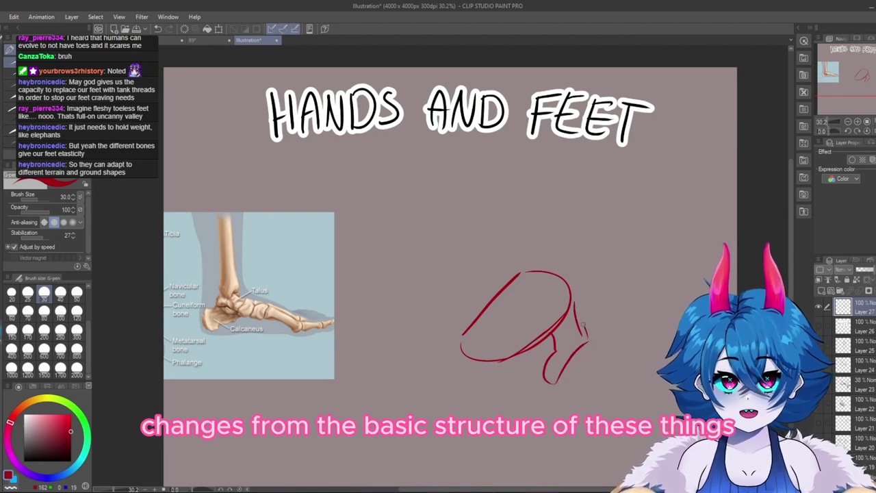
pyautogui.moveTo(468, 326)
pyautogui.mouseDown()
pyautogui.moveTo(429, 362)
pyautogui.moveTo(492, 385)
pyautogui.moveTo(563, 334)
pyautogui.mouseUp()
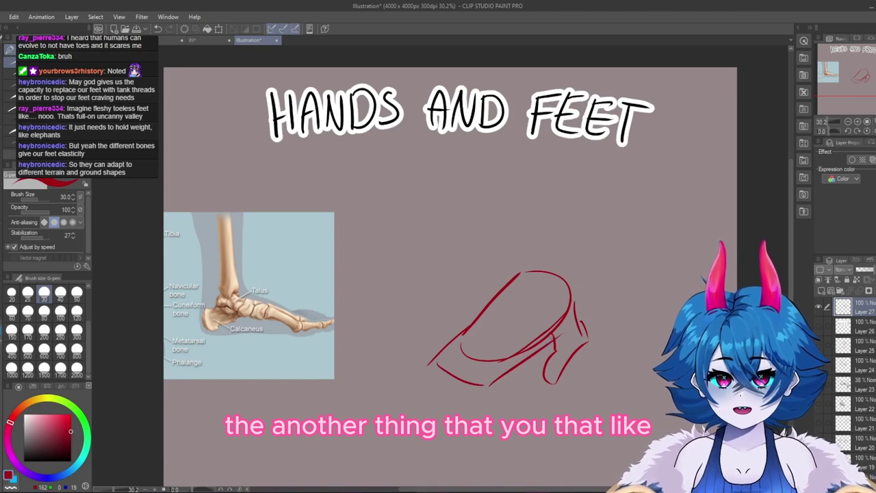
# - Draw four long finger-like toes extending from the front edge of the hand foot
pyautogui.moveTo(431, 362)
pyautogui.mouseDown()
pyautogui.moveTo(401, 378)
pyautogui.moveTo(422, 360)
pyautogui.moveTo(368, 395)
pyautogui.moveTo(373, 403)
pyautogui.moveTo(450, 372)
pyautogui.mouseUp()
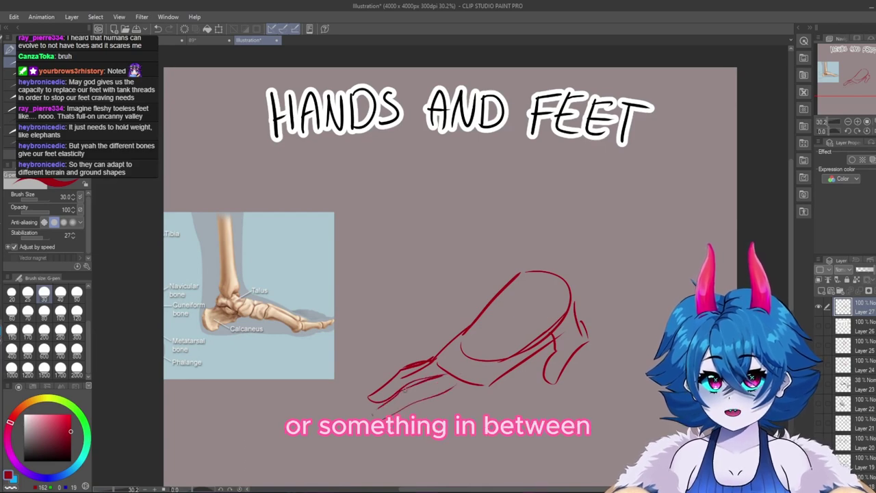
pyautogui.moveTo(408, 389)
pyautogui.mouseDown()
pyautogui.moveTo(370, 414)
pyautogui.moveTo(461, 383)
pyautogui.moveTo(420, 415)
pyautogui.moveTo(465, 398)
pyautogui.mouseUp()
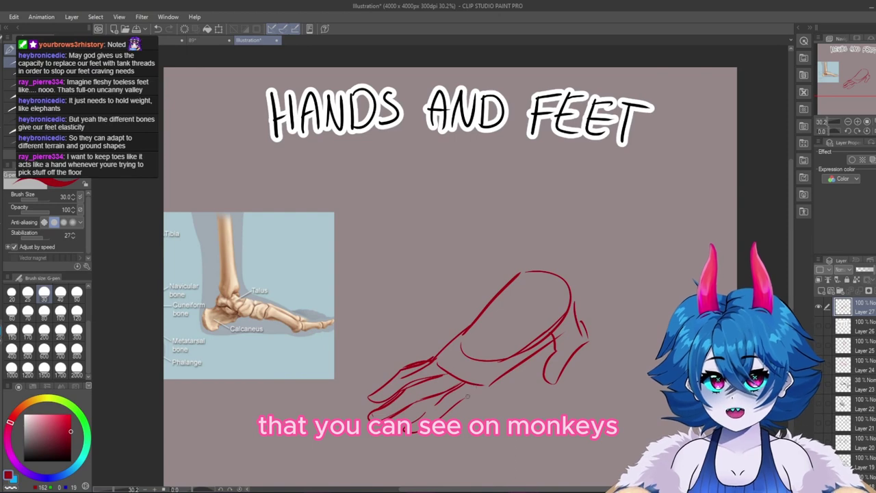
pyautogui.moveTo(538, 353); pyautogui.dragTo(438, 437)
pyautogui.moveTo(481, 414); pyautogui.dragTo(499, 383)
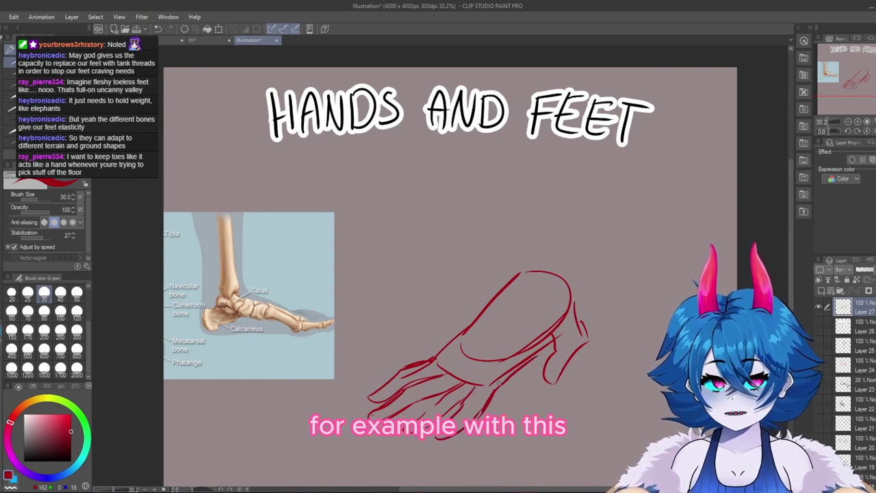
# - Draw both sides of the lower leg above the hand foot, with the ankle mark and the heel contour
pyautogui.moveTo(509, 185); pyautogui.dragTo(507, 272)
pyautogui.moveTo(576, 168); pyautogui.dragTo(573, 251)
pyautogui.moveTo(575, 257)
pyautogui.mouseDown()
pyautogui.moveTo(581, 317)
pyautogui.moveTo(575, 278)
pyautogui.moveTo(568, 295)
pyautogui.mouseUp()
pyautogui.moveTo(542, 254); pyautogui.dragTo(570, 242)
pyautogui.moveTo(513, 227); pyautogui.dragTo(510, 296)
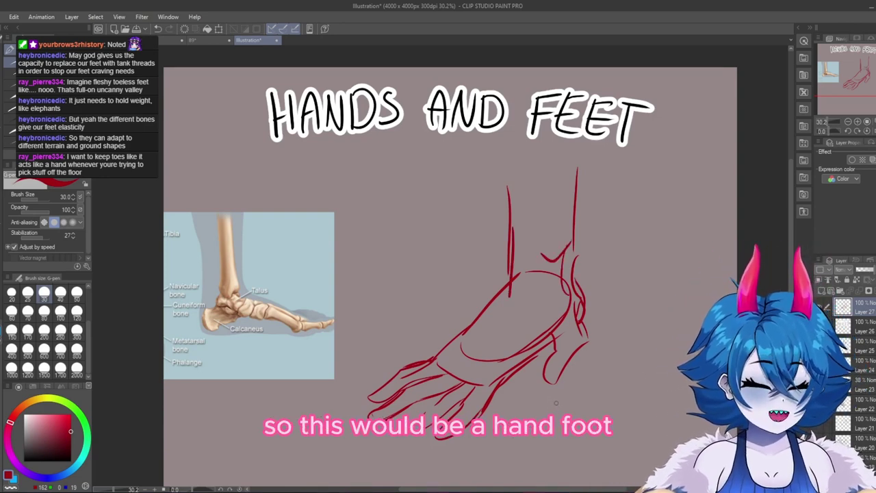
# - Move the hand foot sketch slightly farther away from the foot bone reference image
pyautogui.press('k')
pyautogui.moveTo(566, 360); pyautogui.dragTo(625, 381)
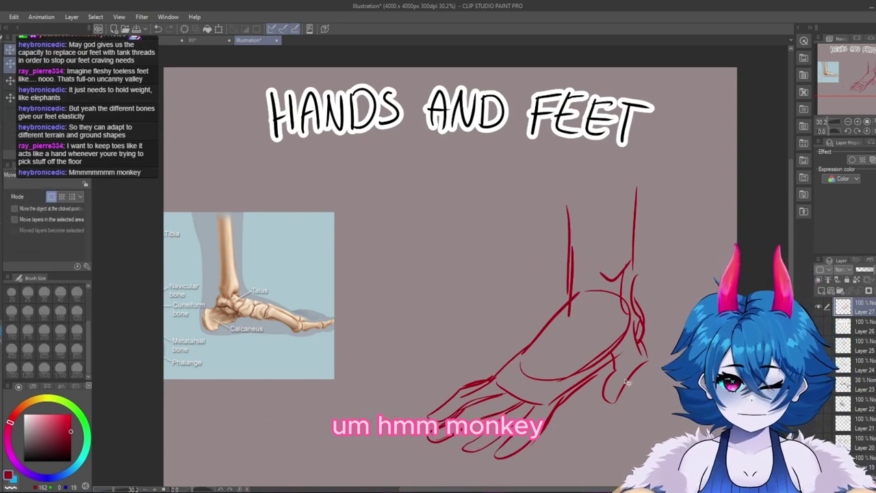
pyautogui.moveTo(590, 404); pyautogui.dragTo(554, 398)
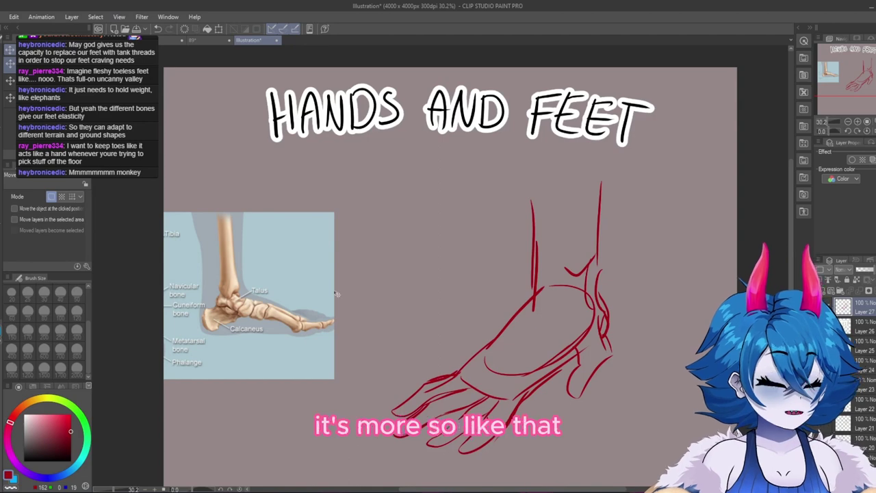
pyautogui.scroll(-1, 607, 314)
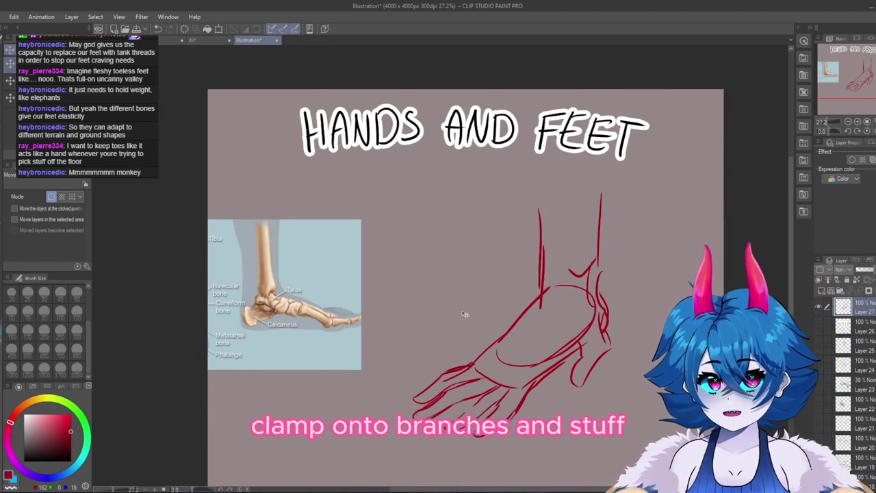
pyautogui.scroll(2, 472, 304)
pyautogui.scroll(-3, 557, 319)
pyautogui.scroll(1, 552, 340)
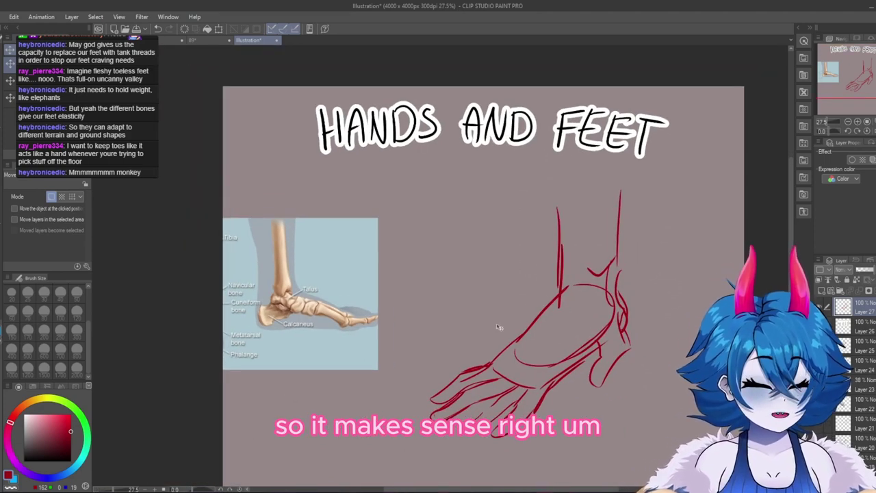
pyautogui.scroll(-1, 547, 349)
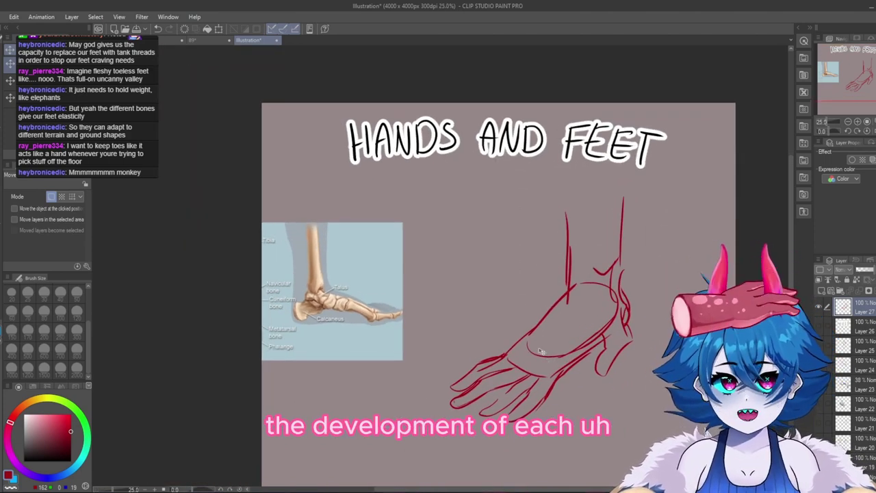
pyautogui.scroll(1, 540, 367)
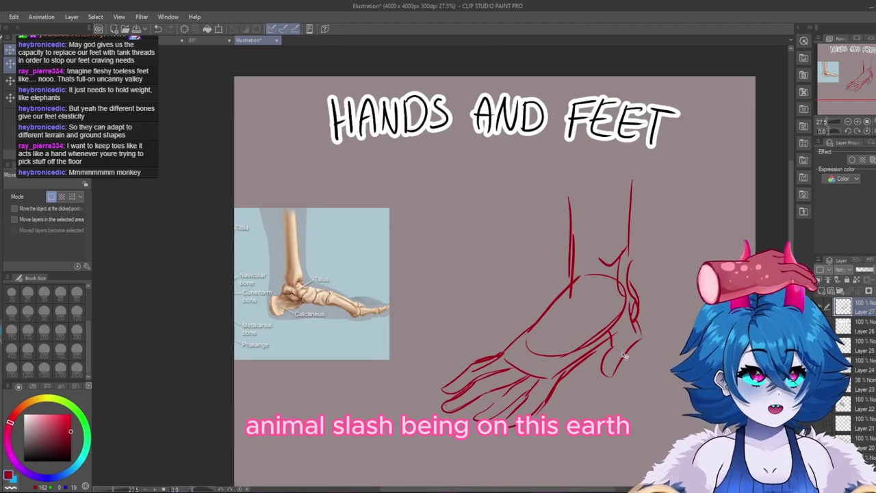
pyautogui.scroll(1, 602, 358)
pyautogui.scroll(-2, 602, 359)
pyautogui.scroll(2, 602, 358)
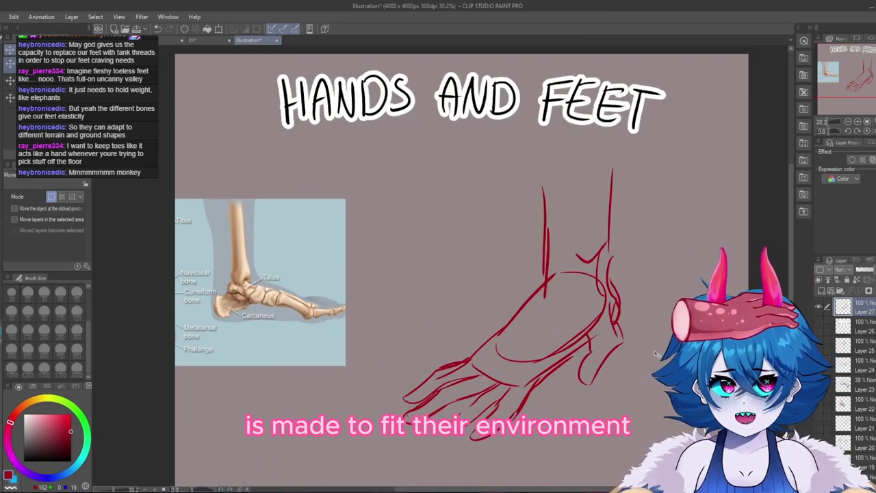
pyautogui.scroll(-1, 640, 318)
pyautogui.scroll(1, 640, 318)
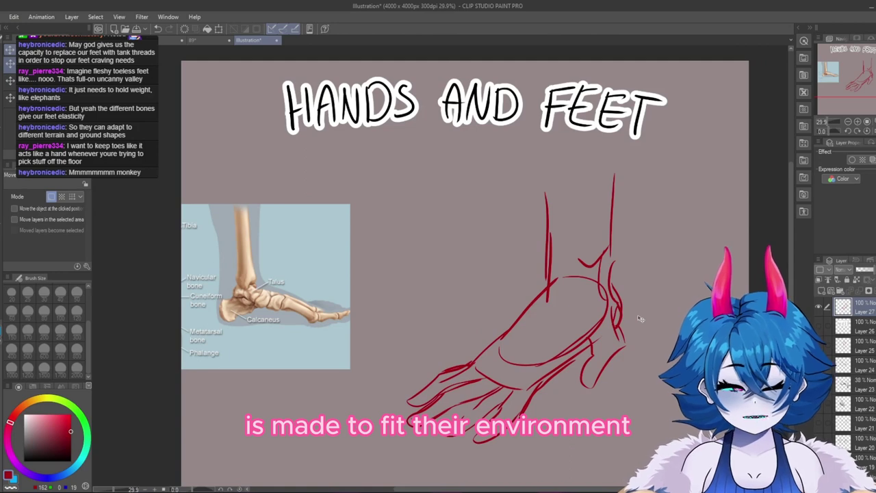